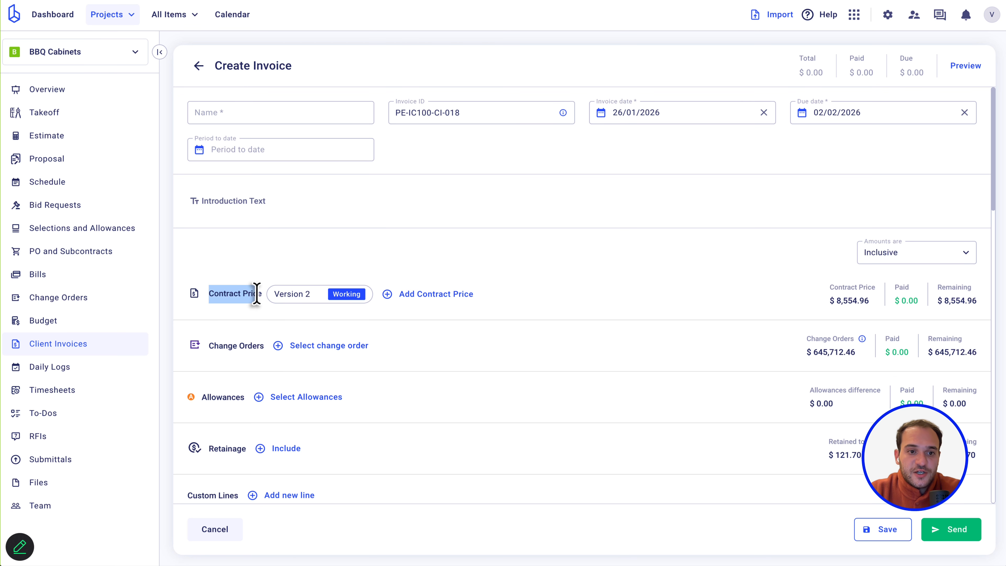
Add the three approved change orders, including CO-008 Testing, to the invoice.
left_click(472, 346)
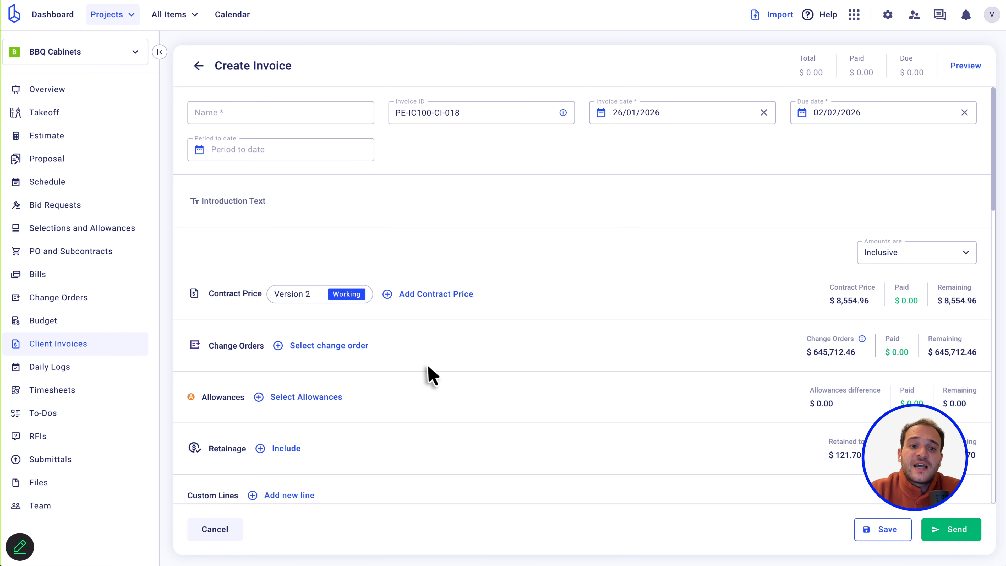
left_click(309, 347)
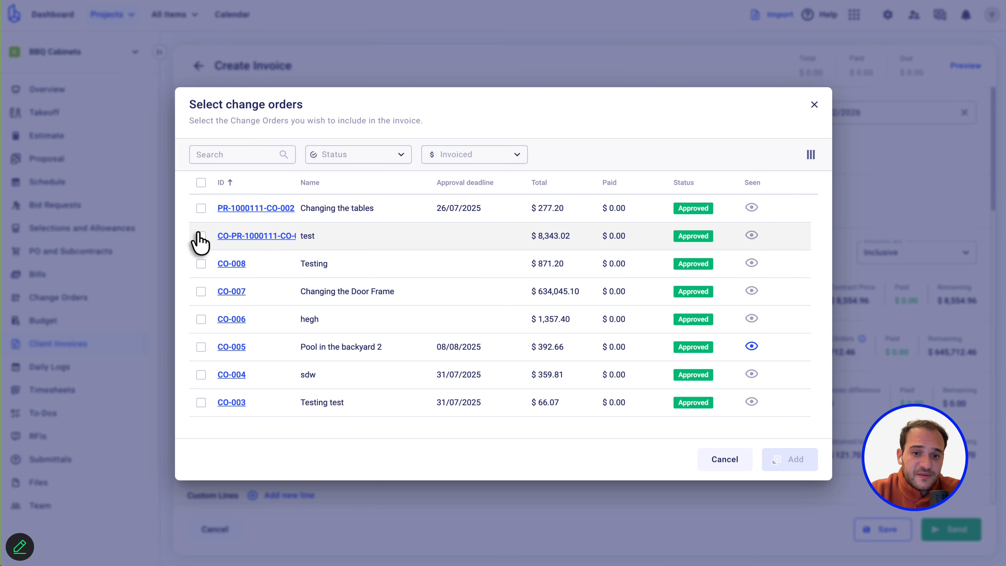
left_click(201, 208)
left_click(200, 235)
left_click(200, 264)
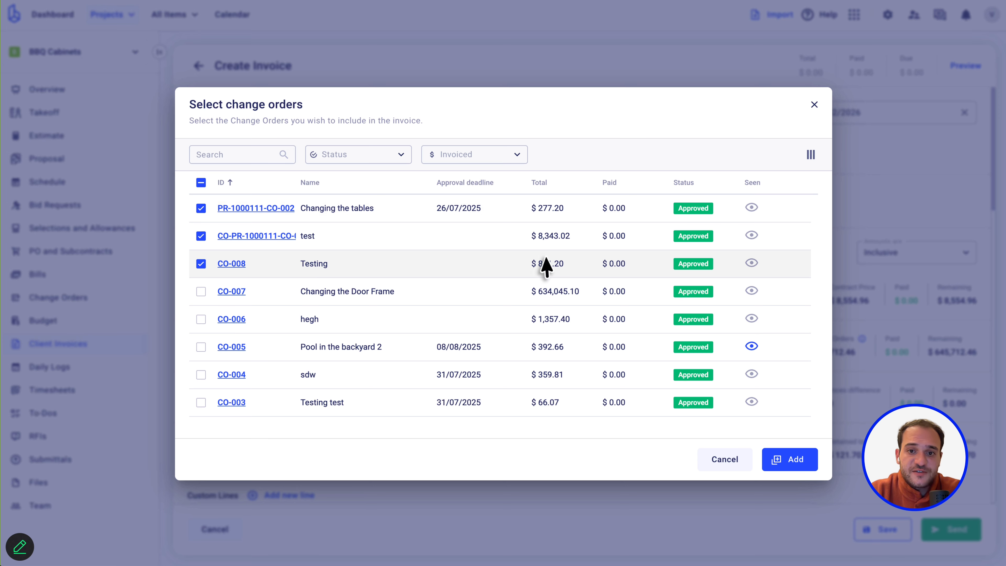
left_click(788, 463)
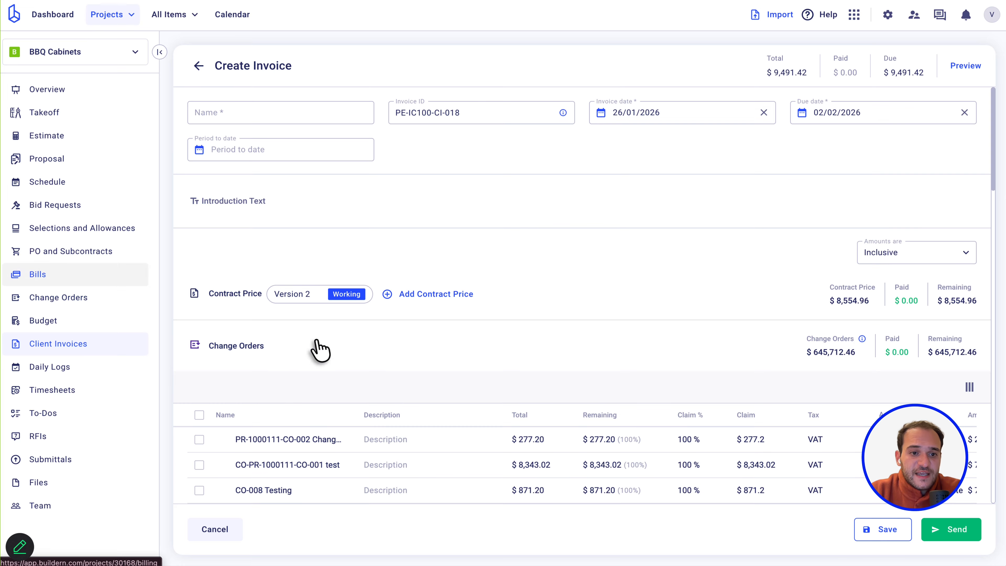
Check the allowances list, find it empty, and dismiss it.
scroll(313, 347, "down", 5)
left_click(315, 389)
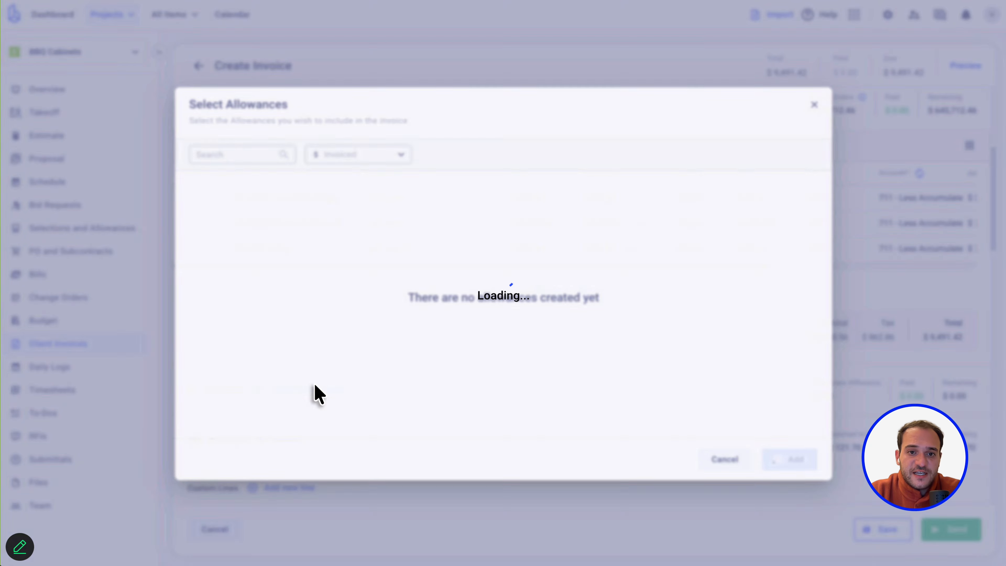
left_click(725, 459)
left_click(882, 530)
Name the invoice 'test' and open its client web preview.
left_click(322, 116)
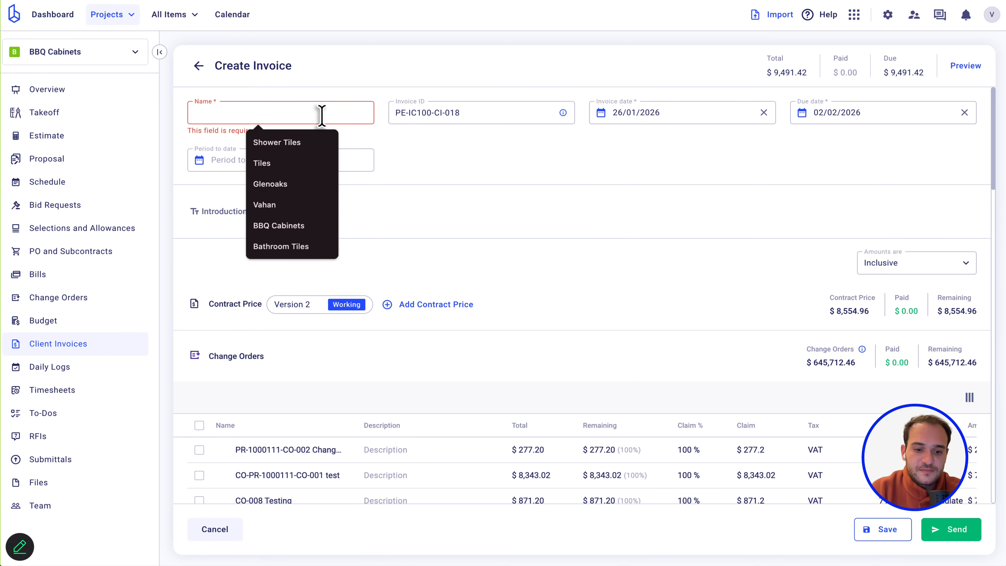
type("test")
left_click(638, 162)
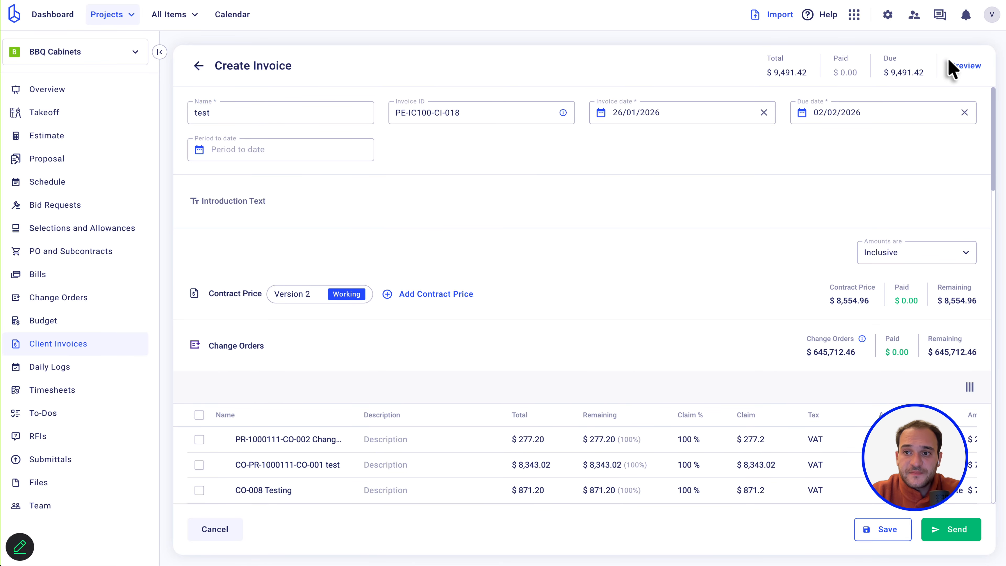
left_click(972, 67)
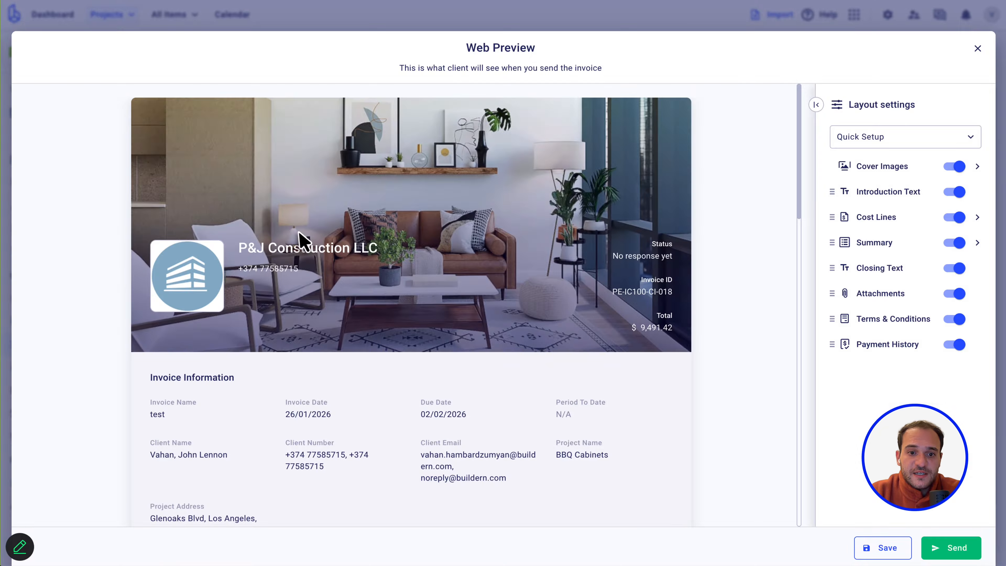
Review the three change orders and the $9,491.42 total in the preview, then close it.
scroll(297, 240, "down", 8)
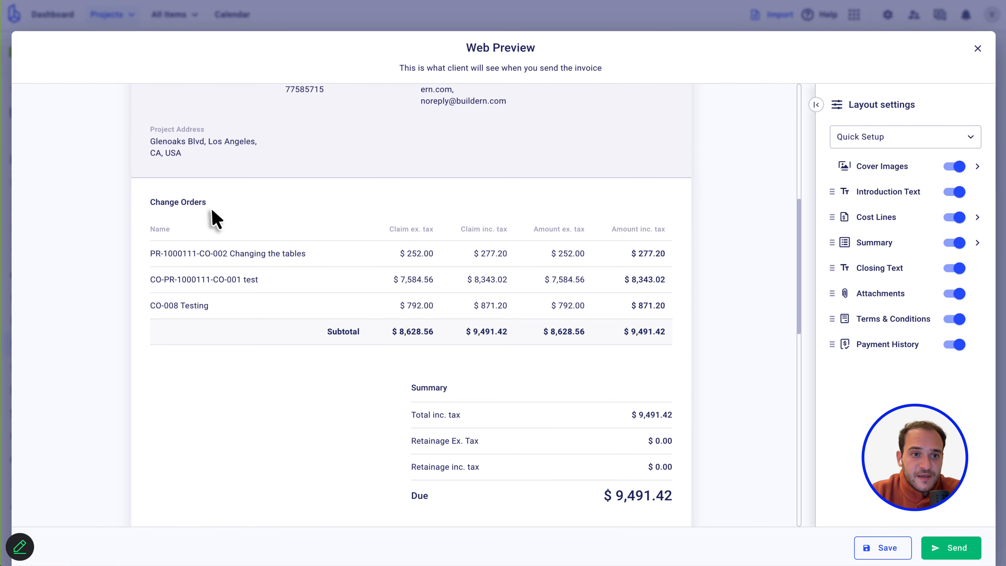
scroll(197, 204, "down", 3)
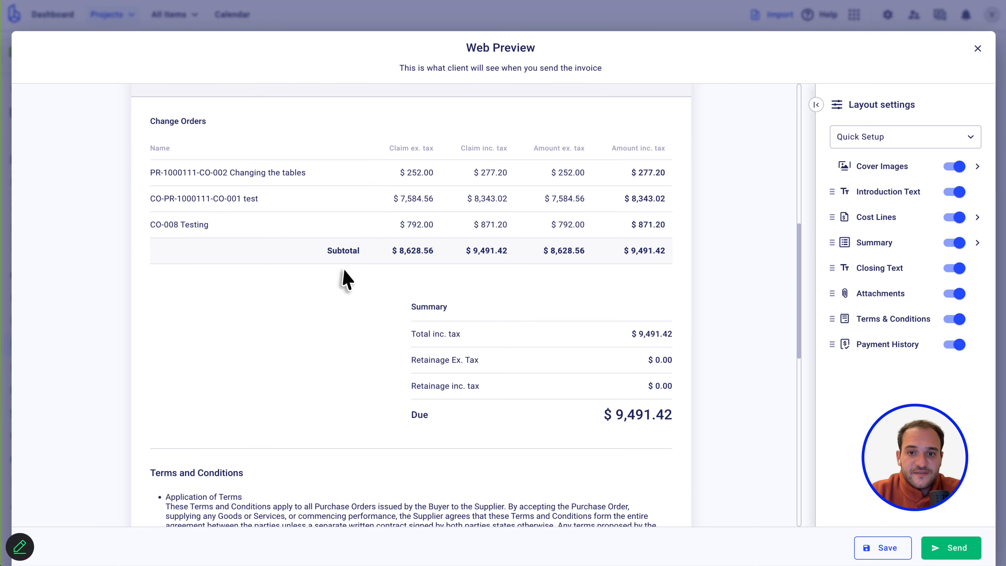
scroll(639, 418, "up", 2)
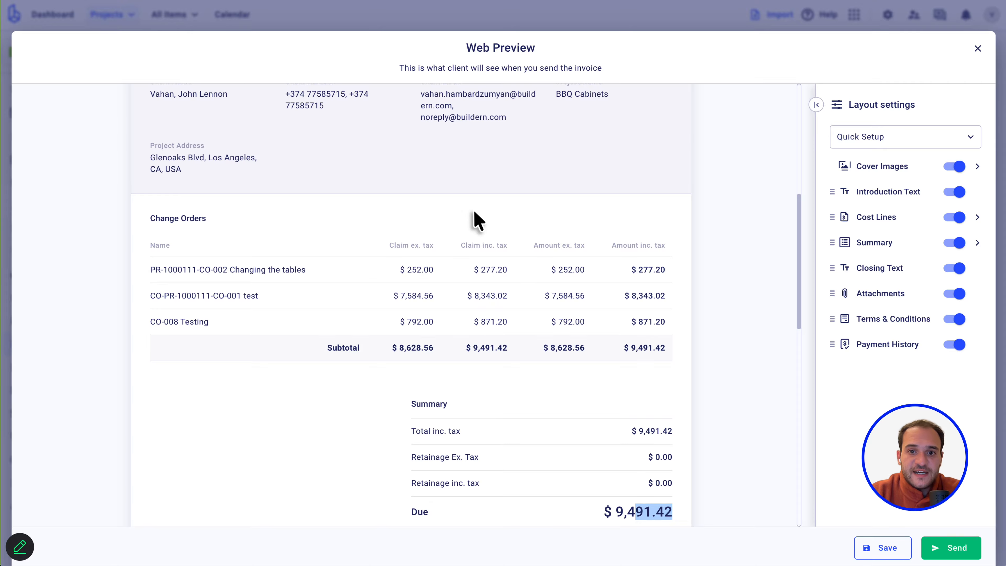
scroll(451, 210, "down", 5)
scroll(395, 267, "up", 3)
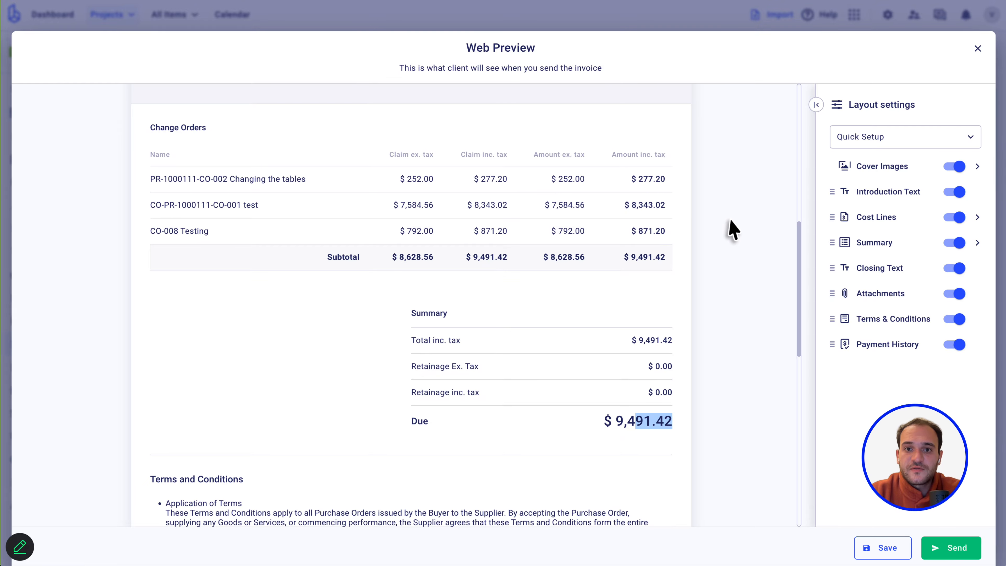
key("Escape")
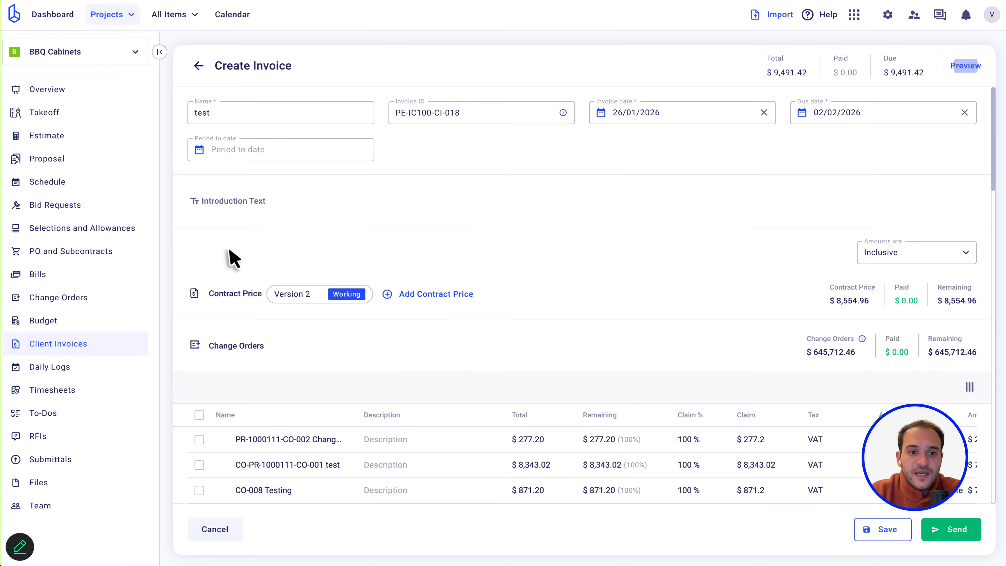
Discard the test draft, switch BBQ Cabinets to Schedule of Values invoicing, and go to Client Invoices.
left_click(68, 99)
left_click(589, 337)
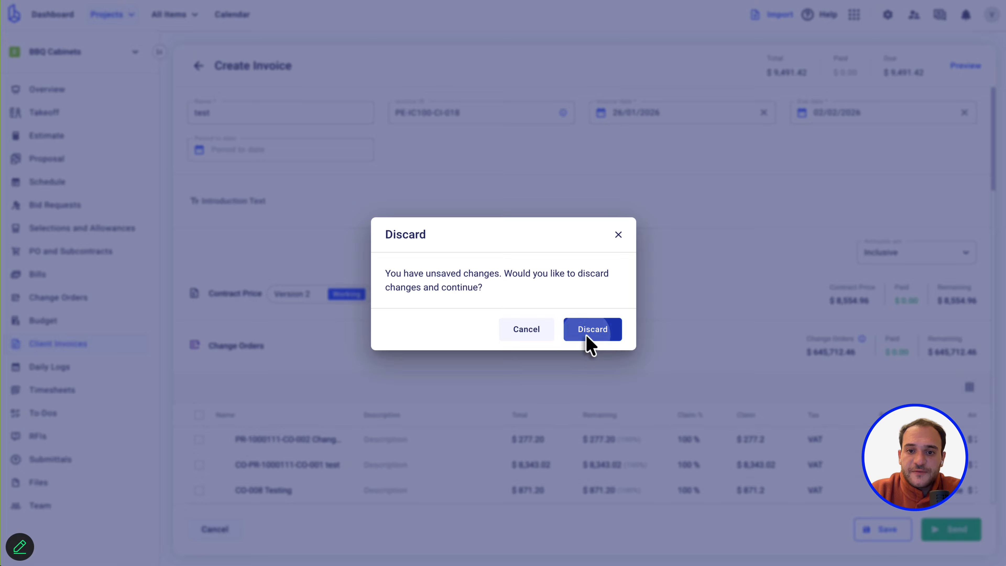
left_click(986, 64)
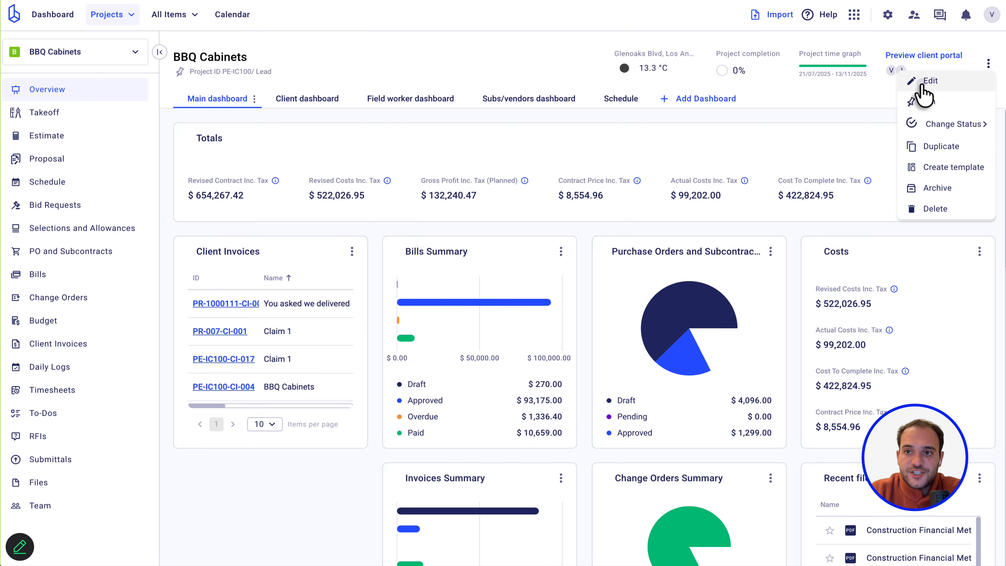
left_click(927, 84)
left_click(372, 338)
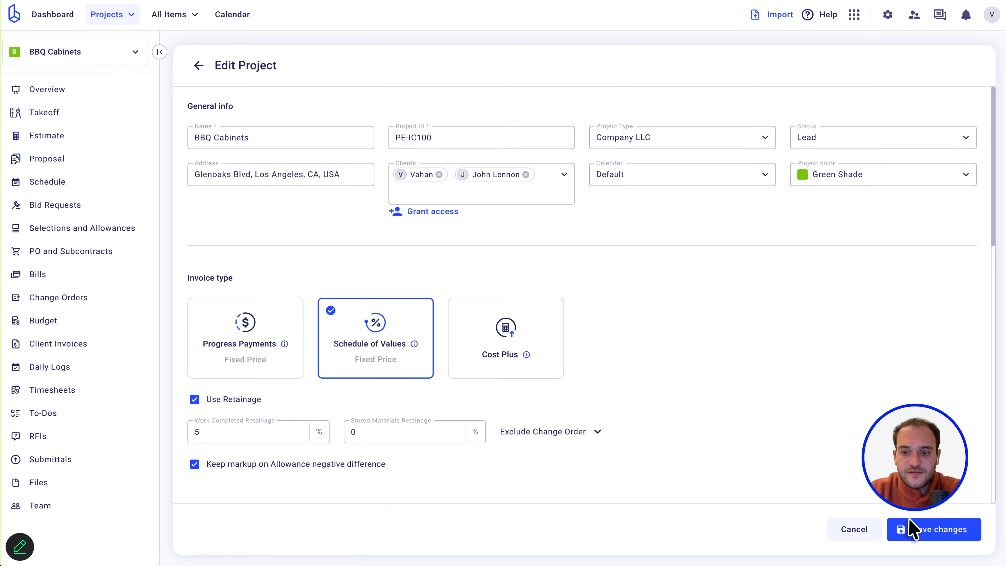
left_click(911, 528)
left_click(611, 371)
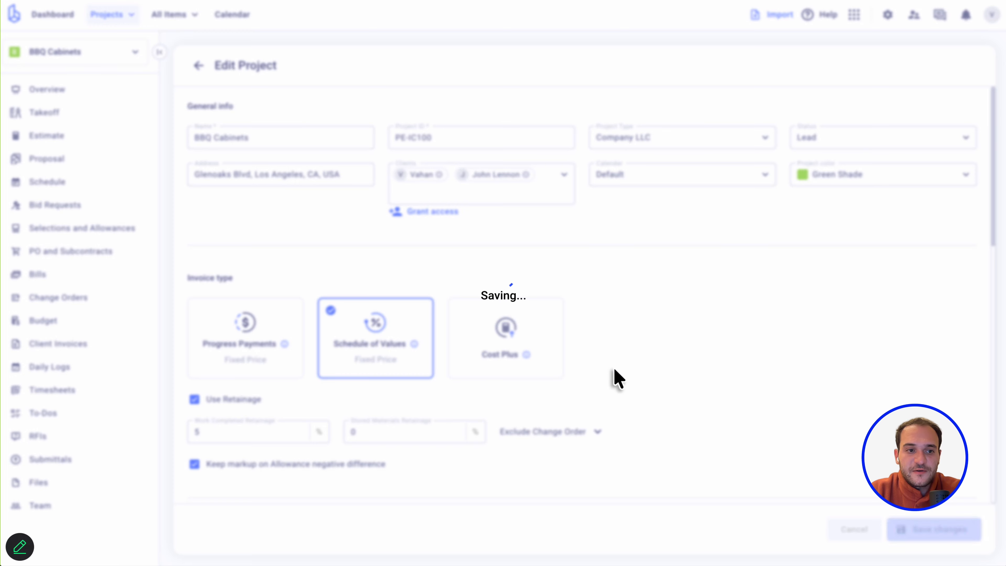
left_click(98, 347)
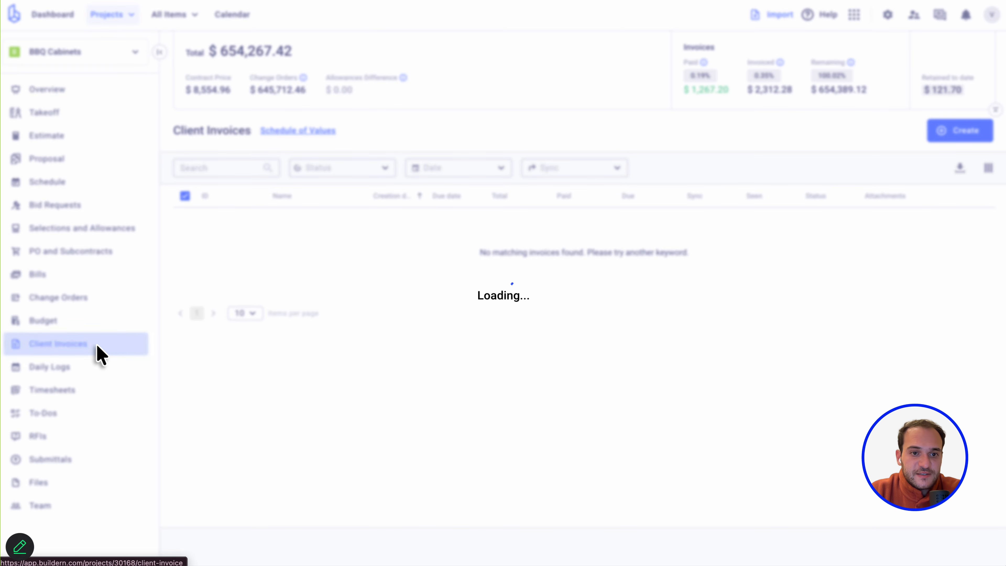
left_click(954, 133)
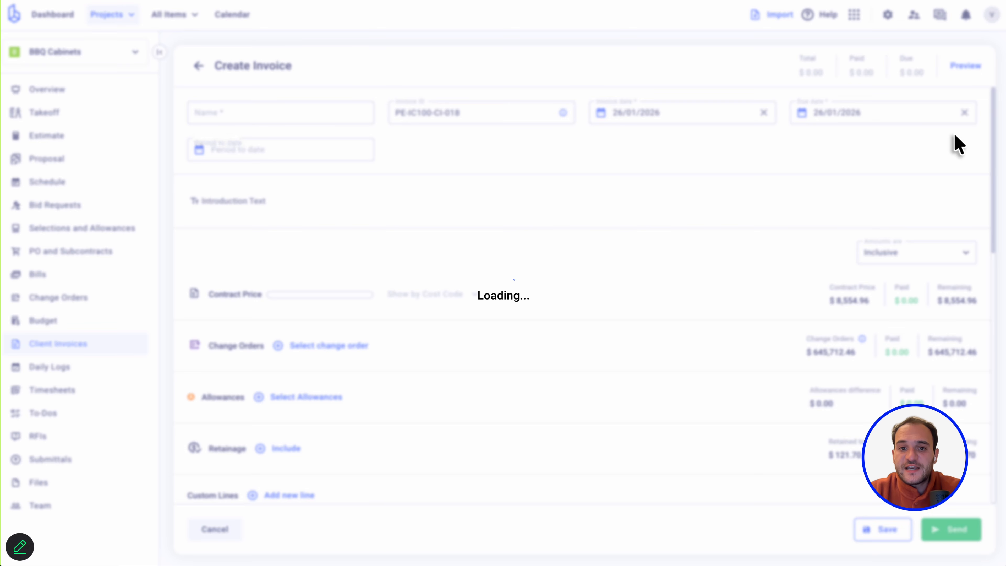
scroll(495, 236, "down", 1)
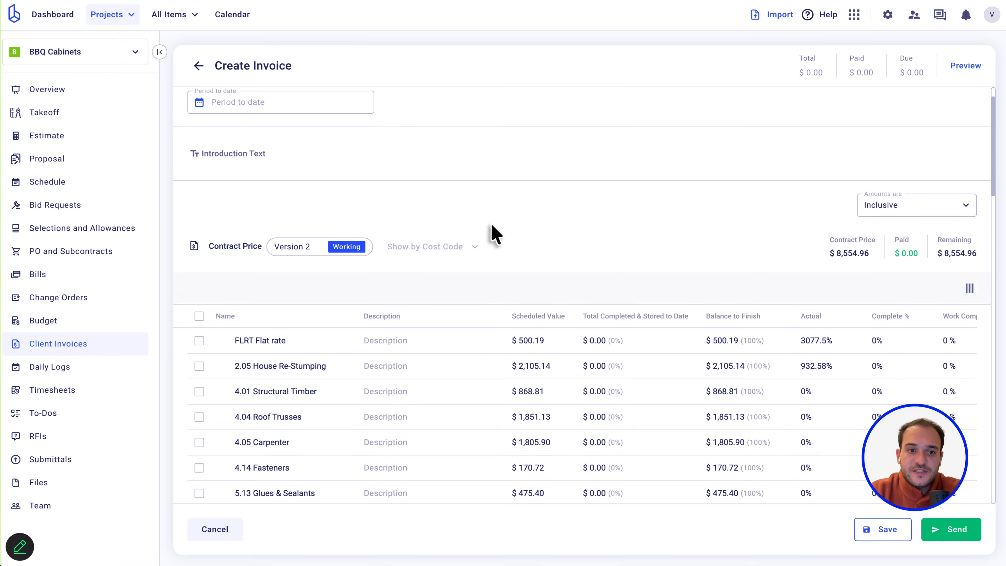
scroll(491, 225, "down", 1)
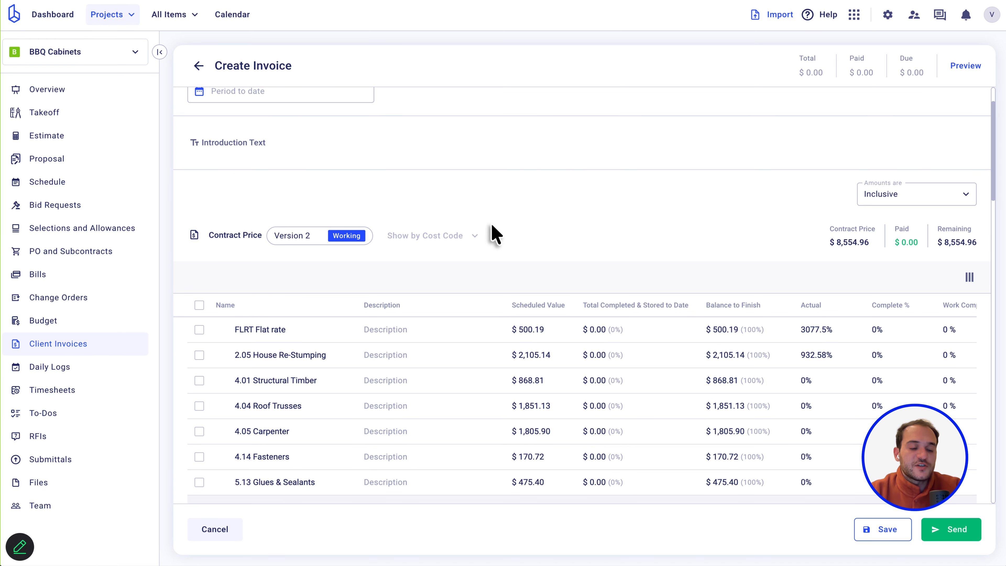
scroll(493, 230, "down", 1)
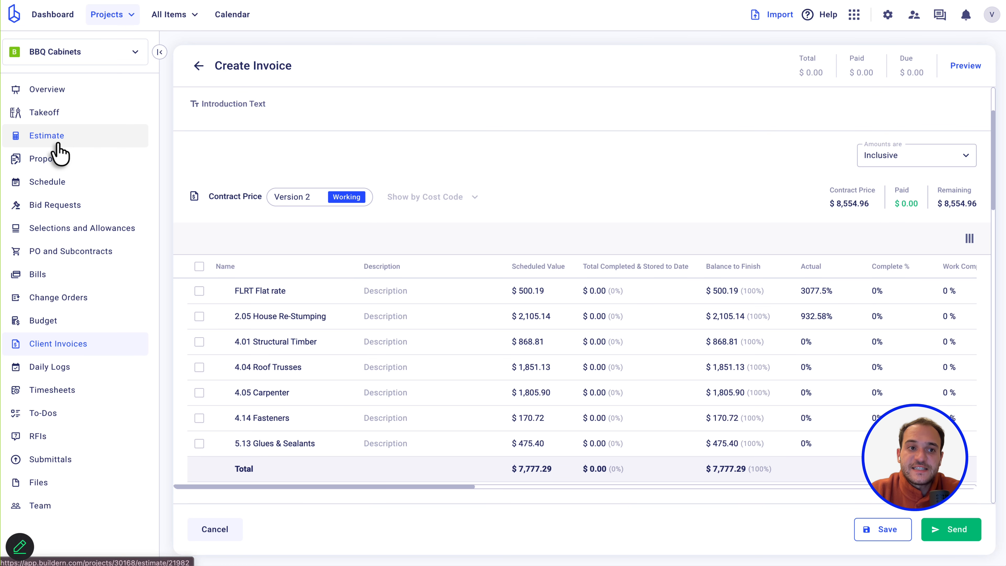
scroll(354, 353, "down", 2)
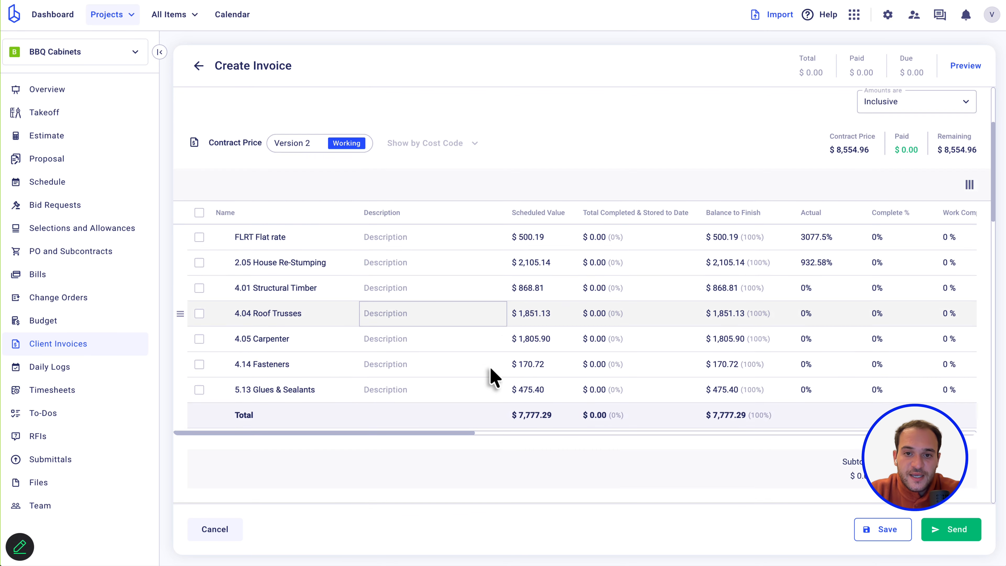
scroll(710, 333, "right", 5)
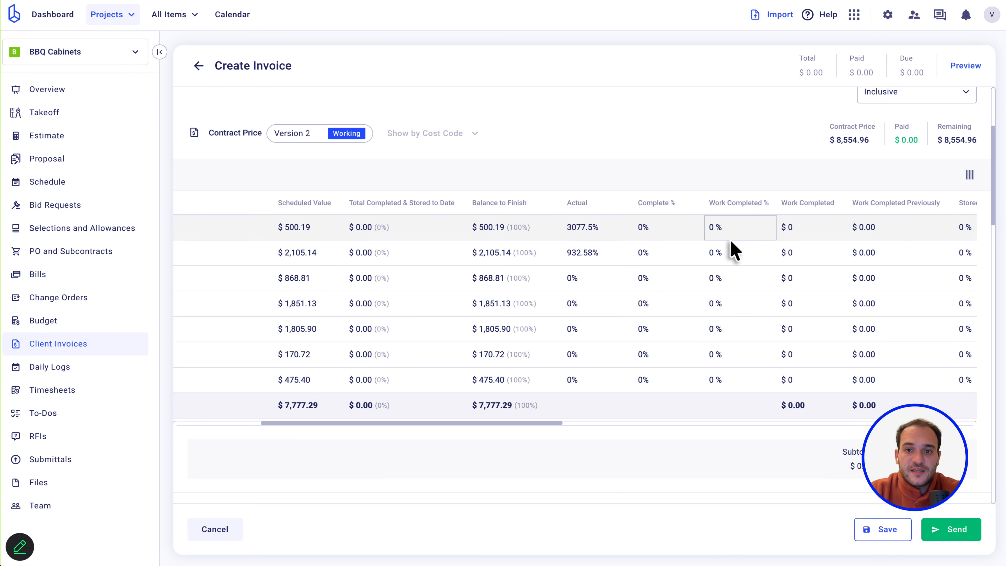
scroll(733, 249, "right", 4)
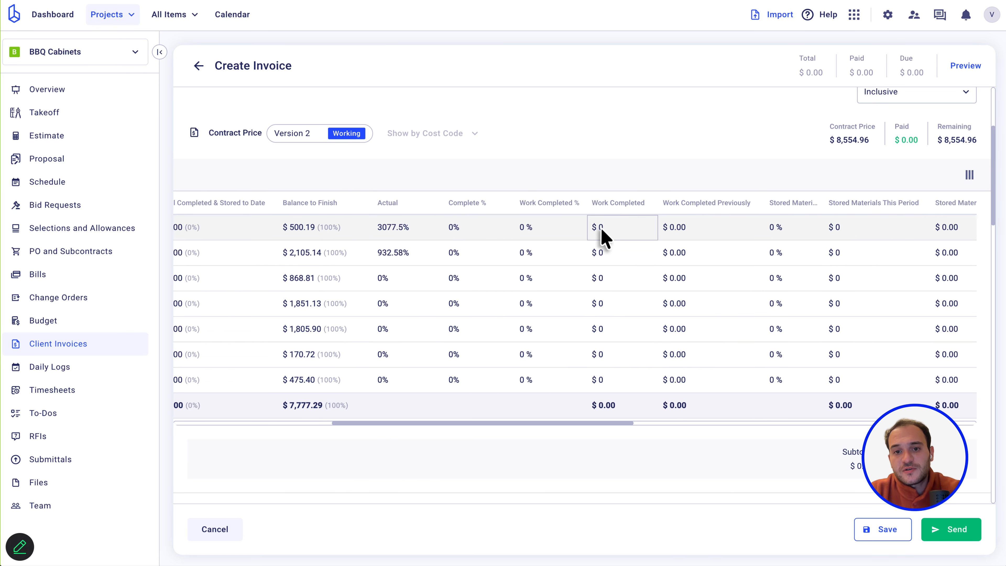
scroll(767, 248, "right", 2)
scroll(767, 247, "left", 10)
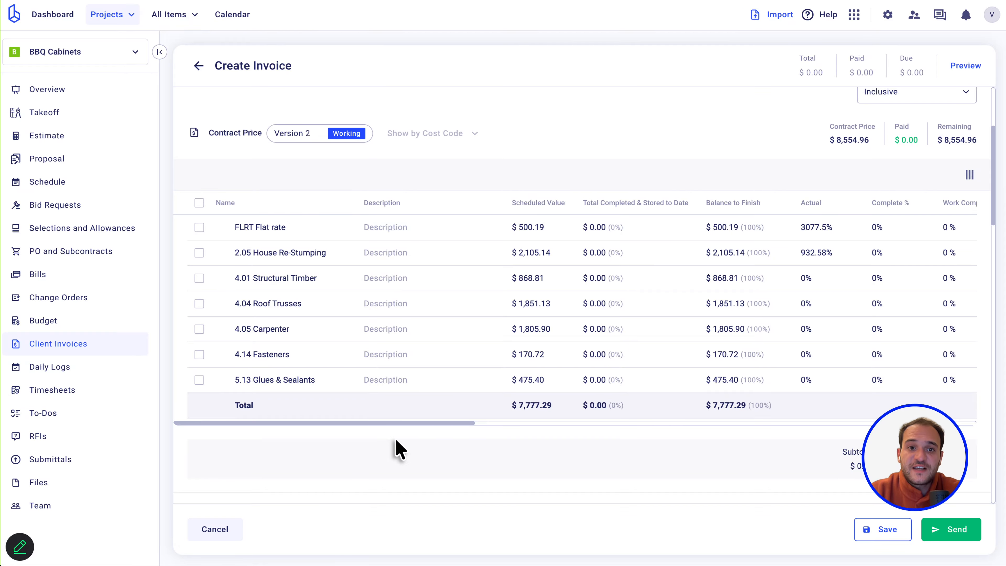
scroll(423, 170, "up", 5)
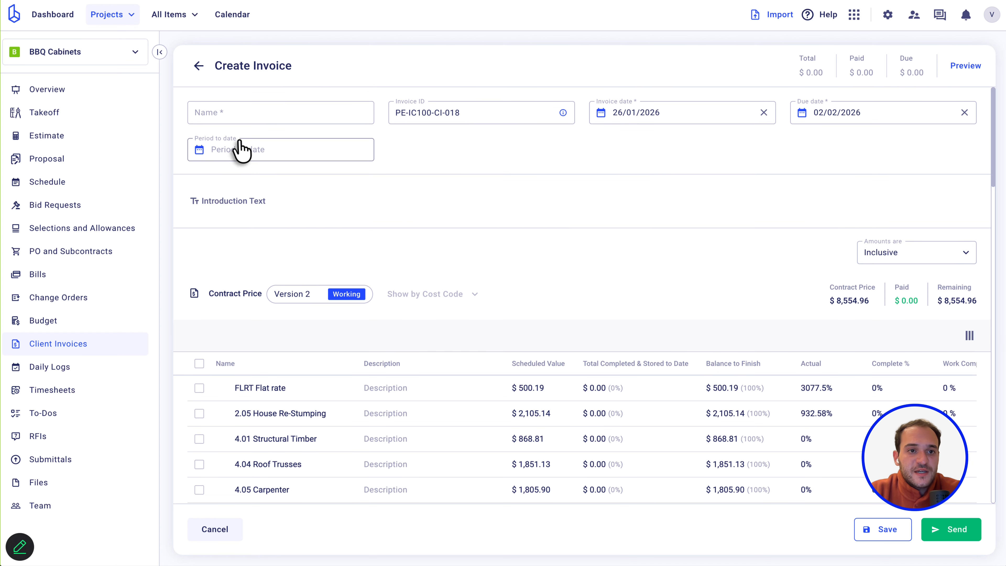
left_click(227, 119)
type("Claim")
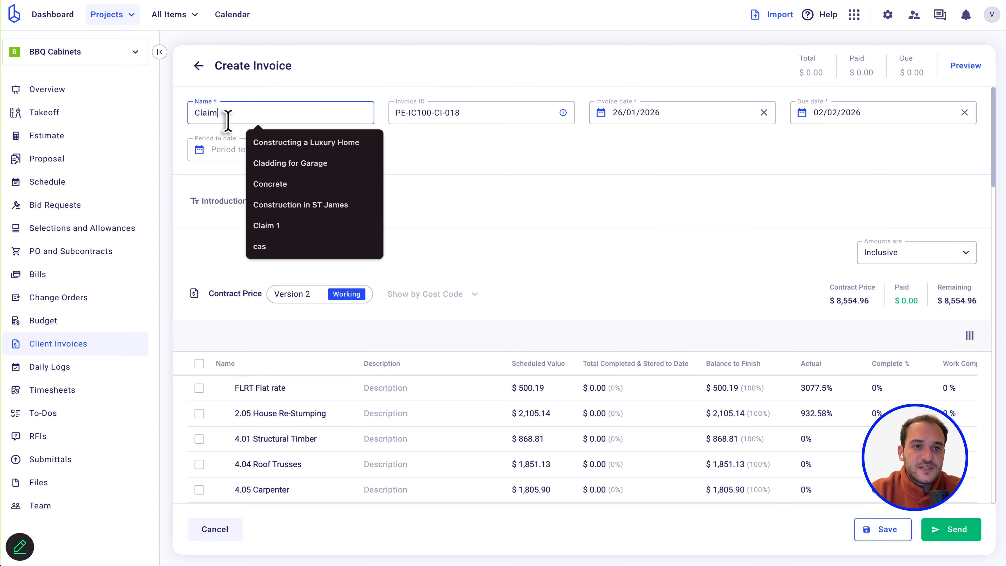
type(" 1")
left_click(327, 75)
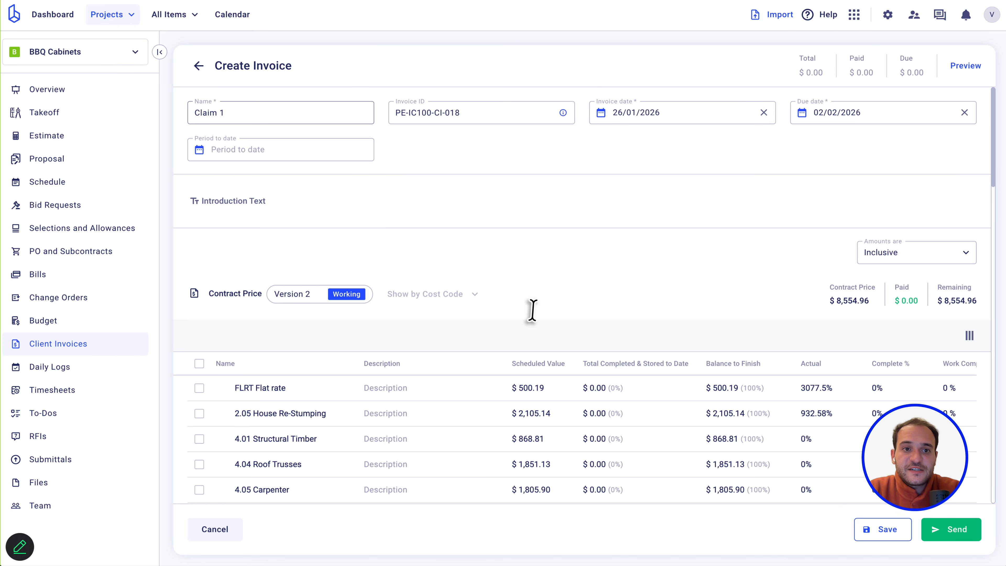
scroll(573, 345, "down", 3)
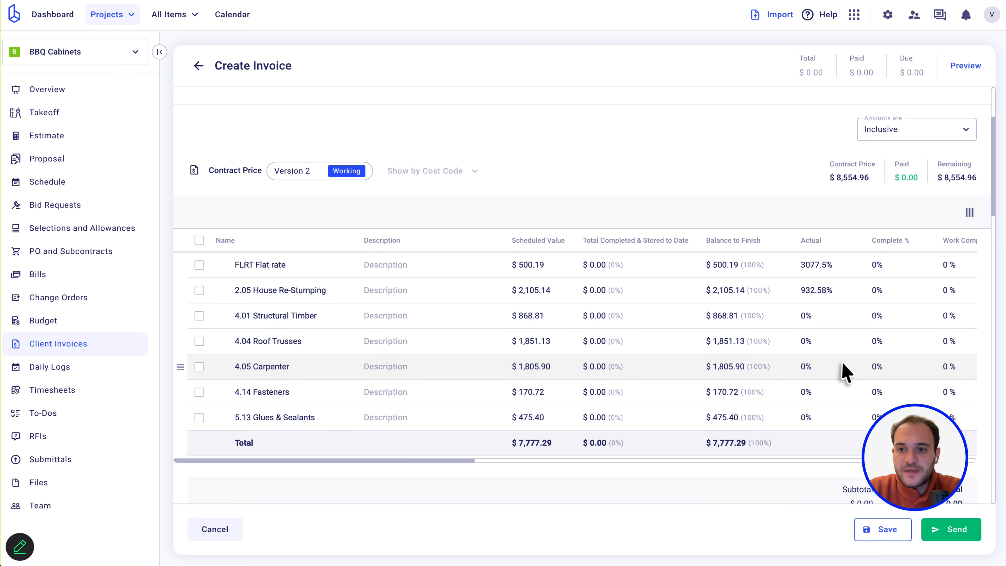
scroll(844, 368, "right", 3)
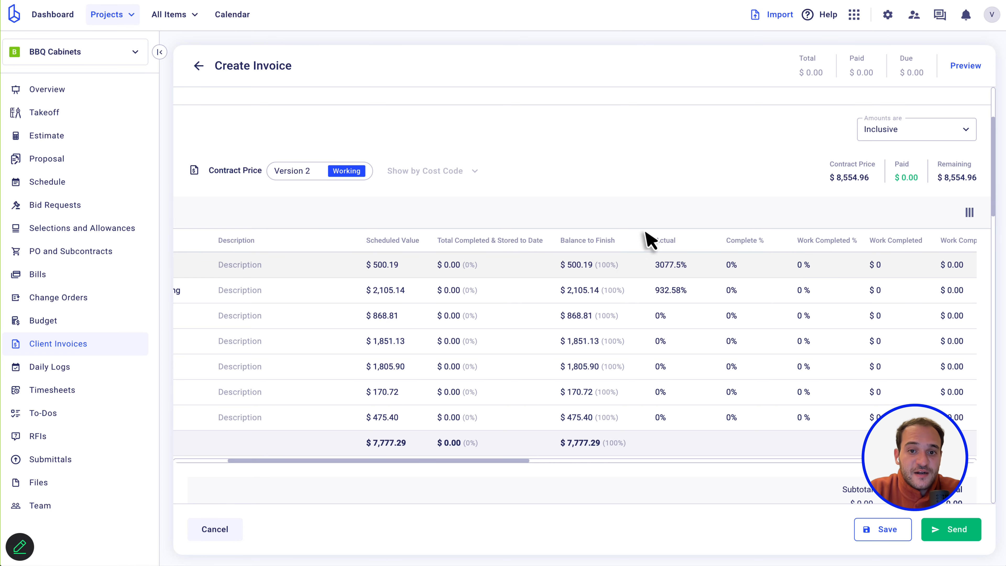
scroll(579, 224, "left", 5)
left_click(526, 329)
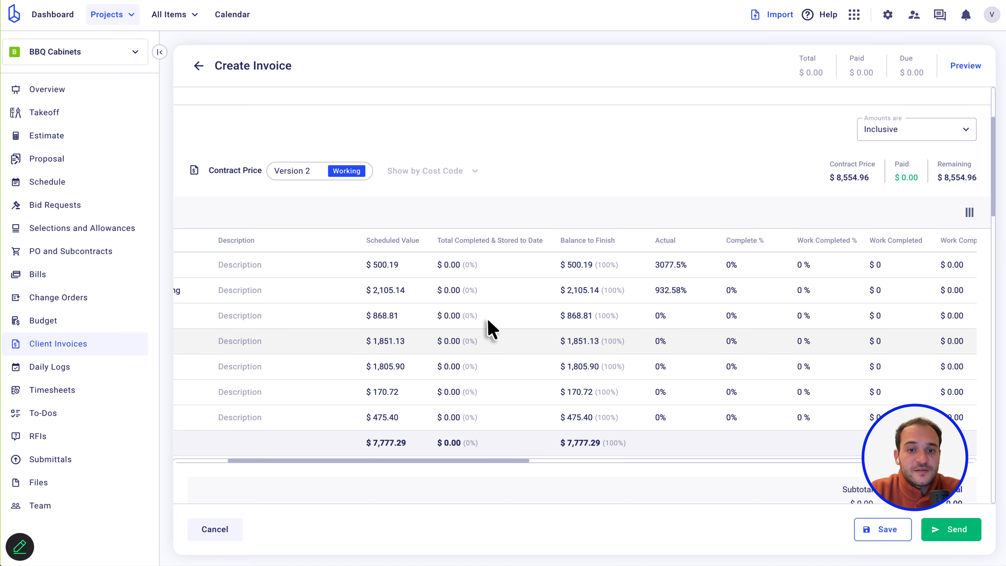
scroll(477, 317, "left", 3)
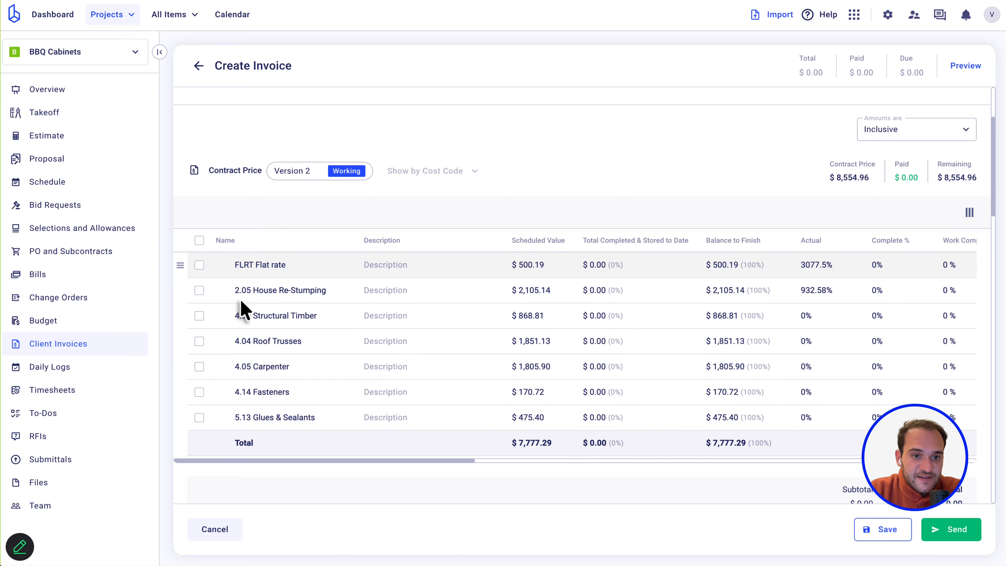
scroll(252, 361, "down", 4)
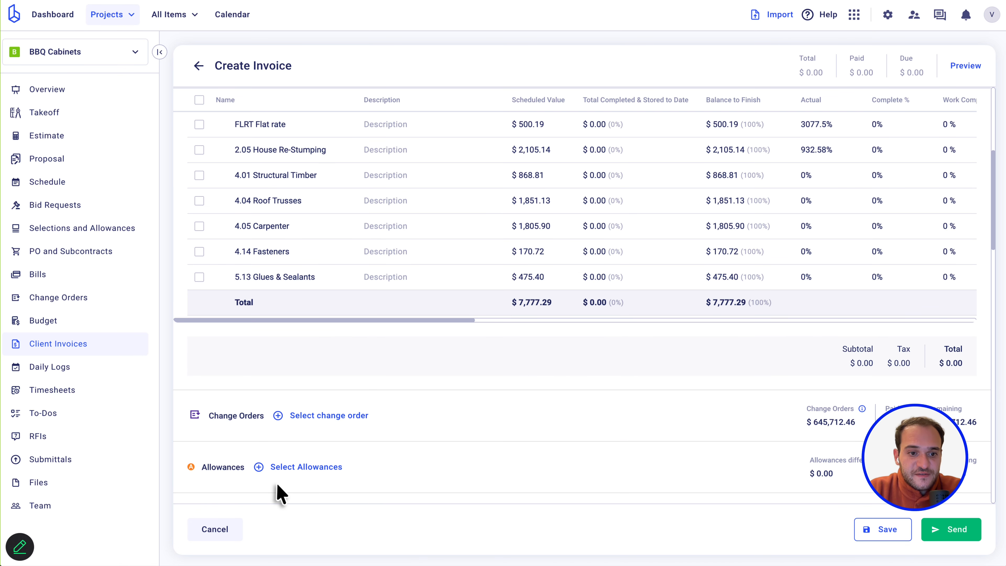
scroll(279, 484, "down", 2)
scroll(281, 456, "down", 2)
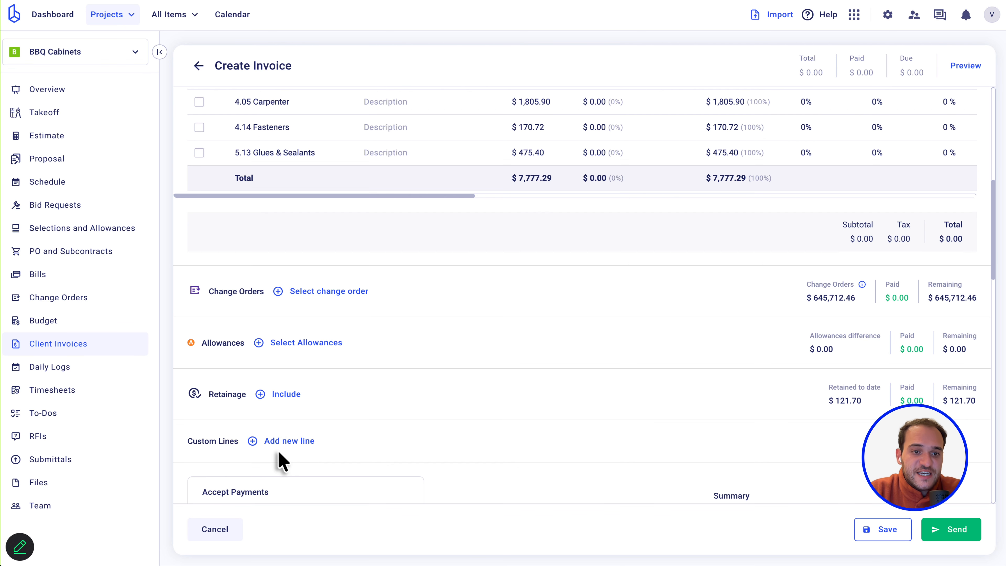
scroll(337, 347, "up", 11)
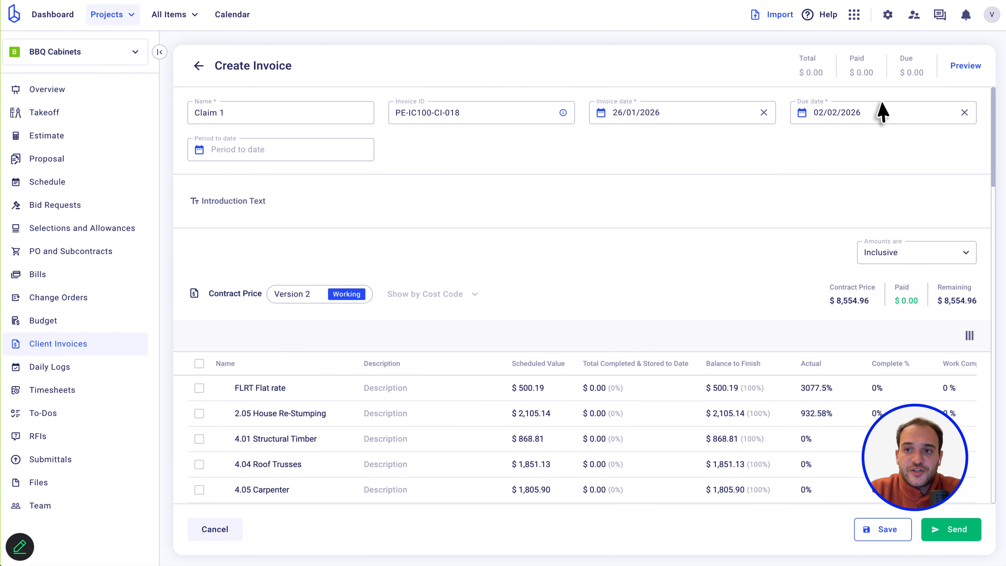
Set FLRT Flat rate and 2.05 House Re-Stumping to 100% work completed.
left_click(977, 71)
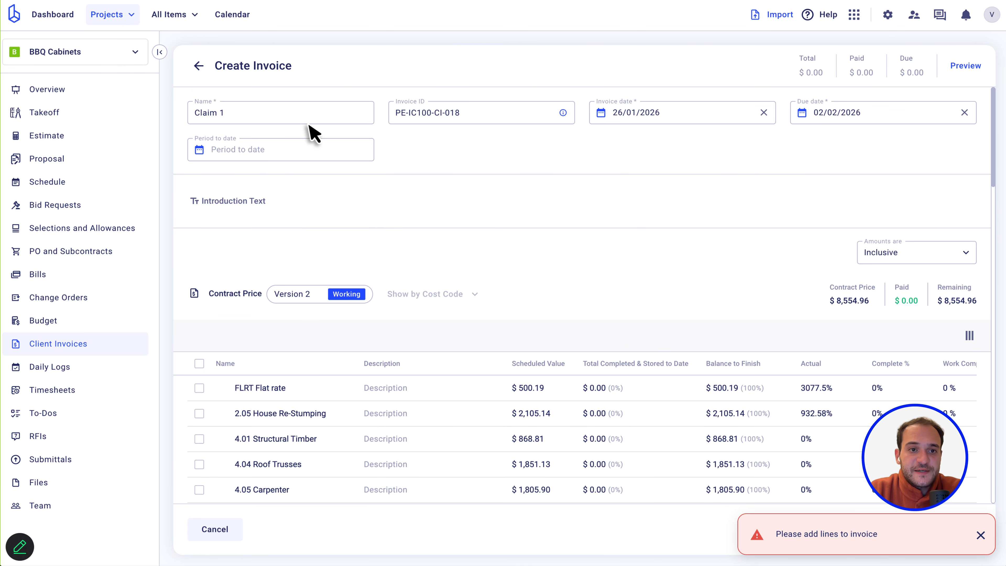
scroll(643, 272, "down", 4)
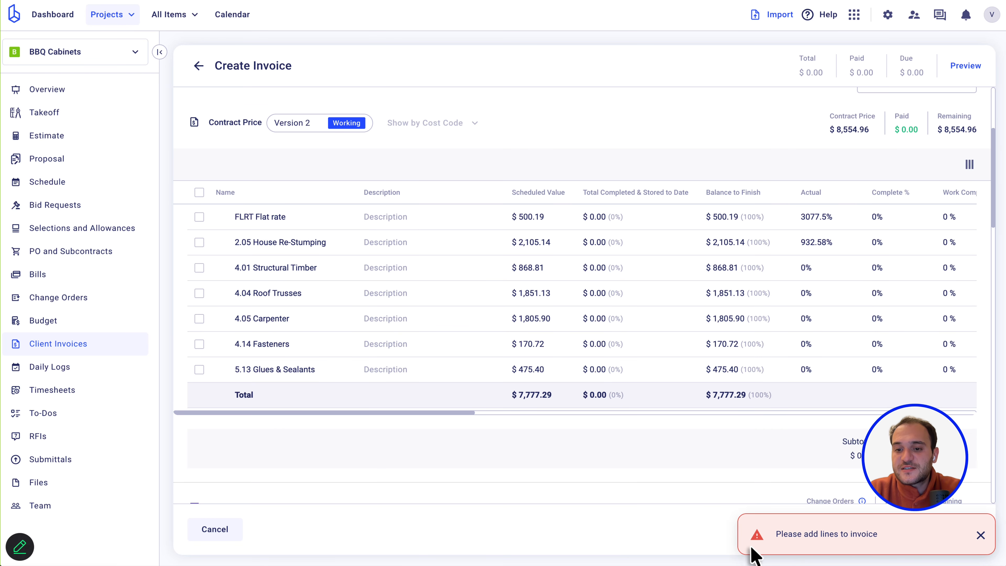
triple_click(883, 535)
scroll(839, 323, "right", 1)
scroll(839, 323, "right", 5)
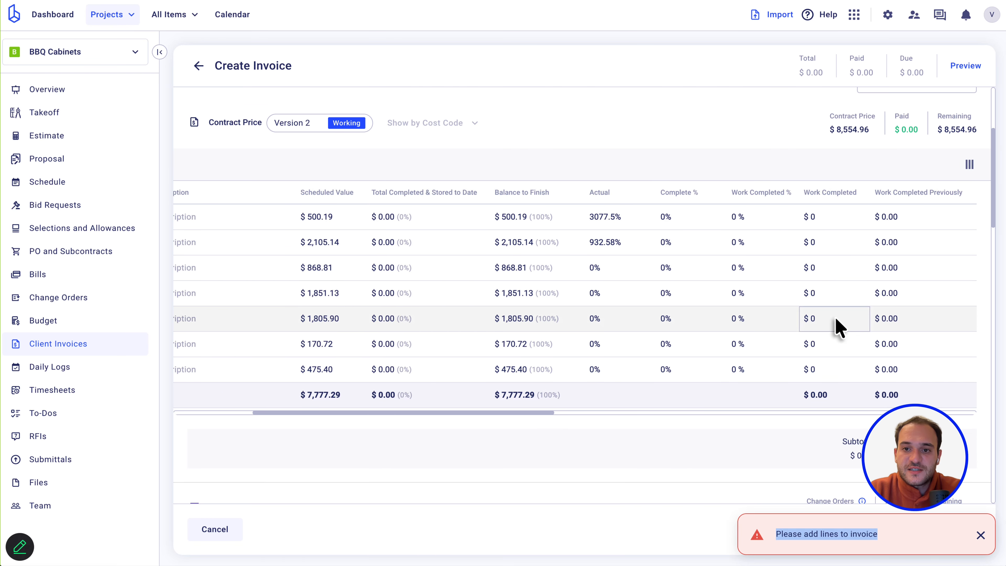
left_click(730, 220)
type("100")
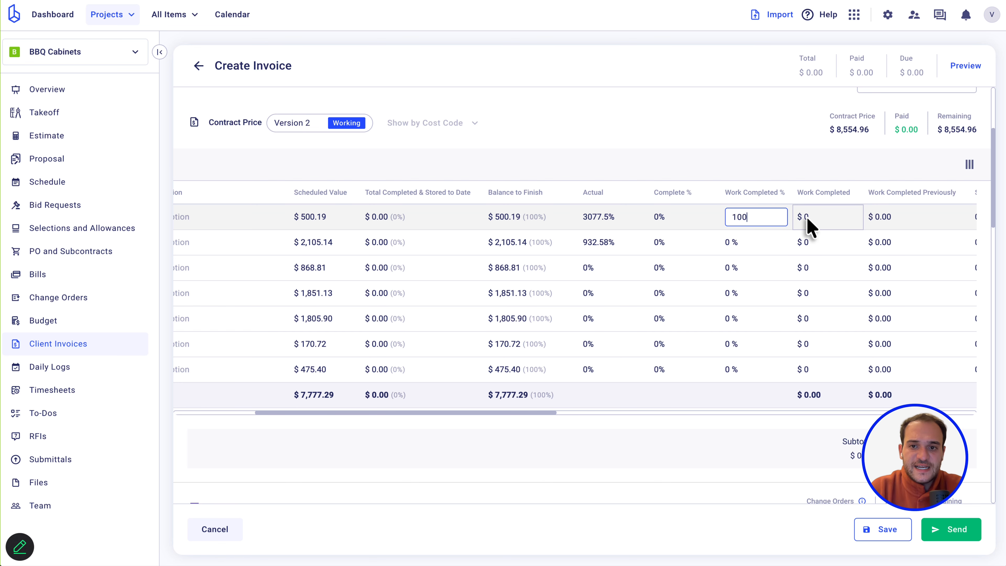
left_click(743, 240)
type("10")
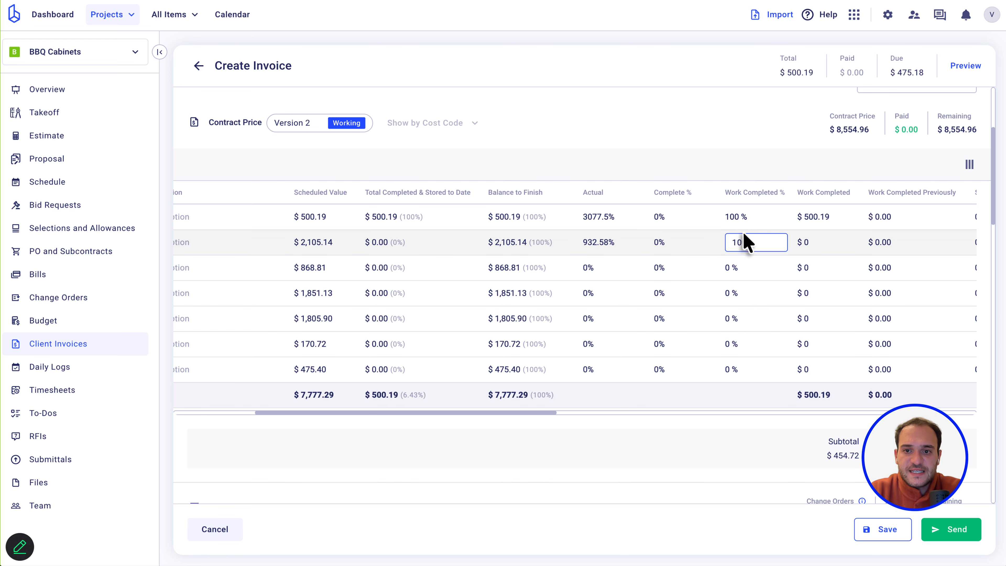
type("0")
left_click(739, 270)
Set 4.01 Structural Timber to 100% and leave 4.04 Roof Trusses at 0%.
scroll(721, 273, "left", 5)
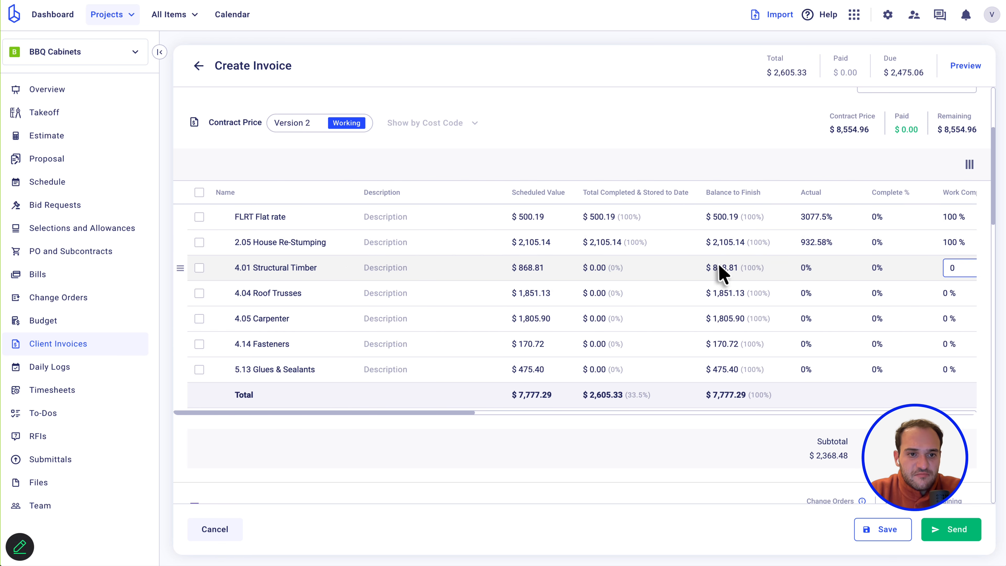
scroll(320, 267, "right", 5)
double_click(620, 270)
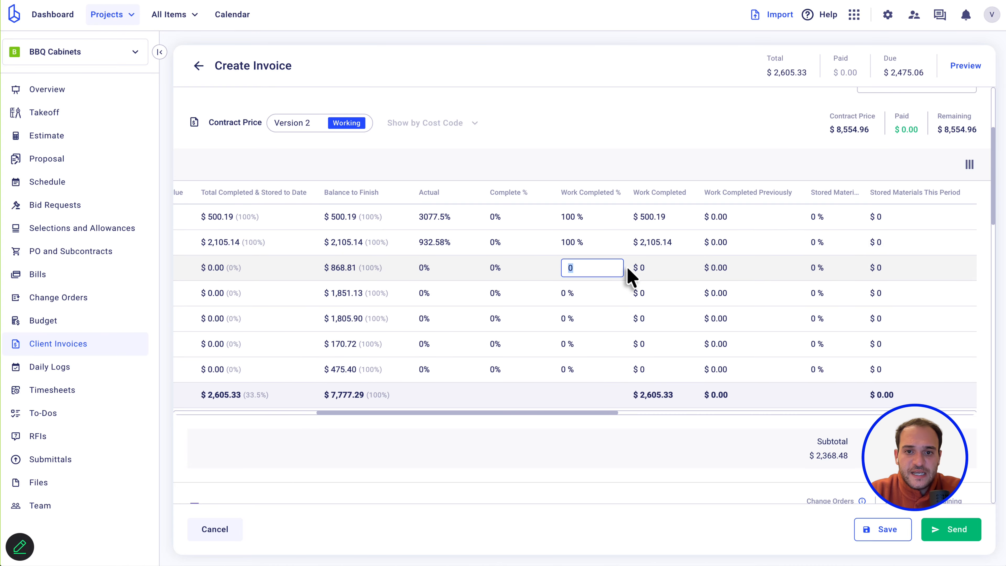
type("100")
scroll(535, 292, "left", 5)
scroll(311, 301, "right", 1)
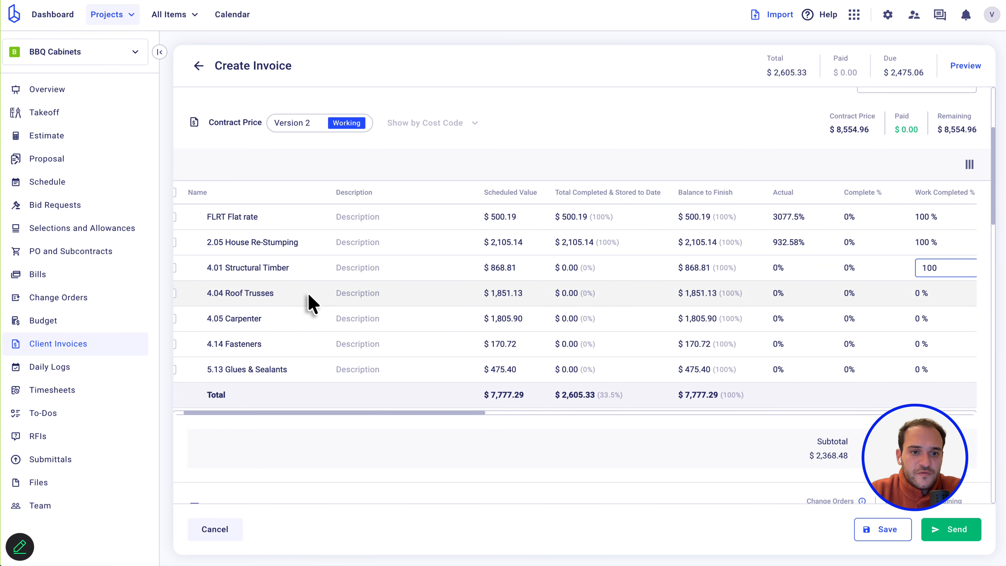
scroll(311, 302, "right", 5)
left_click(578, 295)
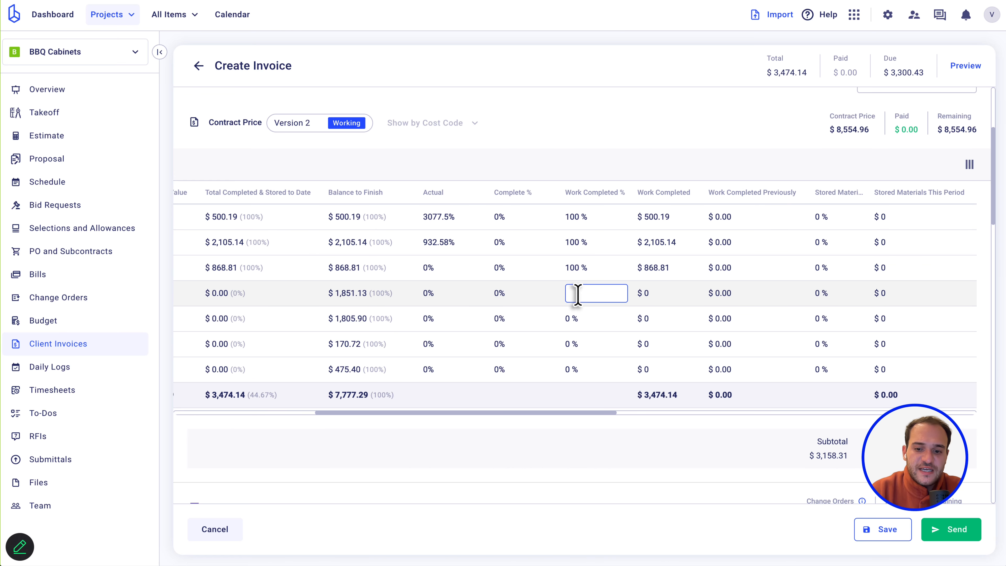
left_click(596, 315)
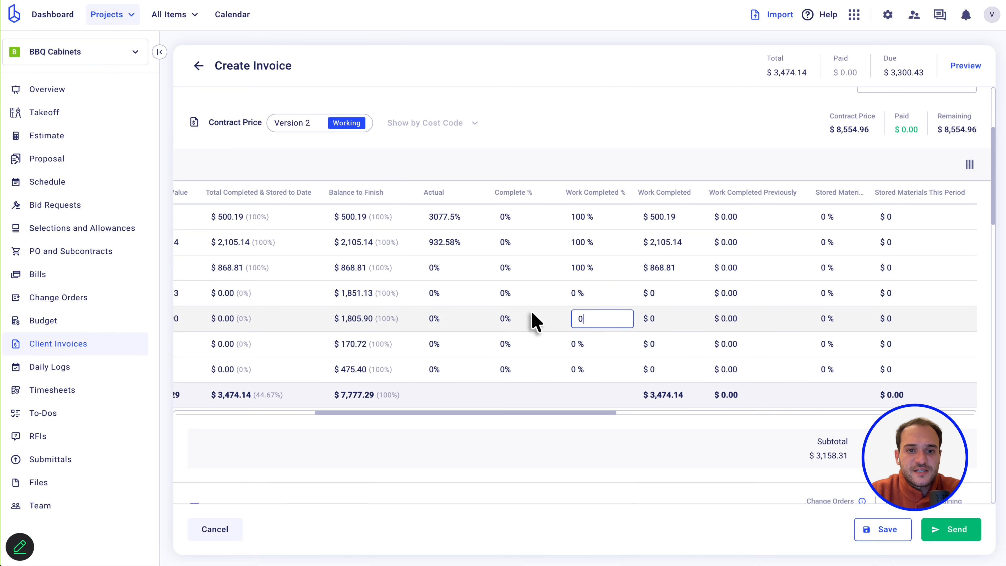
Set 4.05 Carpenter to 85% and Fasteners and Glues & Sealants to 100%.
scroll(530, 322, "left", 6)
scroll(296, 322, "right", 7)
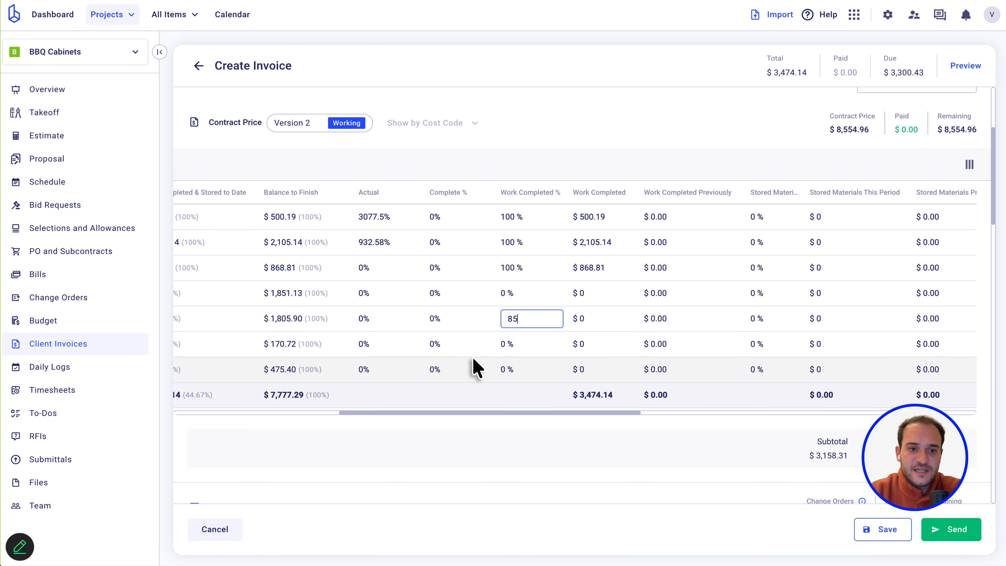
scroll(364, 348, "left", 6)
scroll(396, 341, "right", 6)
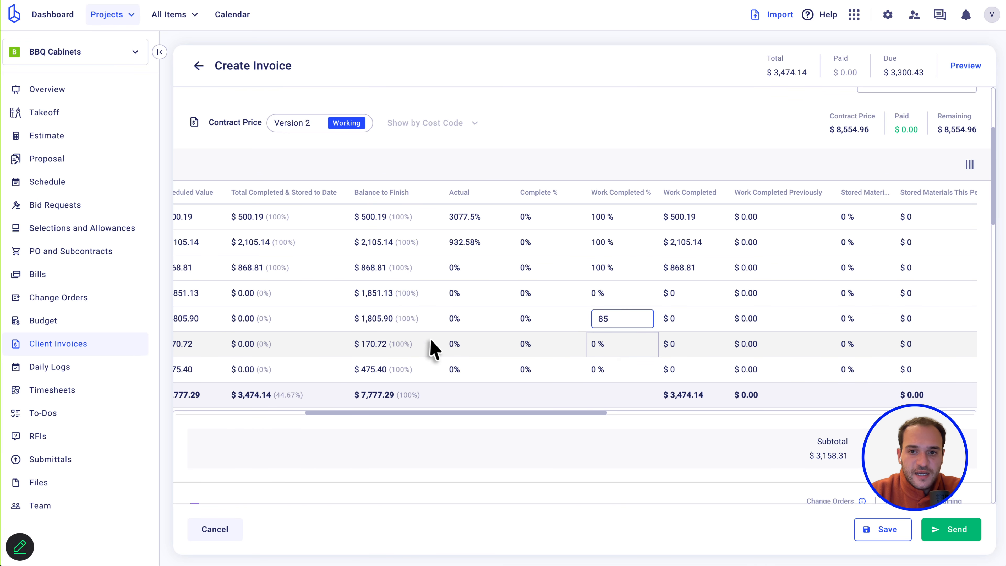
left_click(609, 347)
type("100")
left_click(602, 374)
type("100")
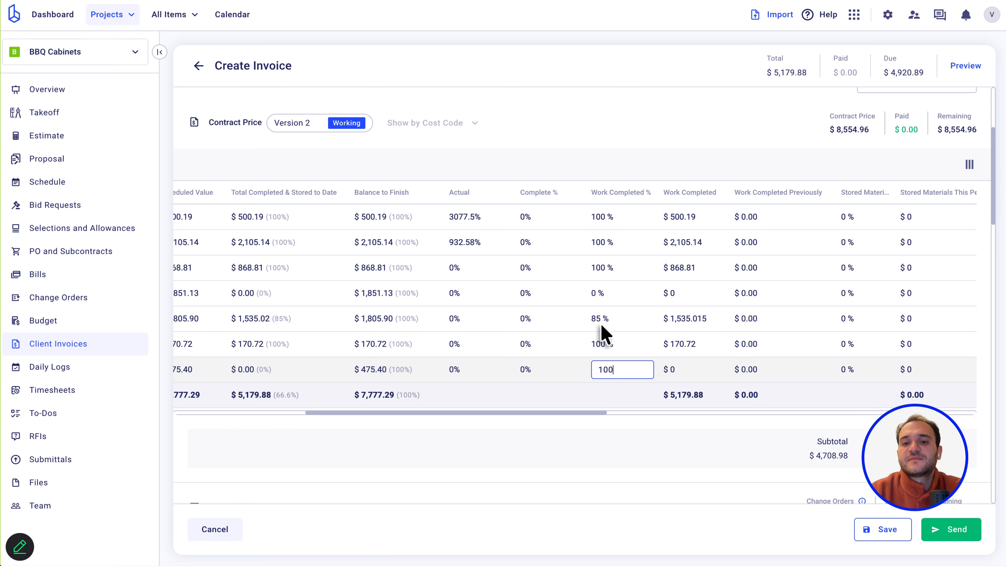
left_click(609, 152)
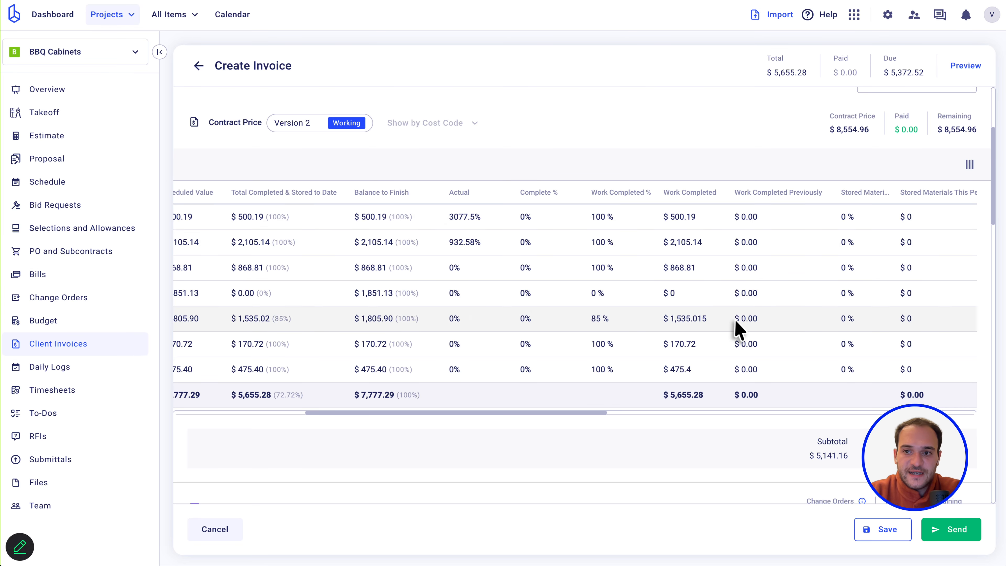
scroll(736, 330, "right", 5)
scroll(737, 254, "right", 5)
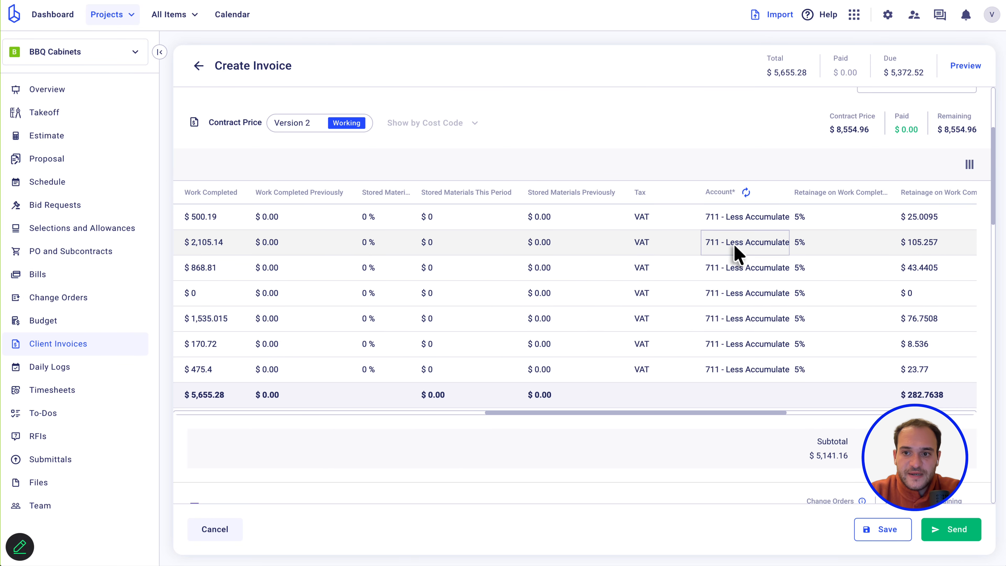
scroll(824, 222, "right", 5)
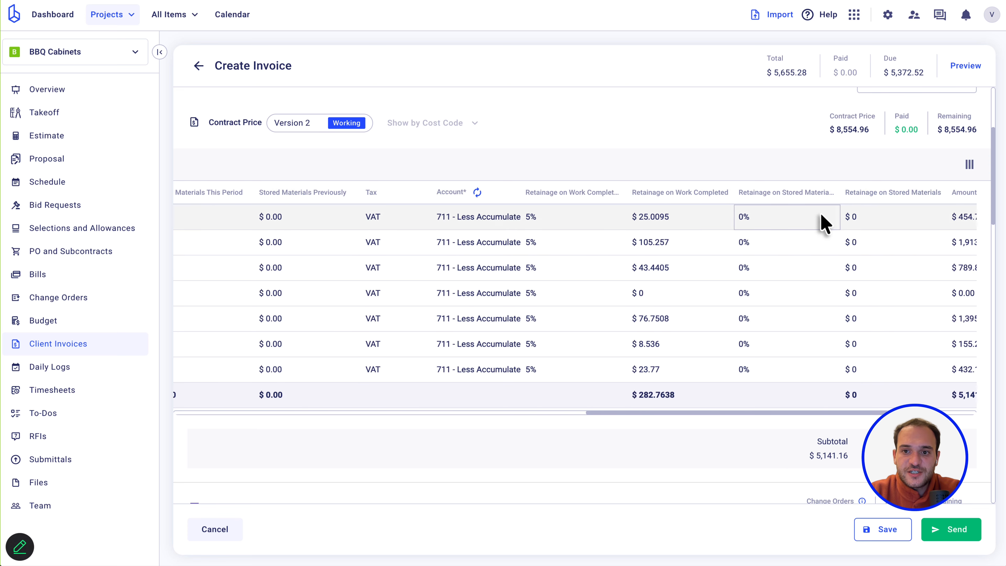
scroll(629, 208, "right", 3)
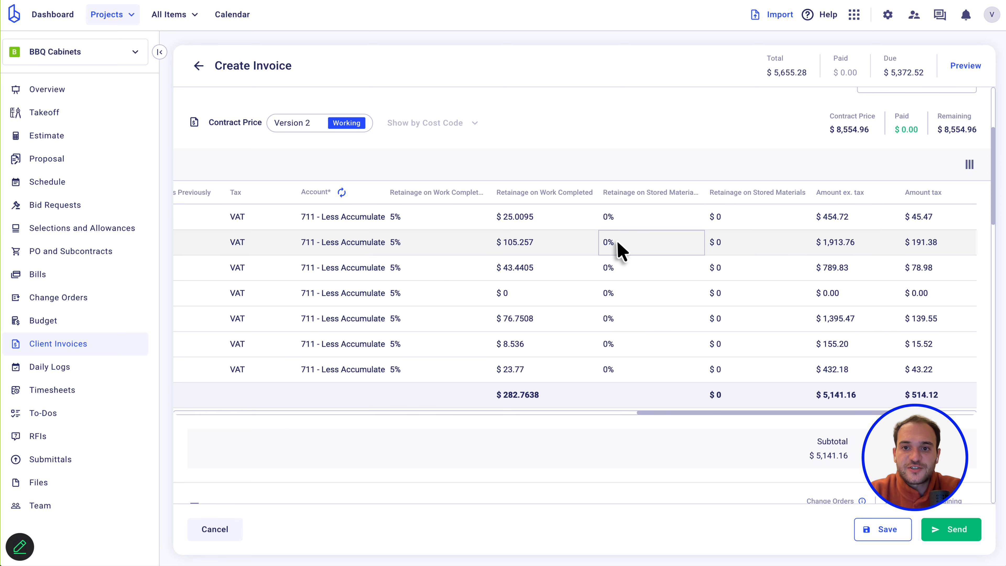
scroll(617, 247, "right", 5)
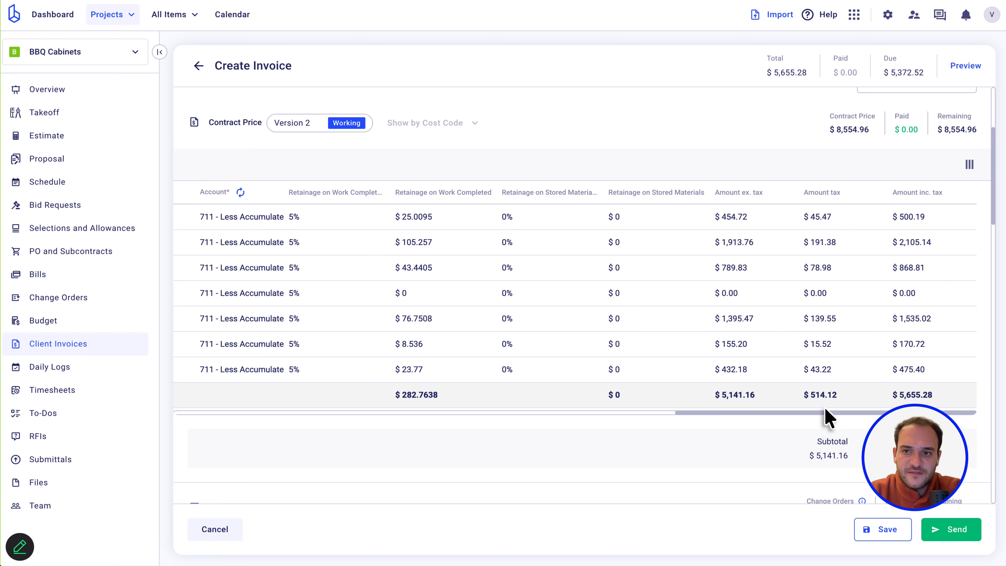
scroll(684, 108, "up", 4)
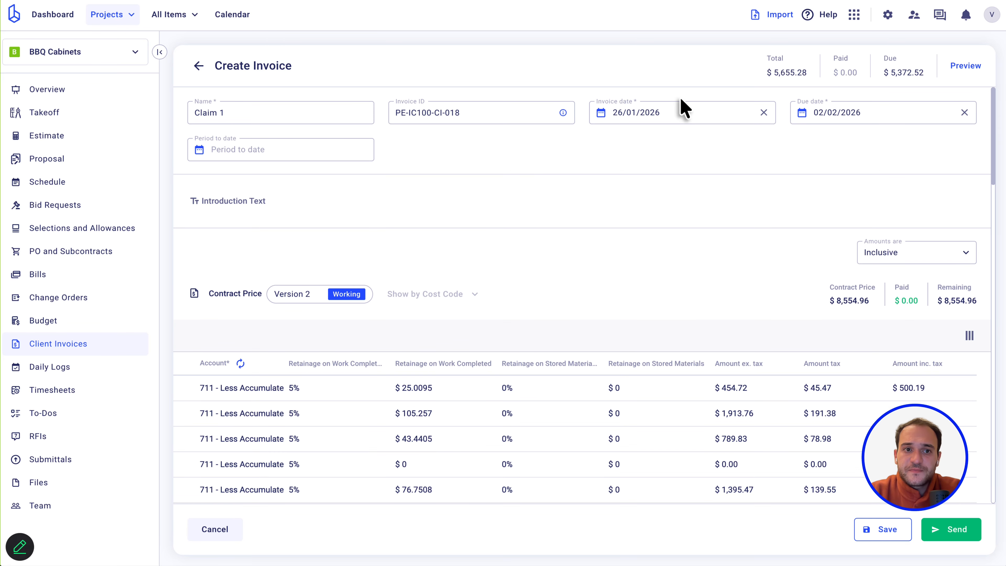
Check the client preview showing $282.76 retainage and $5,372.52 due, then close it.
left_click(965, 66)
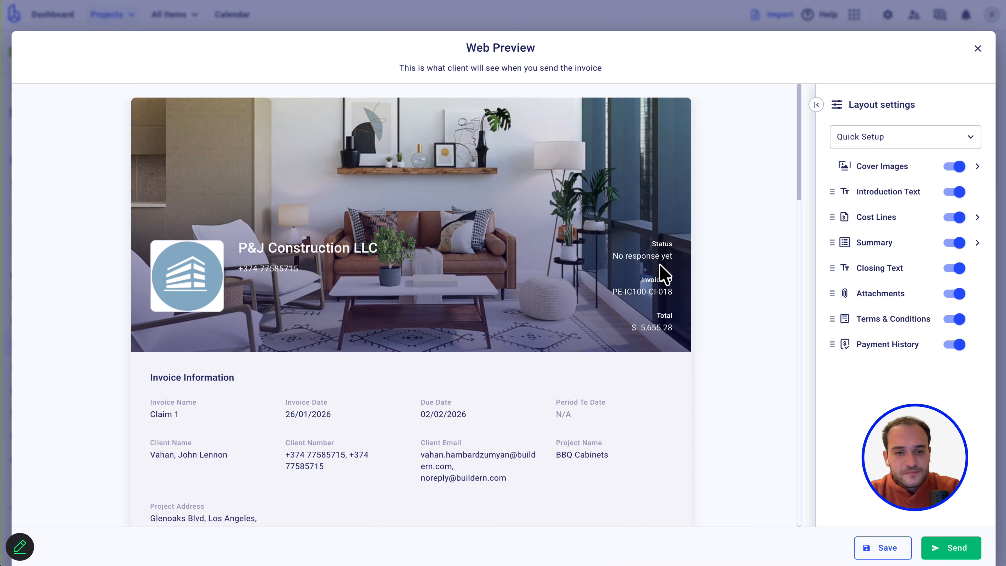
scroll(435, 357, "down", 10)
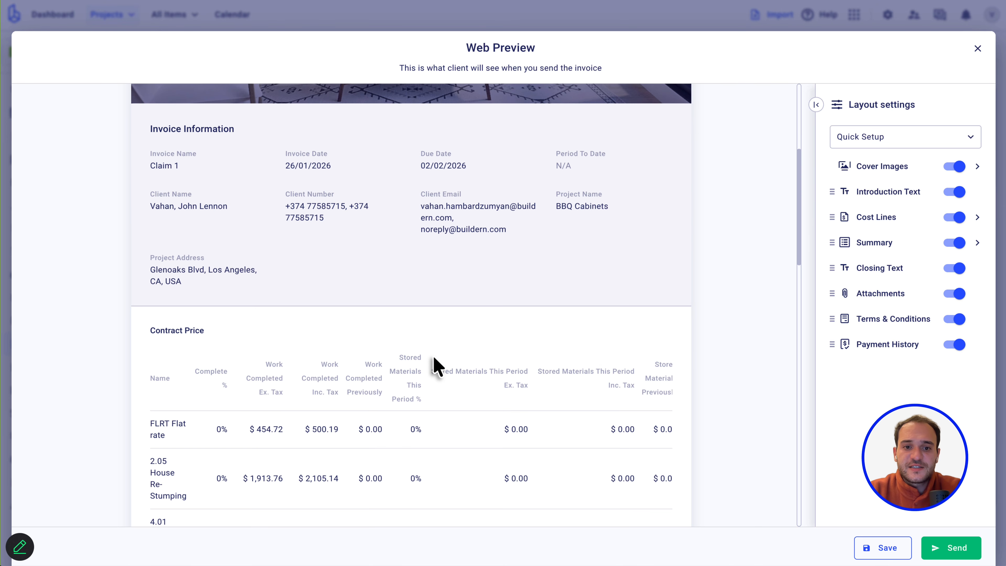
scroll(433, 358, "down", 10)
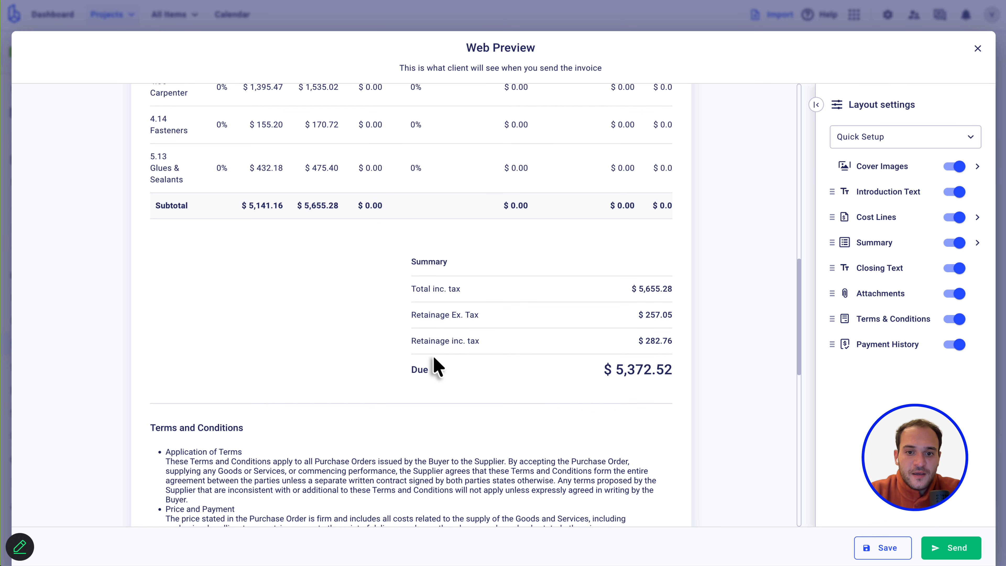
scroll(433, 355, "down", 11)
scroll(433, 355, "up", 20)
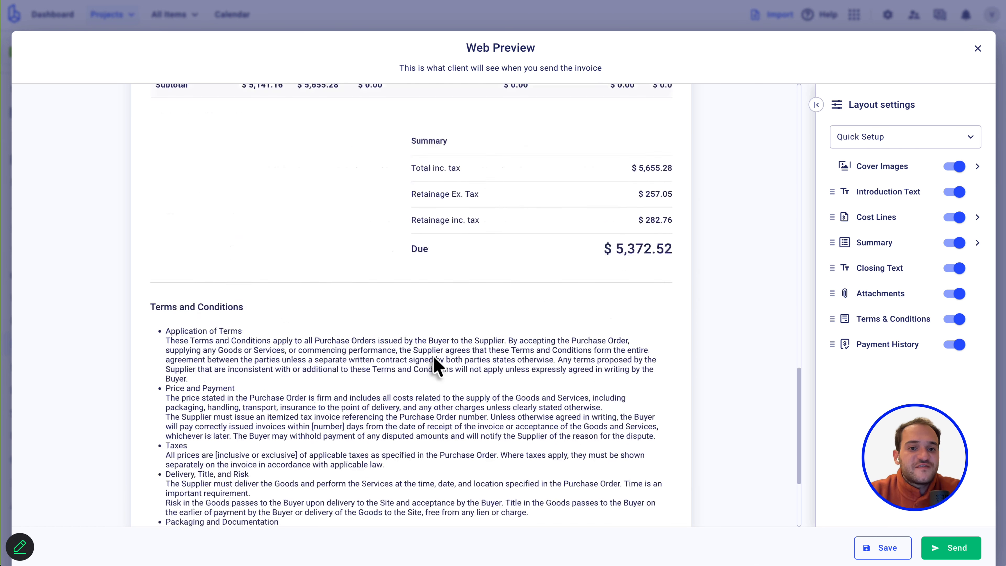
scroll(433, 366, "down", 5)
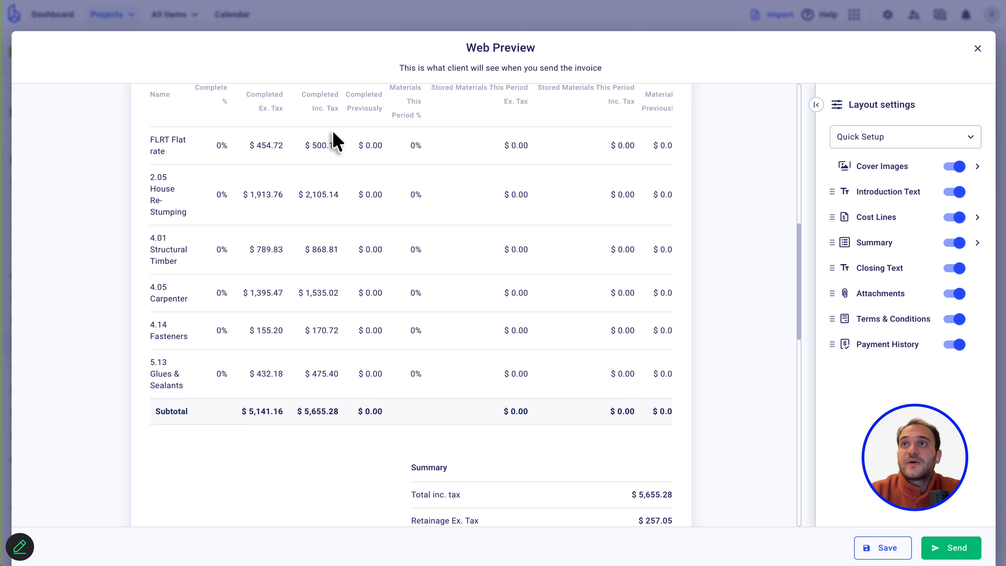
left_click(978, 48)
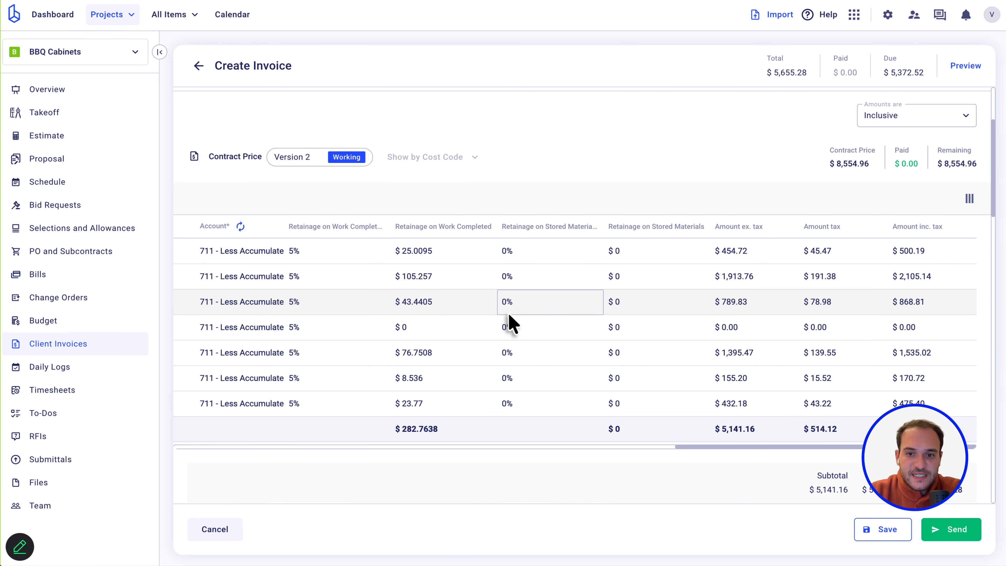
scroll(509, 321, "left", 10)
scroll(510, 316, "left", 10)
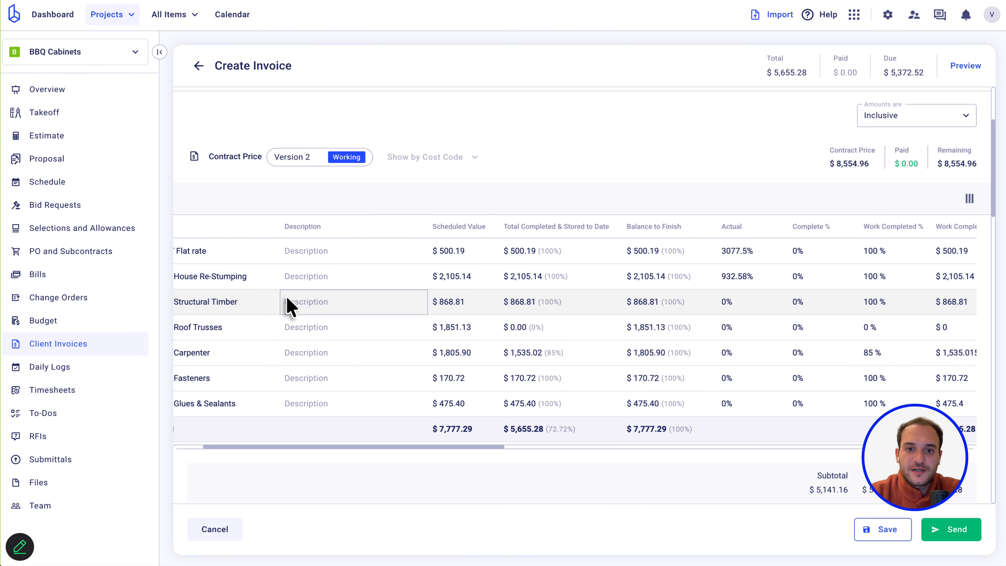
scroll(286, 295, "left", 3)
scroll(286, 295, "right", 4)
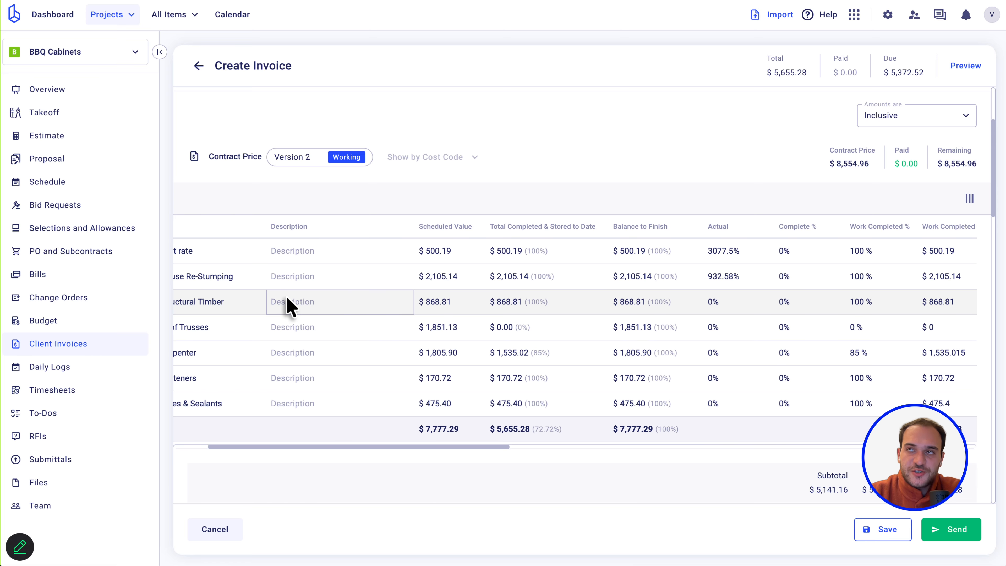
scroll(291, 307, "left", 3)
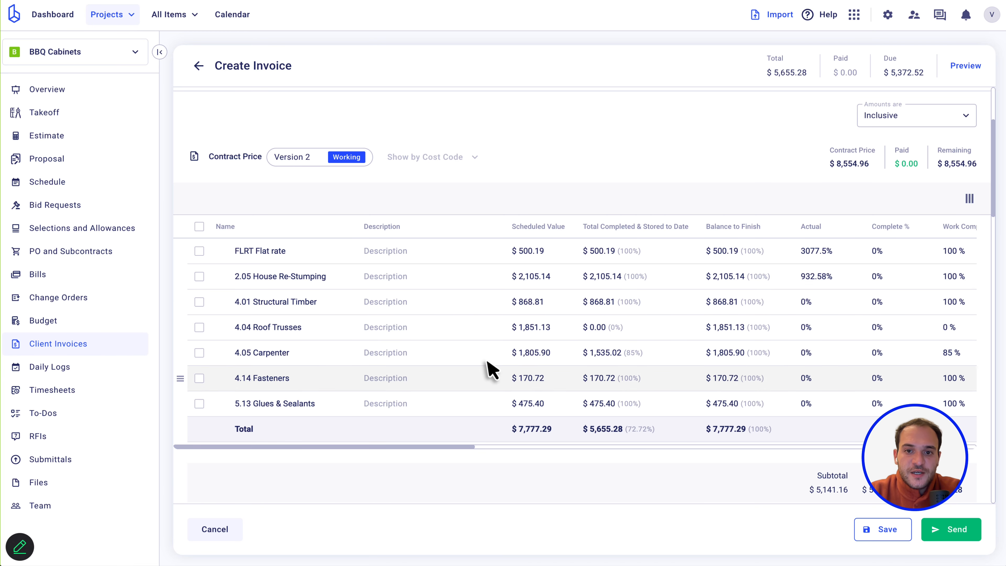
Hide the Scheduled Value, Work Completed Previously and three Stored Materials columns.
left_click(970, 199)
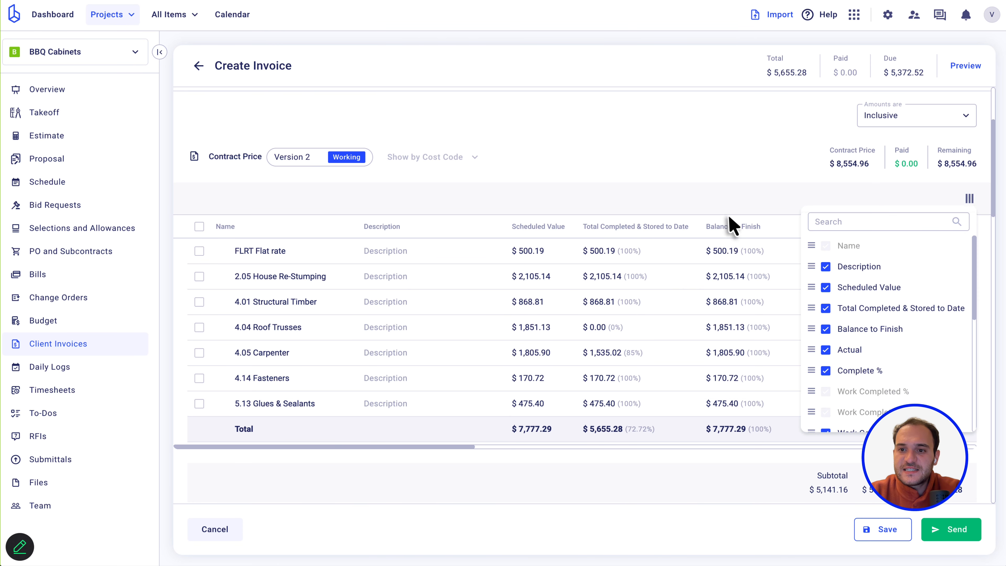
left_click(826, 293)
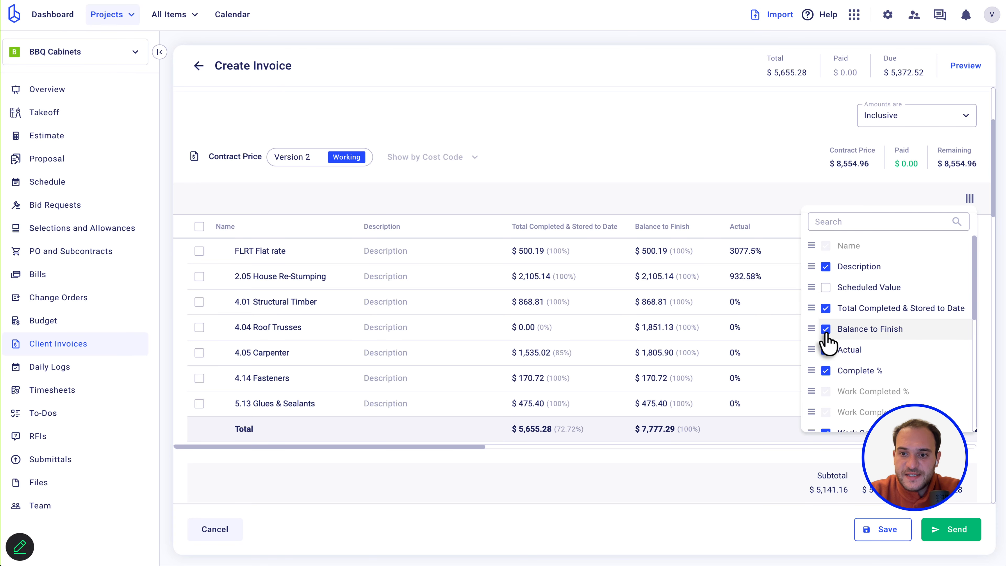
scroll(824, 377, "down", 2)
left_click(825, 374)
left_click(825, 395)
scroll(825, 397, "down", 2)
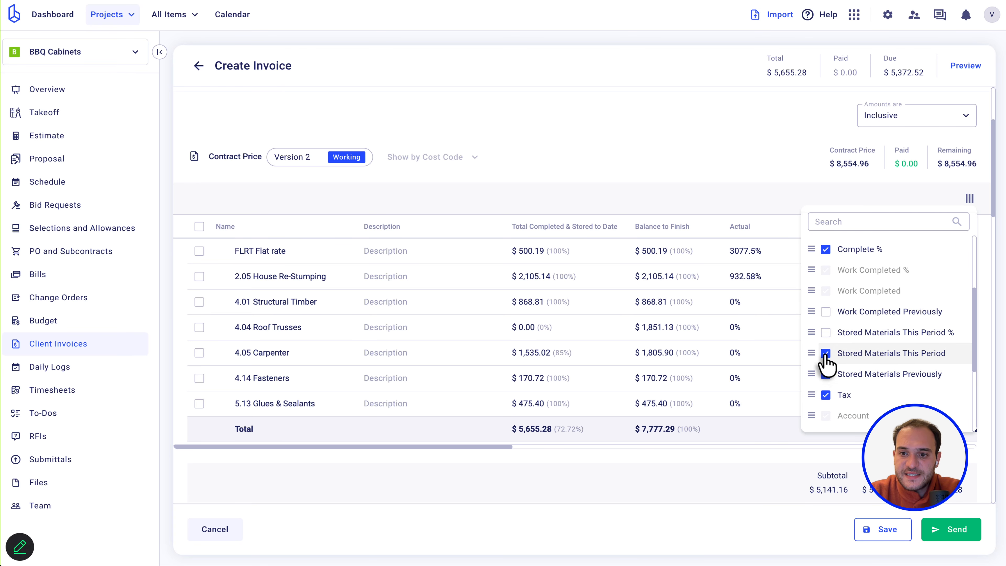
left_click(825, 354)
left_click(826, 374)
Hide the four Retainage columns and check the trimmed cost-line table.
scroll(824, 375, "down", 3)
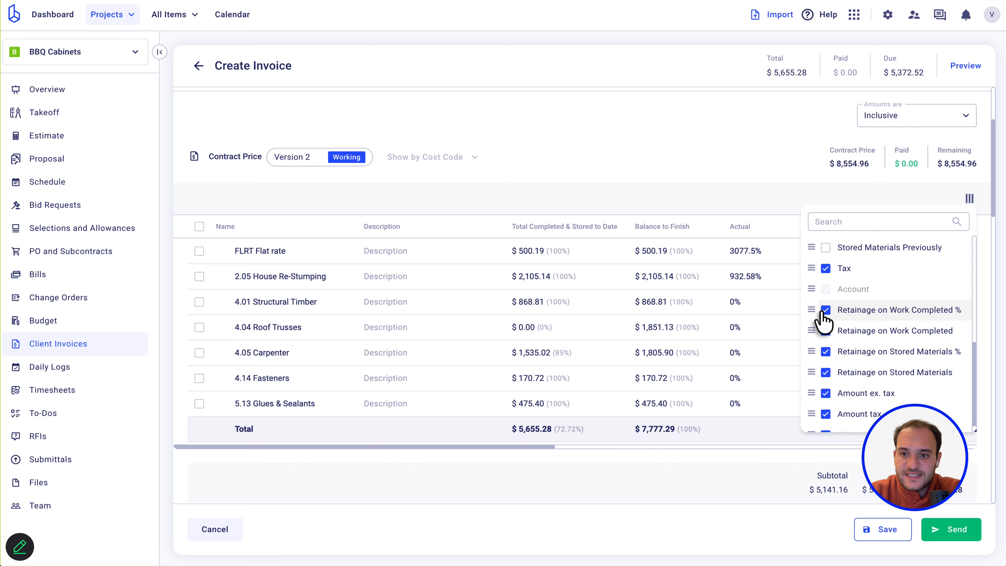
left_click(825, 310)
left_click(825, 331)
left_click(826, 351)
left_click(826, 372)
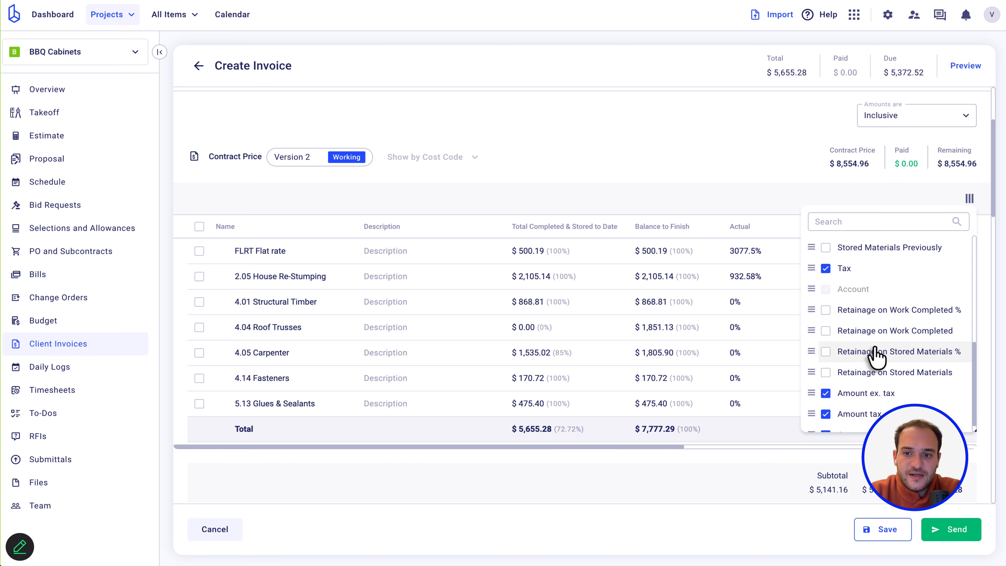
scroll(875, 357, "down", 1)
left_click(714, 175)
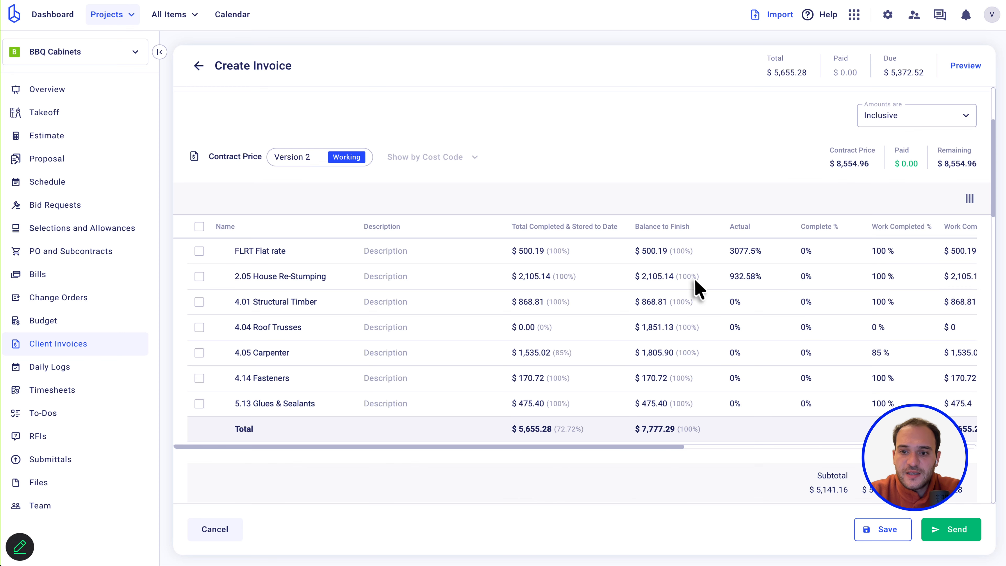
scroll(699, 309, "right", 8)
scroll(694, 320, "right", 4)
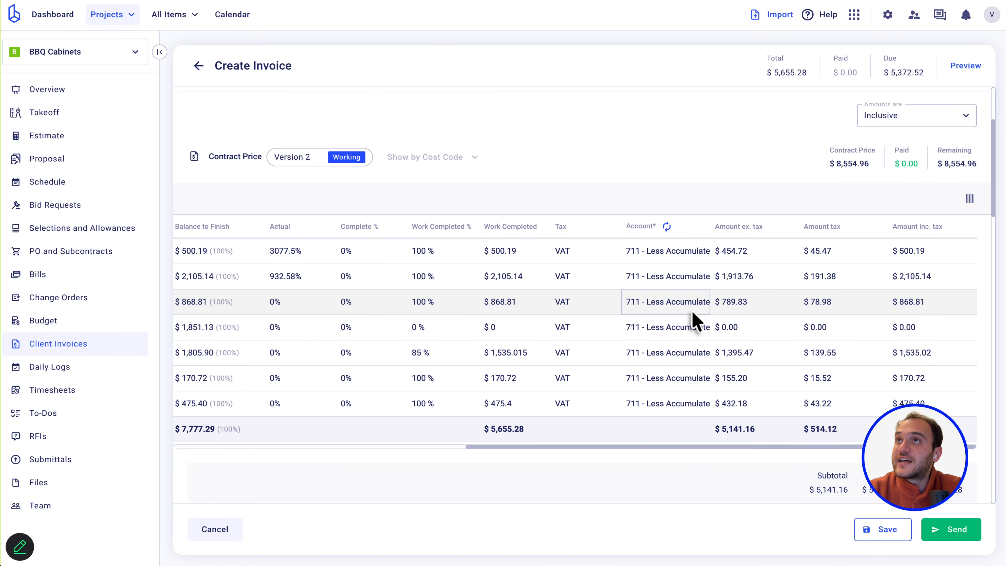
scroll(694, 320, "left", 12)
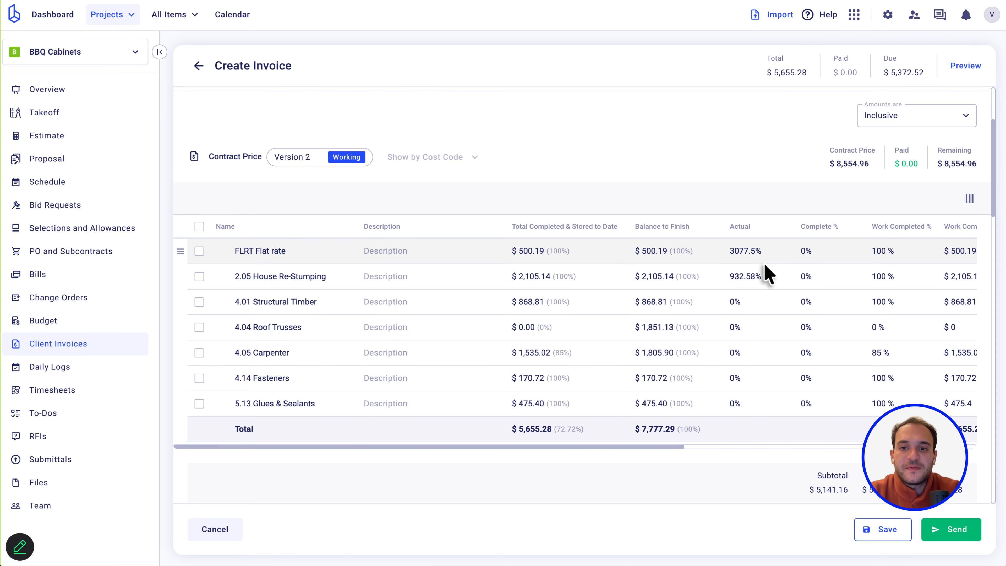
scroll(764, 262, "right", 5)
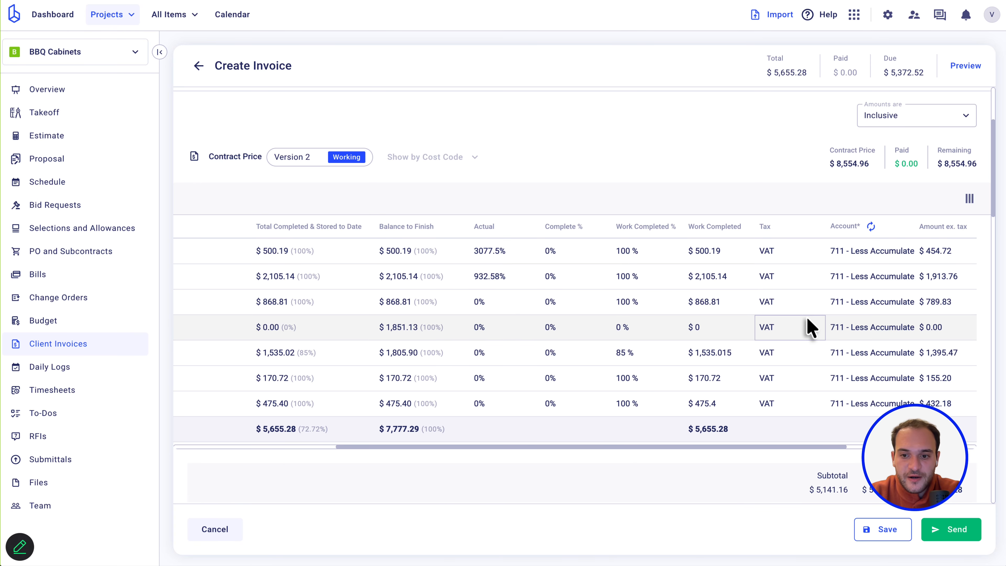
scroll(808, 327, "right", 5)
scroll(809, 328, "left", 10)
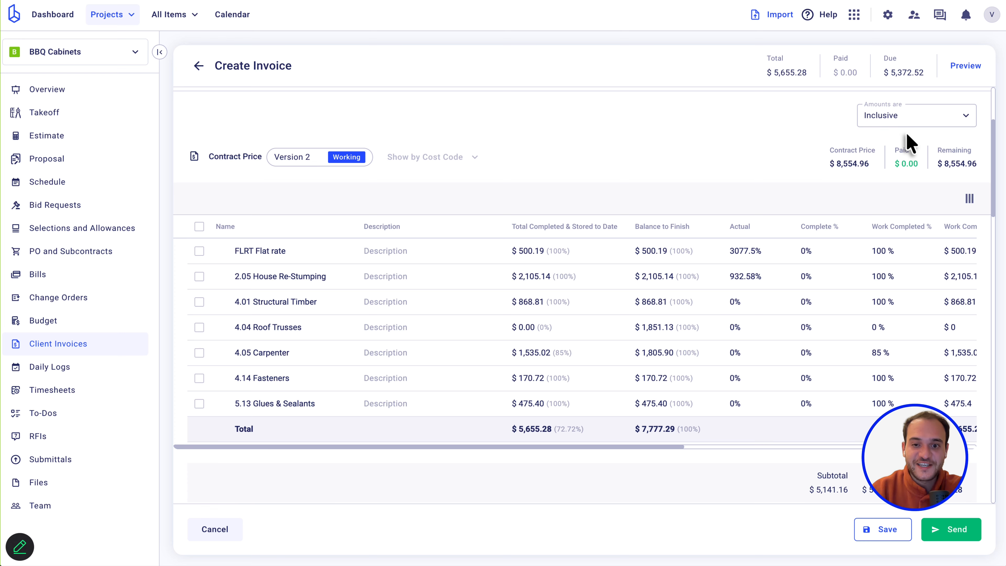
Copy FLRT Flat rate's 'Lorem ipsum' description into House Re-Stumping and Structural Timber.
scroll(628, 188, "down", 1)
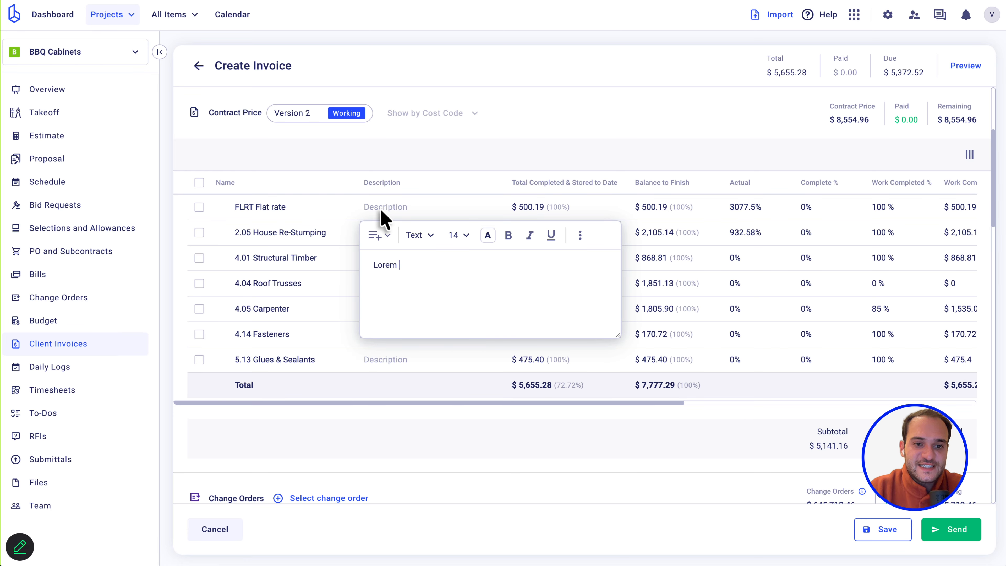
key("ctrl+a")
key("ctrl+c")
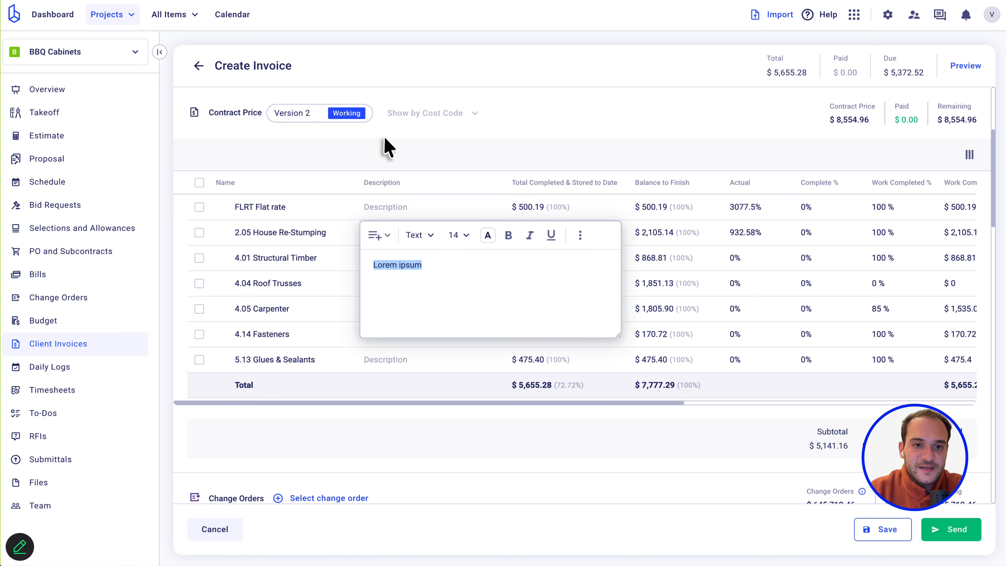
left_click(473, 126)
left_click(387, 236)
key("ctrl+v")
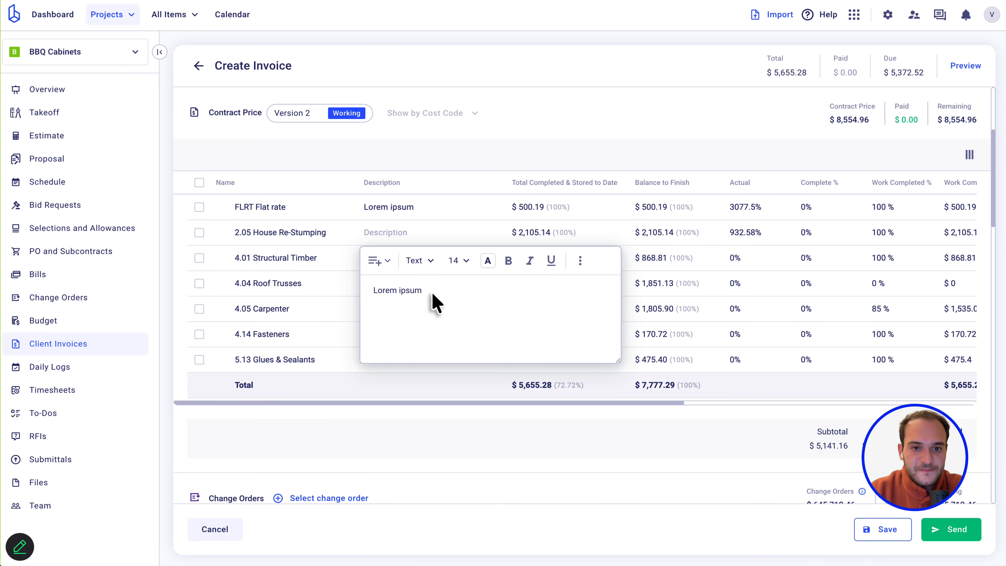
left_click(433, 164)
left_click(398, 258)
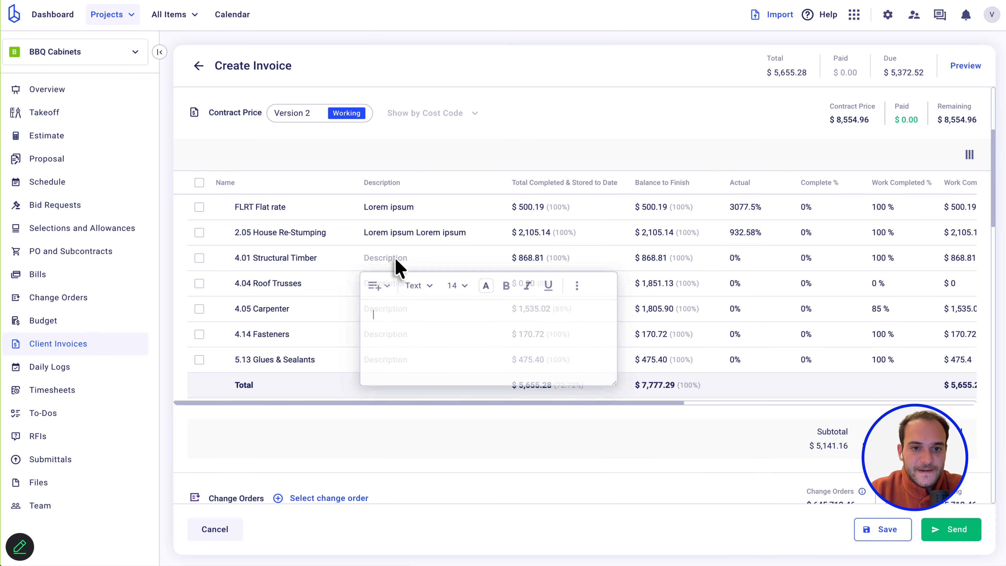
key("ctrl+v")
left_click(553, 155)
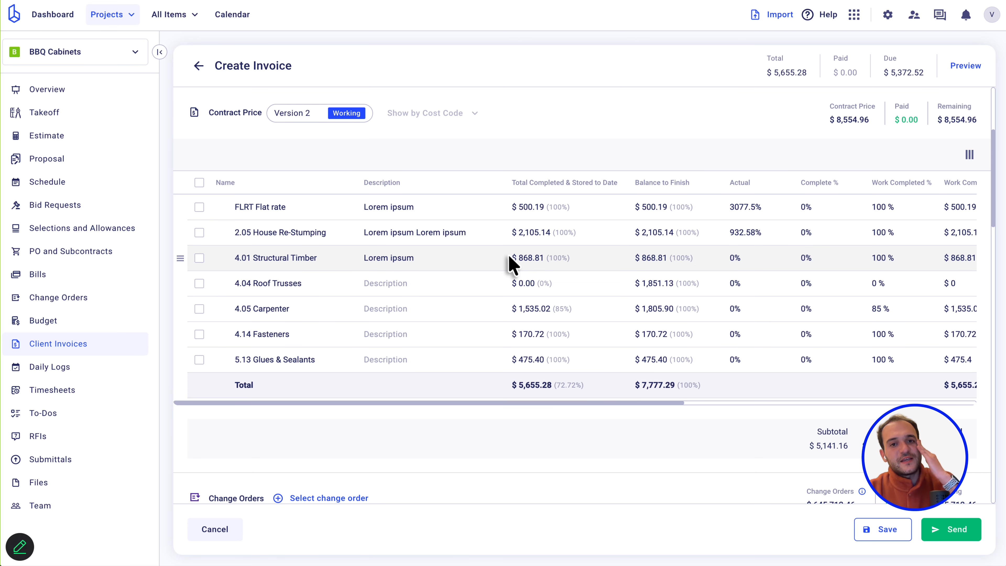
scroll(511, 264, "right", 10)
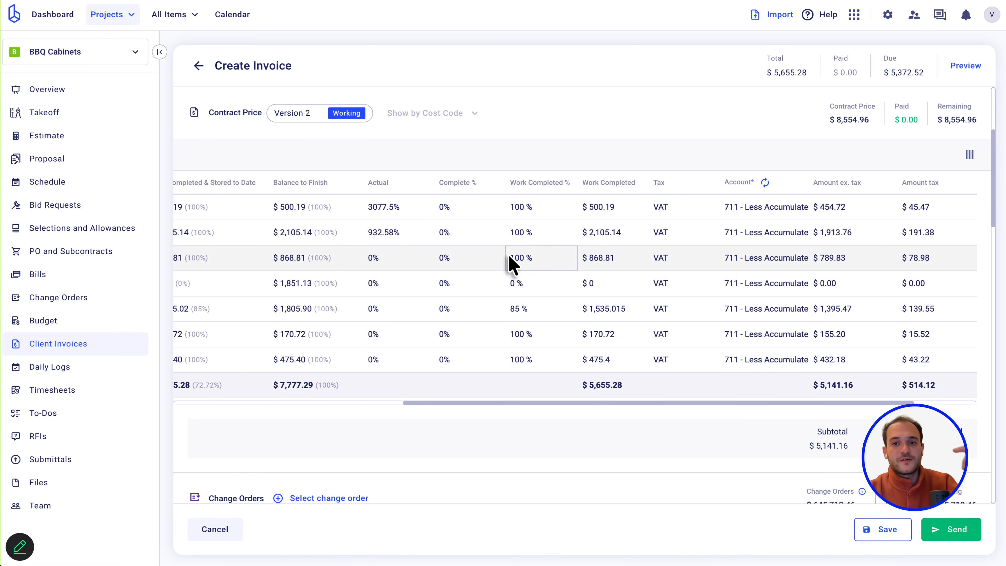
scroll(511, 263, "left", 10)
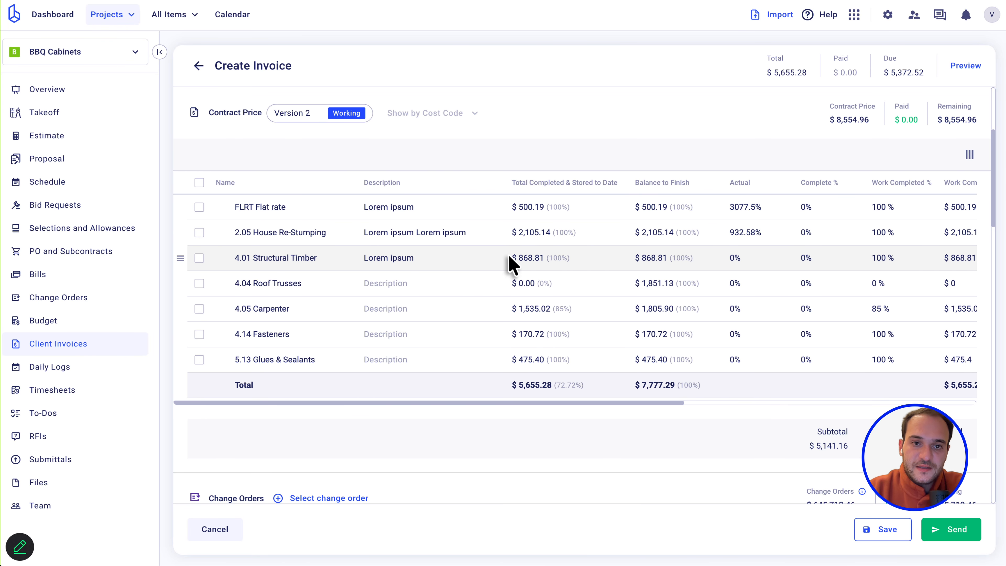
Preview the invoice and scroll to the Contract Price table's Lorem ipsum descriptions.
left_click(955, 71)
scroll(584, 337, "down", 5)
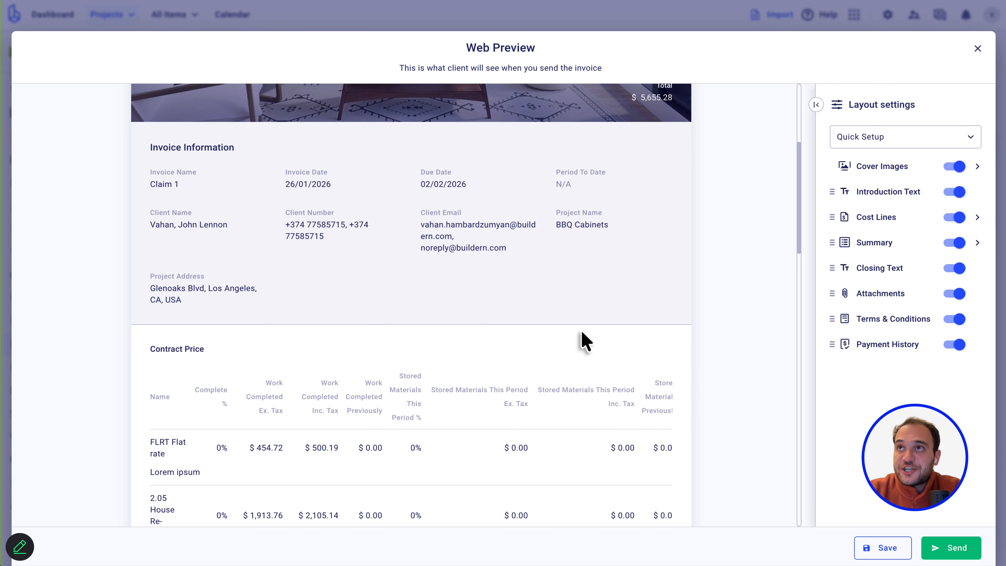
scroll(584, 340, "down", 4)
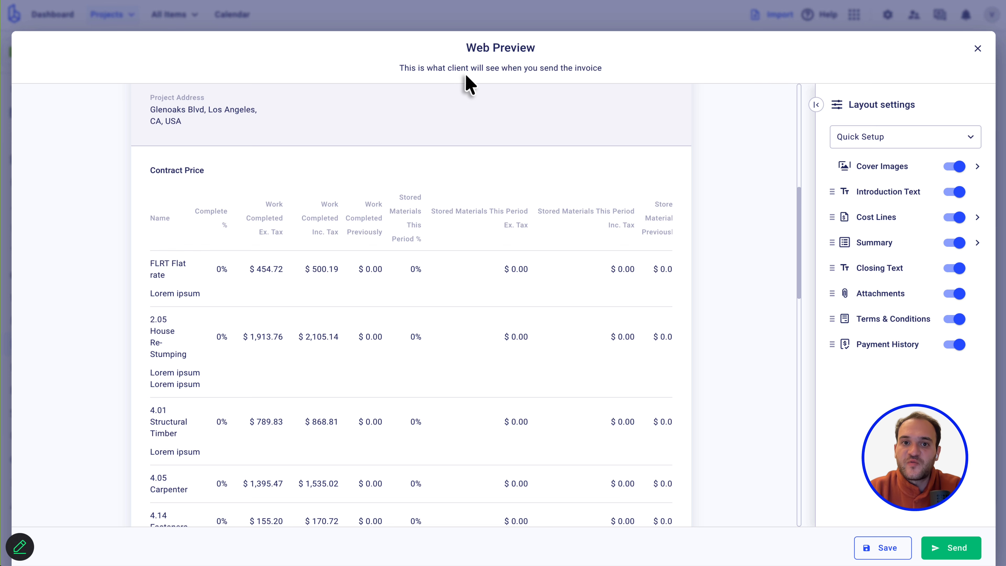
left_click_drag(467, 49, 546, 57)
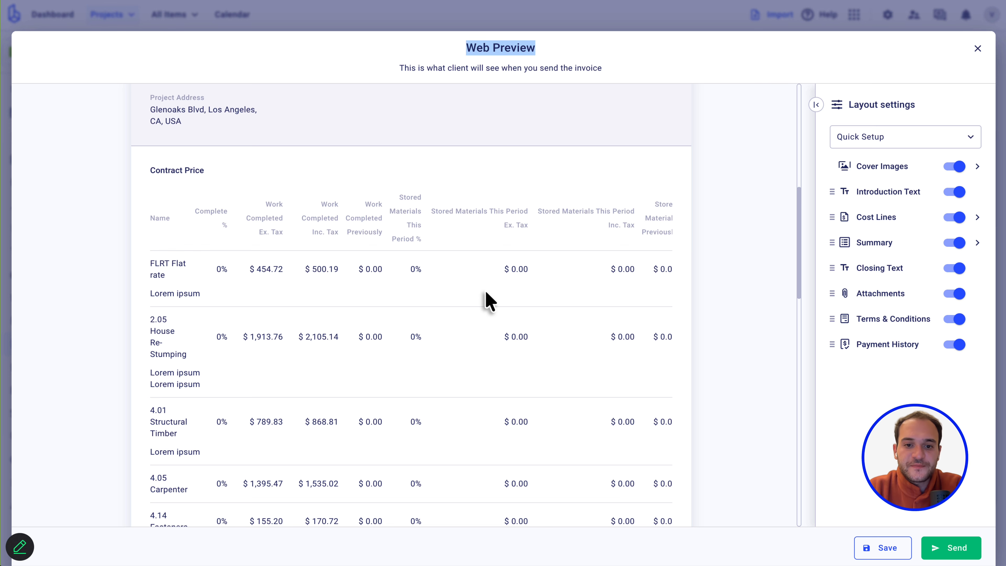
scroll(485, 298, "down", 6)
scroll(486, 299, "up", 5)
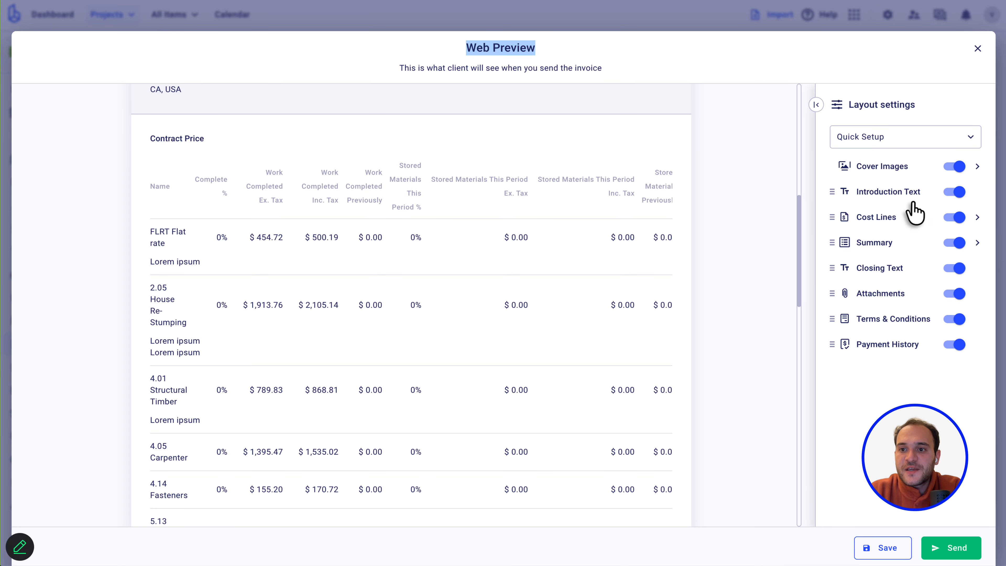
Hide the Work Completed, Stored materials and Retainage columns from the preview's cost lines.
left_click(977, 218)
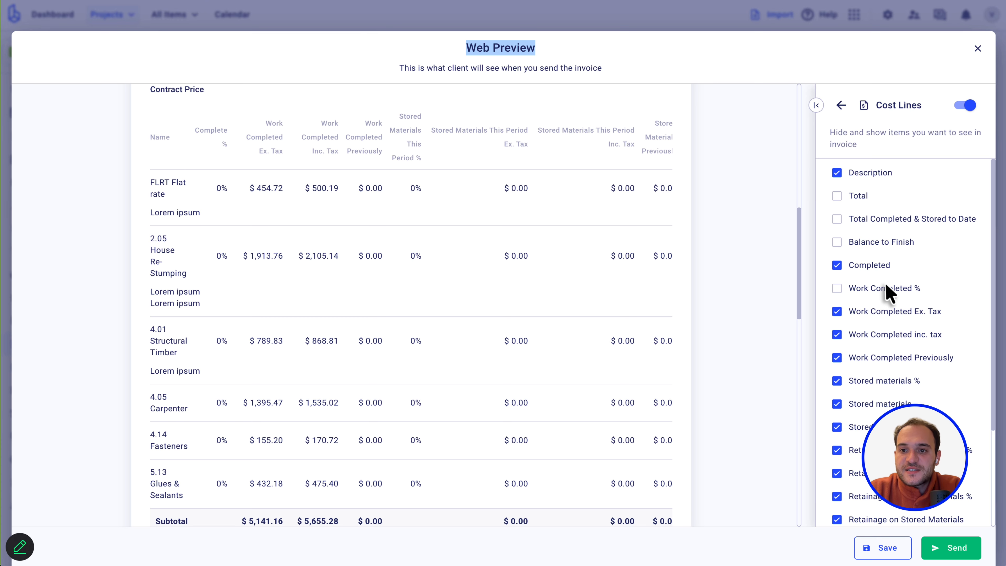
left_click(836, 312)
left_click(837, 334)
left_click(837, 359)
left_click(837, 381)
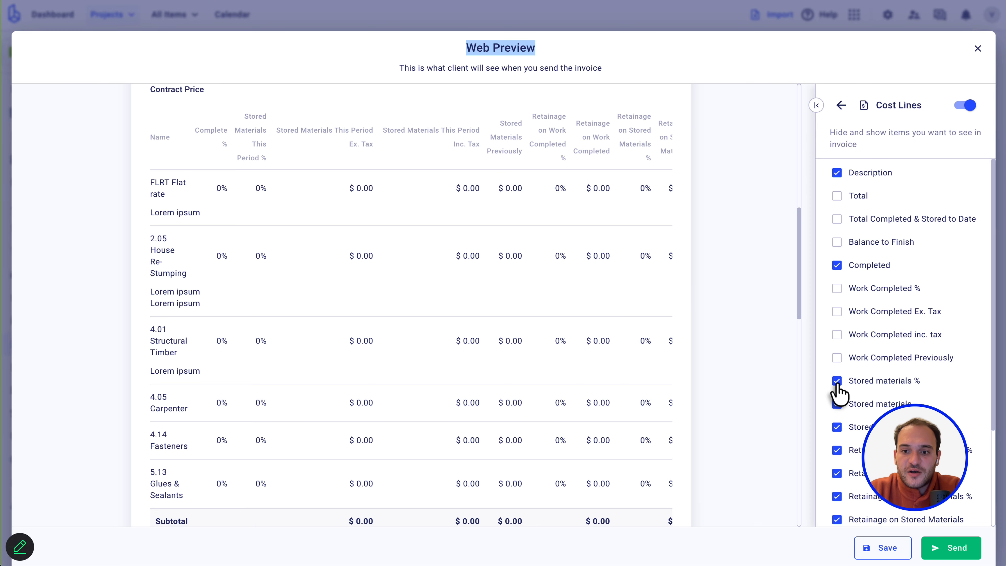
left_click(836, 405)
left_click(837, 427)
left_click(836, 450)
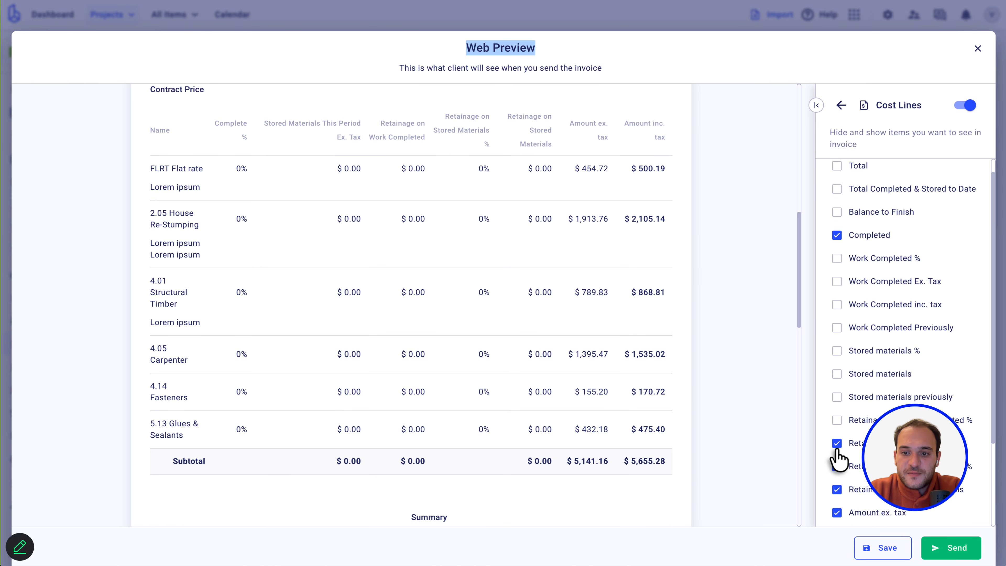
scroll(837, 436, "down", 2)
left_click(836, 409)
left_click(836, 432)
left_click(837, 456)
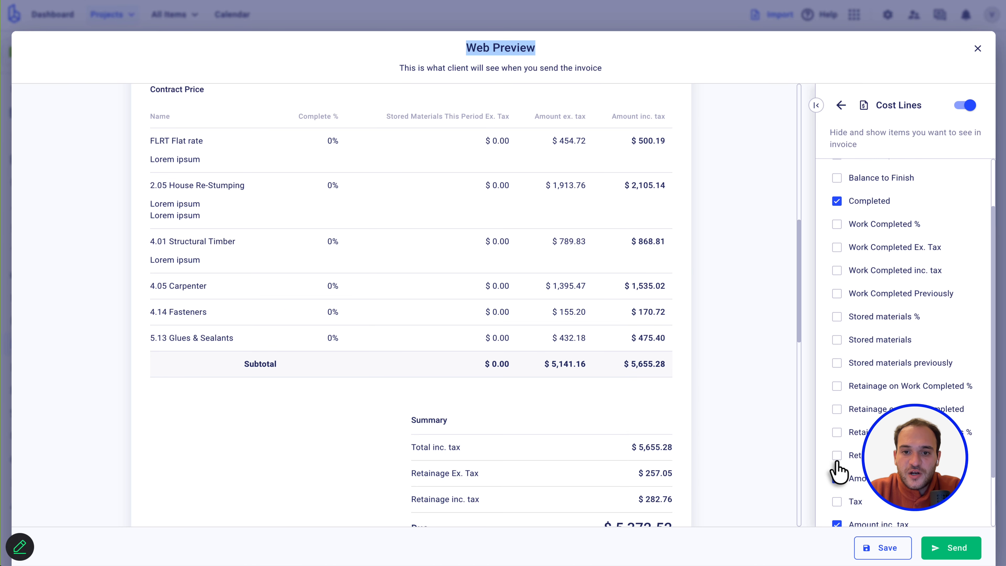
scroll(835, 467, "down", 2)
scroll(879, 307, "up", 2)
scroll(881, 313, "up", 2)
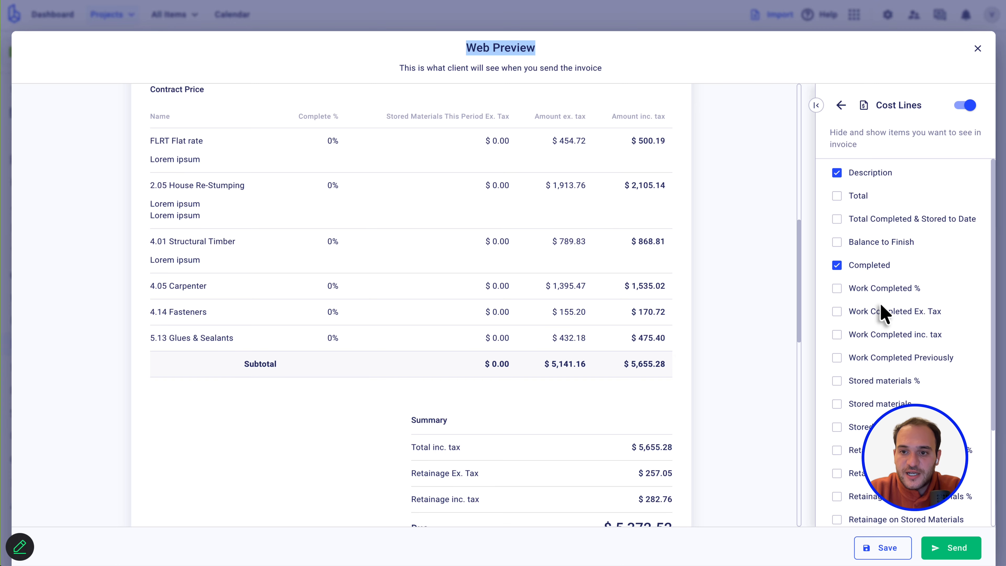
Replace the Complete % column with a Scheduled Value column in the cost lines.
left_click(837, 265)
left_click(836, 264)
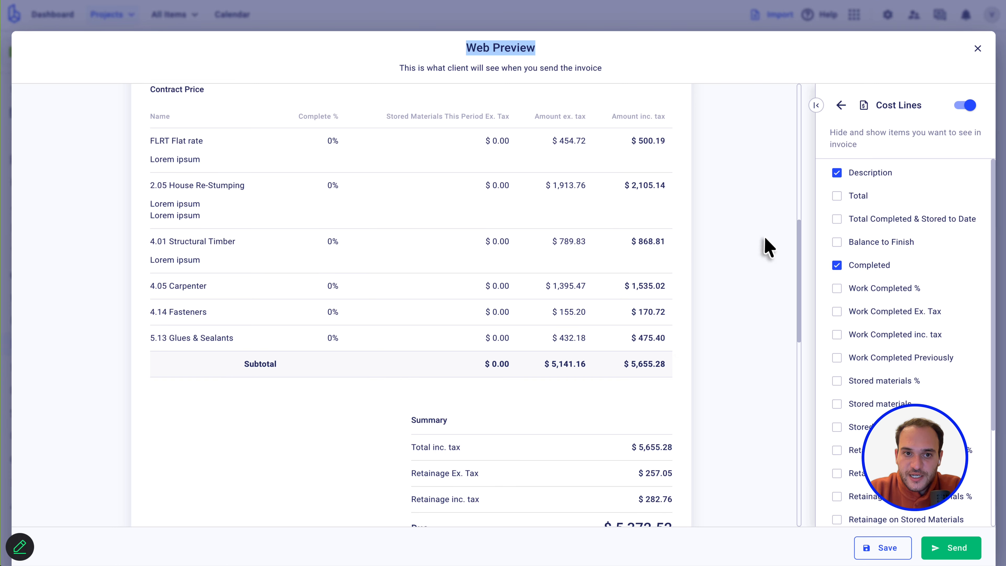
left_click(837, 266)
left_click(837, 196)
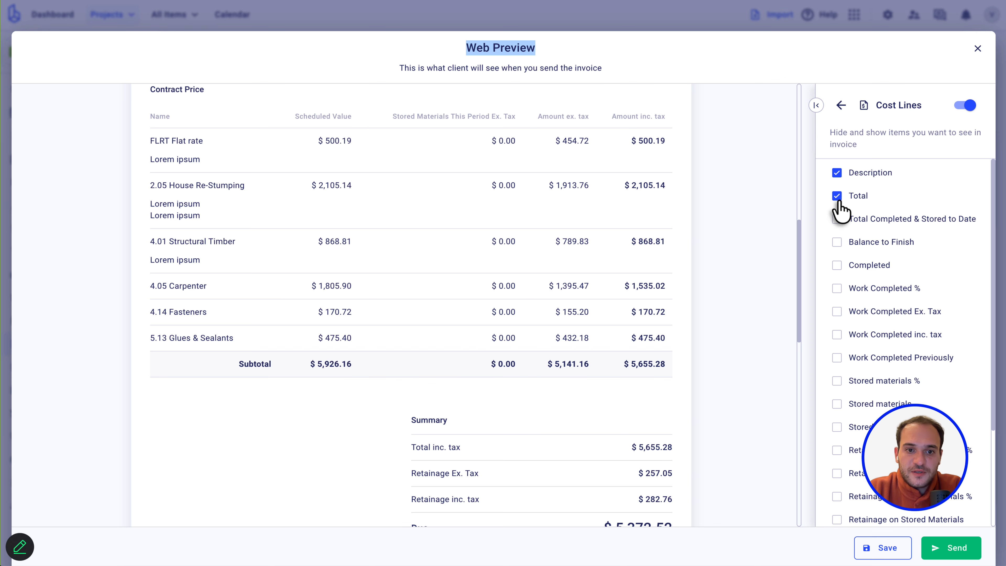
left_click(386, 186)
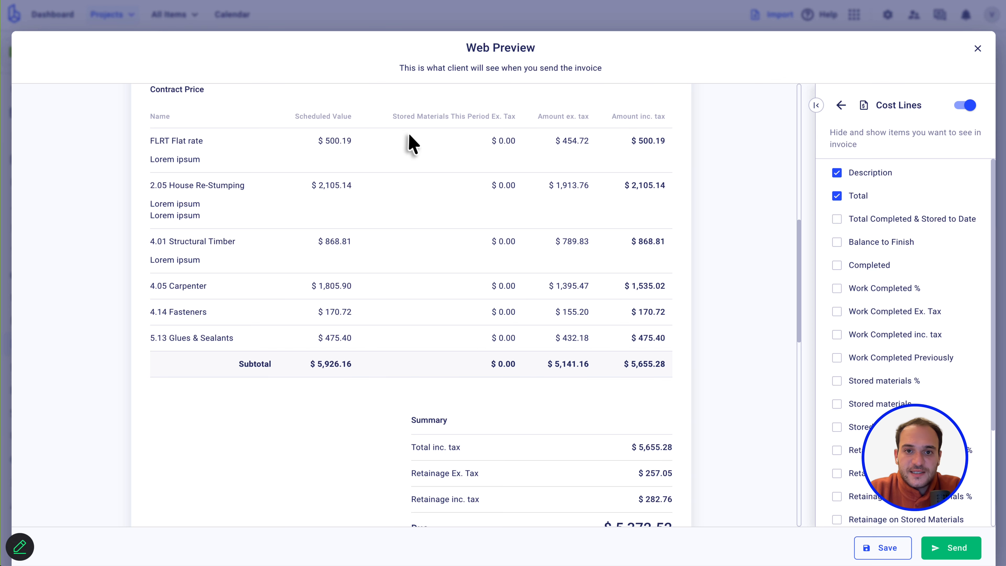
scroll(476, 307, "down", 3)
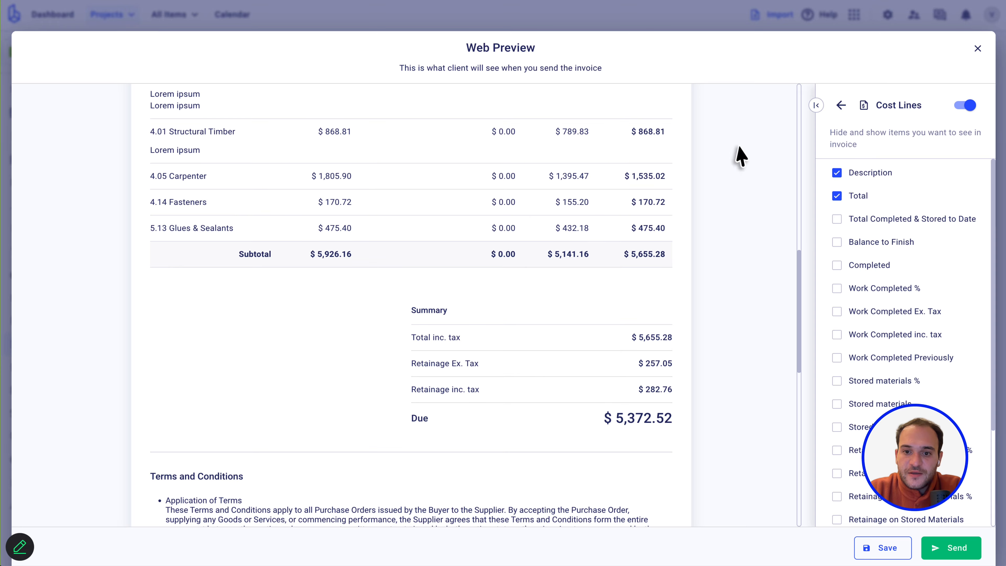
scroll(547, 144, "up", 3)
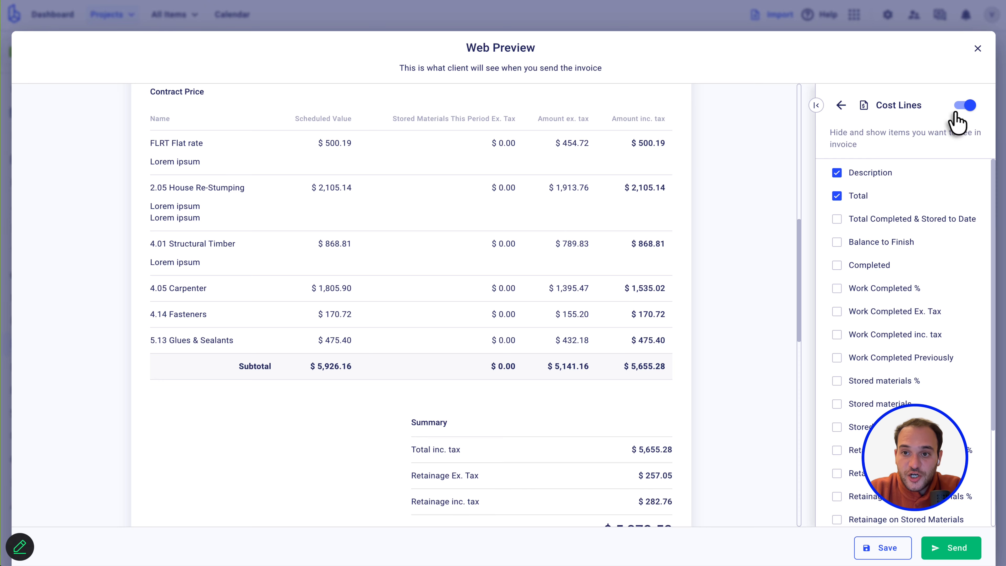
Review the Summary section's display options, then return to the invoice section list.
left_click(843, 106)
left_click(967, 240)
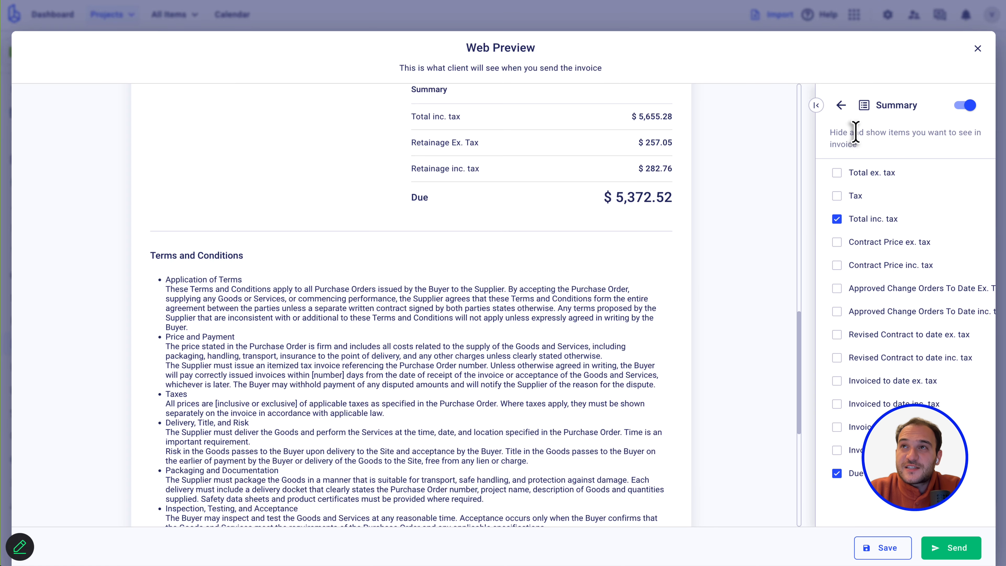
scroll(545, 150, "up", 5)
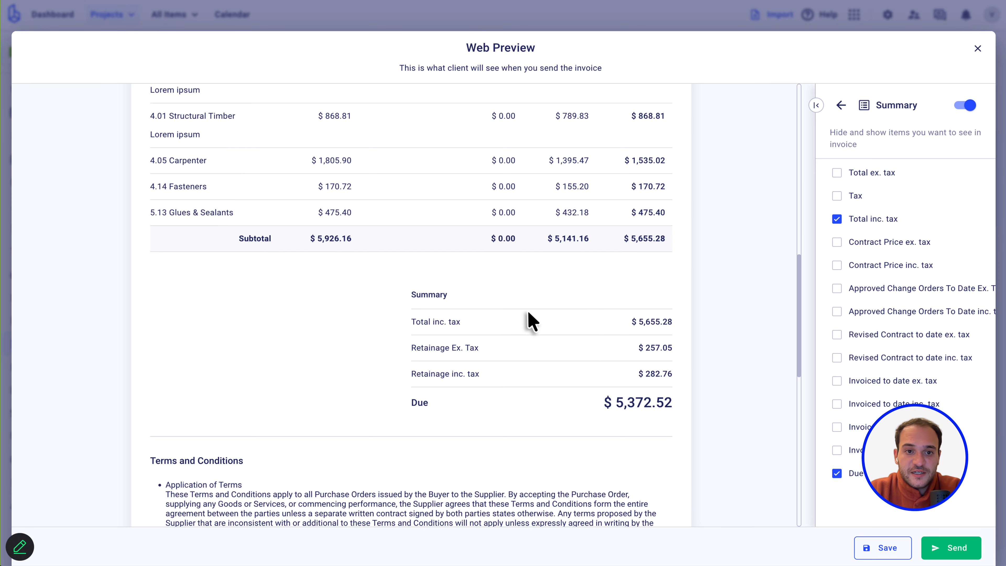
scroll(528, 321, "up", 3)
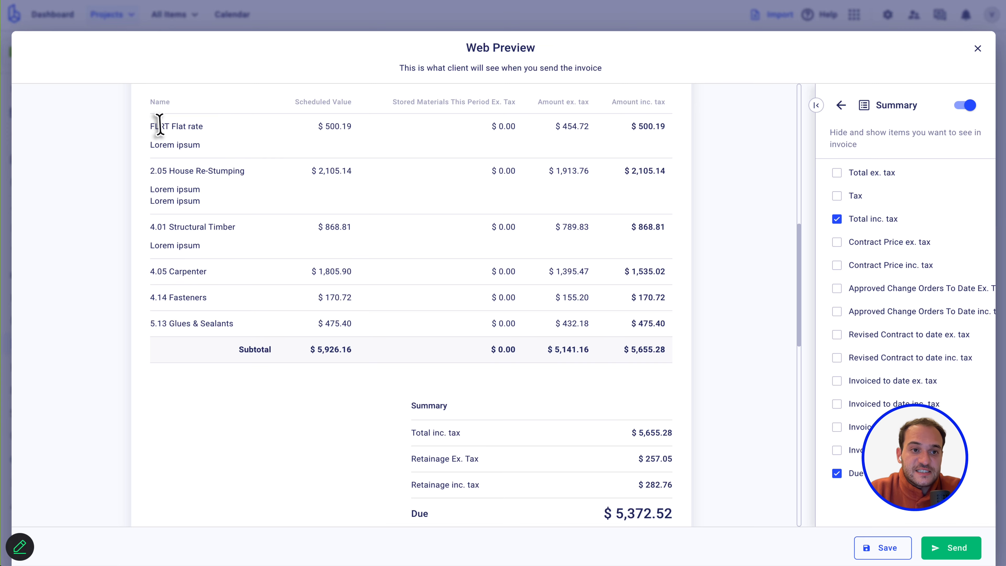
scroll(471, 396, "down", 1)
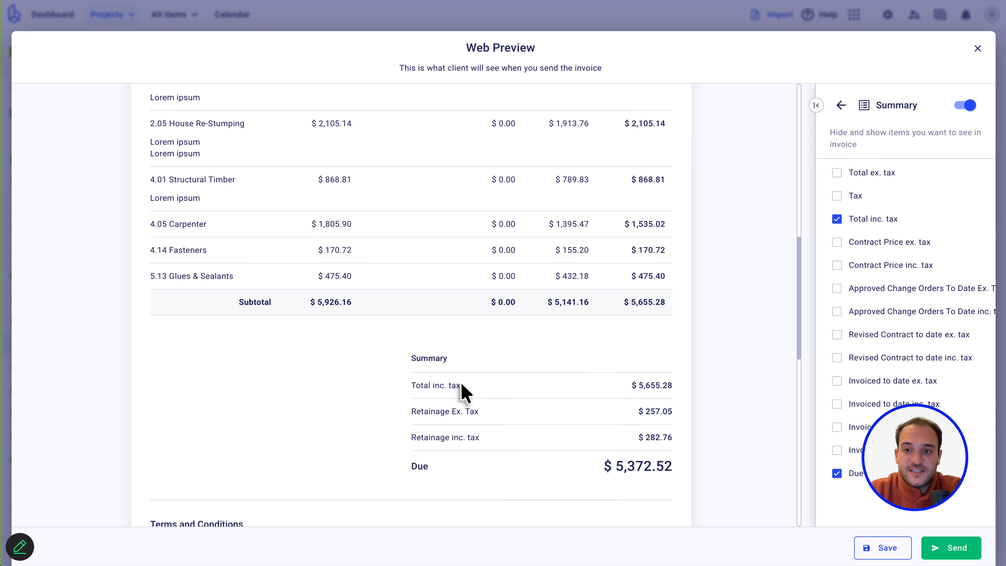
scroll(606, 373, "up", 1)
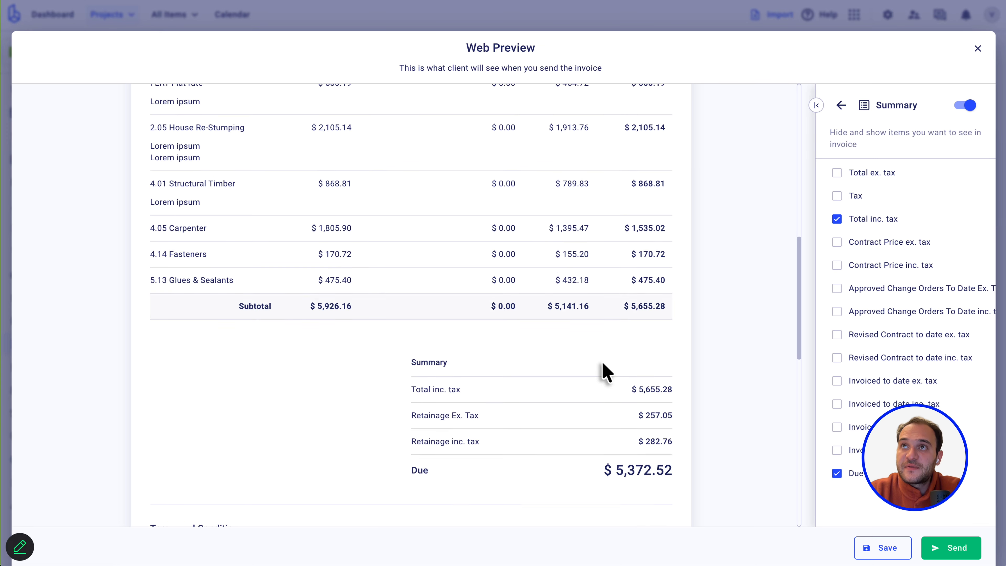
scroll(606, 372, "up", 2)
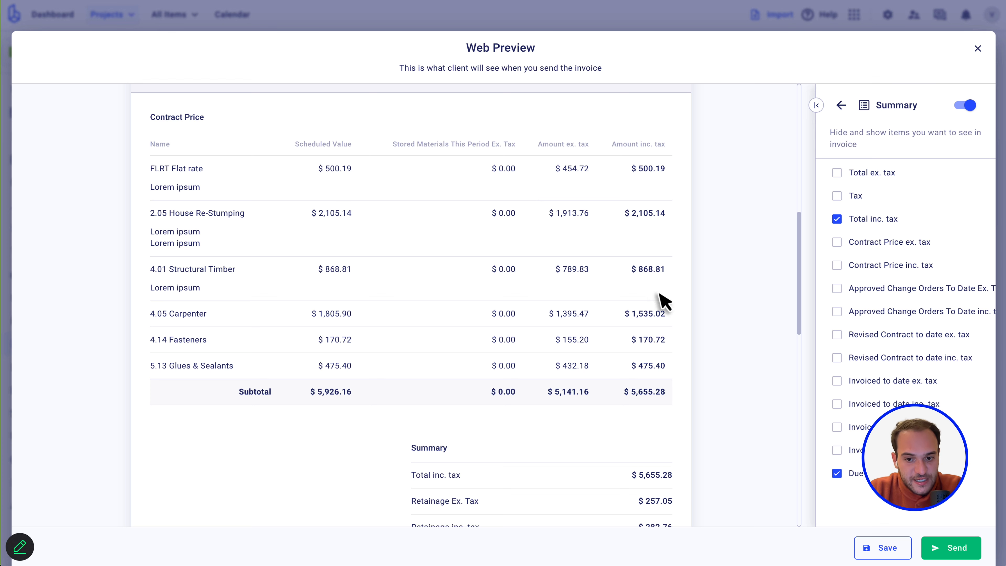
scroll(534, 344, "down", 4)
scroll(523, 341, "down", 1)
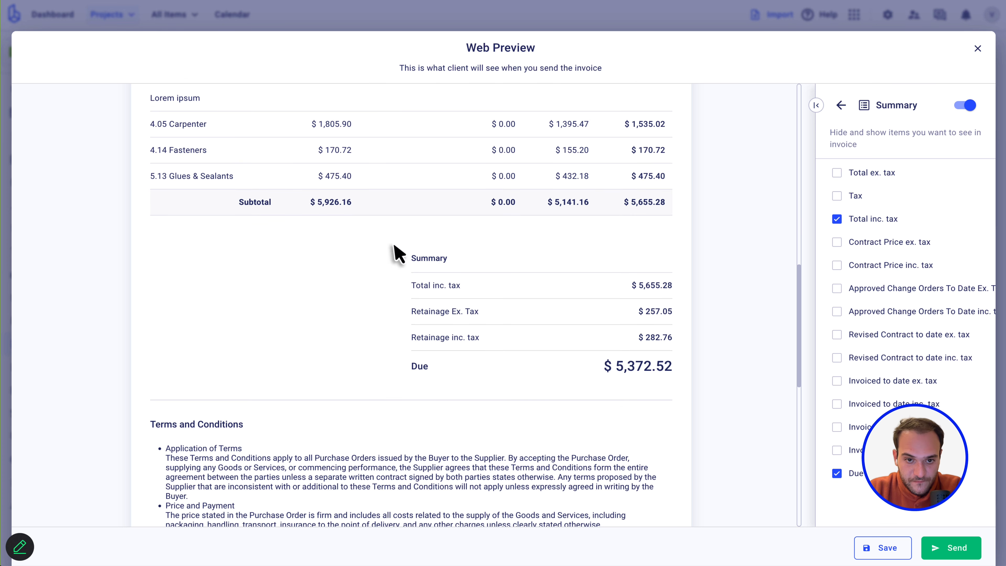
left_click(840, 106)
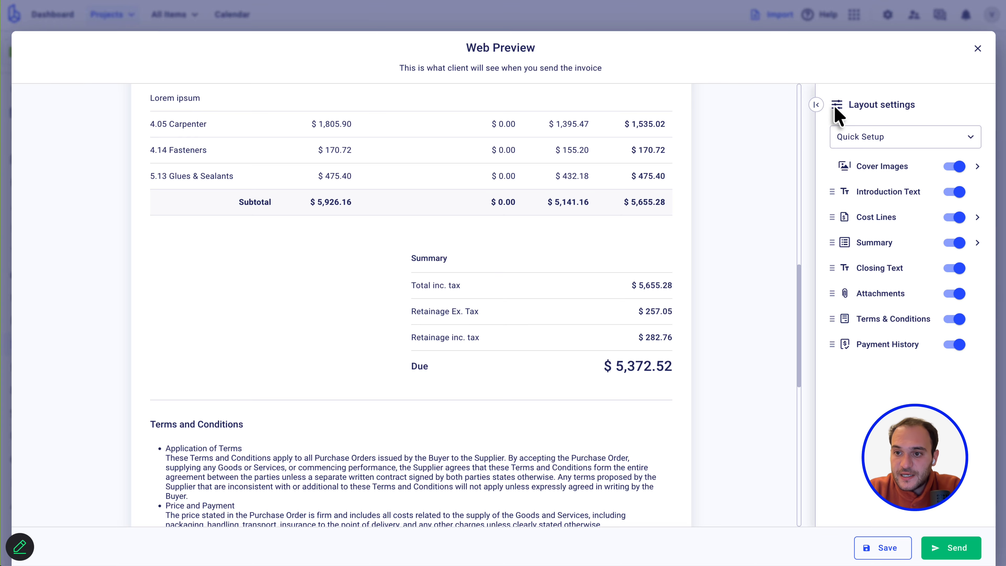
Replace the invoice cover photo with the last cover card set to a light solid colour.
left_click(978, 170)
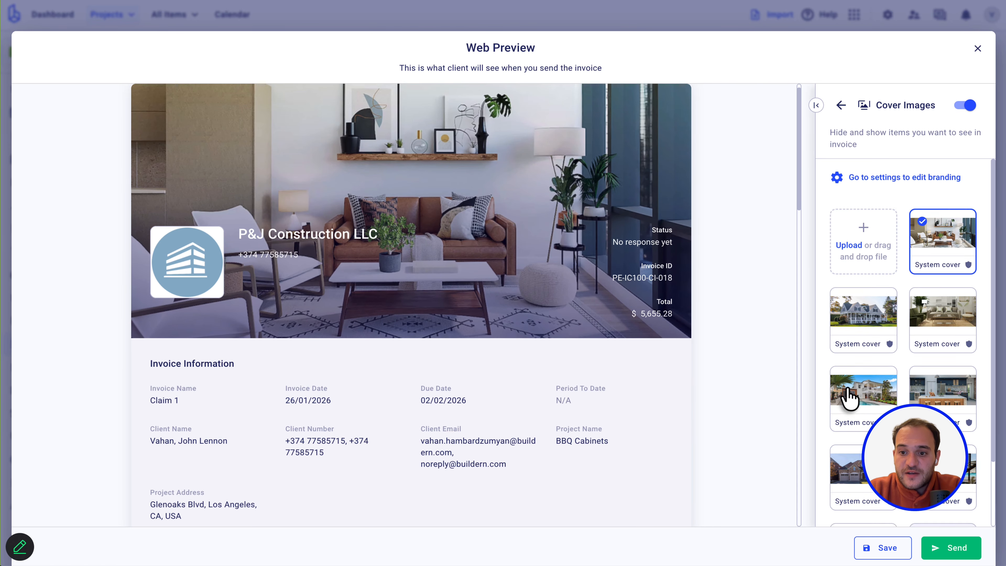
scroll(847, 400, "down", 2)
left_click(953, 470)
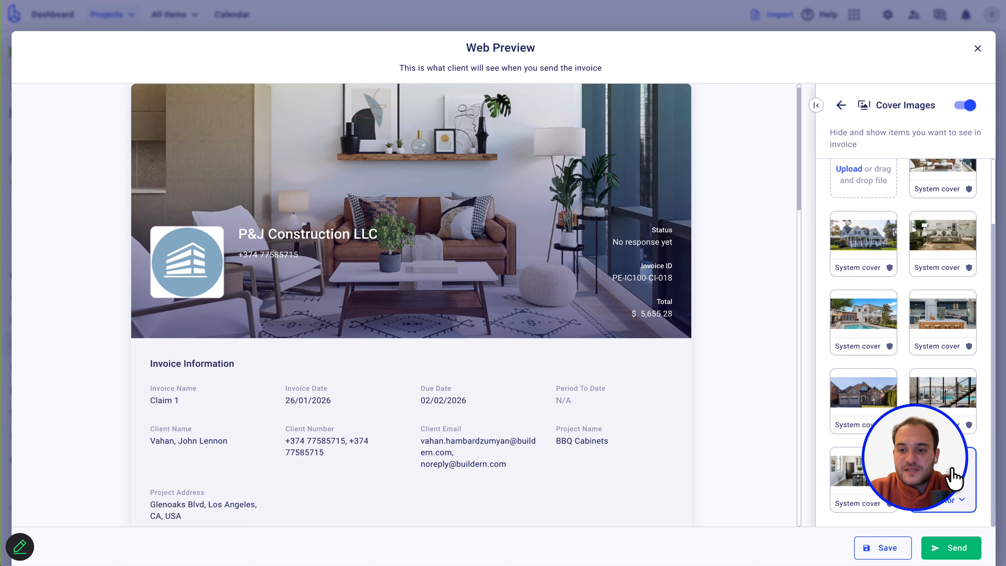
left_click(954, 509)
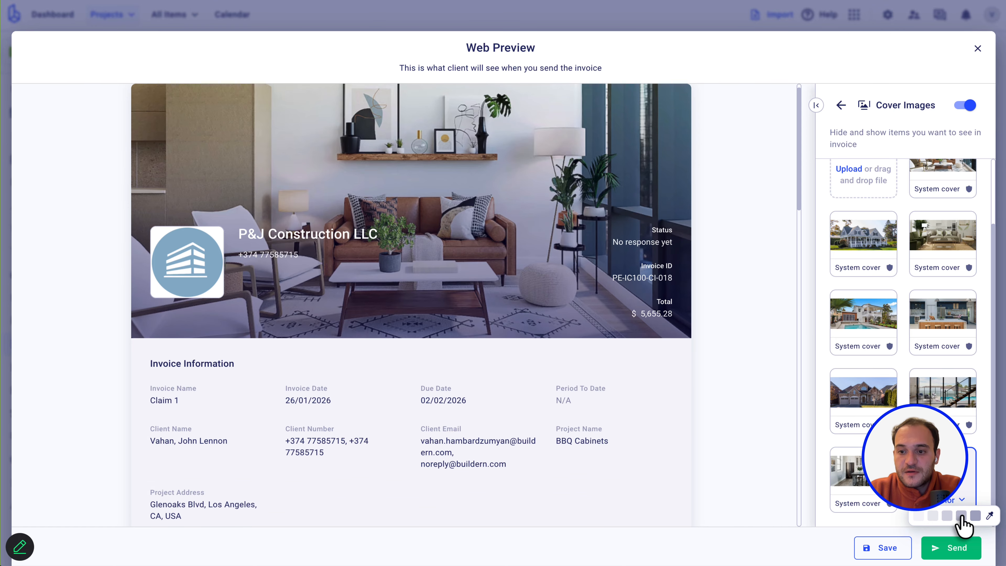
left_click(961, 515)
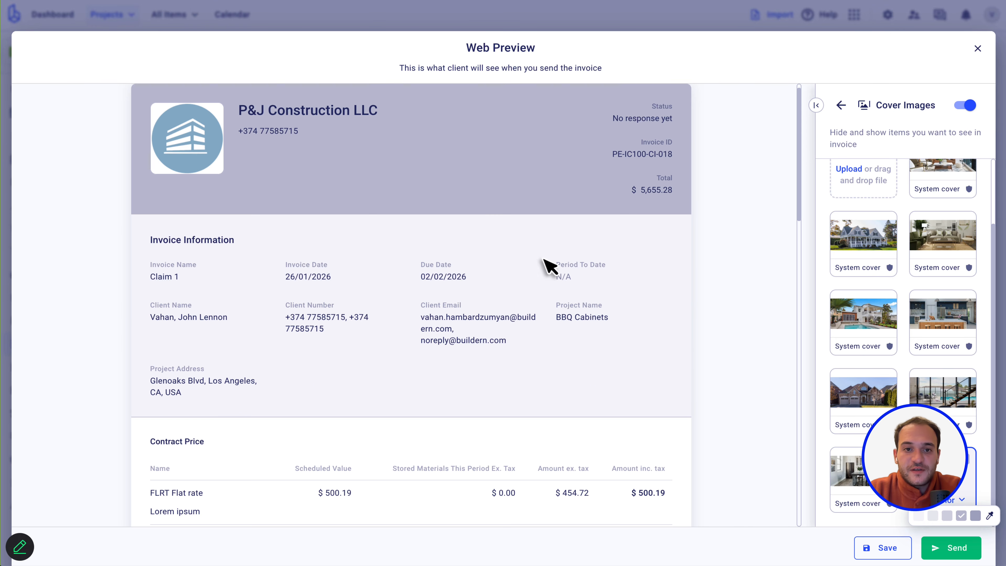
left_click(916, 515)
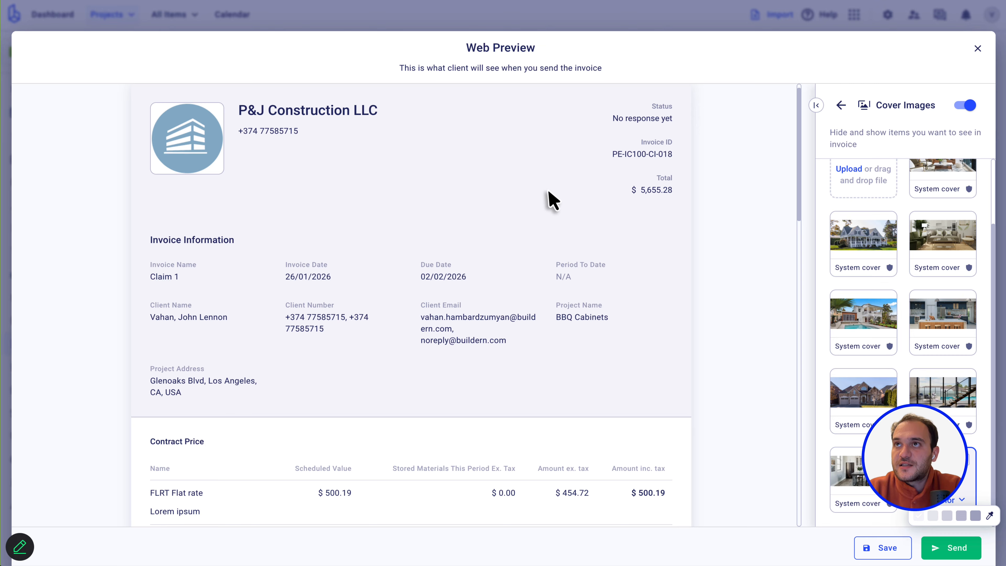
Switch off the Terms and Conditions section, keeping the introduction text on.
left_click(840, 105)
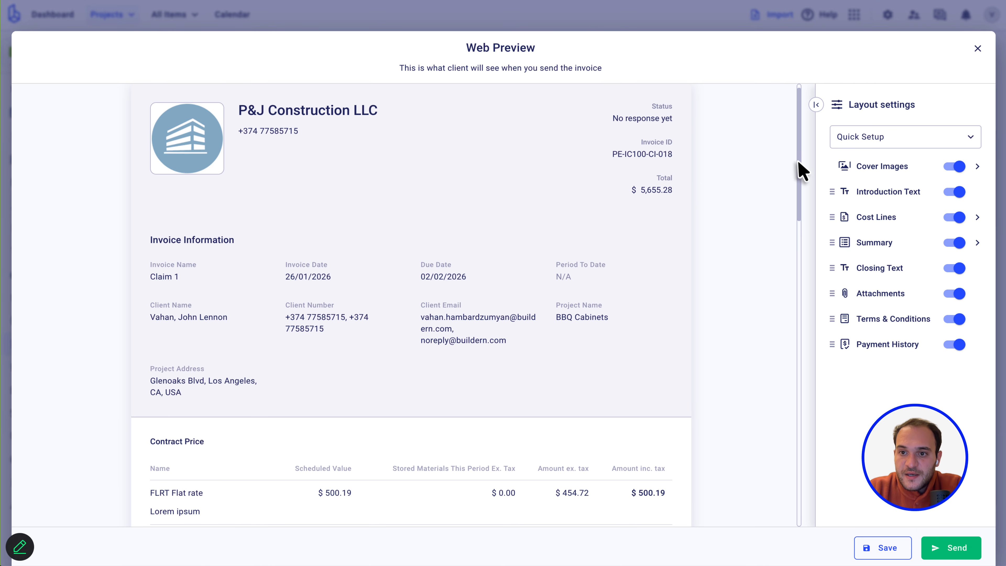
left_click(955, 192)
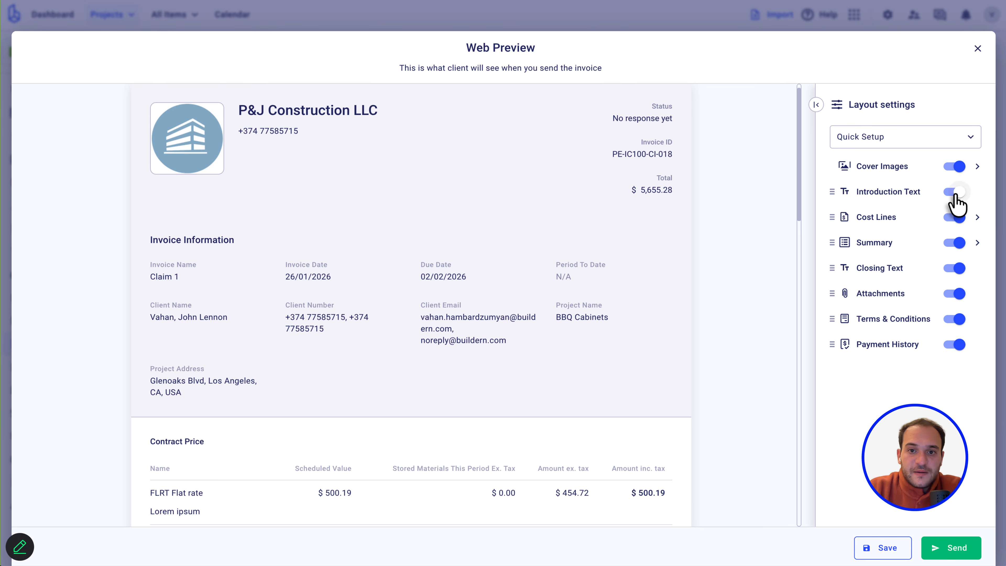
left_click(955, 193)
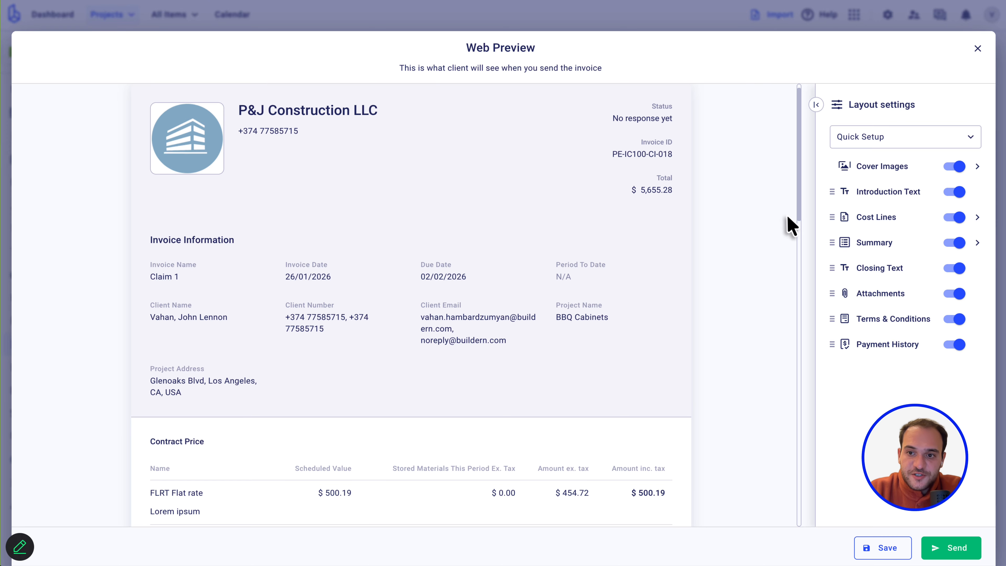
scroll(552, 310, "down", 8)
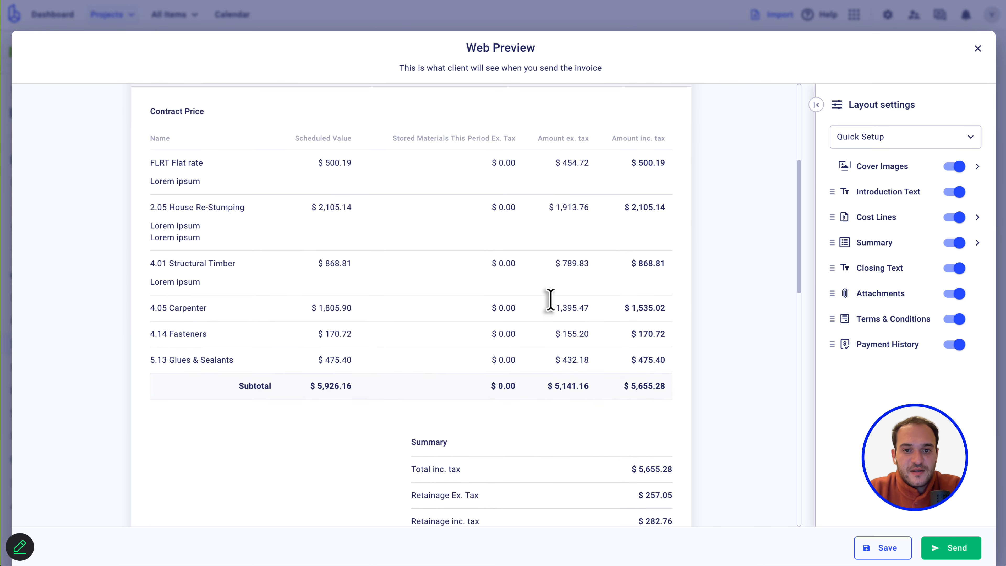
scroll(550, 300, "down", 15)
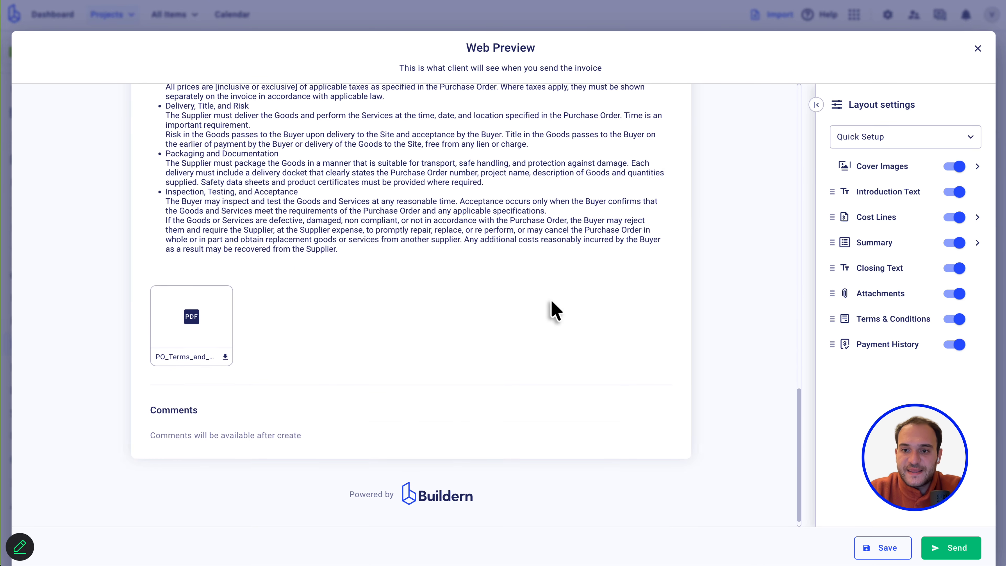
left_click(954, 320)
scroll(477, 241, "up", 2)
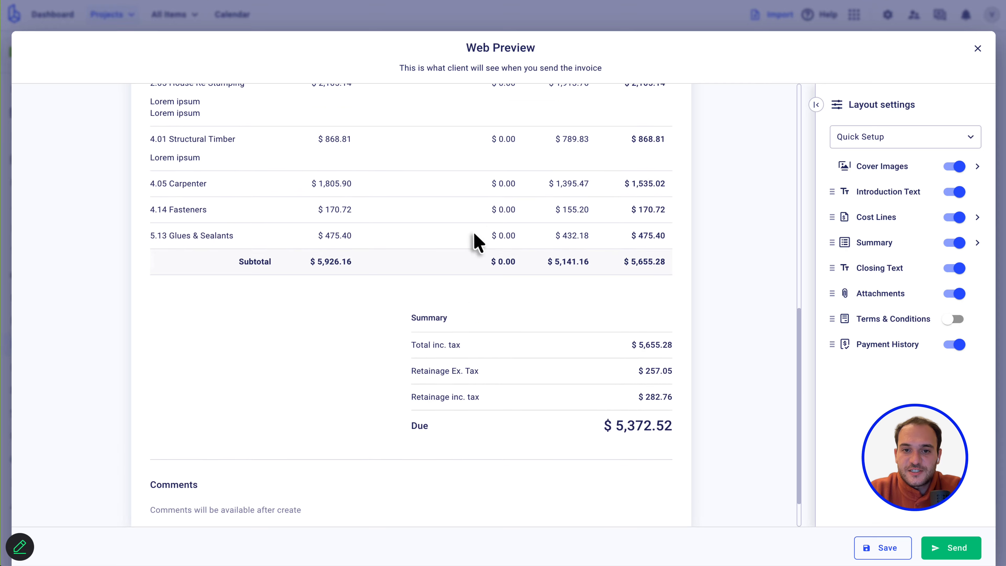
scroll(475, 236, "up", 8)
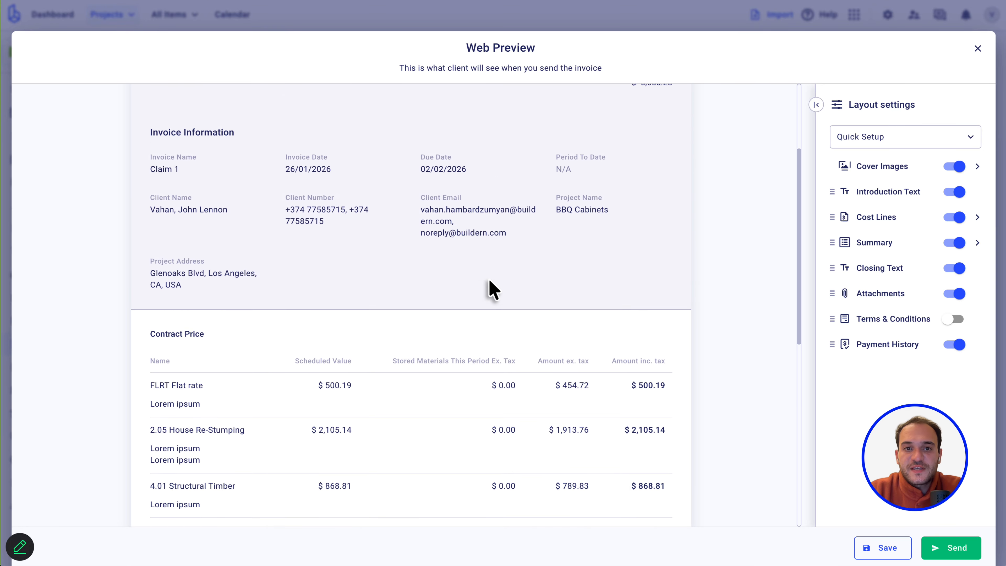
scroll(490, 281, "up", 3)
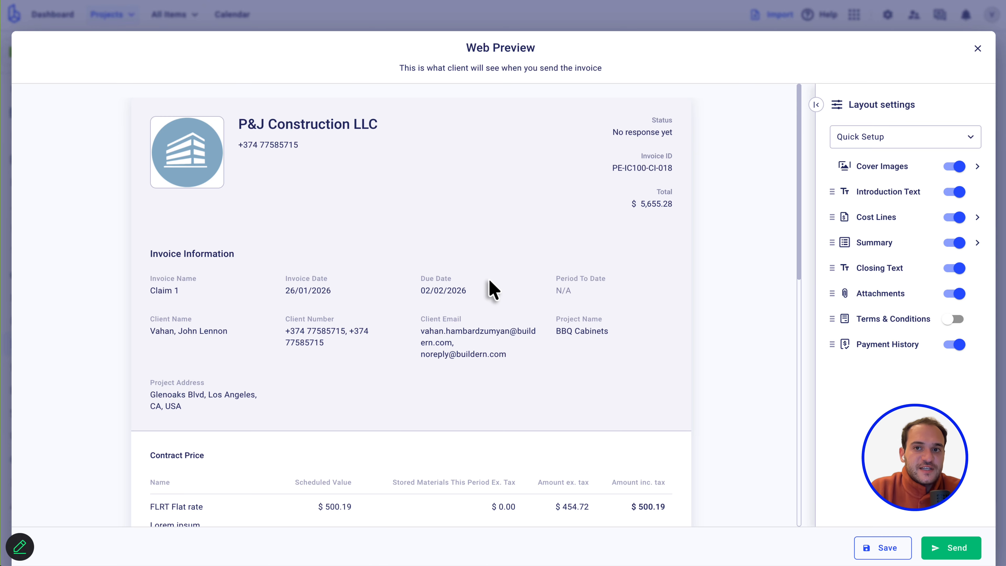
scroll(490, 282, "down", 9)
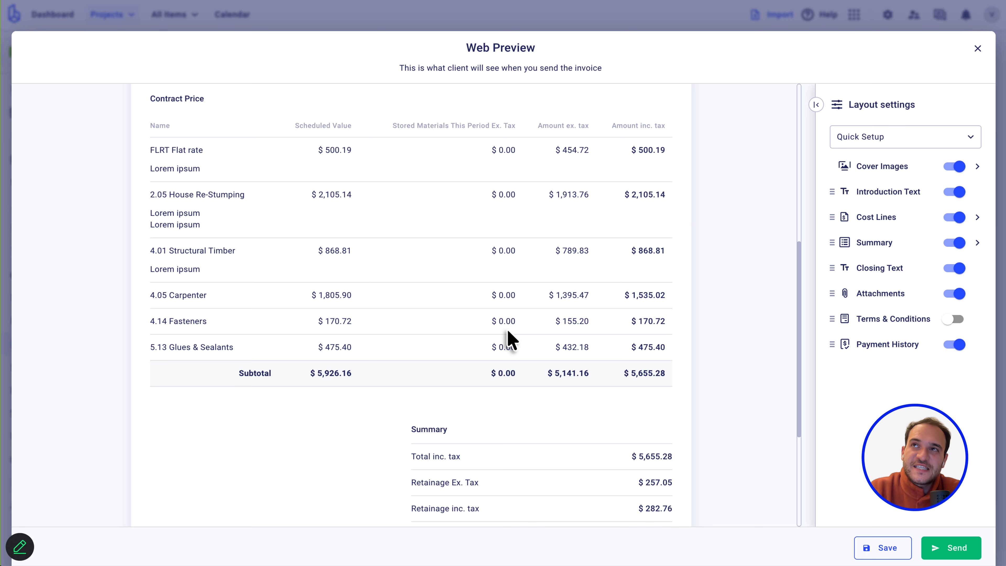
scroll(507, 335, "up", 2)
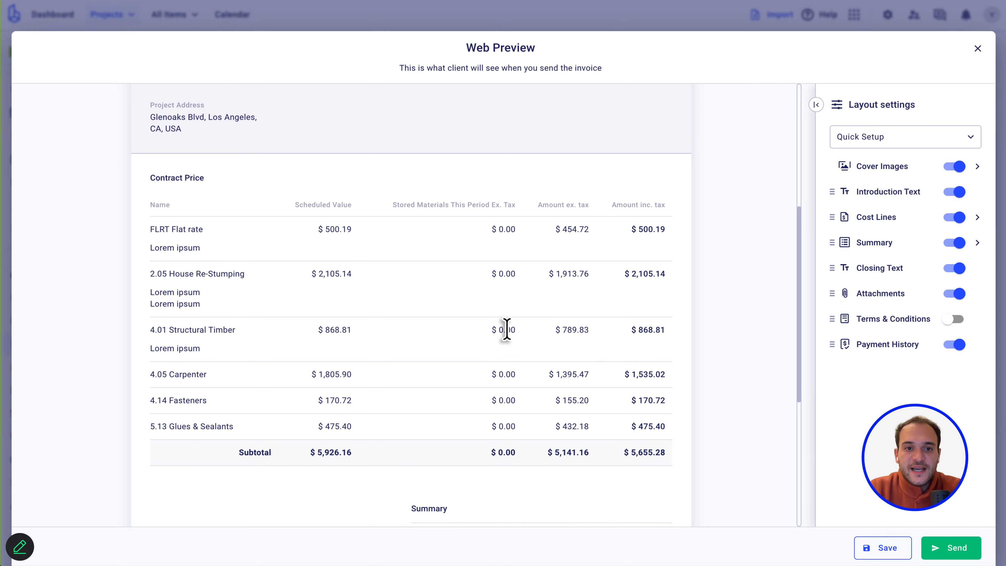
scroll(328, 186, "up", 4)
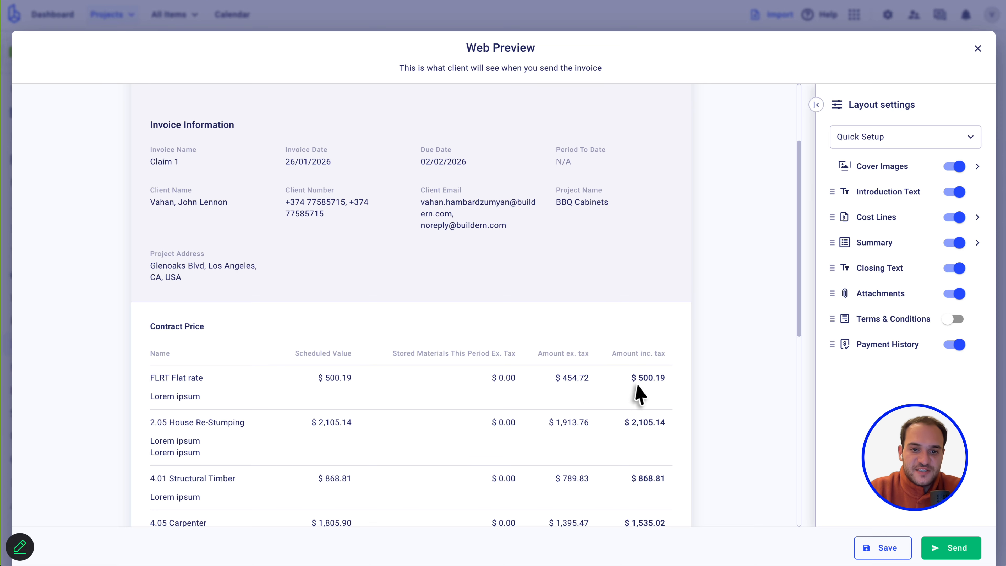
scroll(364, 296, "up", 3)
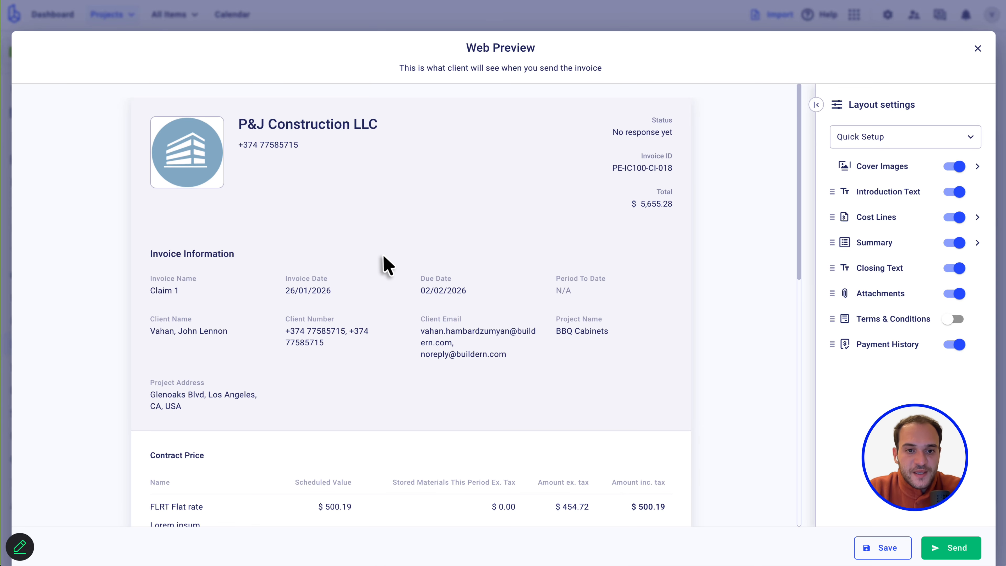
scroll(382, 262, "down", 4)
scroll(384, 264, "up", 4)
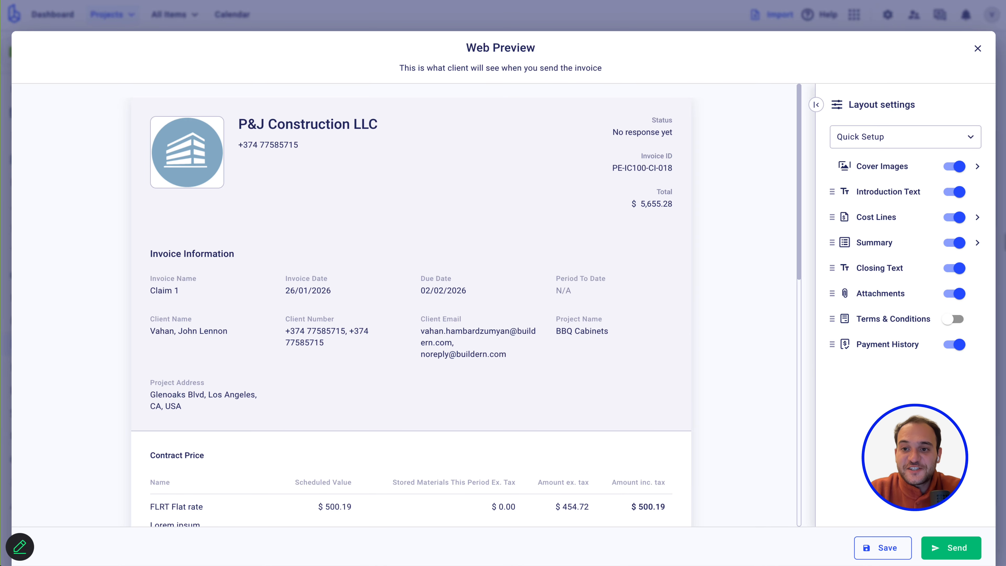
scroll(476, 388, "down", 2)
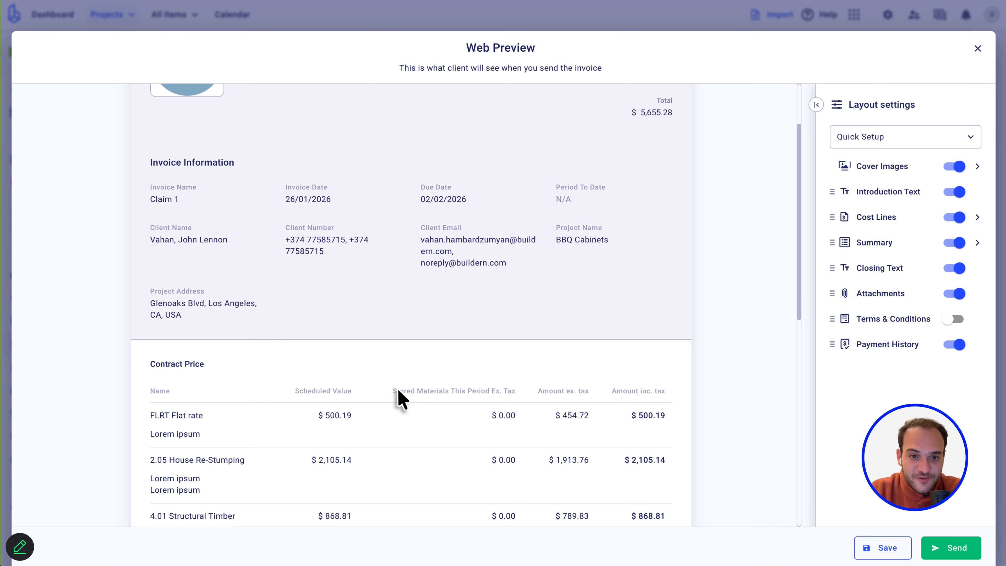
mouse_move(532, 393)
left_mouse_down()
mouse_move(452, 391)
mouse_move(518, 391)
left_mouse_up()
left_click(384, 391)
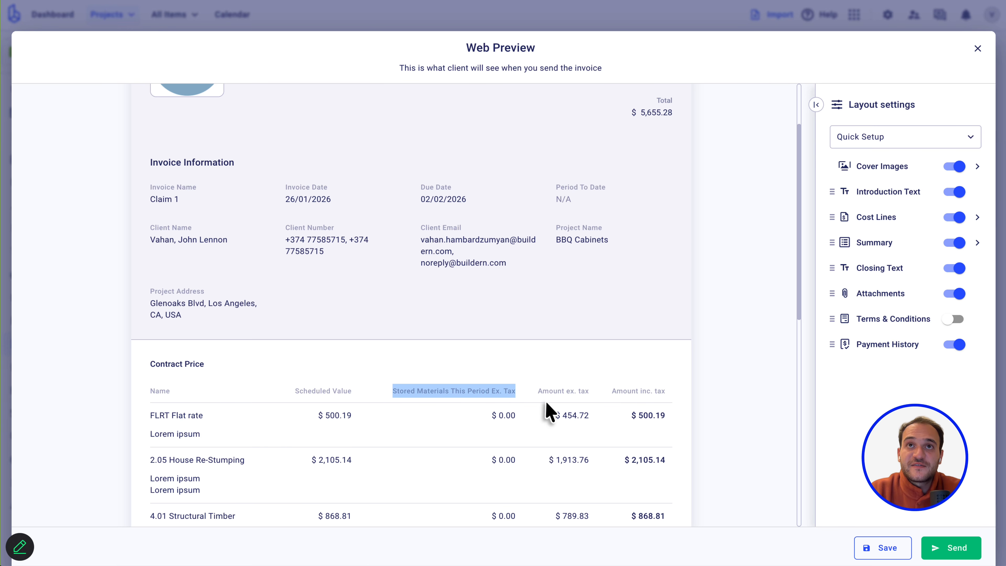
left_click(404, 395)
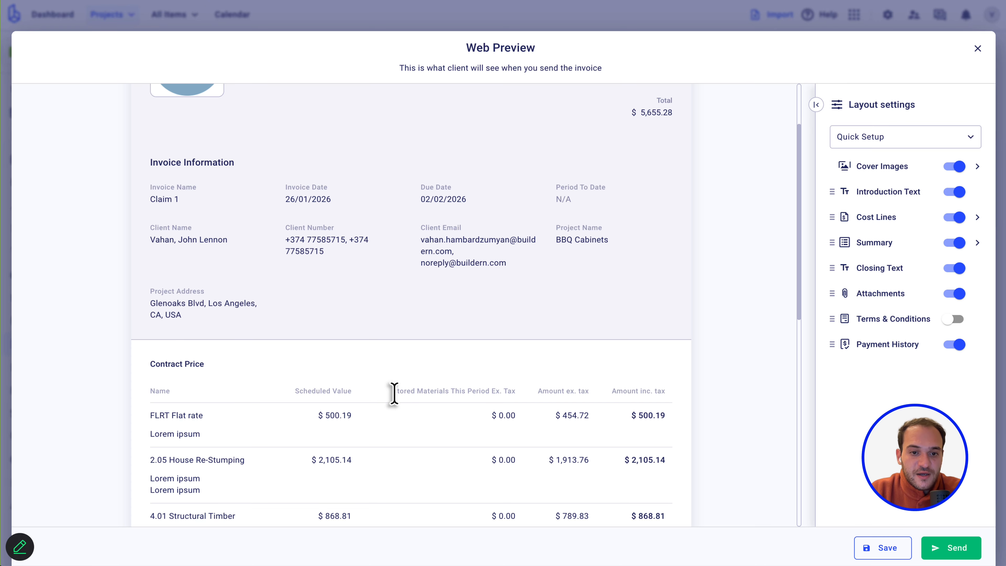
left_click_drag(393, 392, 530, 393)
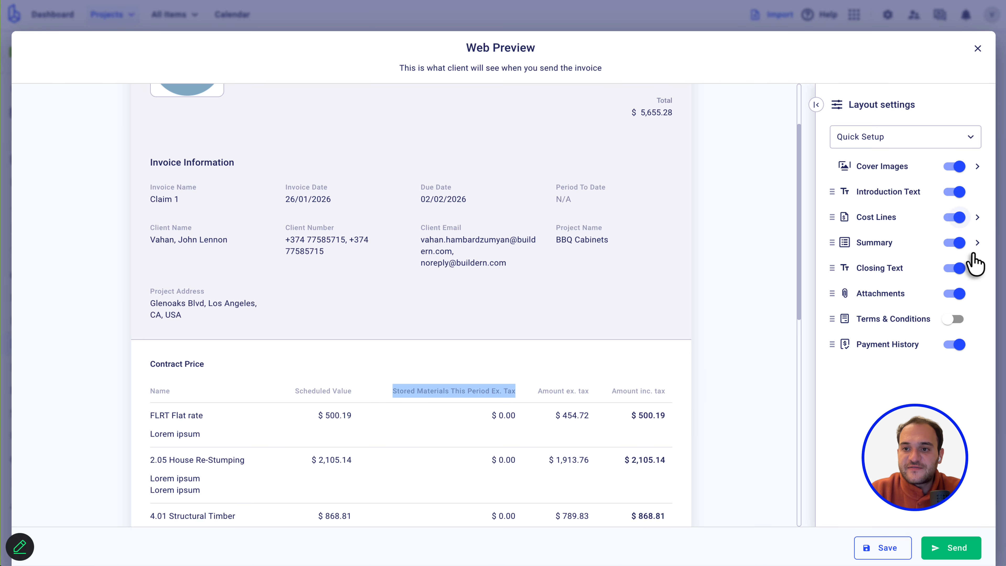
left_click(977, 217)
scroll(874, 383, "down", 2)
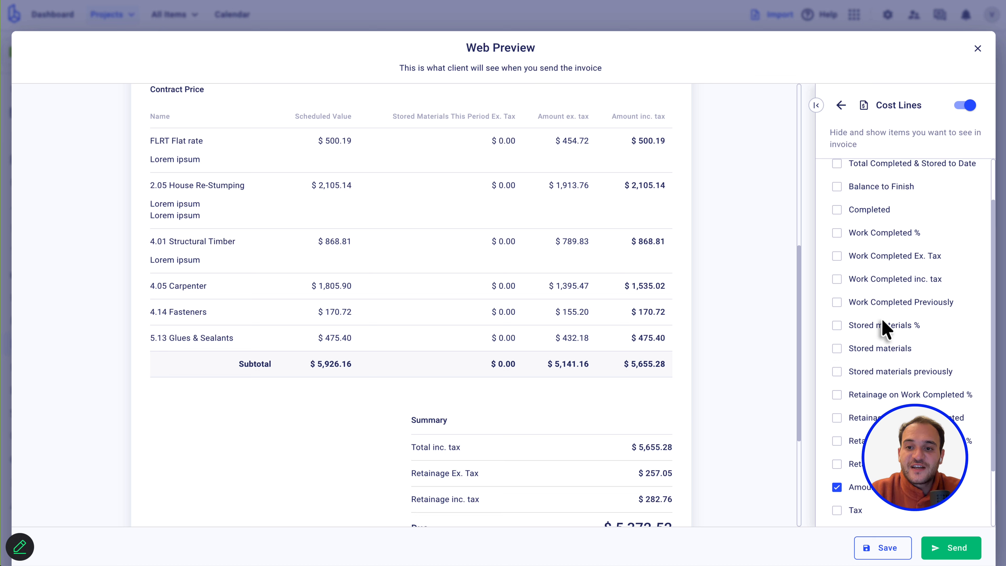
left_click(841, 105)
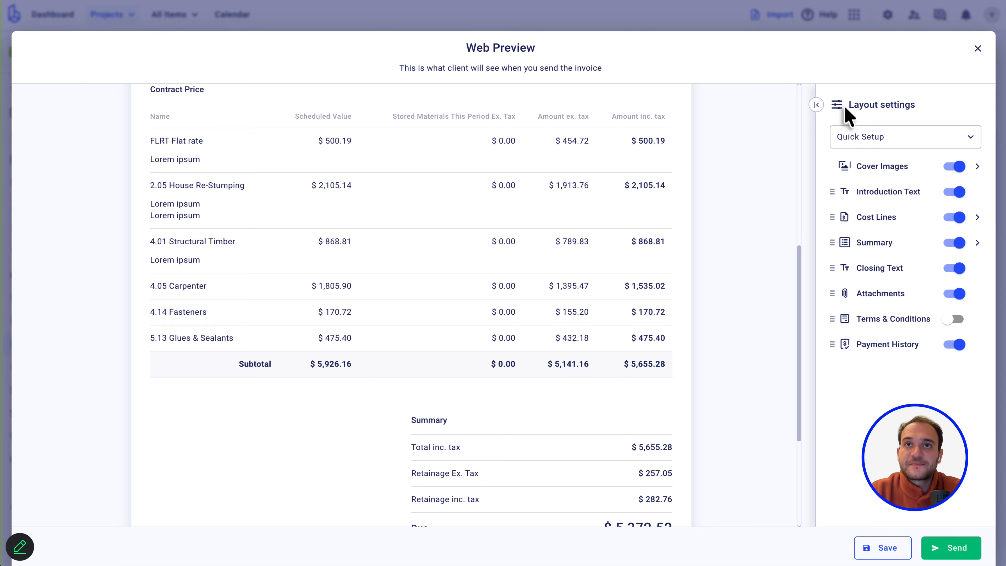
scroll(532, 302, "up", 4)
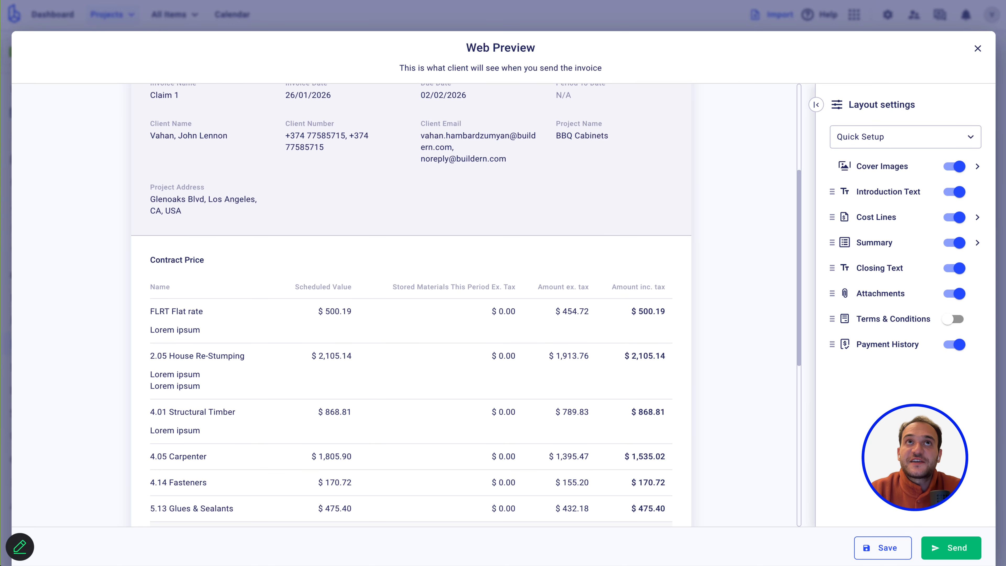
key("super+u")
left_click_drag(484, 46, 493, 2)
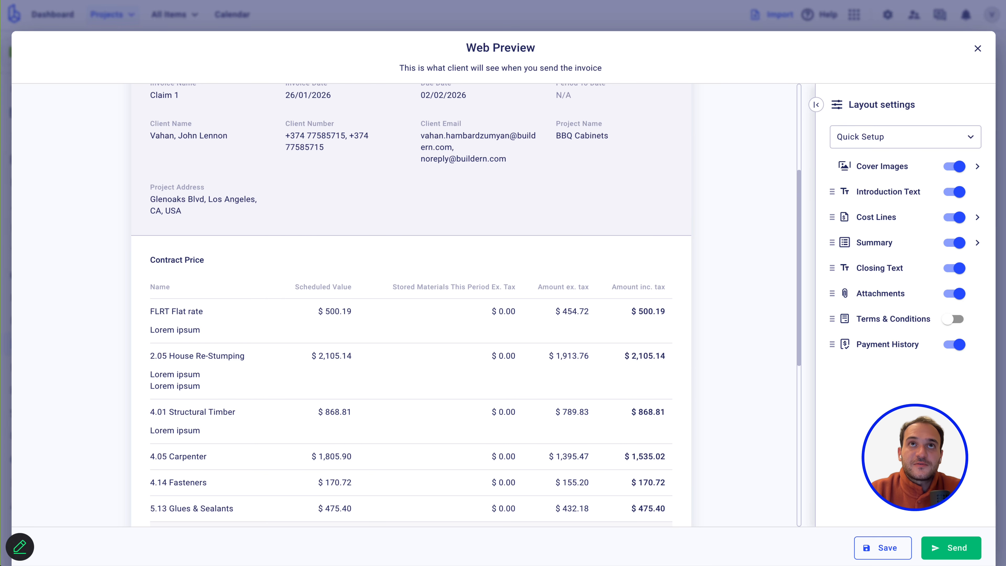
scroll(319, 261, "up", 5)
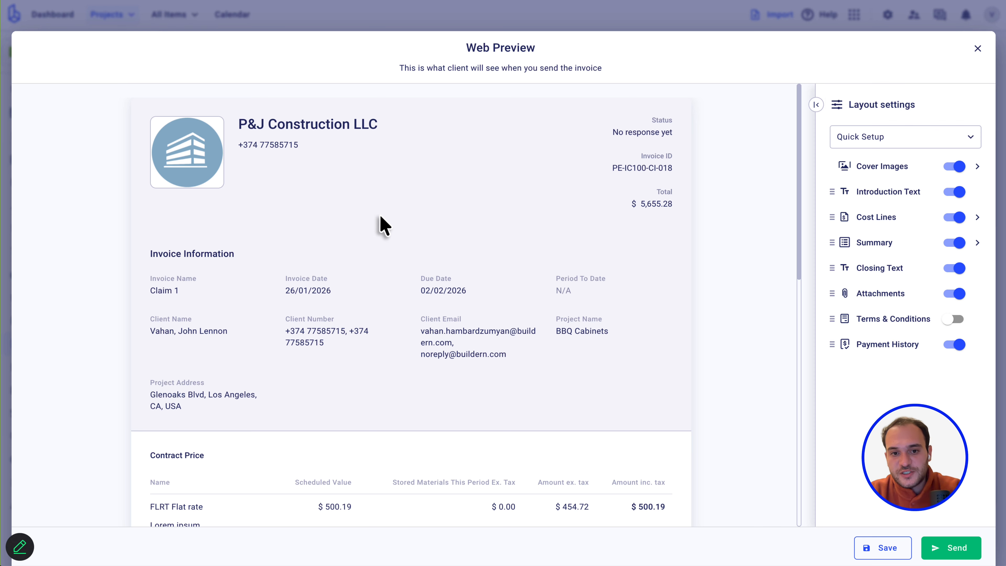
Add a new layout from the Quick Setup list and review the default merge-field template.
left_click(971, 137)
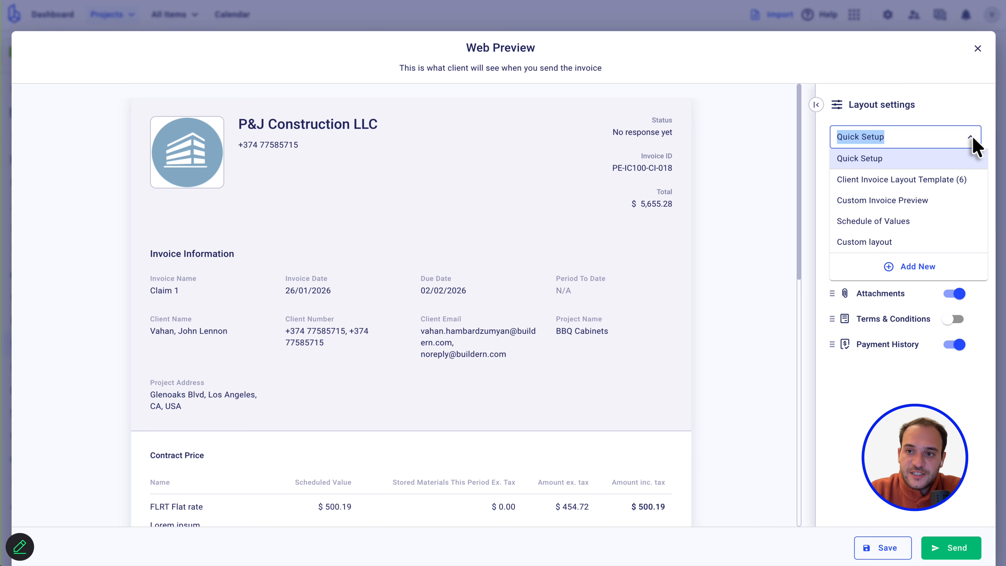
left_click(910, 271)
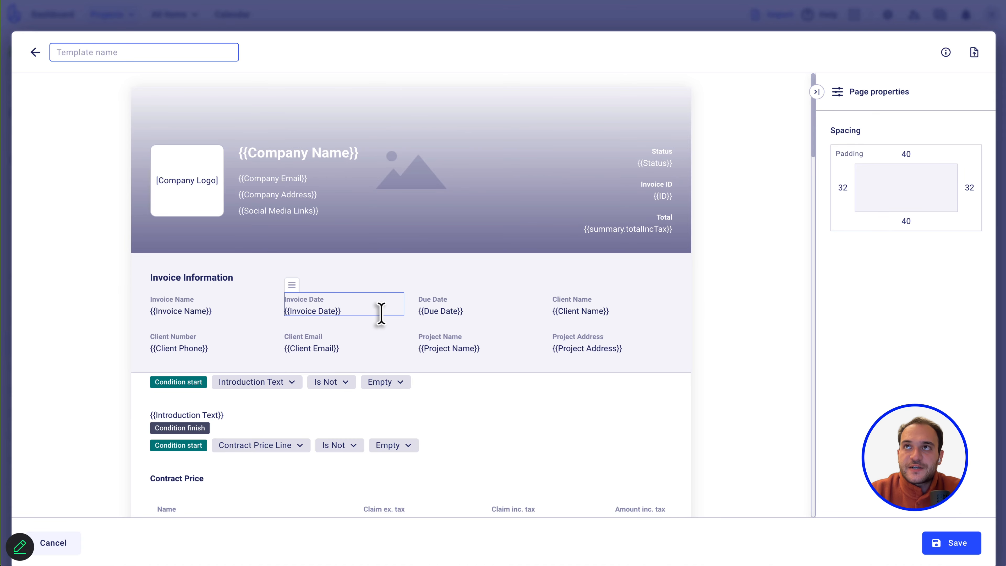
scroll(409, 114, "down", 7)
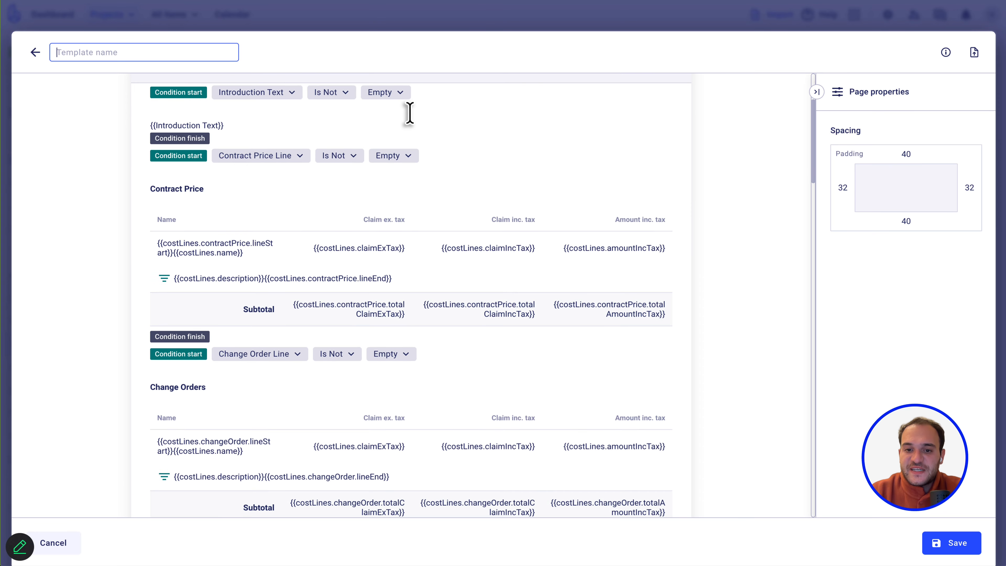
scroll(429, 359, "down", 9)
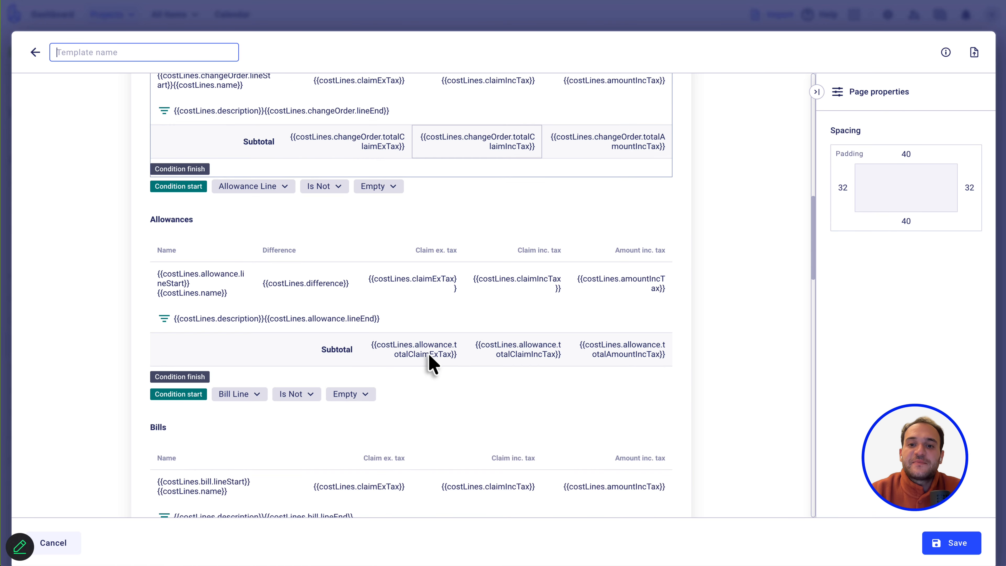
scroll(430, 359, "down", 11)
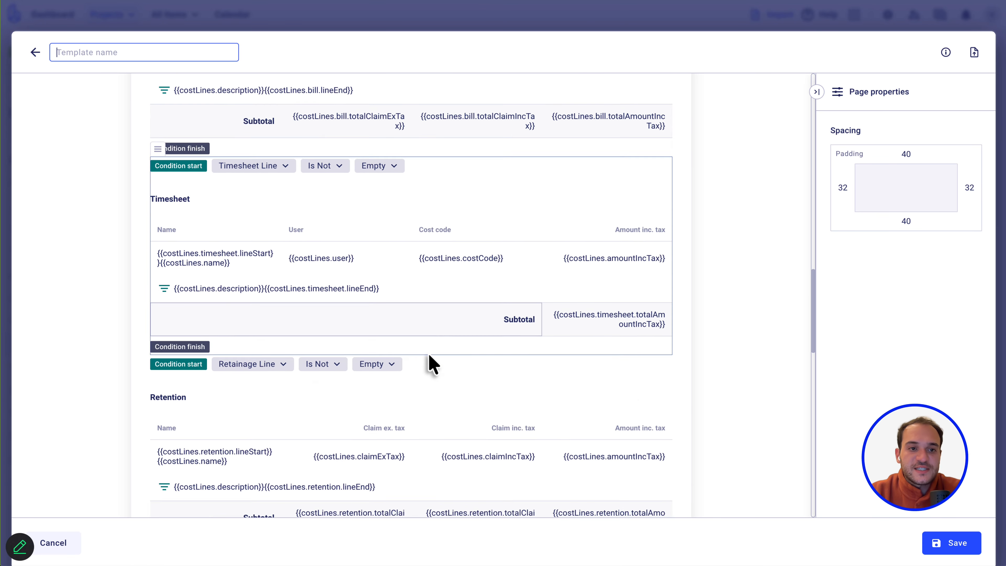
scroll(432, 364, "down", 20)
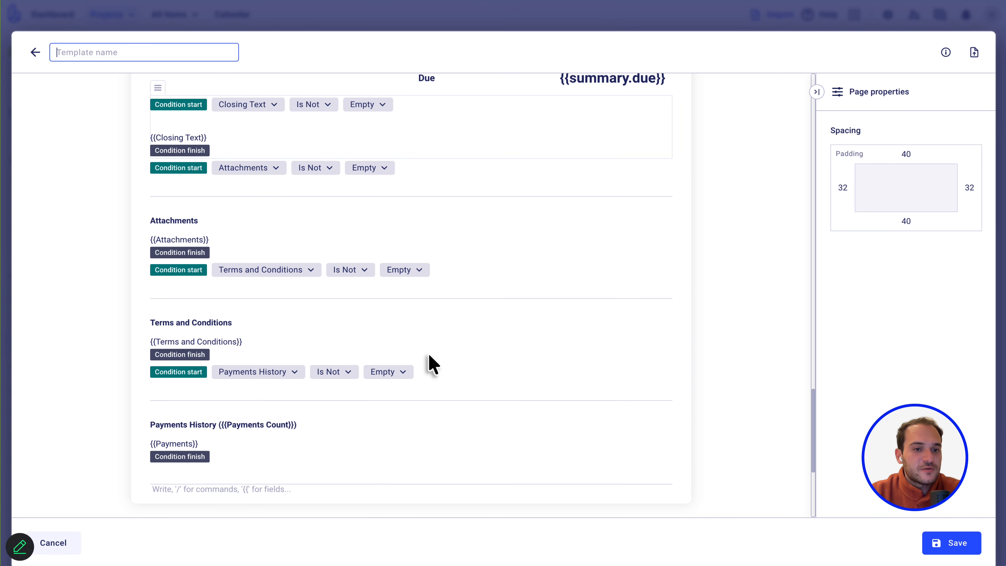
scroll(433, 363, "up", 10)
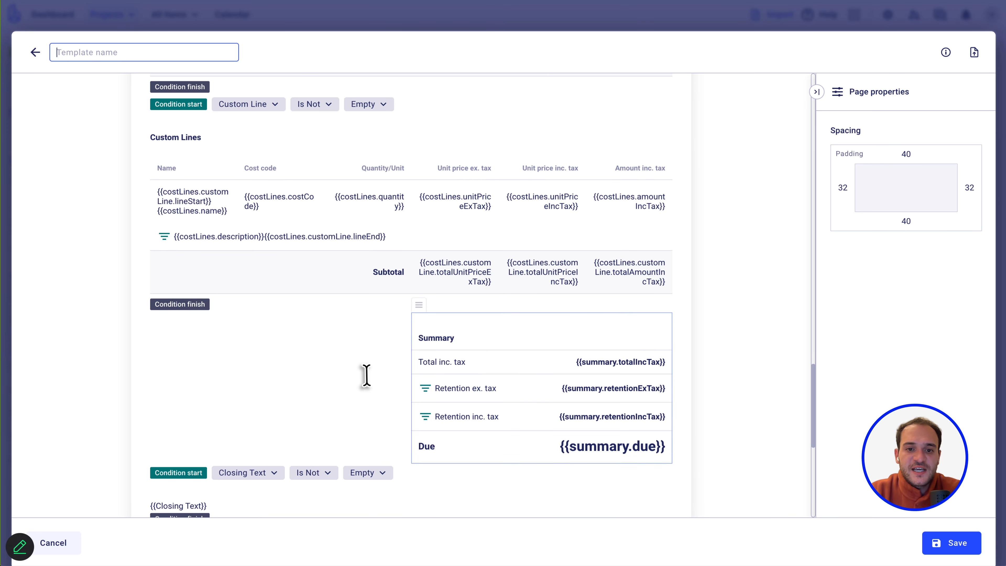
scroll(364, 377, "up", 15)
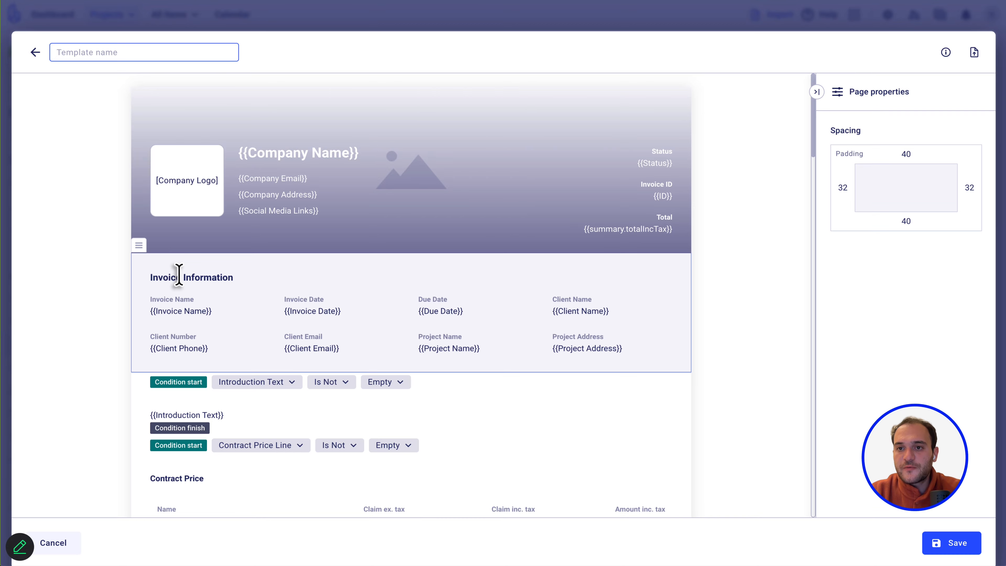
Delete the default body below the header and import the Construction Invoice PDF beneath it.
left_click_drag(150, 276, 574, 523)
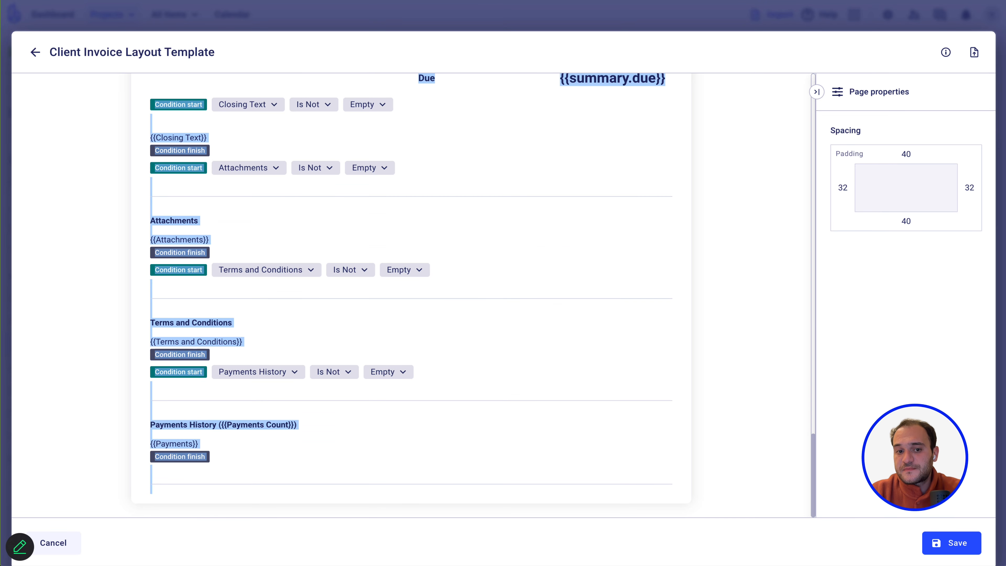
key("BackSpace")
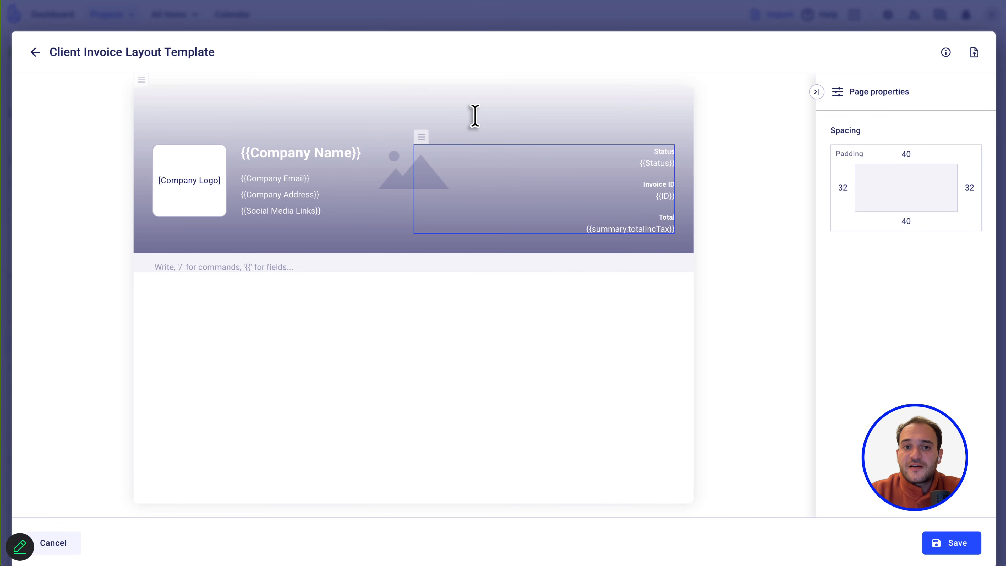
left_click(163, 104)
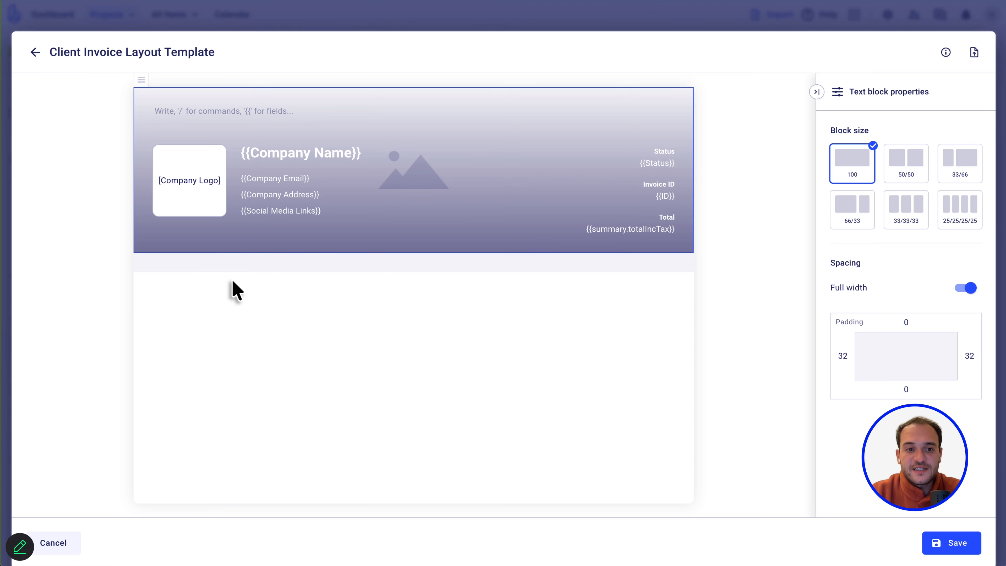
left_click(974, 54)
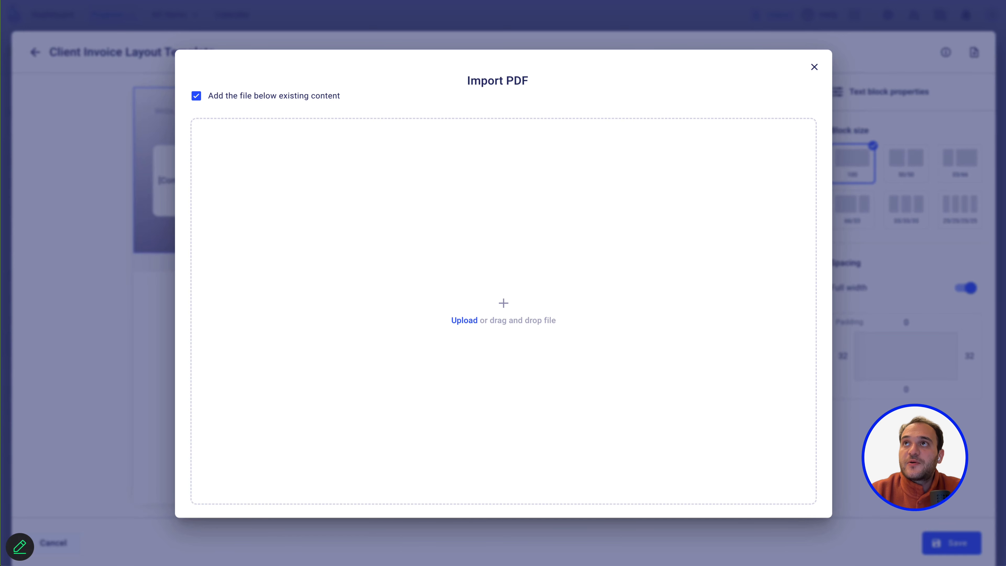
left_click_drag(651, 17, 499, 307)
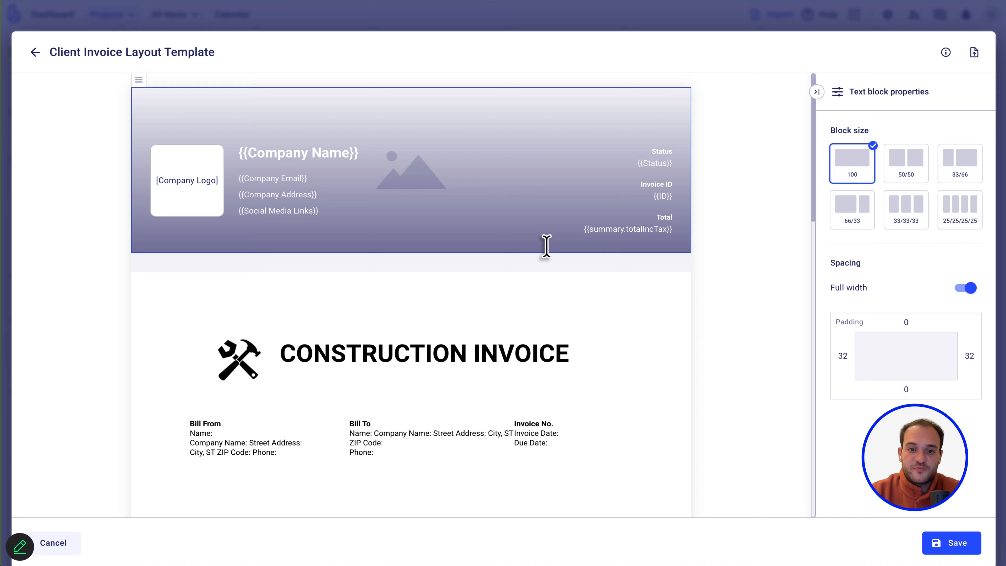
scroll(474, 351, "down", 5)
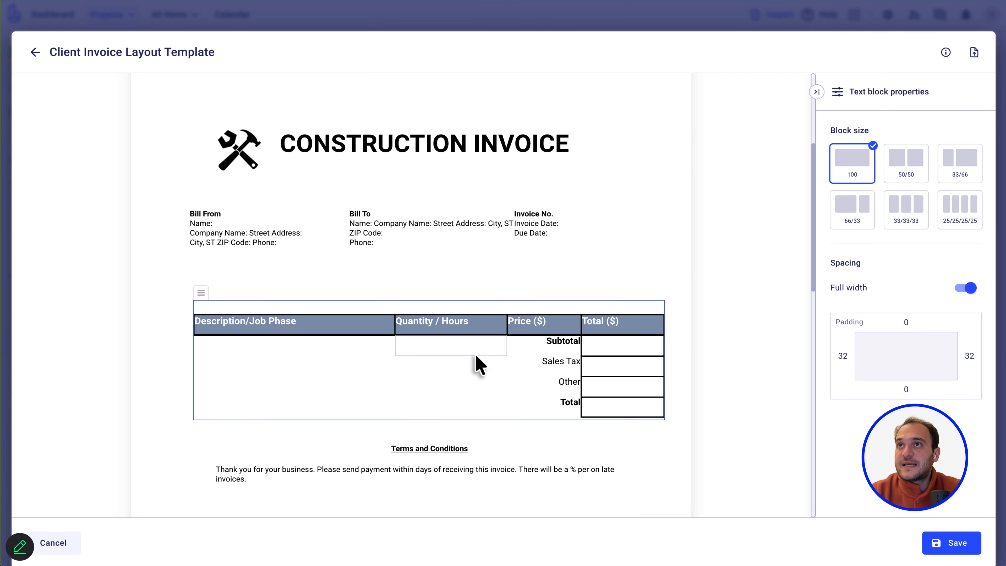
scroll(479, 364, "down", 12)
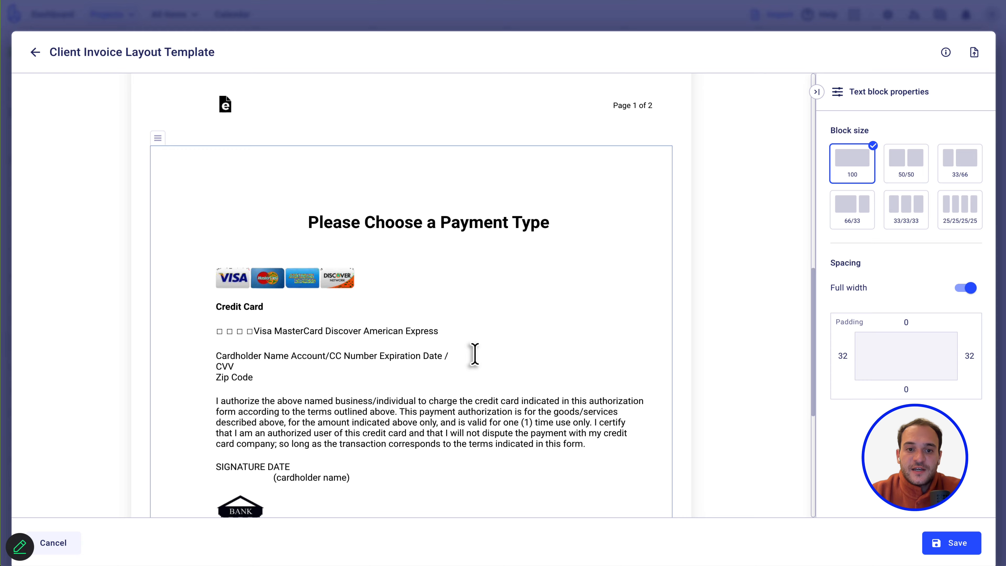
scroll(474, 354, "down", 6)
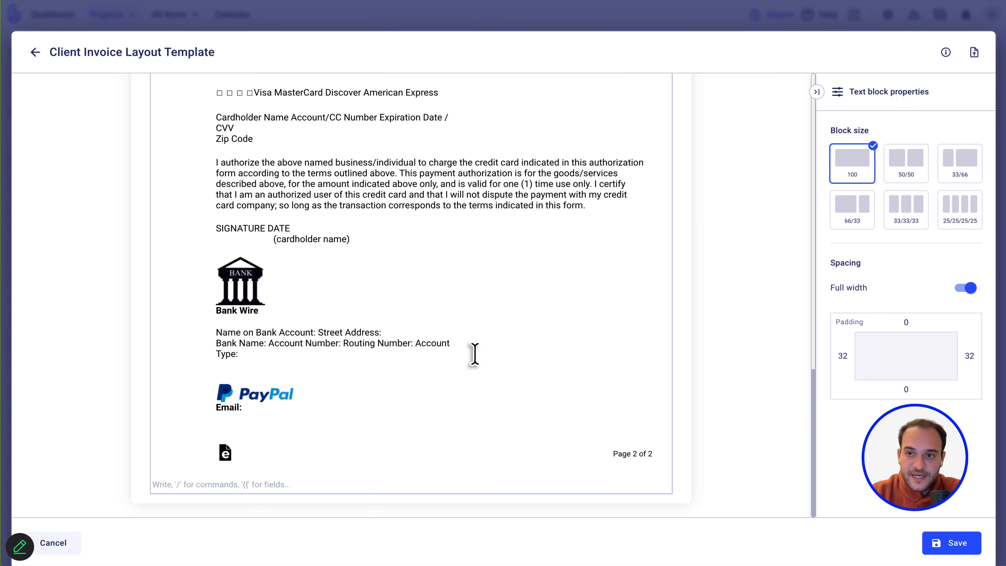
scroll(474, 354, "up", 18)
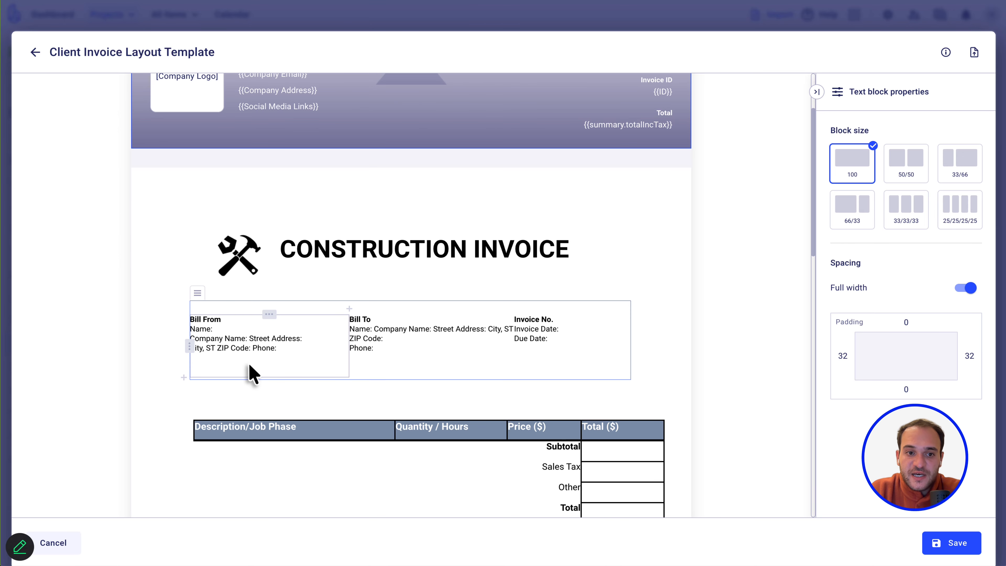
double_click(263, 338)
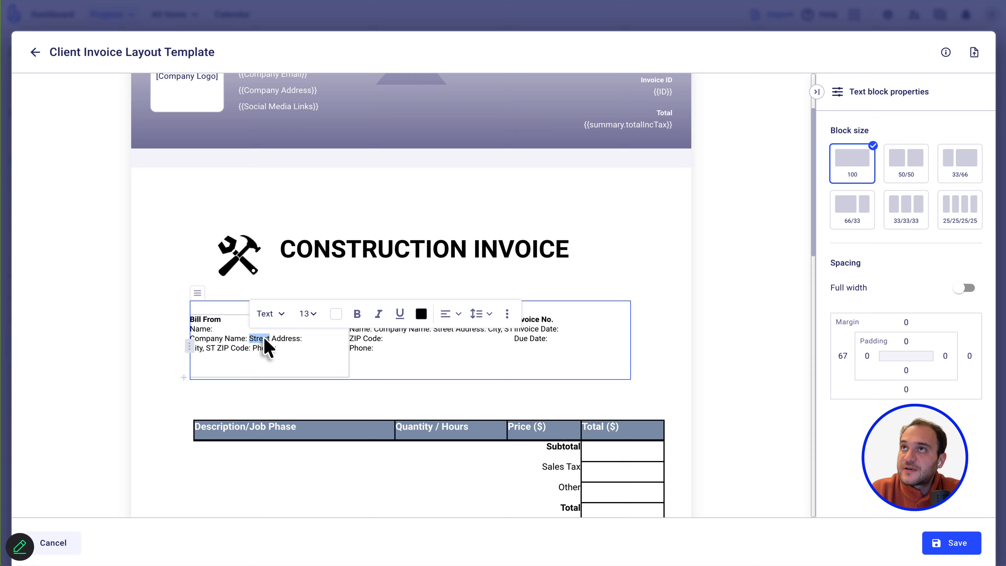
left_click(262, 338)
scroll(363, 183, "up", 2)
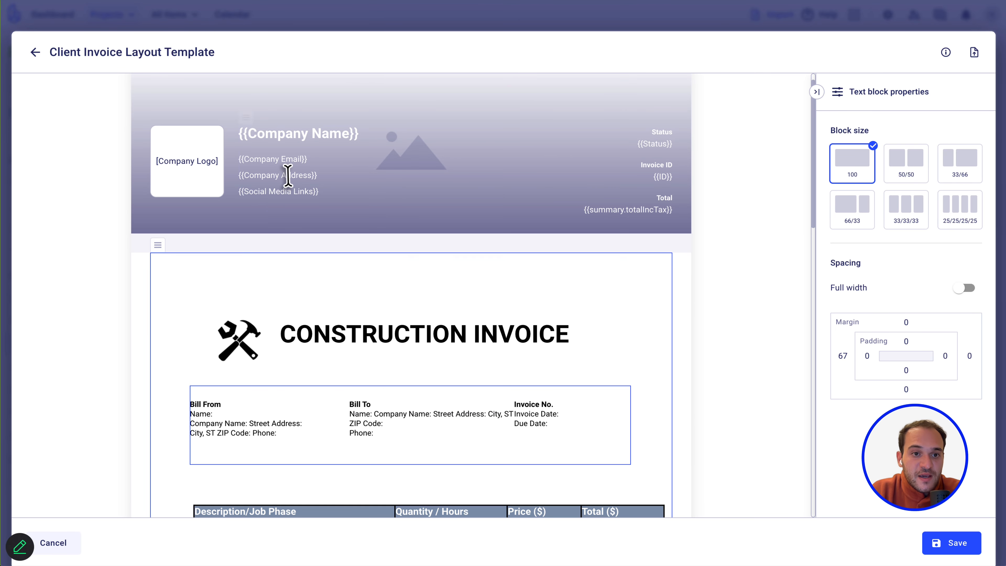
double_click(287, 176)
left_click(341, 173)
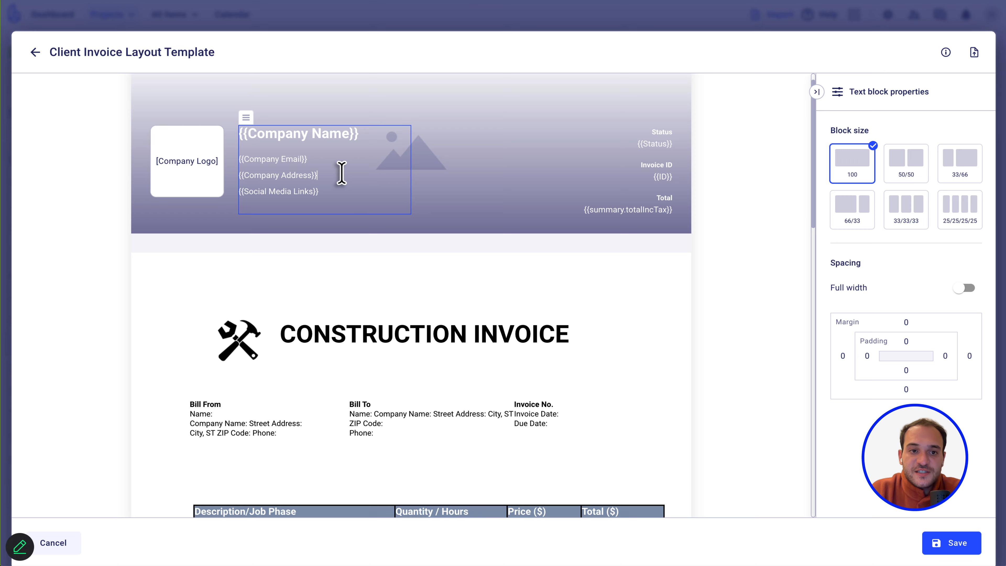
left_click_drag(319, 175, 243, 176)
left_click(242, 177)
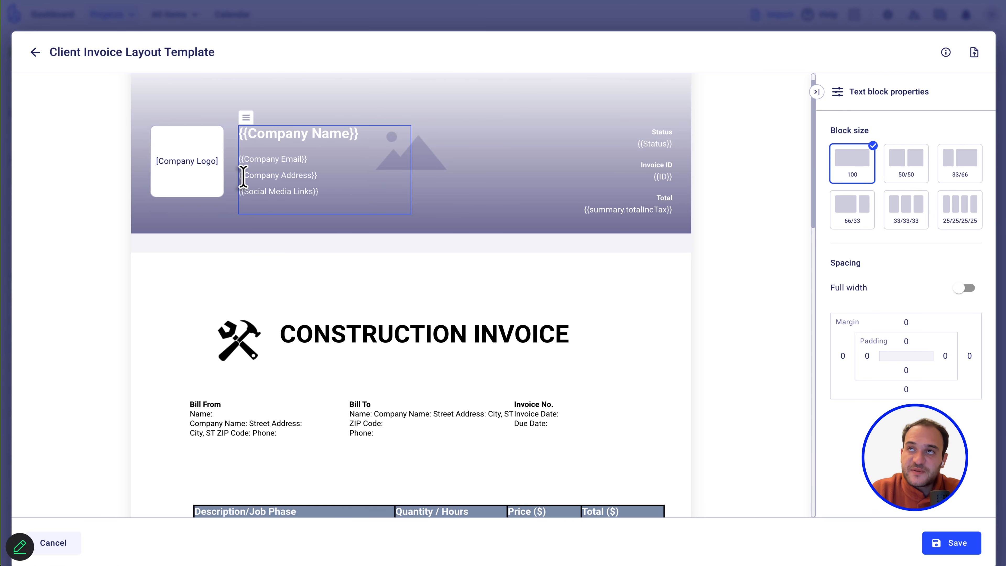
left_click(348, 101)
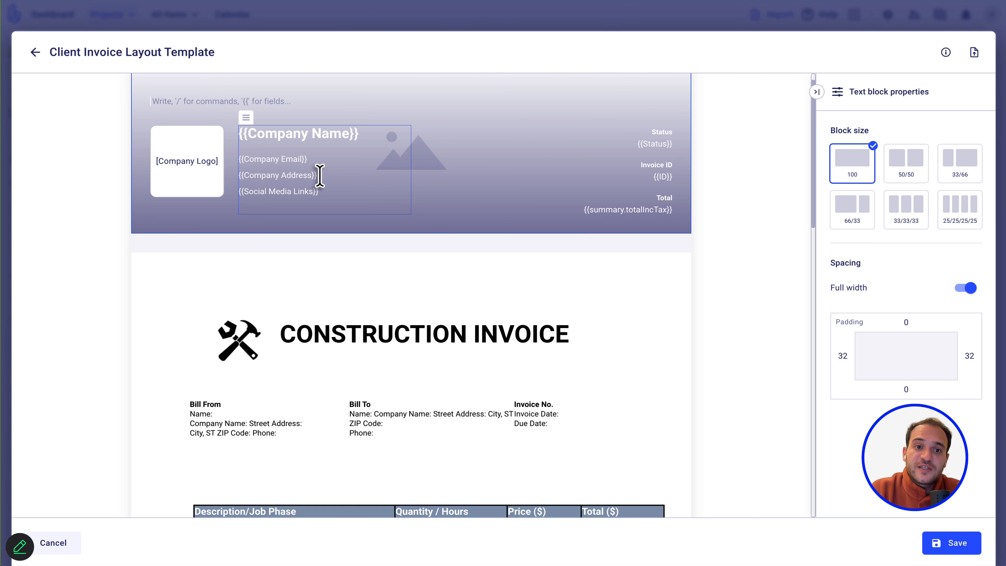
left_click_drag(319, 175, 234, 173)
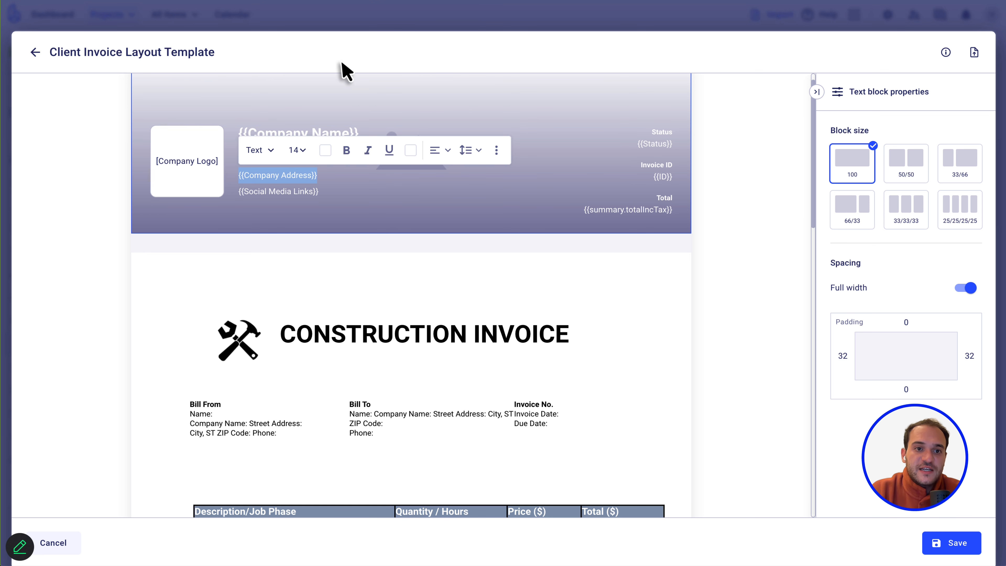
left_click(330, 70)
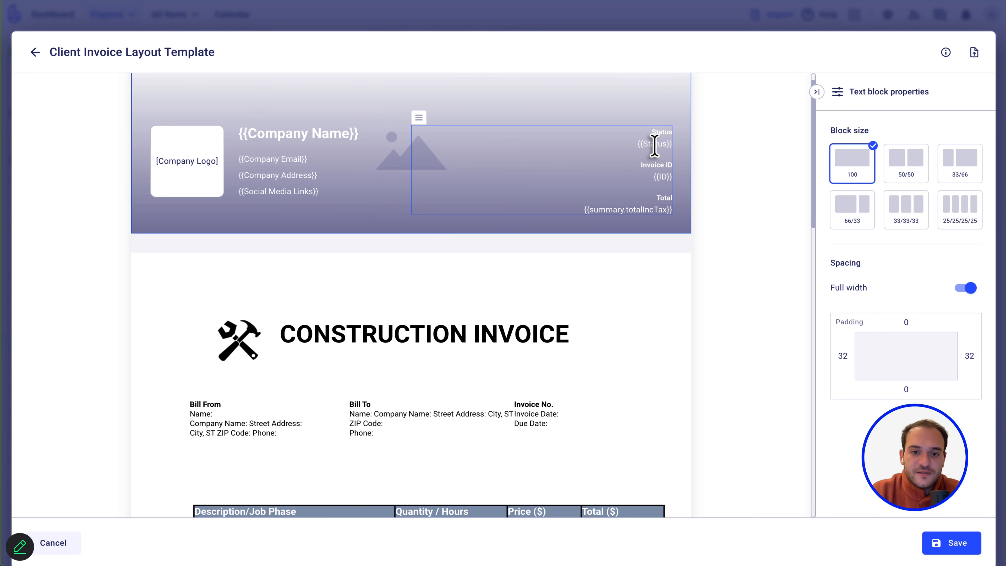
scroll(654, 145, "down", 3)
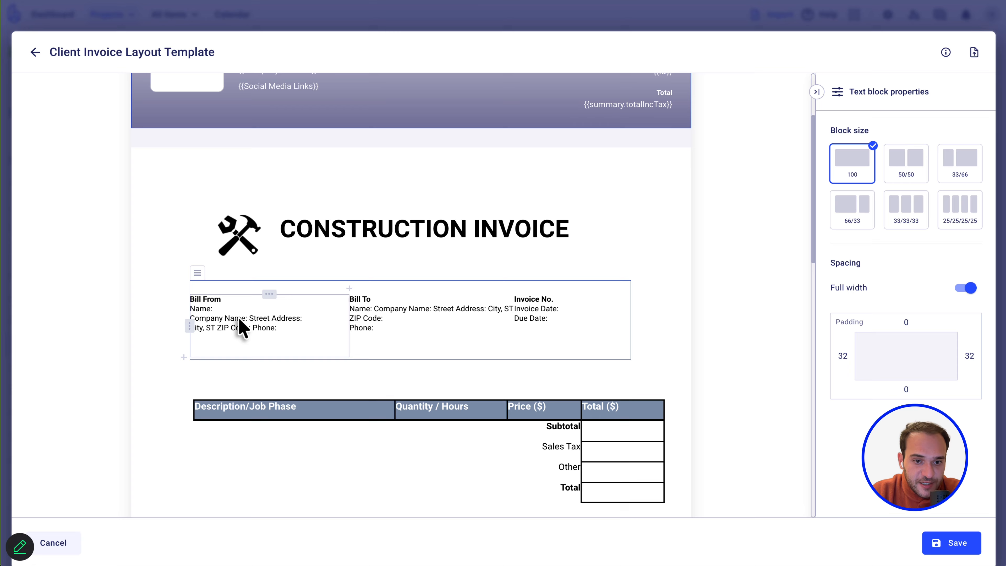
left_click(460, 406)
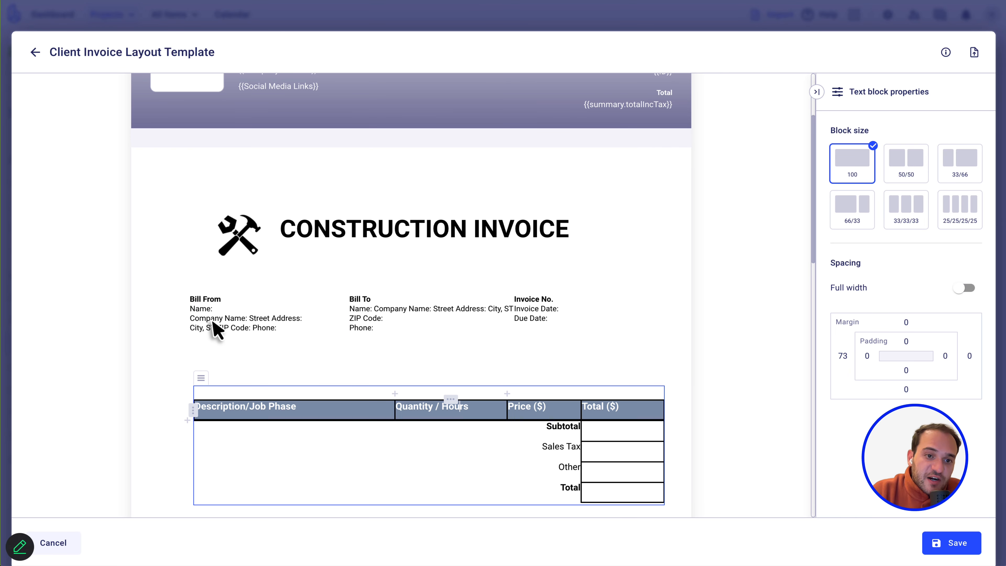
left_click(217, 331)
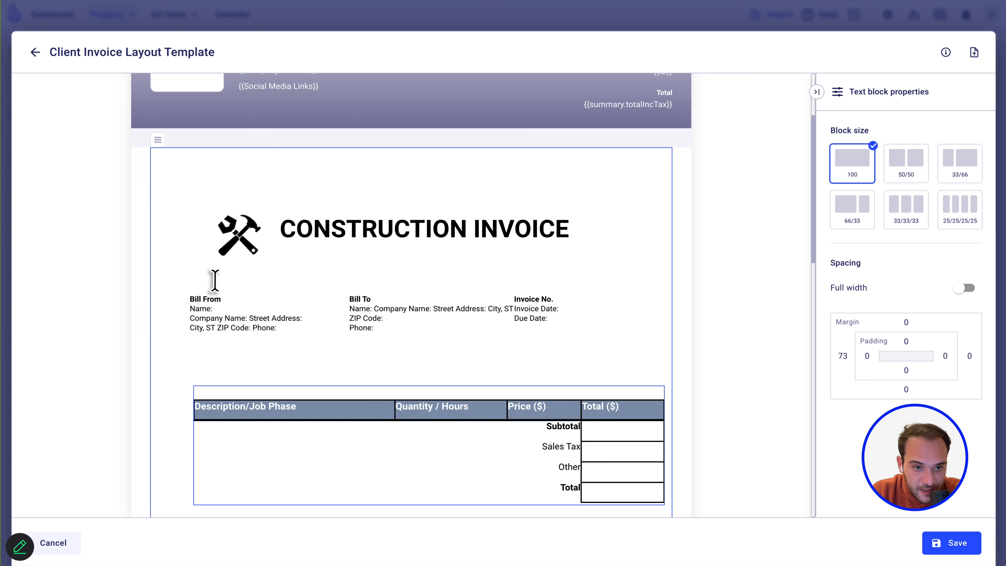
scroll(214, 280, "up", 3)
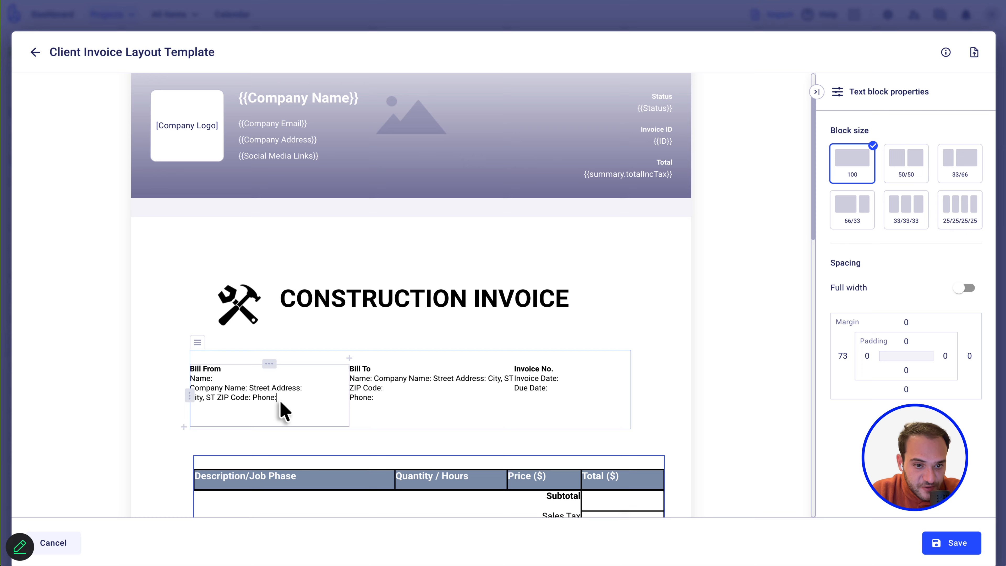
Clear the Bill From text and delete its now-empty table column.
left_click(279, 400)
left_click_drag(279, 405, 193, 371)
key("BackSpace")
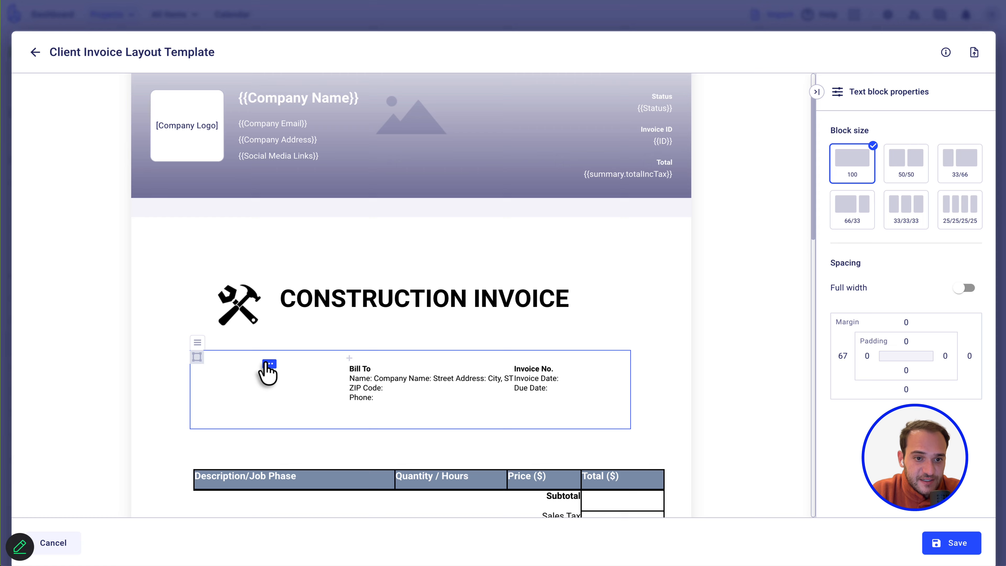
left_click(272, 363)
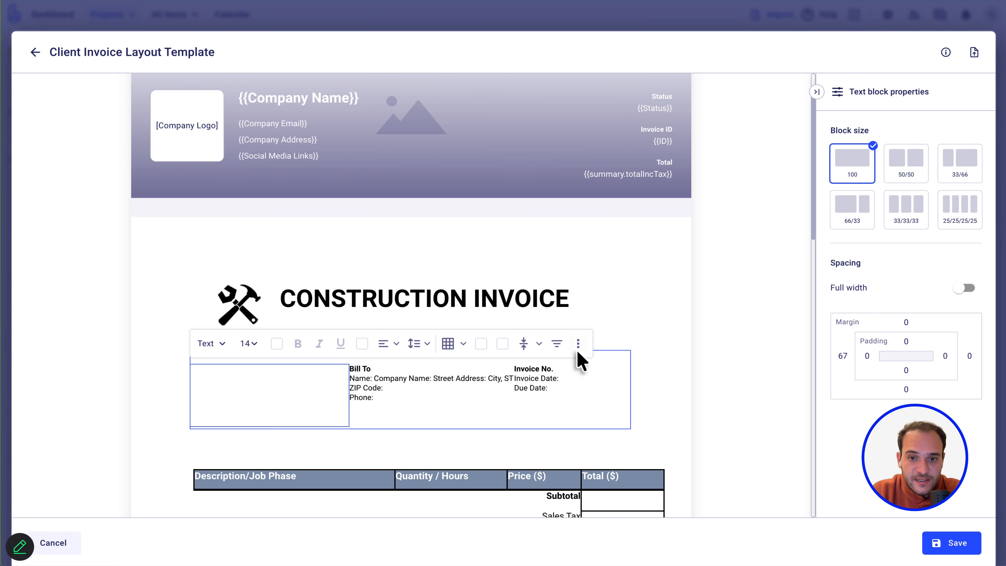
left_click(578, 343)
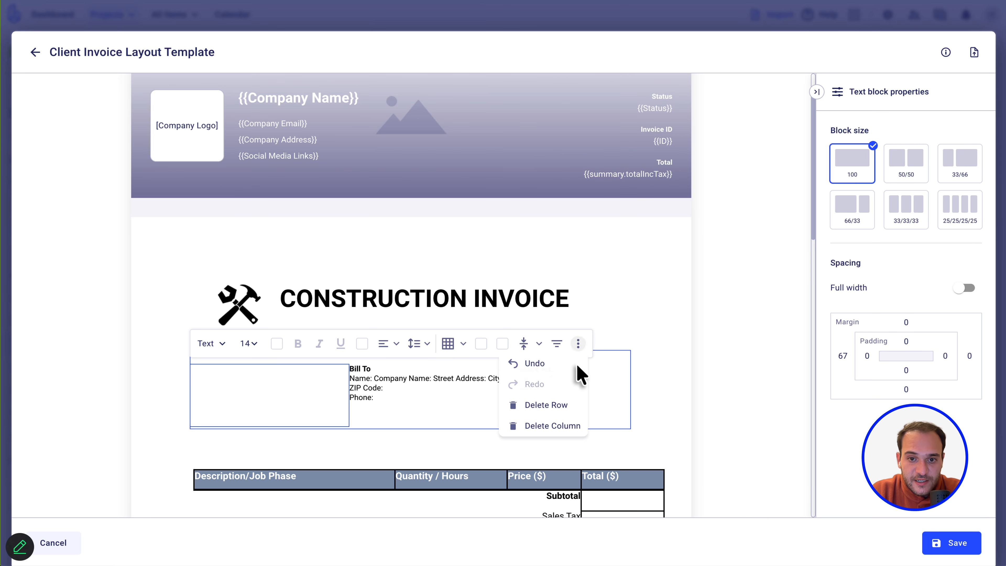
left_click(549, 426)
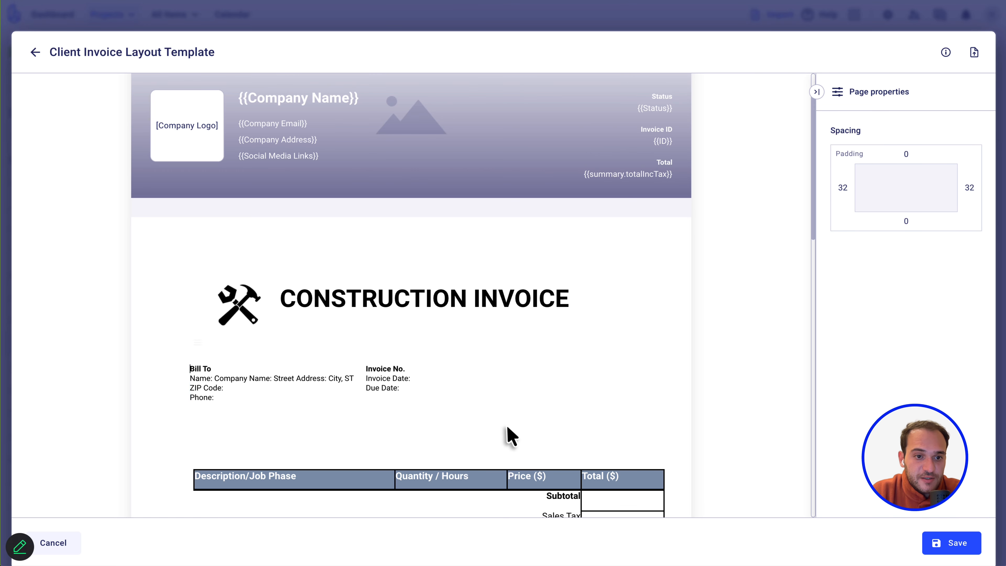
Split the Bill To labels onto separate lines and remove the City, ST ZIP Code line.
left_click(219, 386)
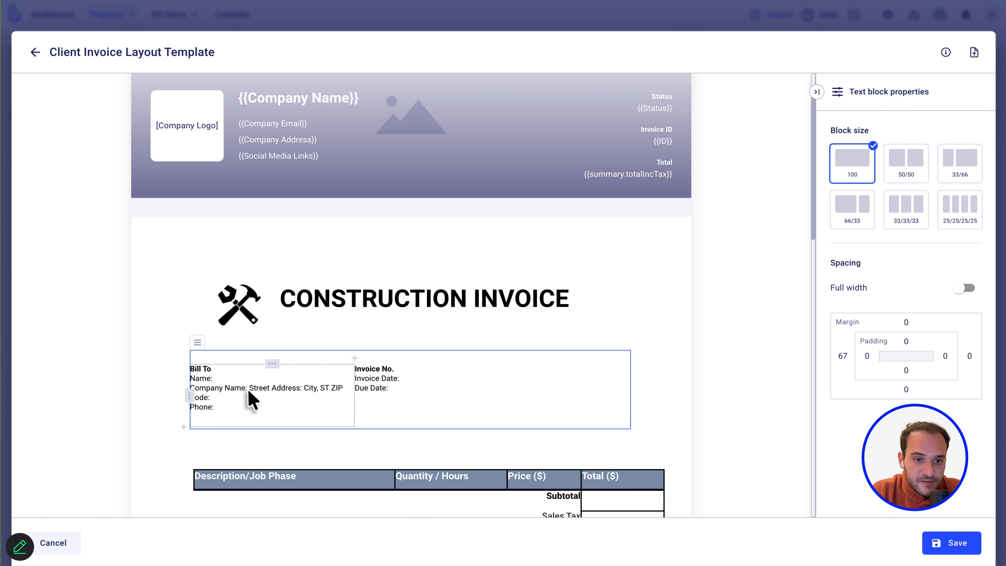
key("Return")
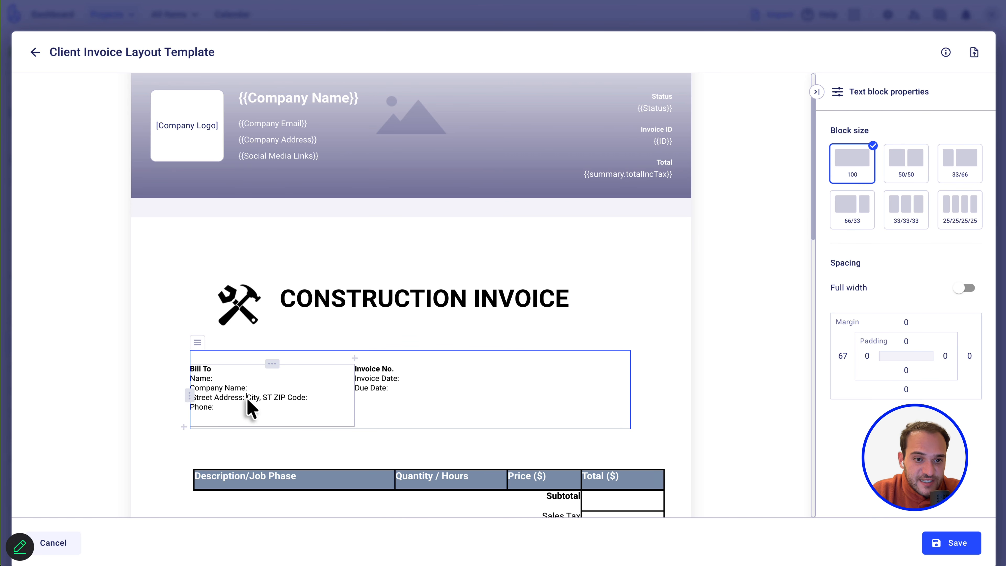
key("Return")
left_click_drag(259, 407, 192, 408)
left_click(191, 406)
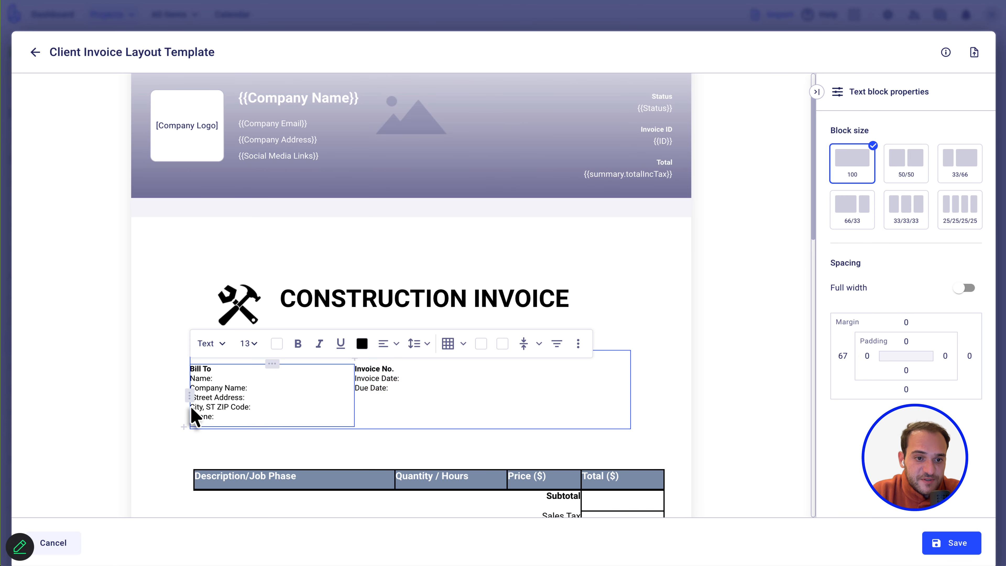
left_click_drag(251, 407, 191, 405)
key("BackSpace")
key("ctrl+z")
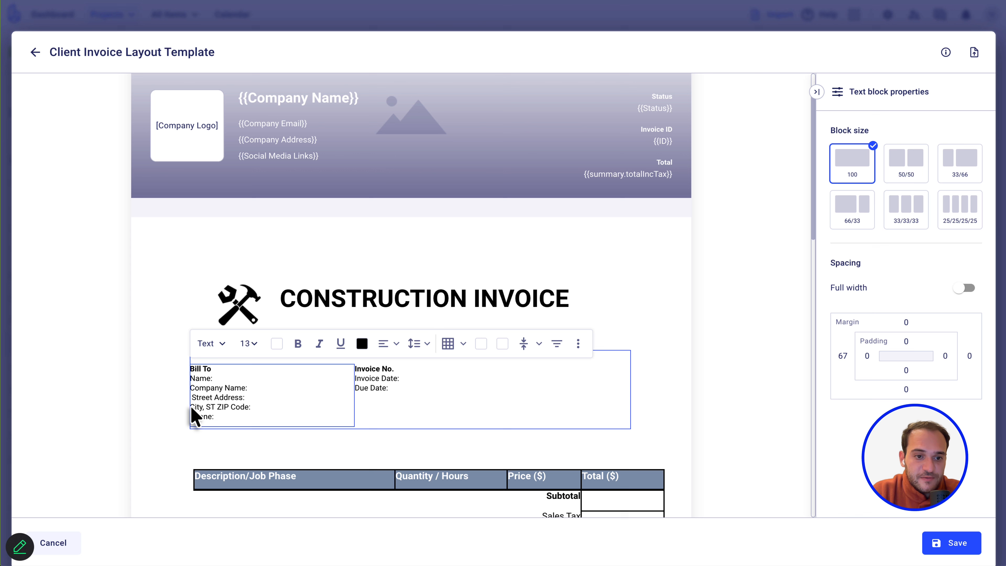
left_click(258, 411)
key("BackSpace")
key("BackSpace")
key("BackSpace")
key("BackSpace")
key("BackSpace")
key("BackSpace")
key("BackSpace")
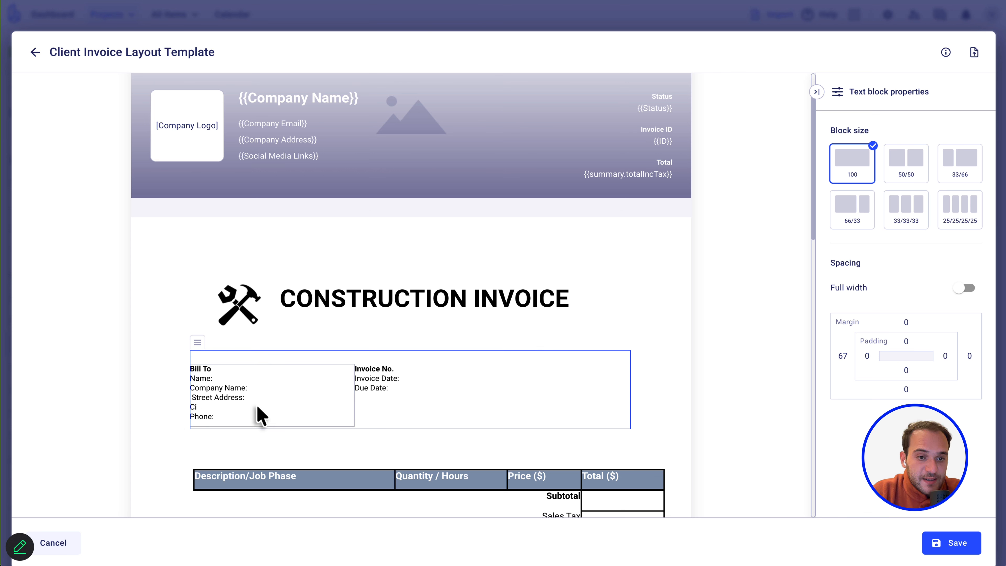
key("BackSpace")
left_click(238, 378)
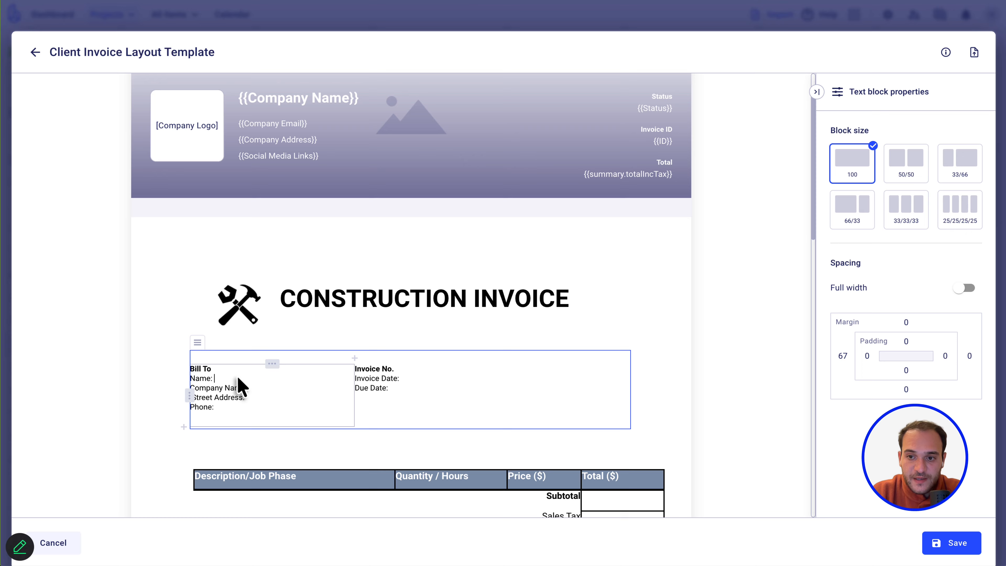
Bind the Bill To Name: label to the Client Name merge field.
type("{{")
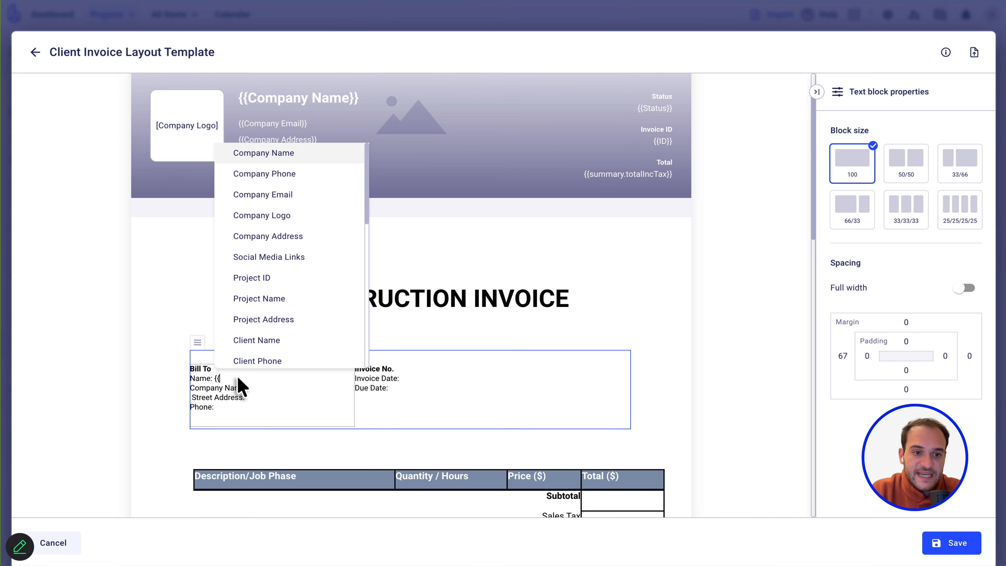
type("Name")
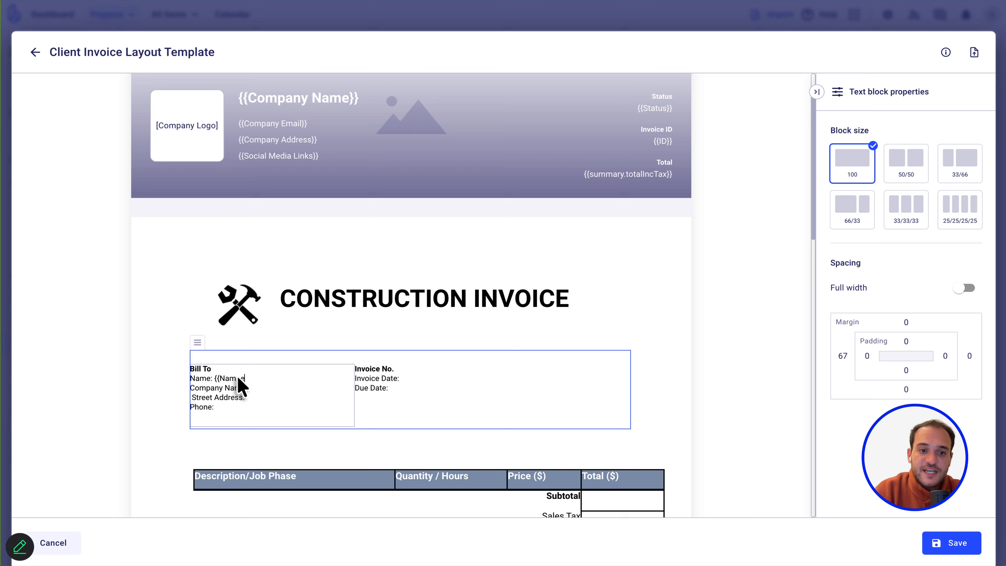
key("BackSpace")
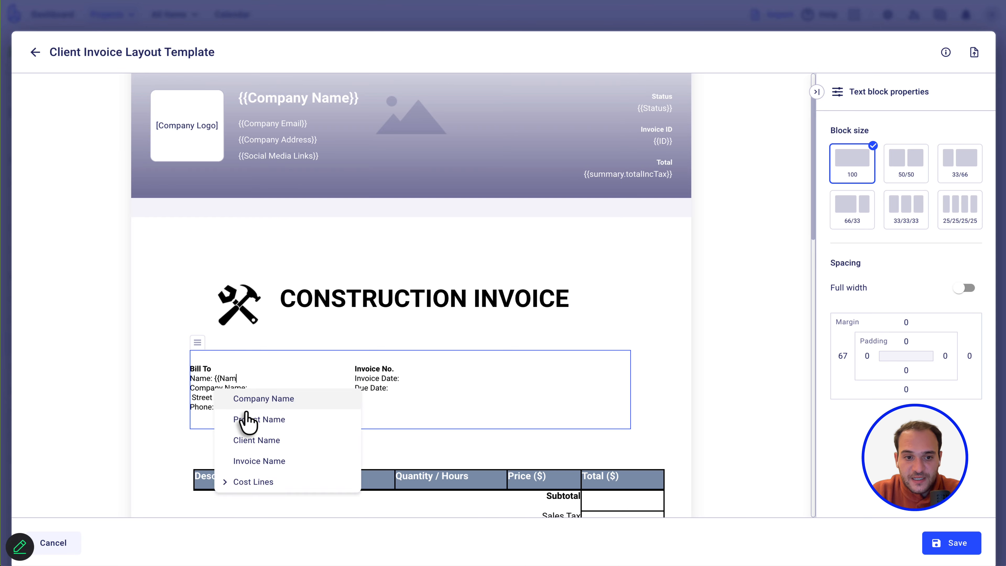
left_click(258, 441)
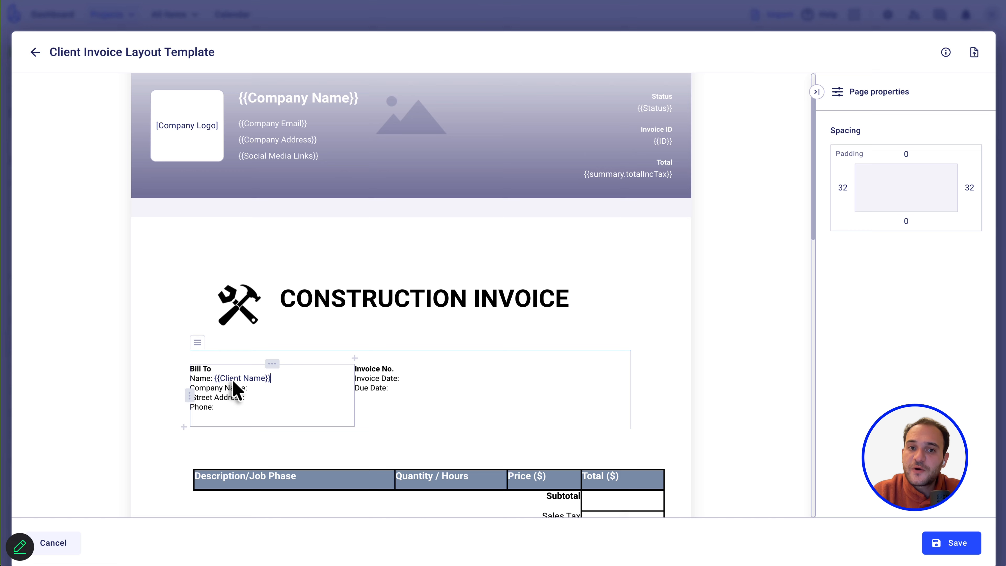
Delete the Company Name line from the Bill To block.
left_click(258, 391)
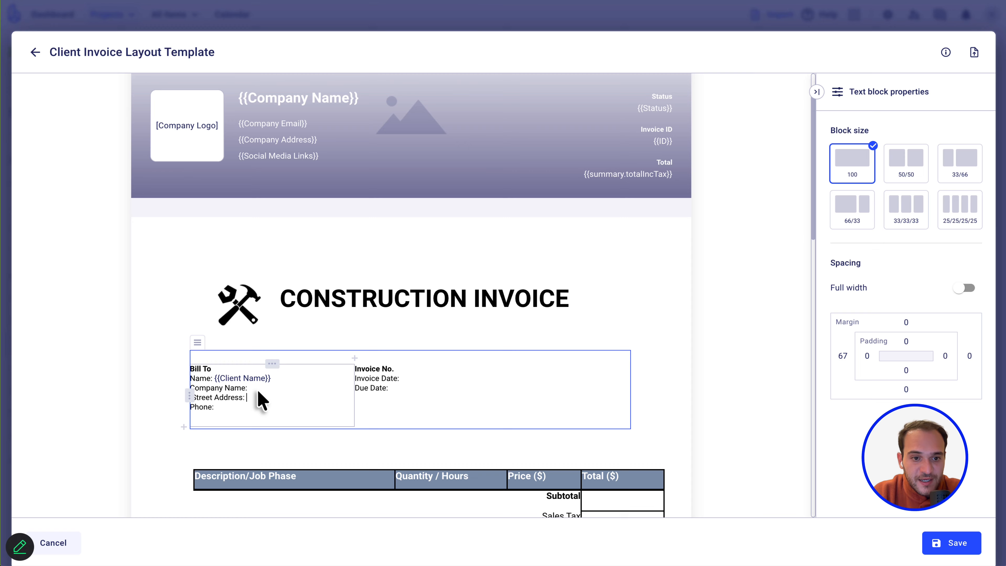
left_click(206, 378)
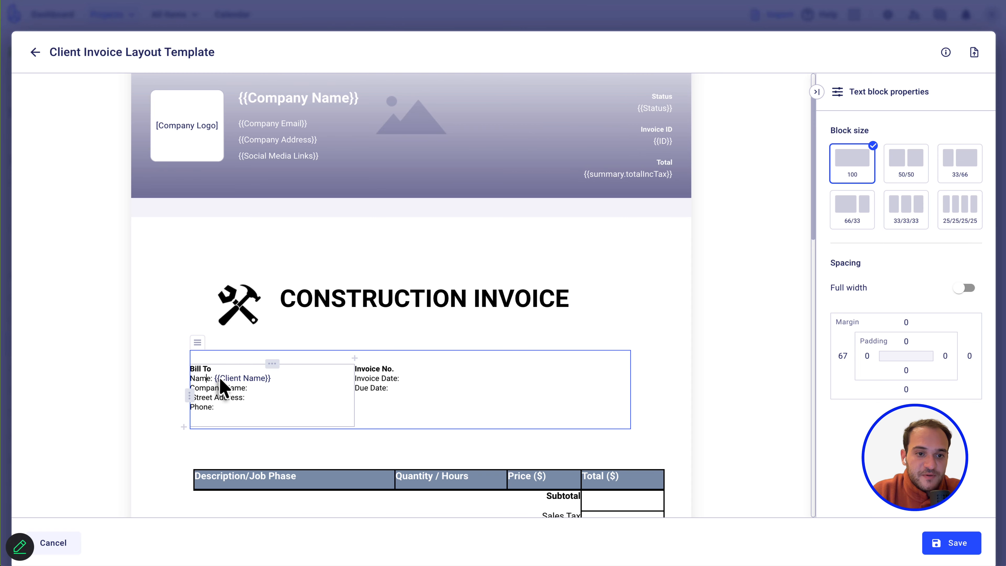
left_click(266, 391)
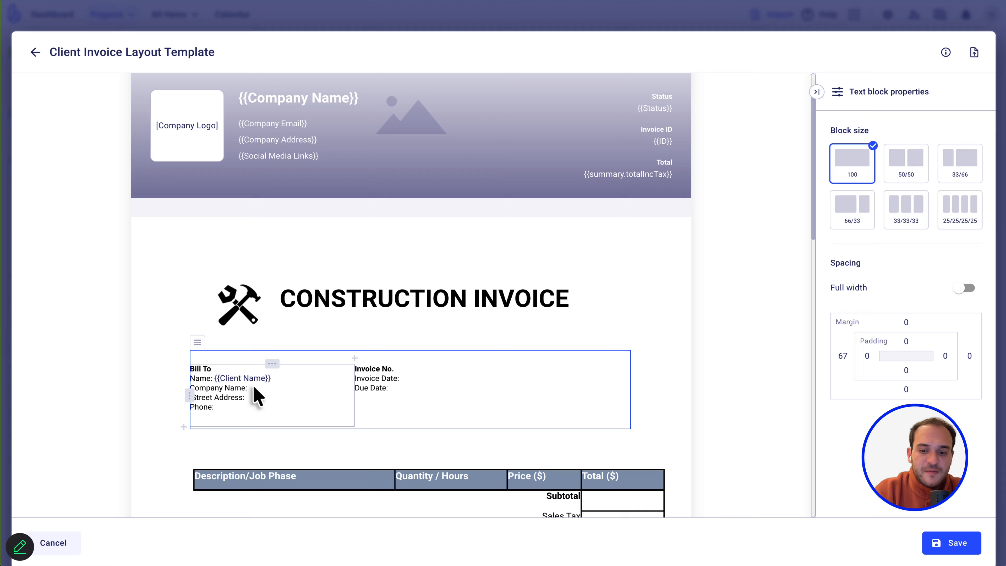
type("{{clien")
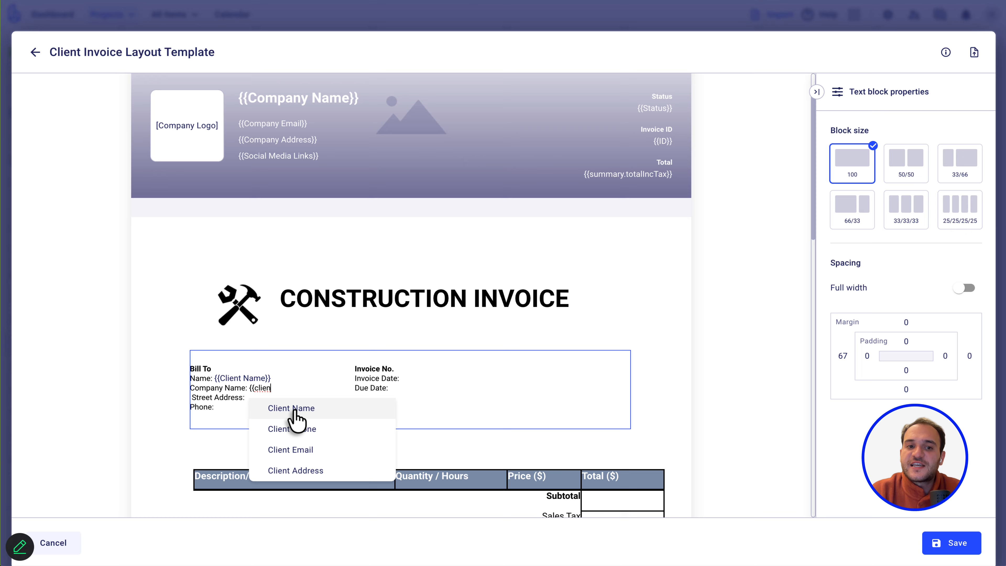
left_click(295, 412)
left_click(258, 382)
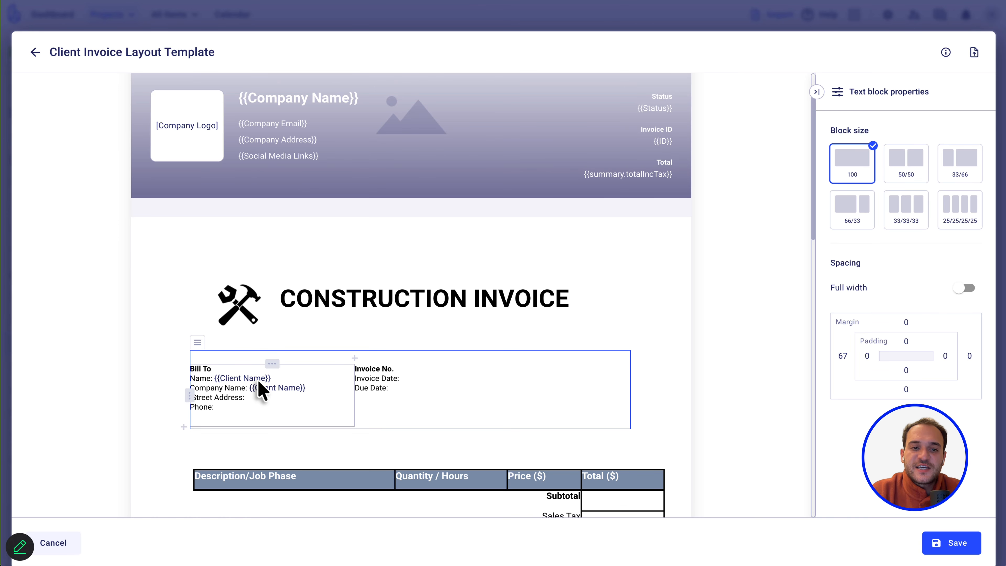
left_click(315, 401)
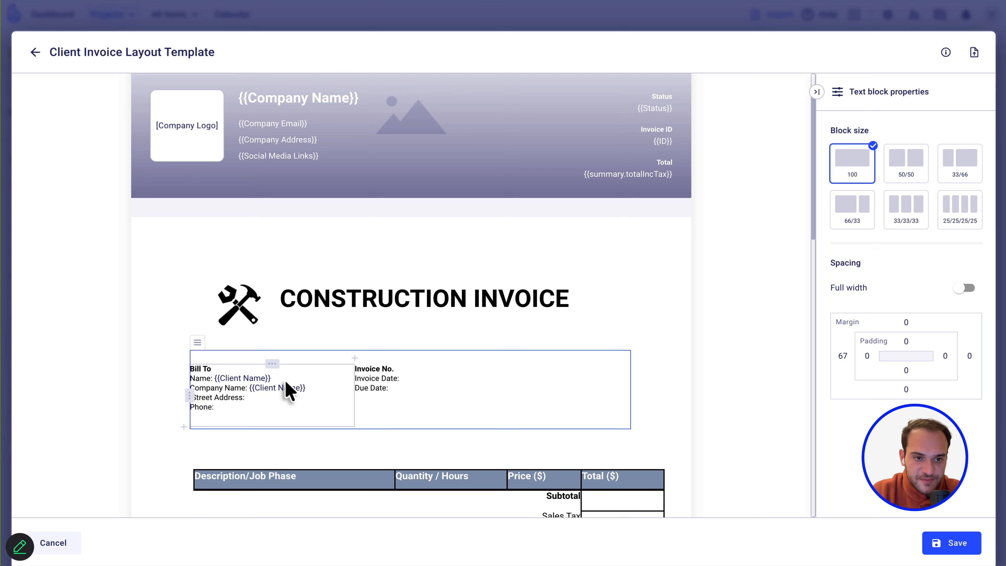
left_click_drag(306, 389, 193, 386)
key("BackSpace")
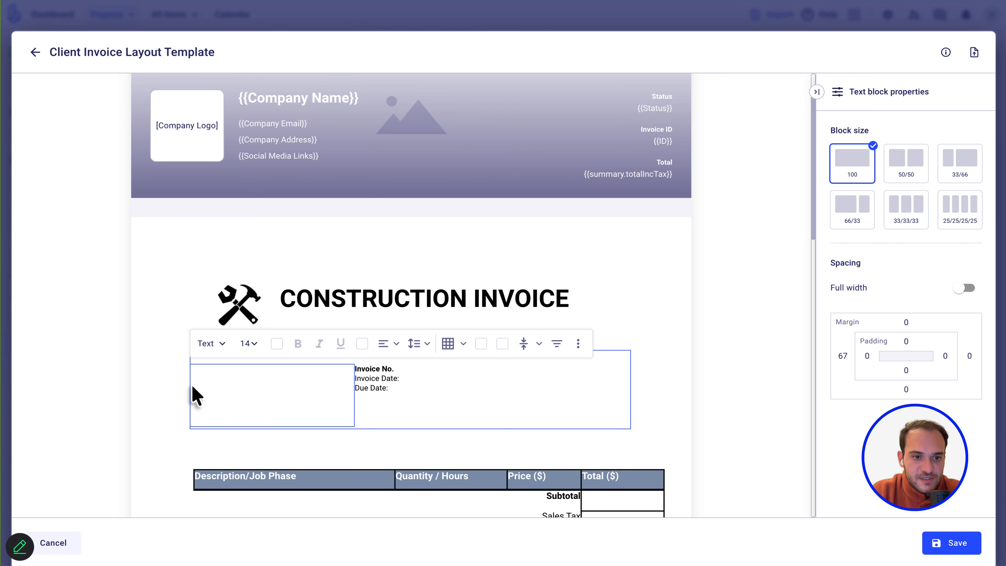
key("ctrl+z")
left_click_drag(309, 387, 209, 400)
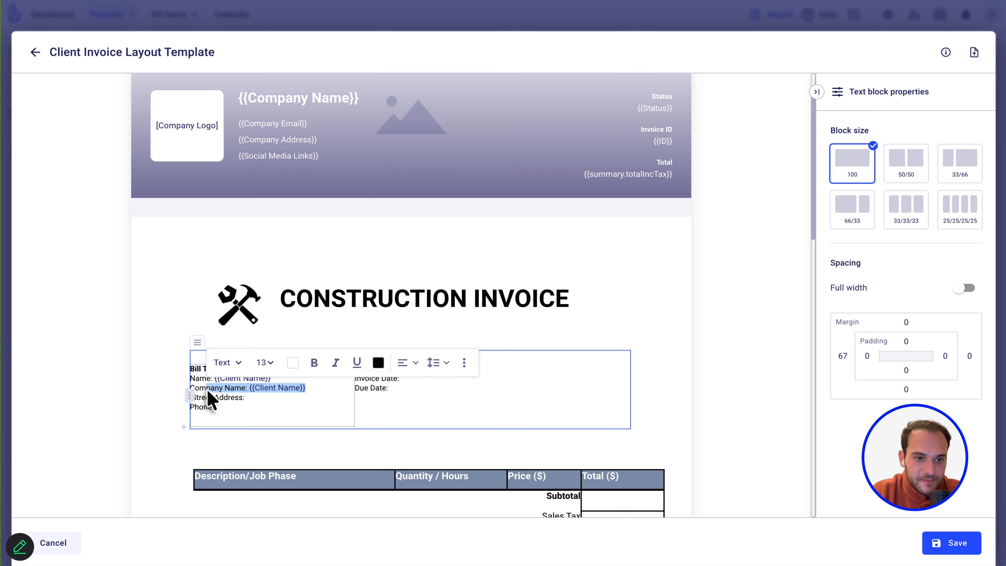
key("BackSpace")
key("BackSpace")
key("BackSpace")
key("BackSpace")
key("BackSpace")
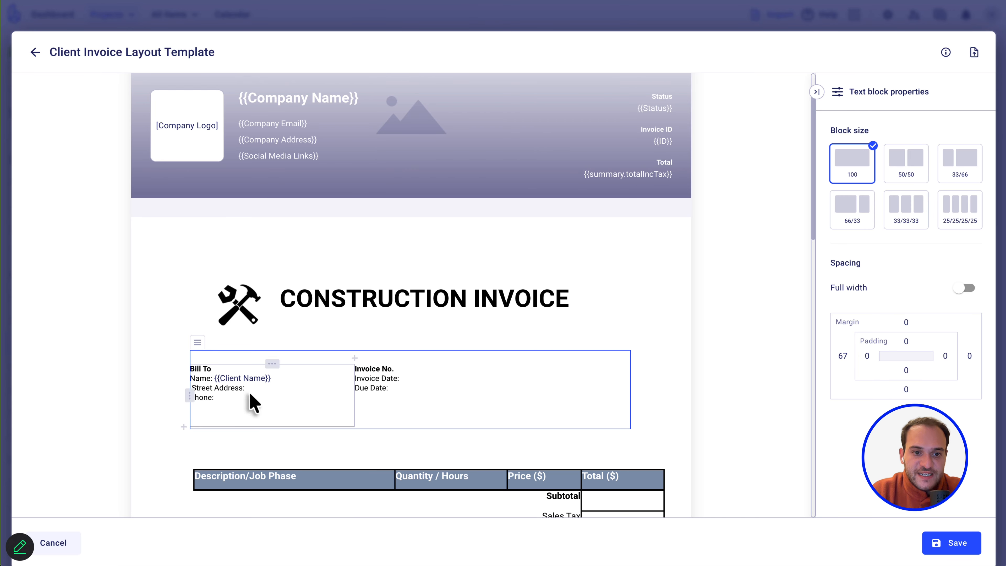
Add Client Address and Client Phone fields, plus a new Email: line with Client Email.
type("{")
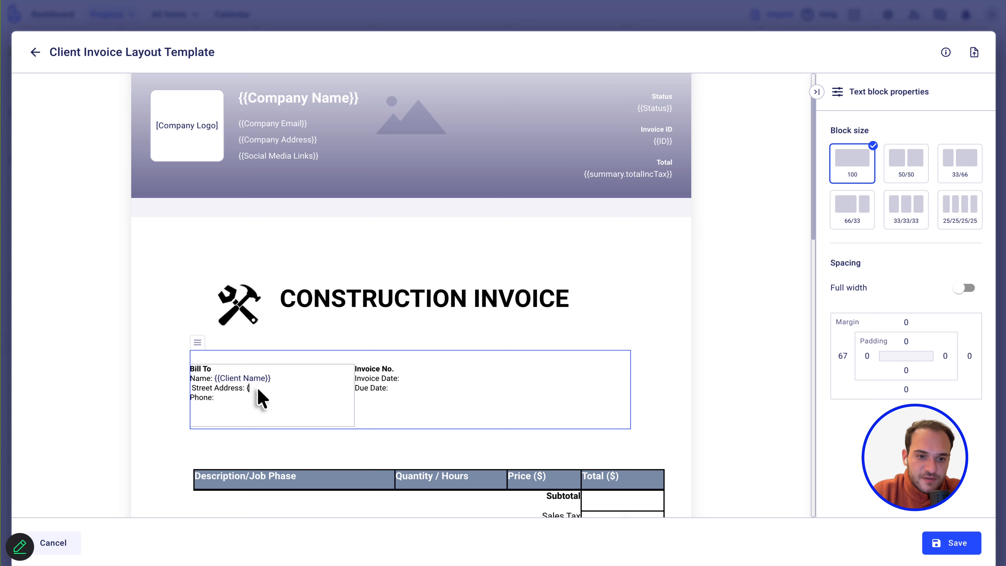
type("cli{Clien")
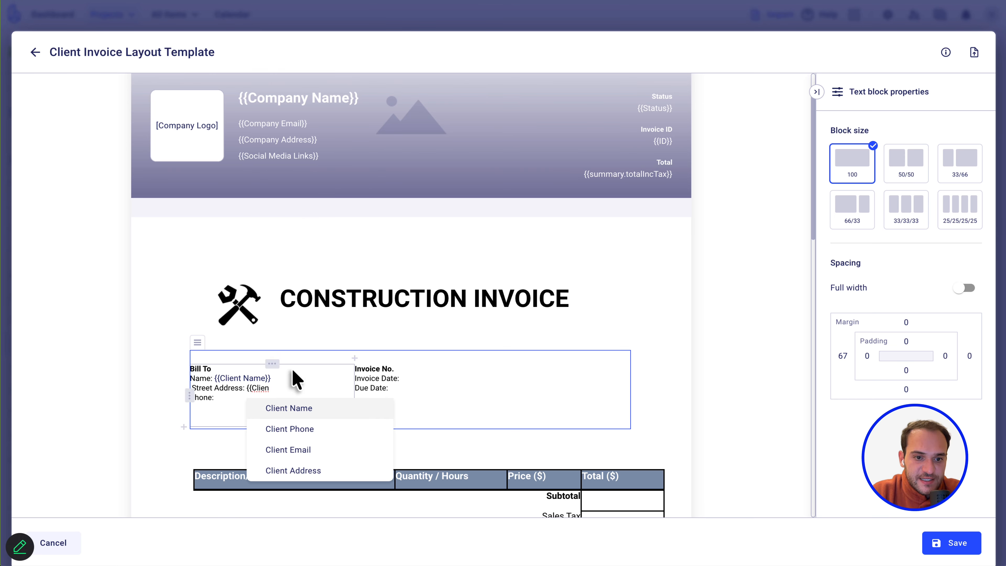
left_click(287, 470)
left_click(227, 407)
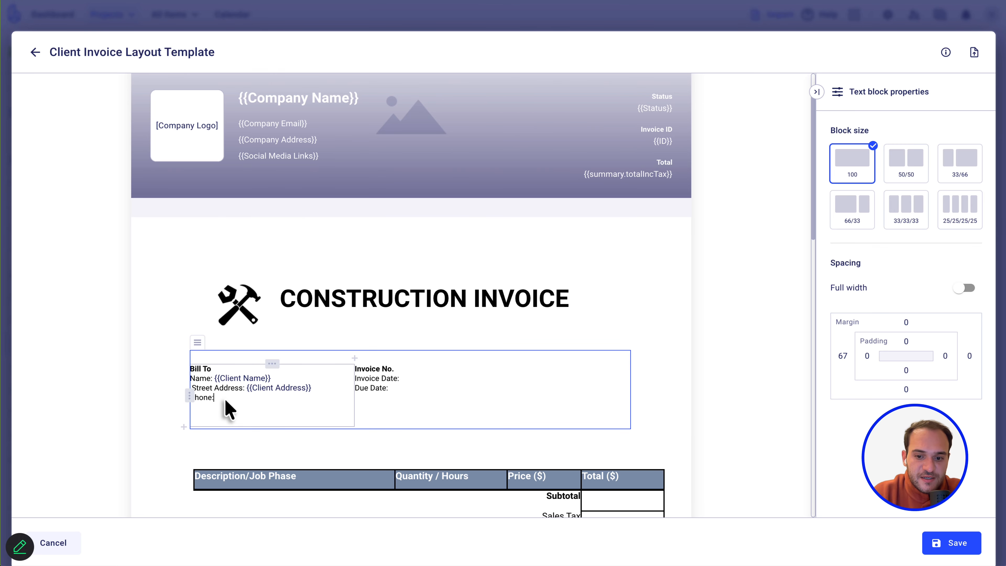
type("{{clien")
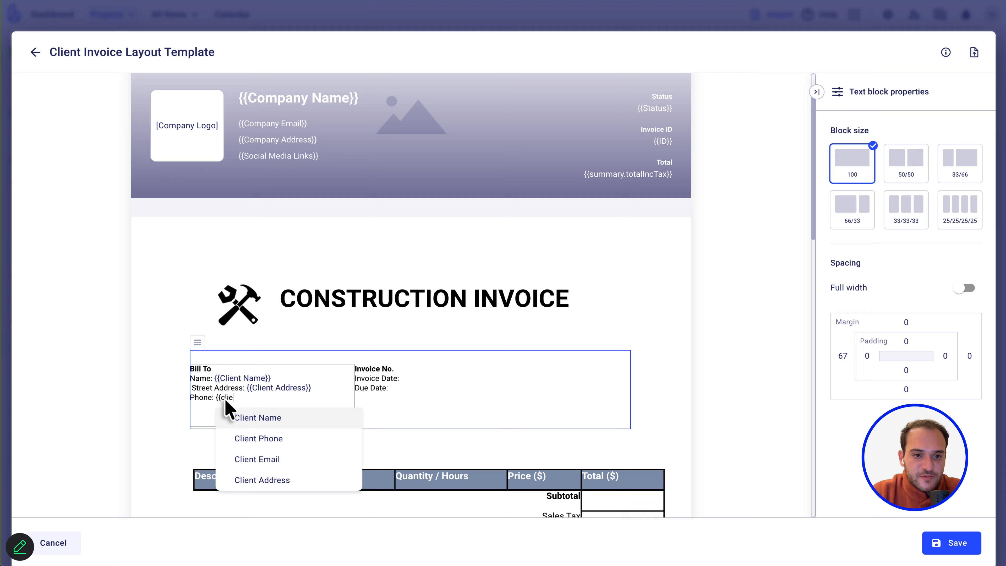
left_click(256, 439)
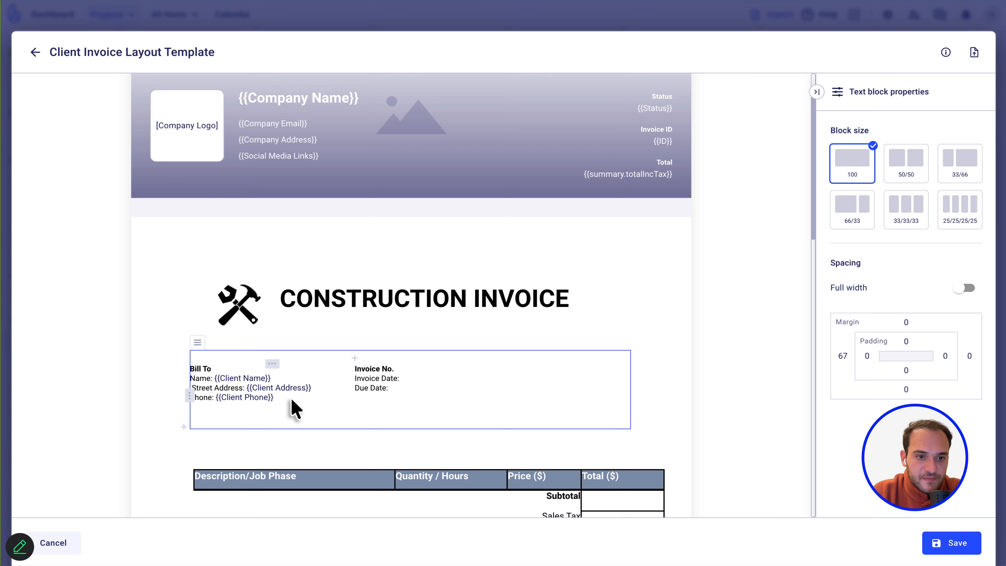
key("BackSpace")
key("BackSpace")
key("BackSpace")
key("BackSpace")
key("BackSpace")
key("BackSpace")
key("BackSpace")
key("BackSpace")
key("BackSpace")
key("BackSpace")
key("BackSpace")
key("BackSpace")
key("BackSpace")
key("BackSpace")
key("BackSpace")
key("BackSpace")
key("BackSpace")
key("BackSpace")
key("BackSpace")
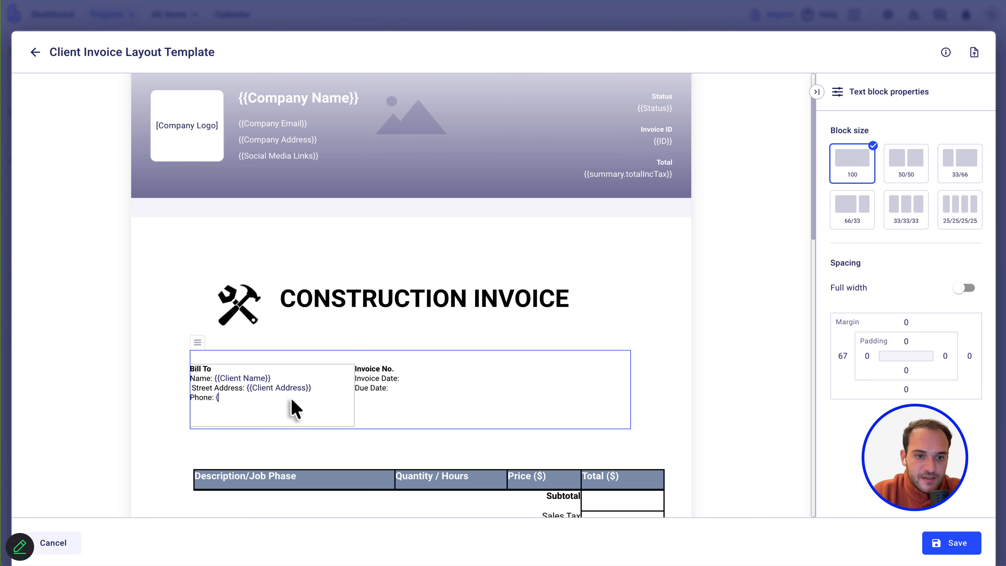
type("{{phone")
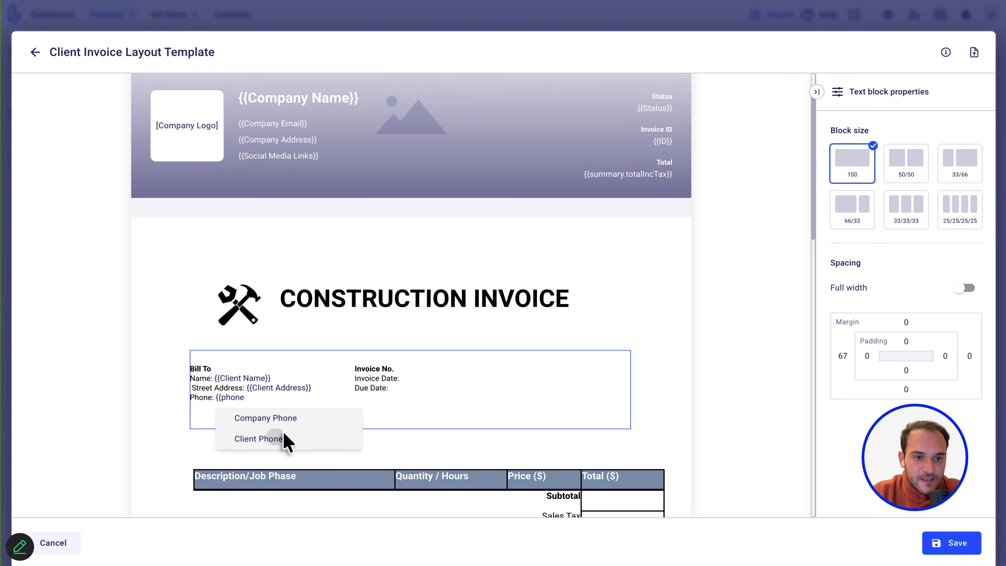
left_click(284, 439)
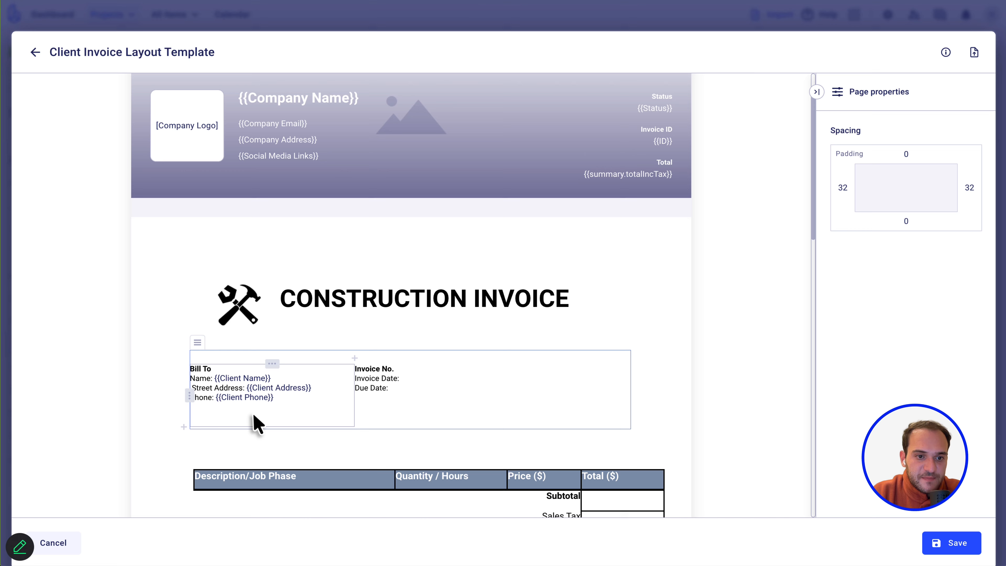
left_click(253, 421)
left_click(288, 408)
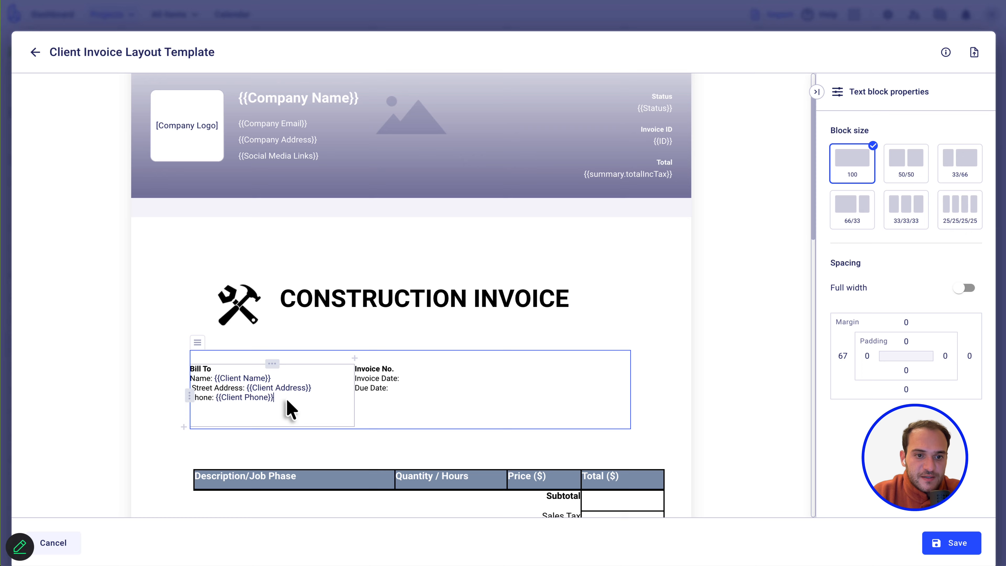
type("Email")
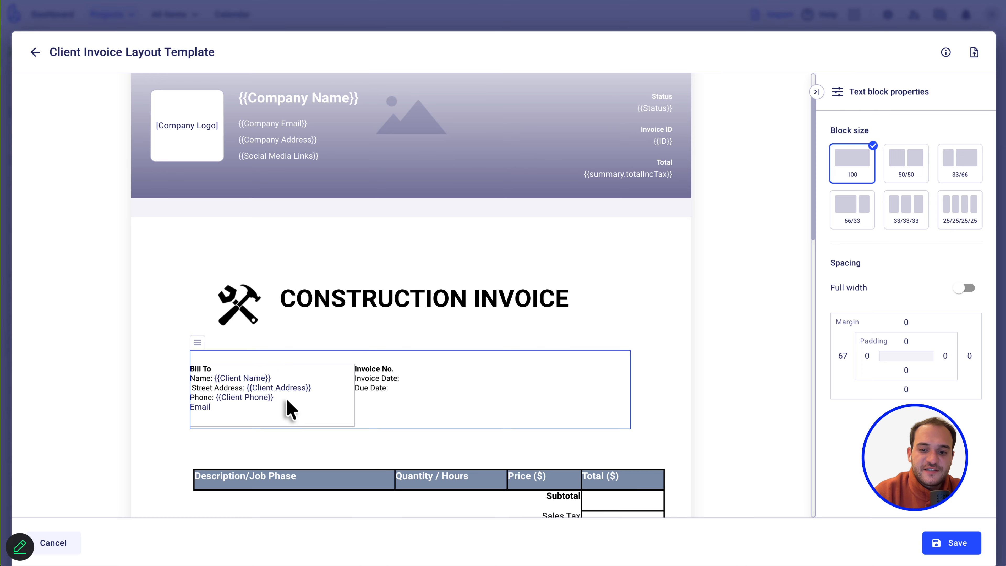
type(": {{clien")
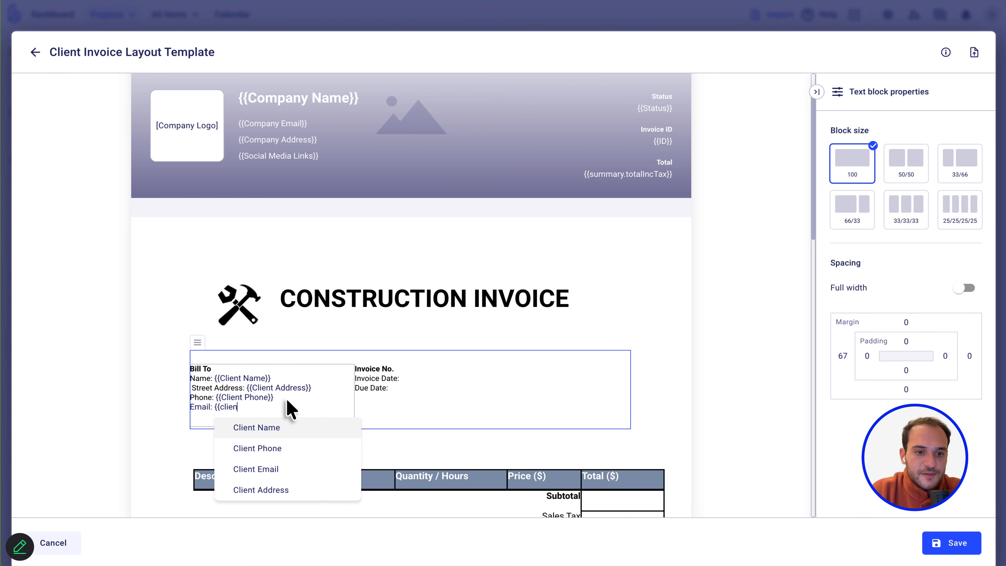
left_click(286, 476)
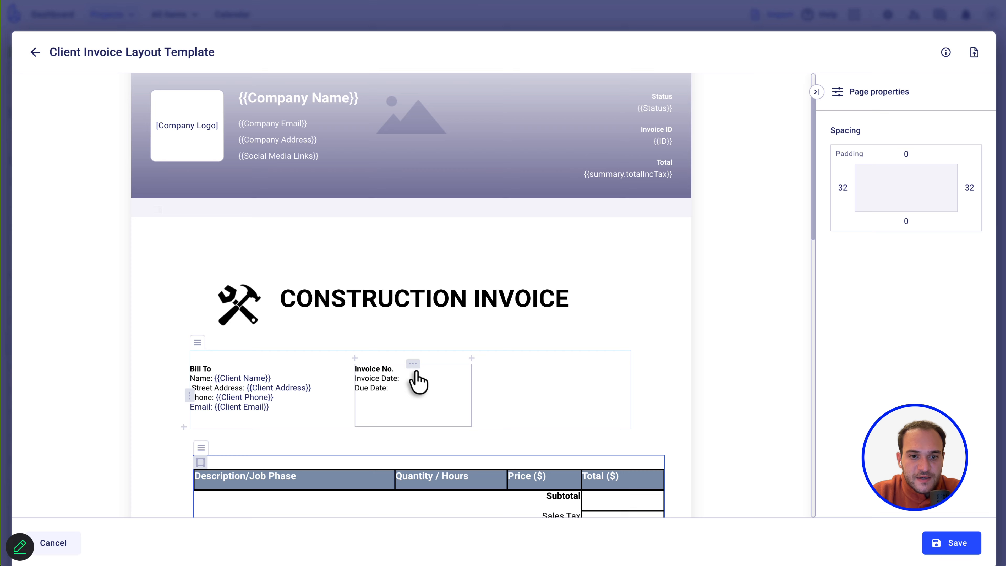
Fill Invoice No., Invoice Date and Due Date with the Invoice Name, Date and Due Date fields.
left_click(408, 382)
left_click(392, 378)
left_click(401, 374)
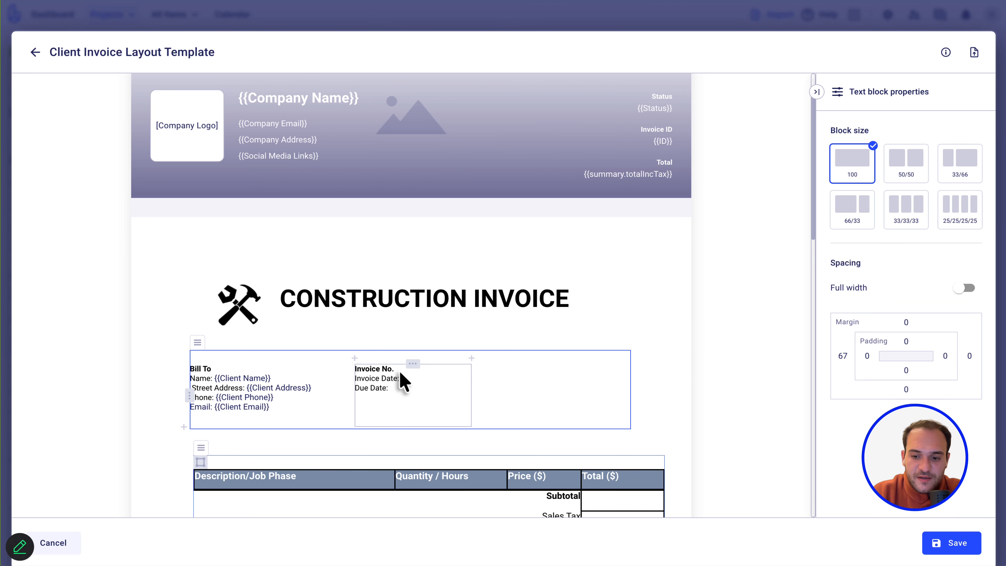
key("Return")
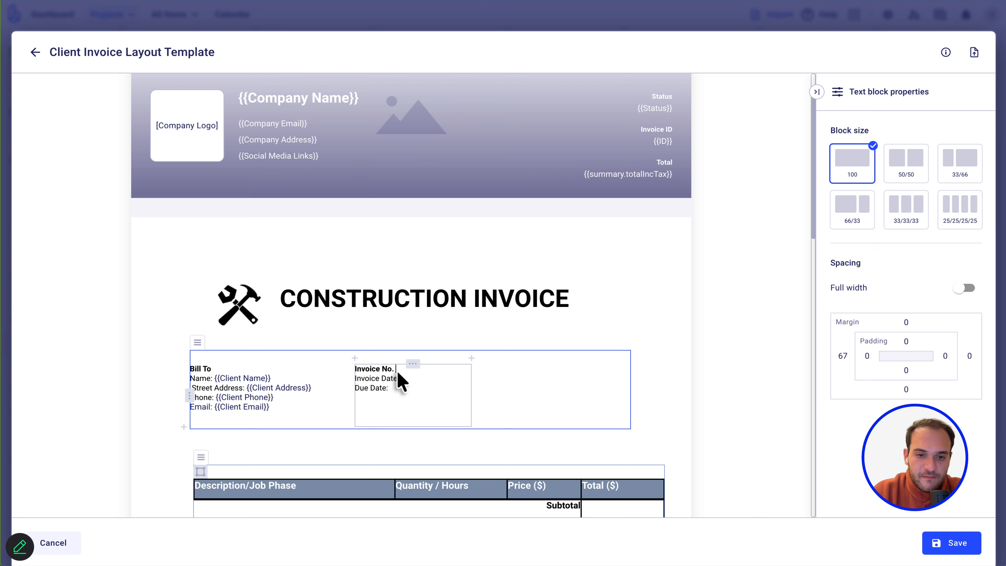
left_click(406, 377)
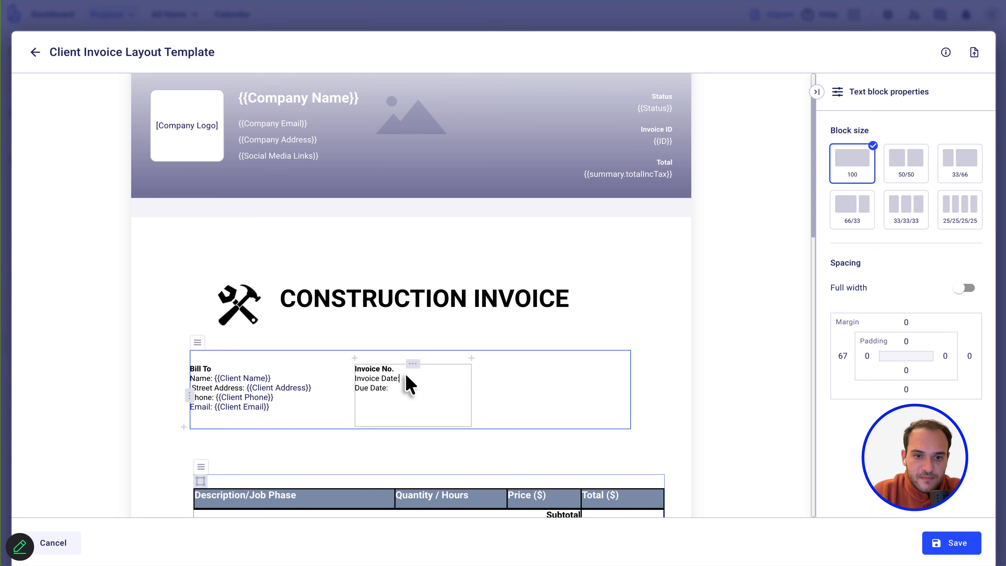
type("{{invoice")
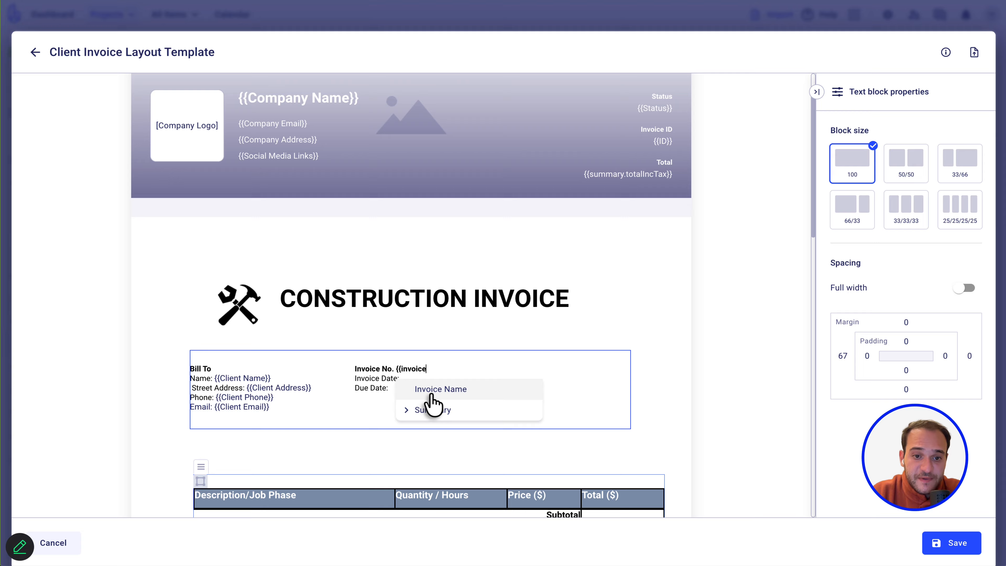
left_click(422, 383)
left_click(420, 380)
type("{{date")
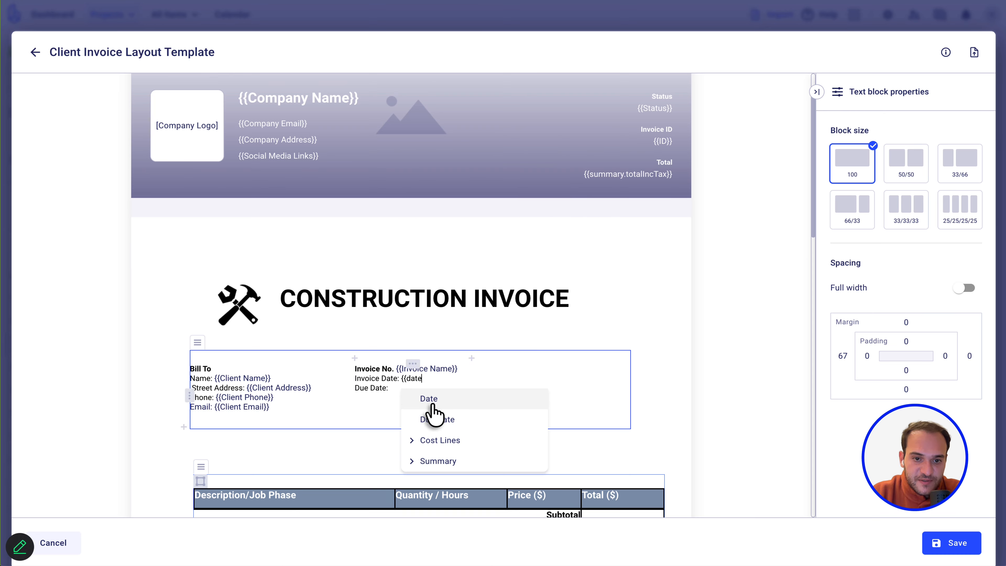
left_click(433, 405)
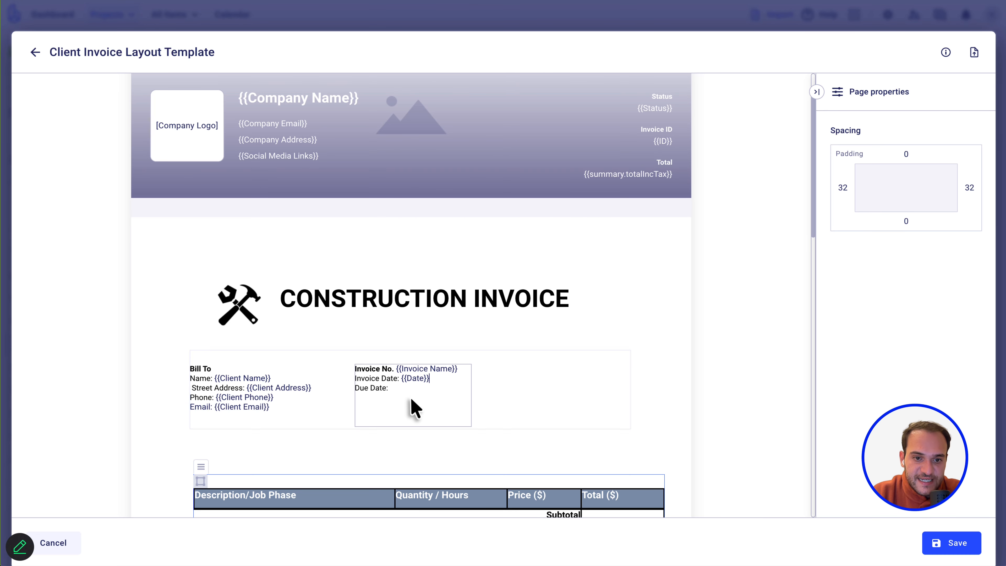
left_click(392, 388)
type("{{")
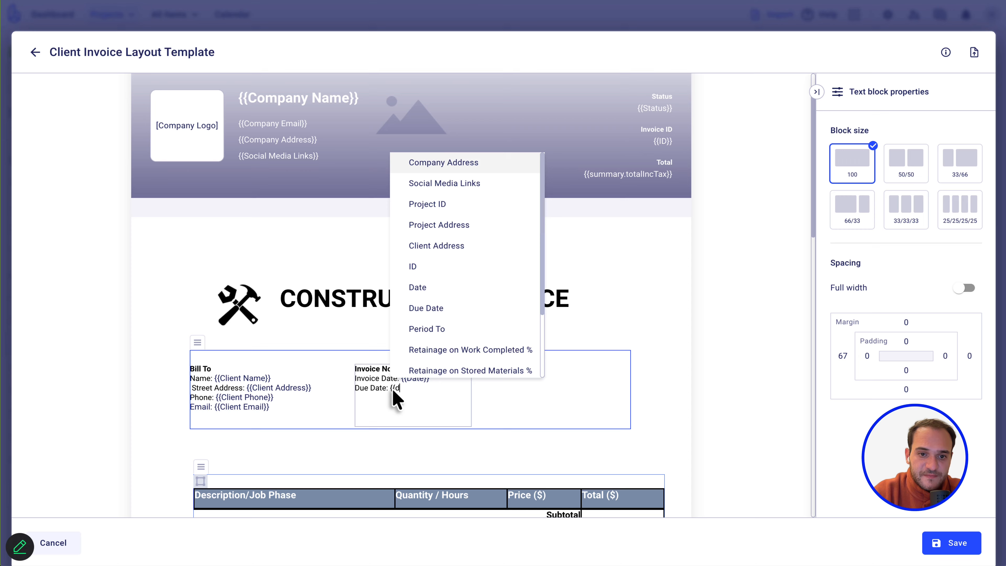
type("due")
left_click(412, 408)
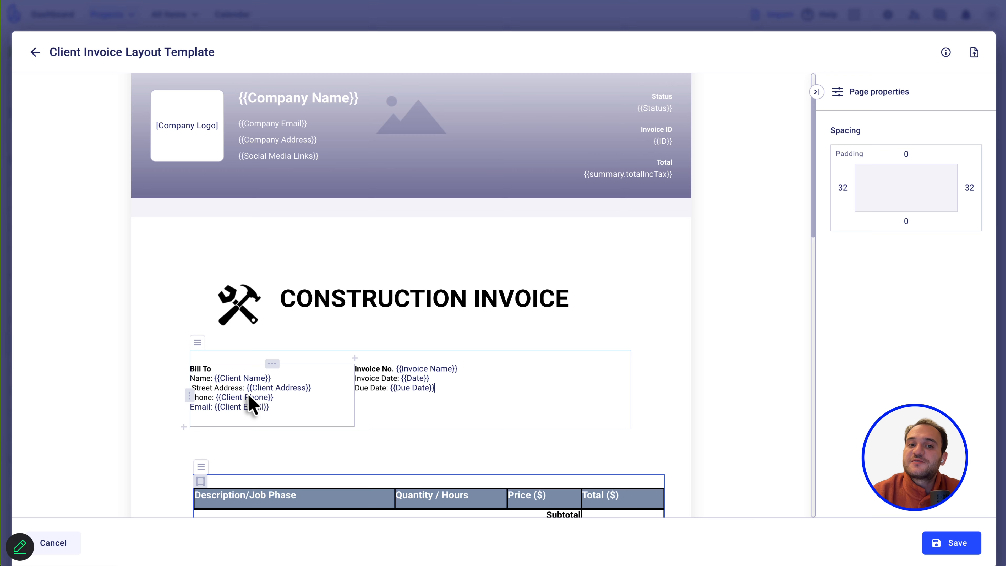
Add a row below Subtotal and paste the bold Subtotal label into it.
scroll(249, 404, "down", 3)
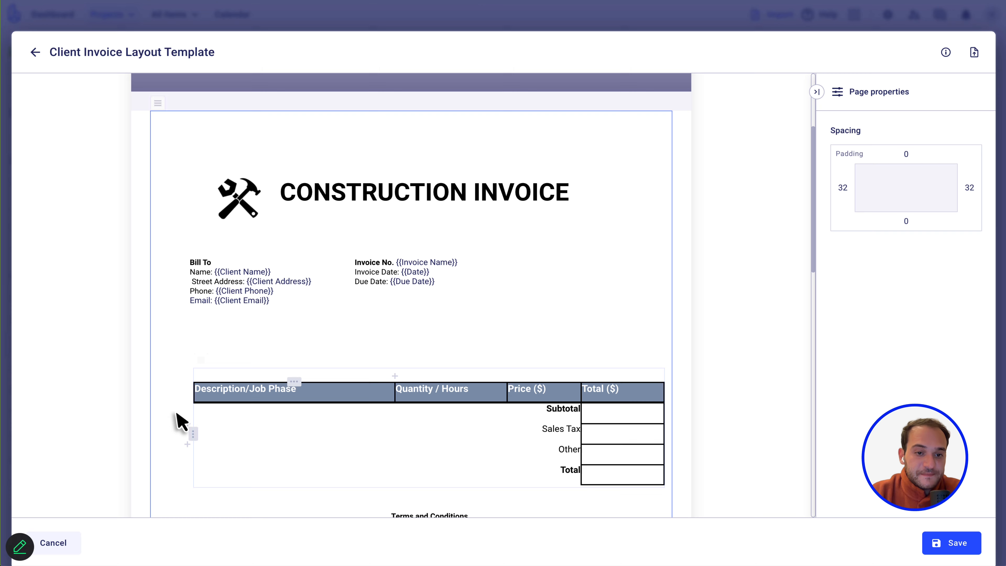
left_click(348, 325)
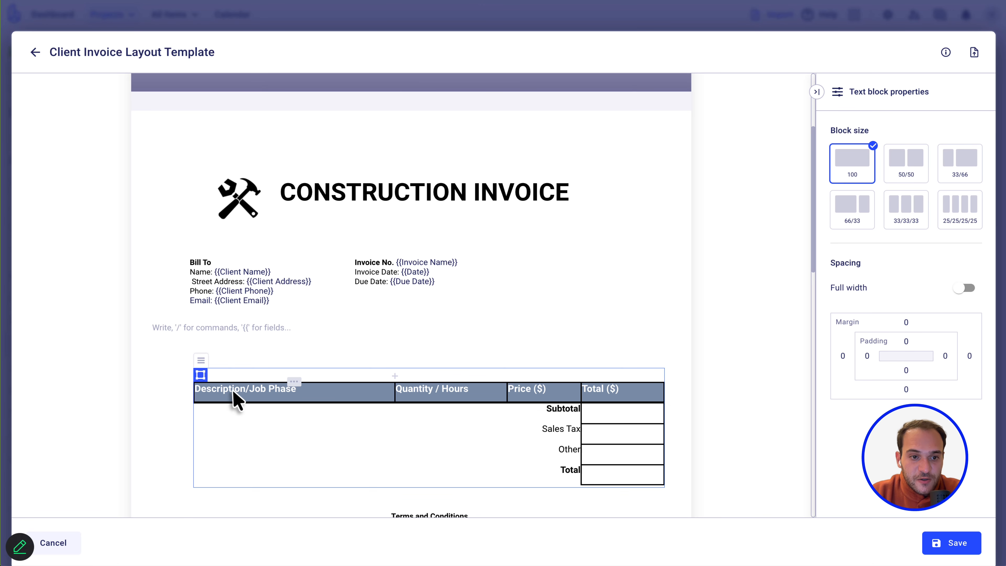
scroll(238, 301, "down", 3)
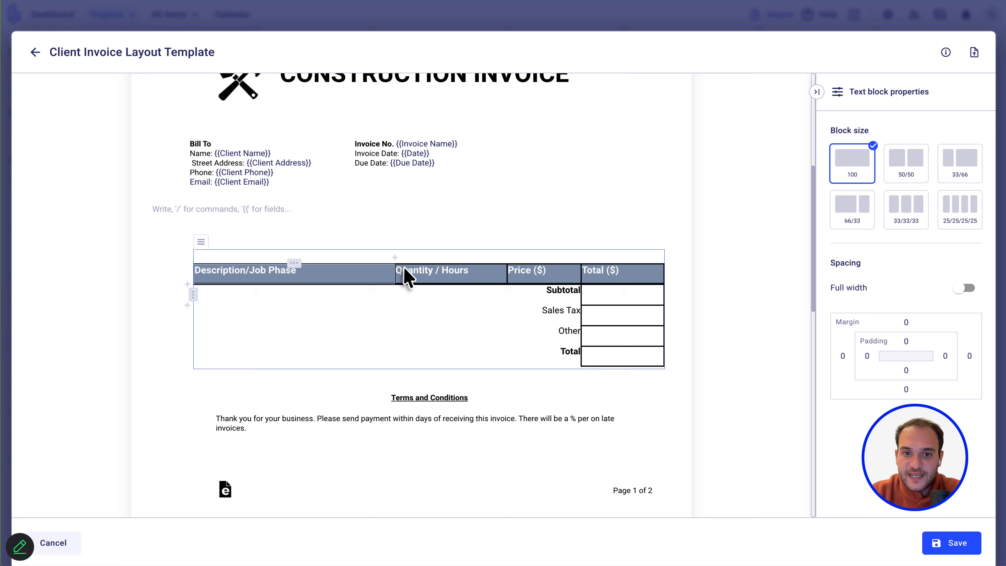
left_click(187, 284)
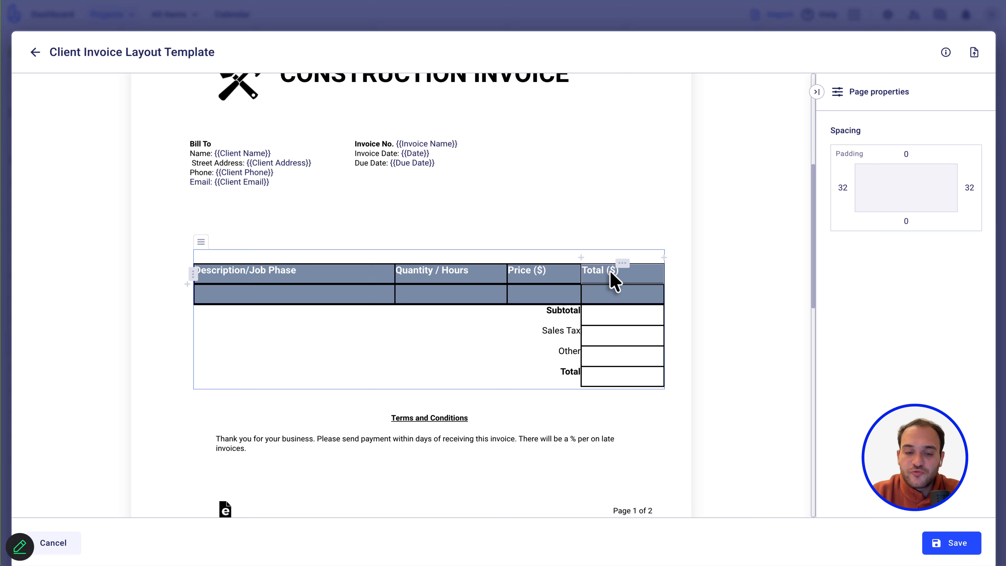
key("ctrl+z")
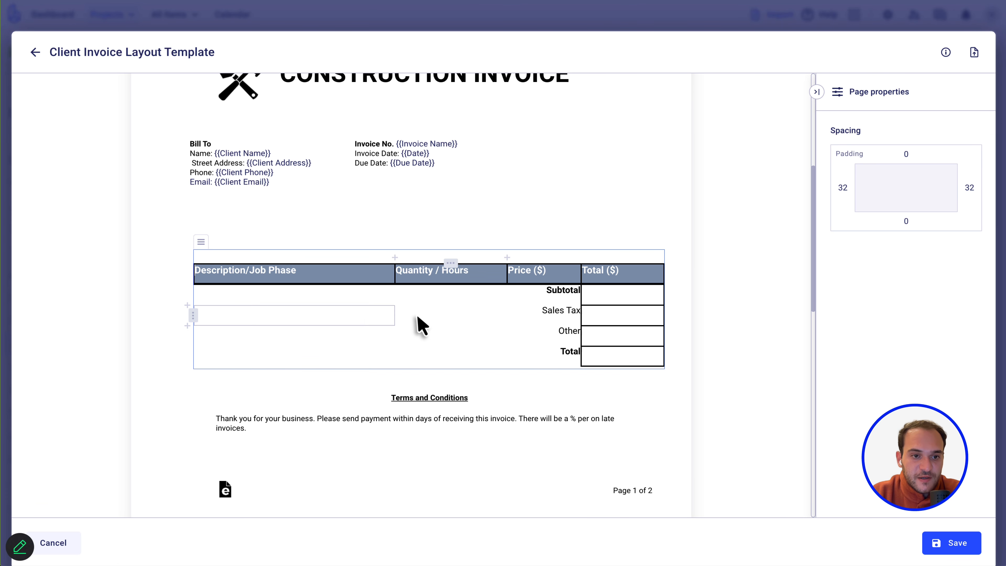
left_click(187, 305)
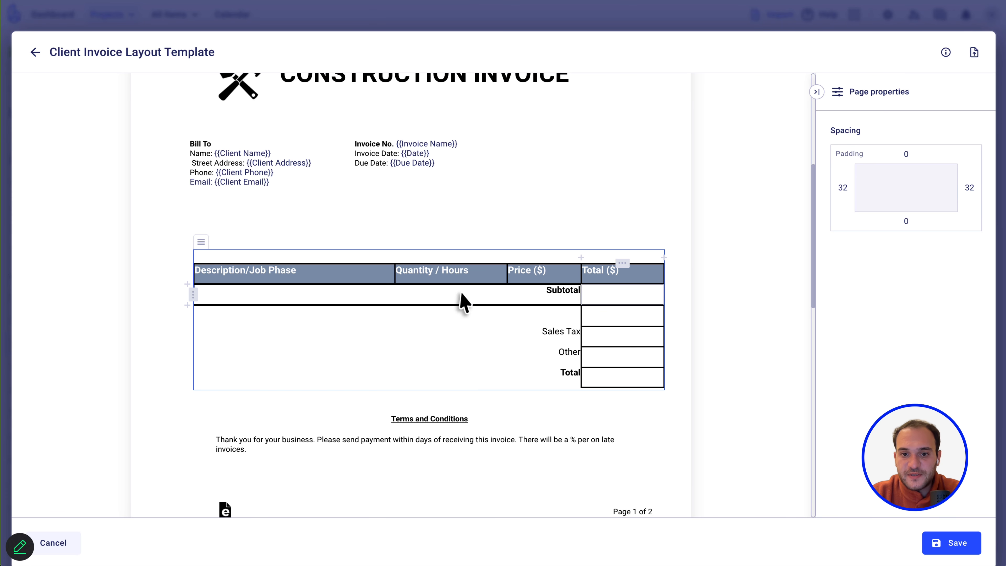
left_click(546, 294)
double_click(546, 294)
key("ctrl+c")
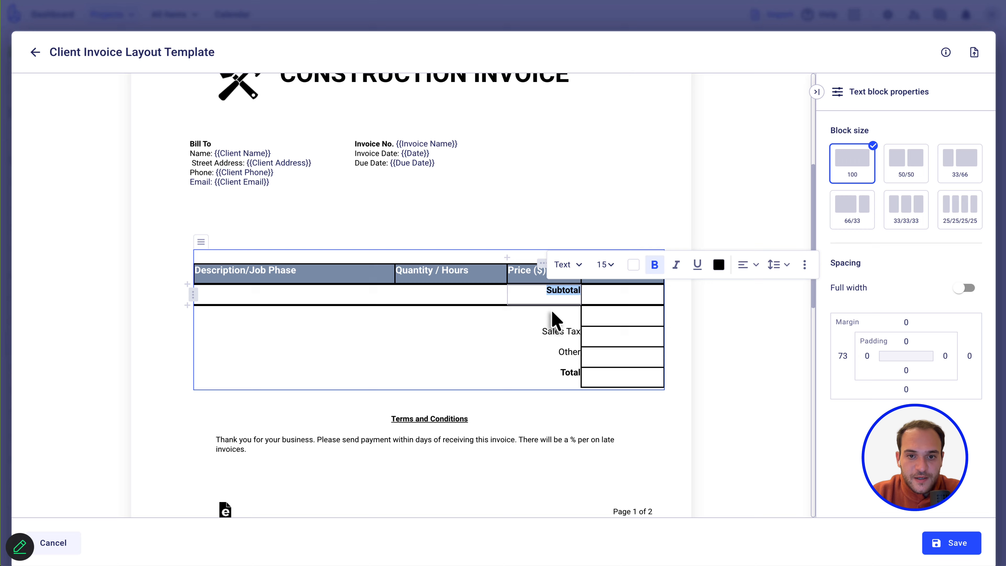
left_click(553, 320)
key("ctrl+v")
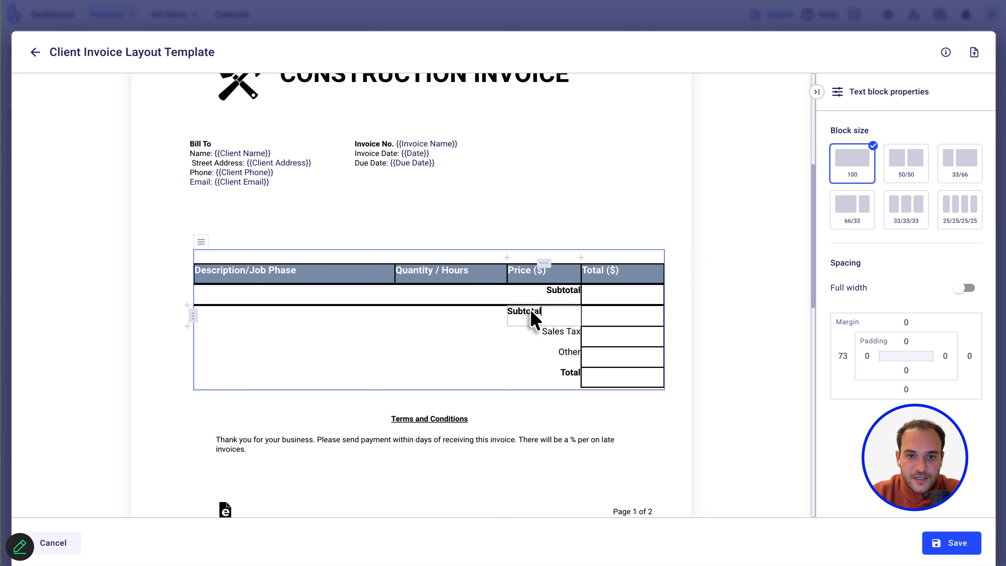
Right-align the new Subtotal label and delete the stray Subtotal from the Price cell.
double_click(531, 310)
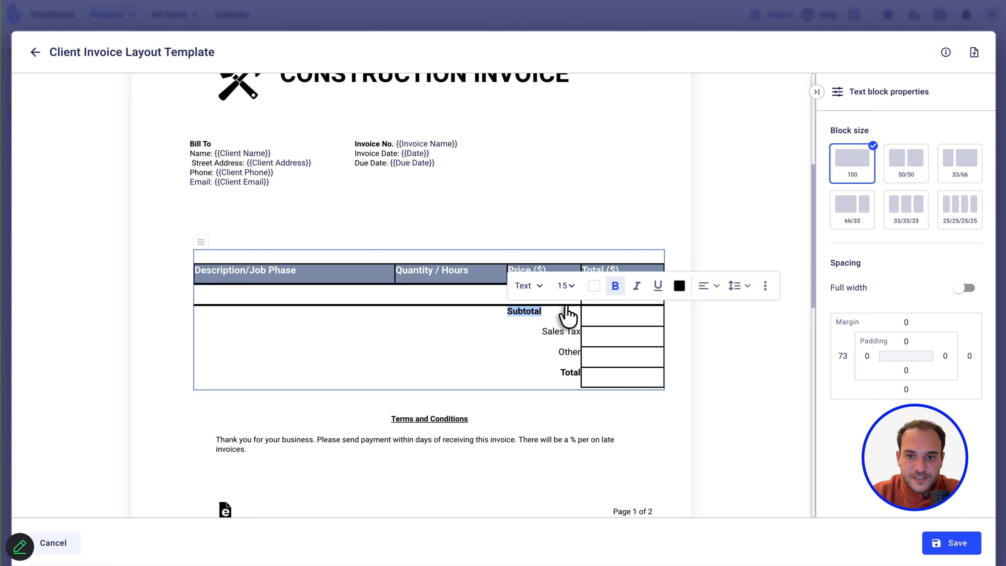
left_click(711, 289)
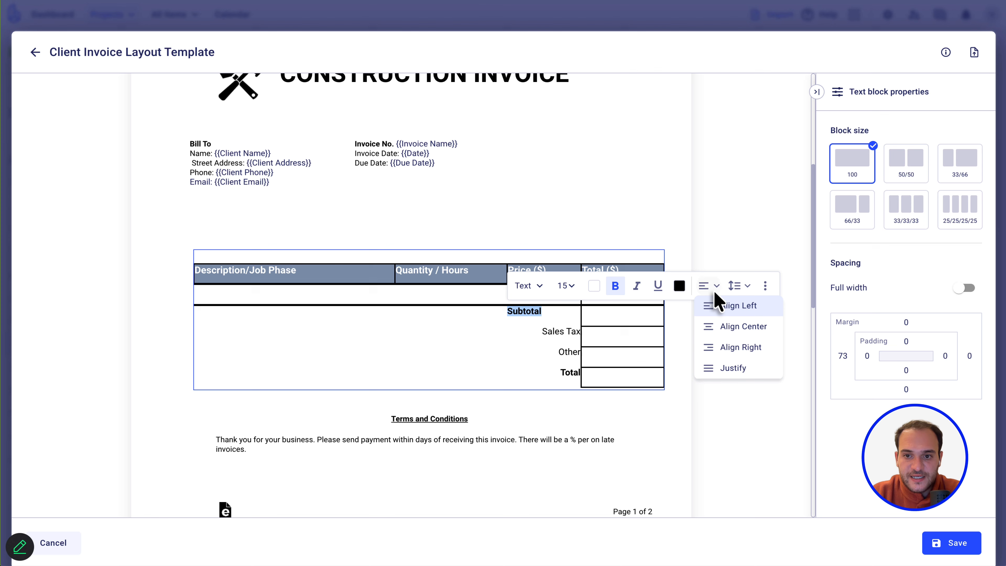
left_click(712, 347)
left_click(566, 296)
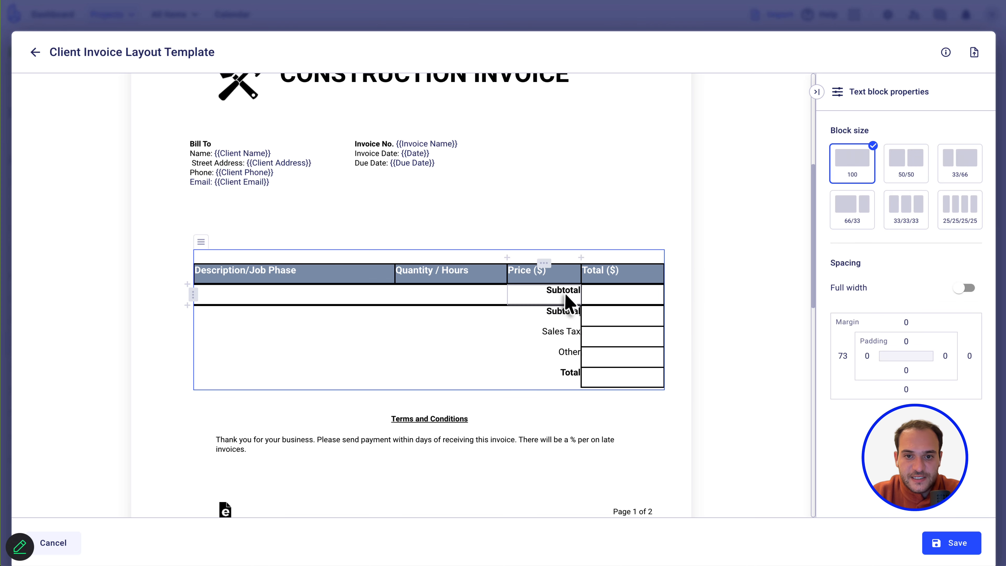
double_click(566, 297)
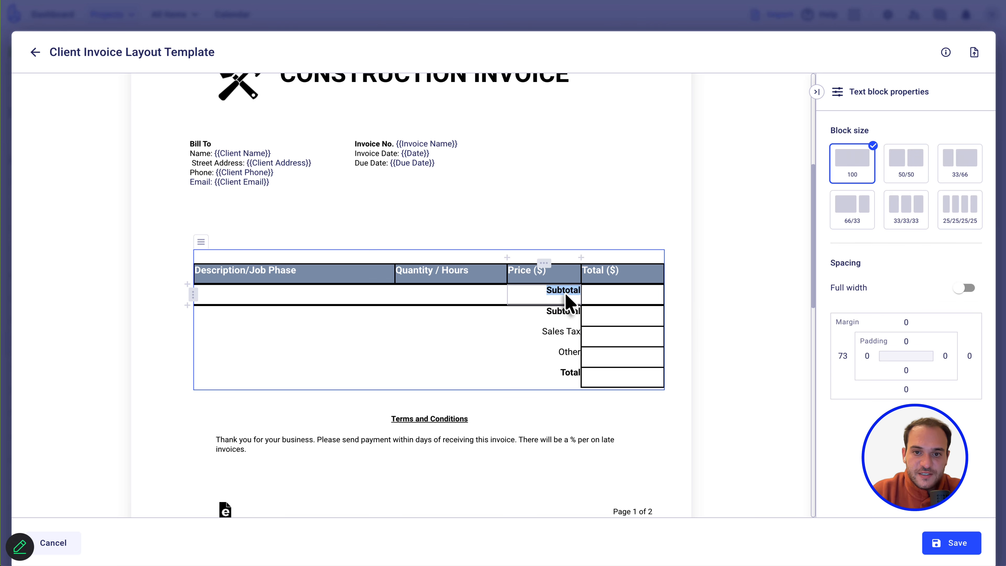
key("BackSpace")
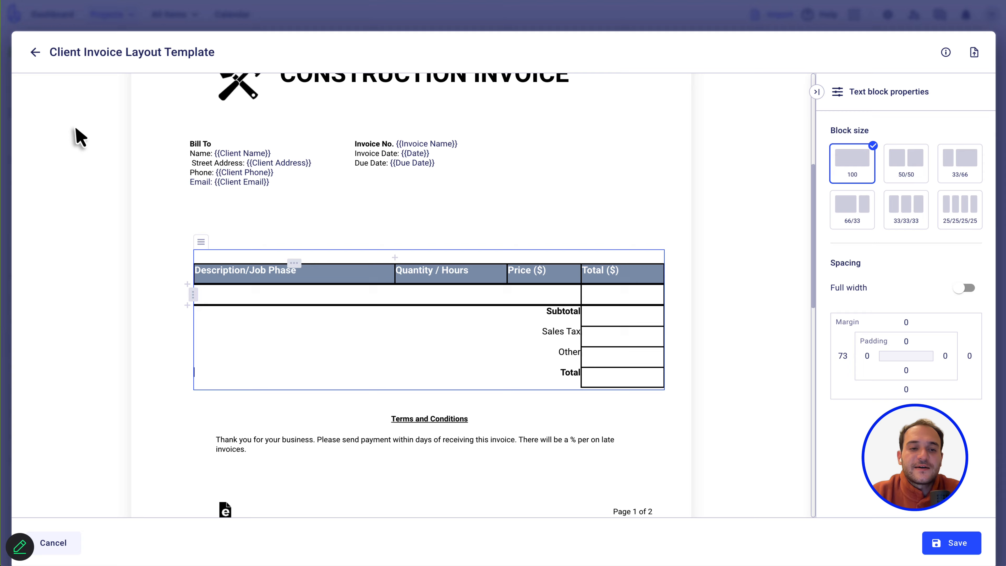
Insert the Cost Lines > Contract Price > Line Start field into the empty Description cell.
left_click(352, 220)
left_click(245, 302)
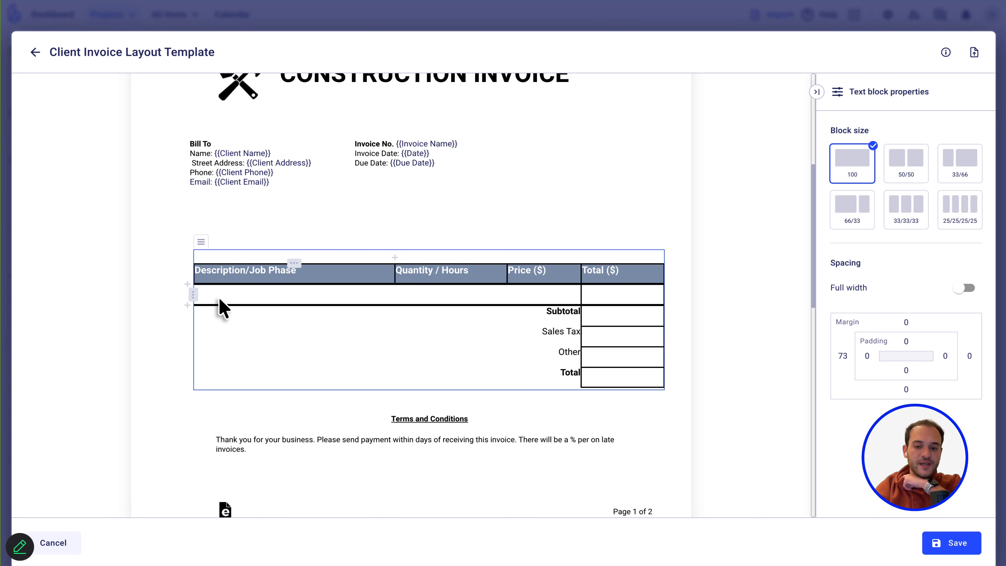
type("{{")
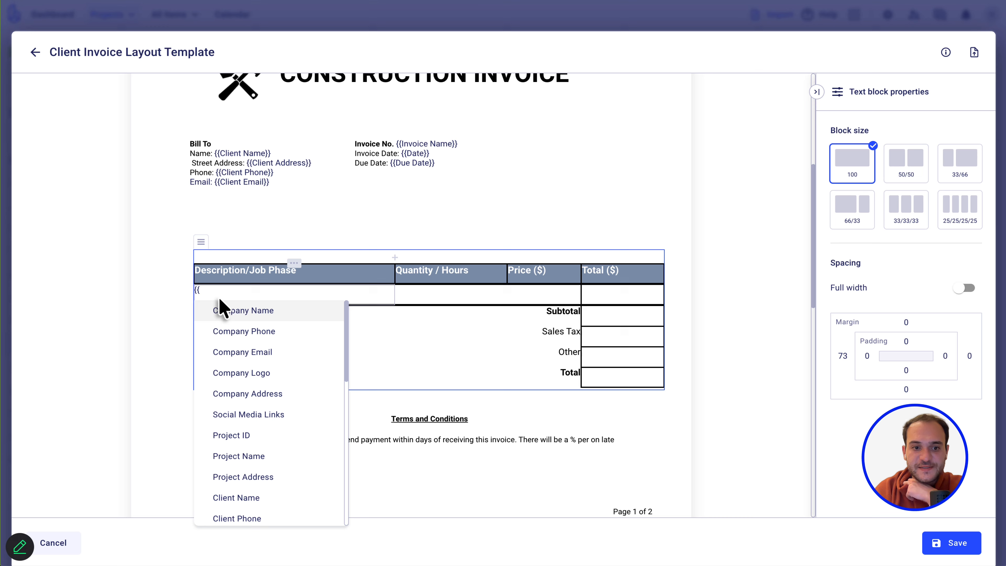
scroll(224, 400, "down", 10)
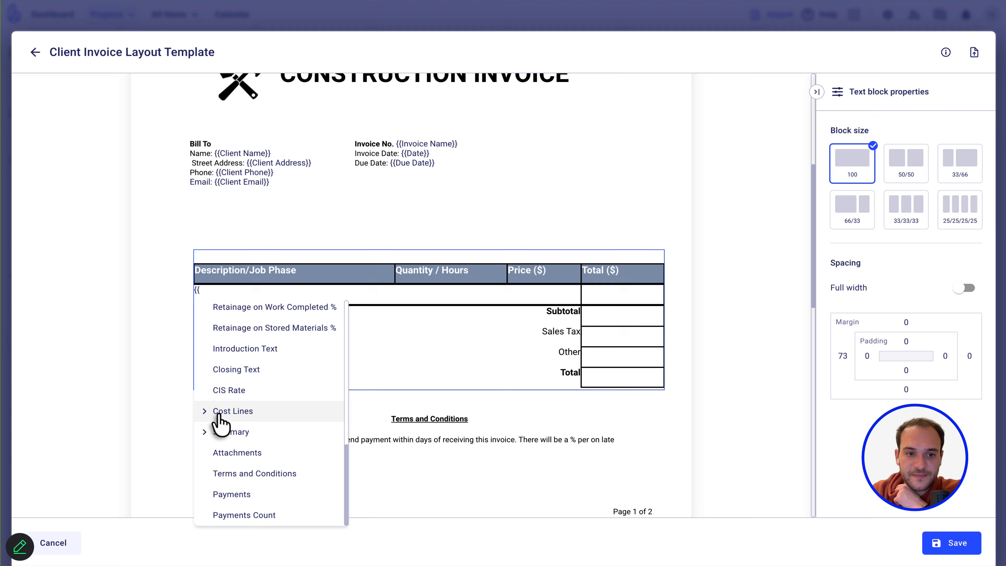
left_click(218, 414)
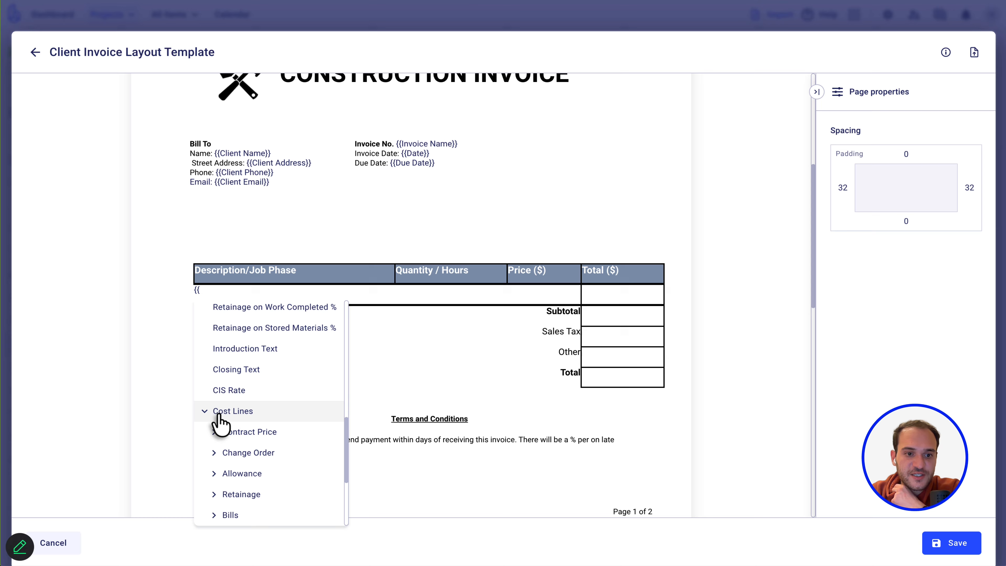
scroll(219, 420, "down", 2)
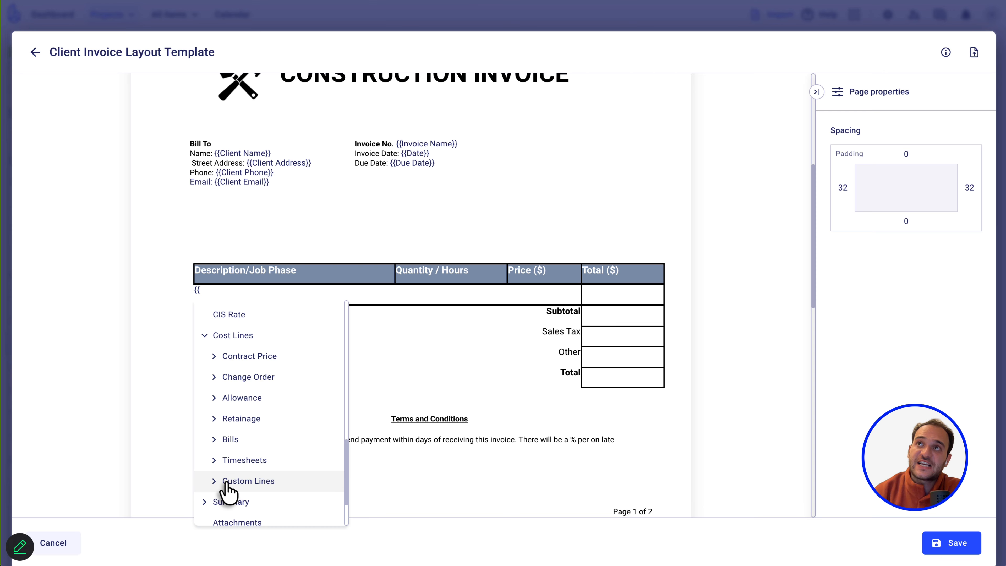
left_click(242, 356)
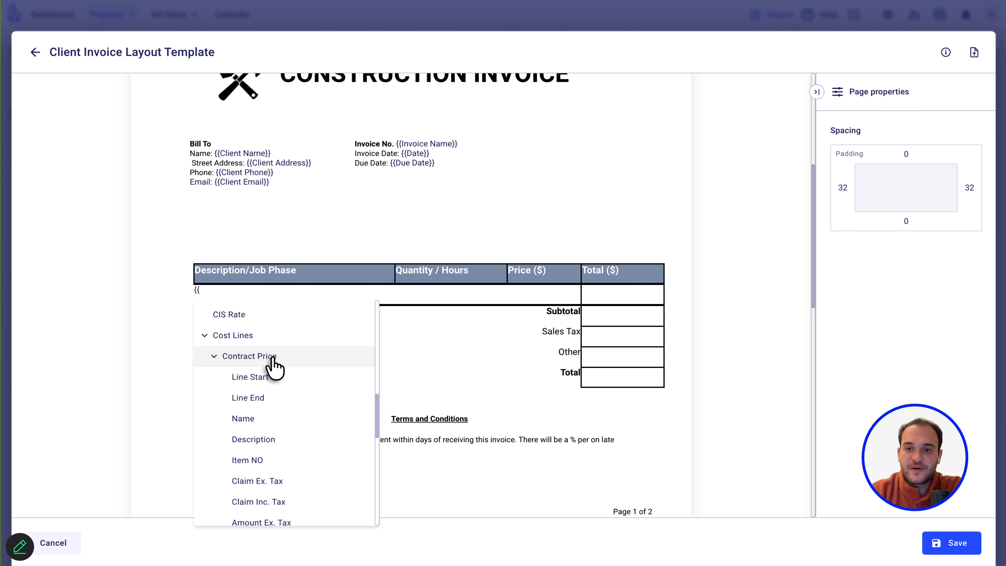
left_click(266, 378)
Add the cost-line Name field after Line Start in the same cell.
left_click(342, 292)
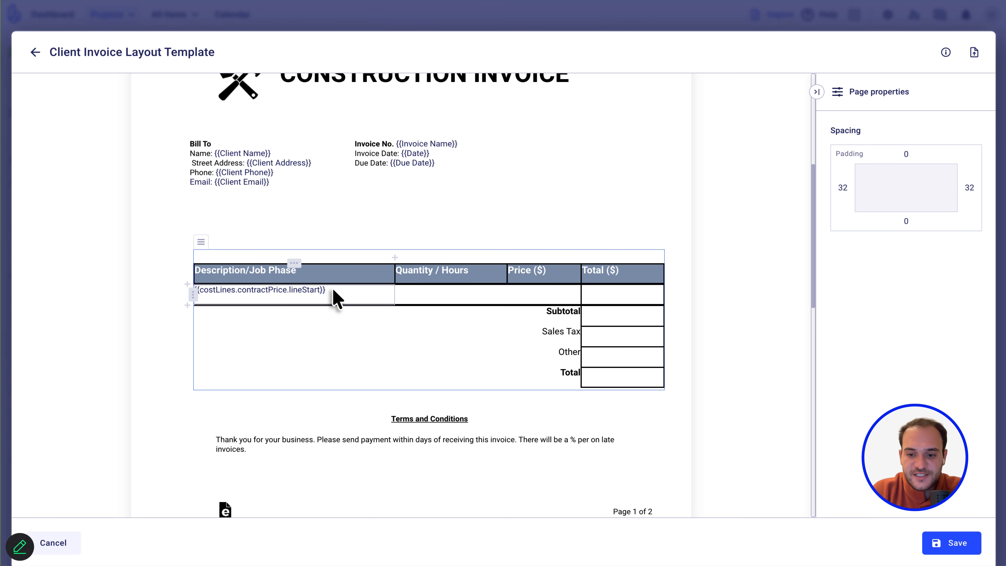
type("{{")
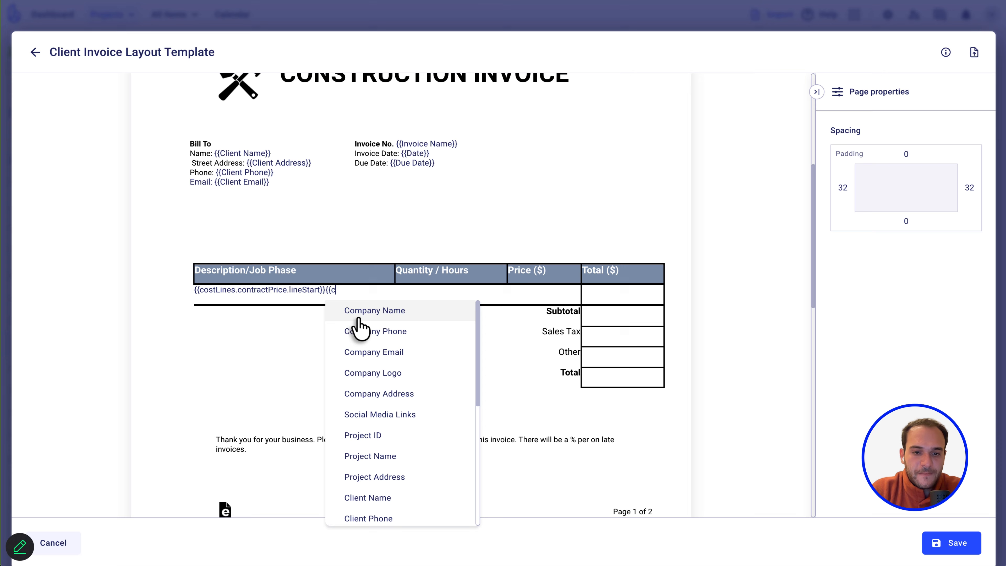
type("con")
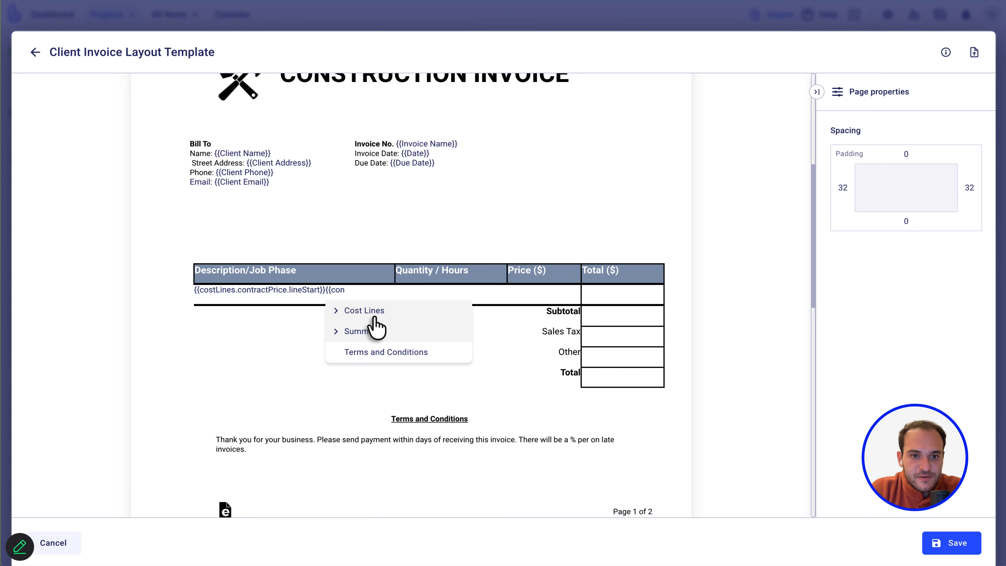
left_click(374, 313)
left_click(376, 335)
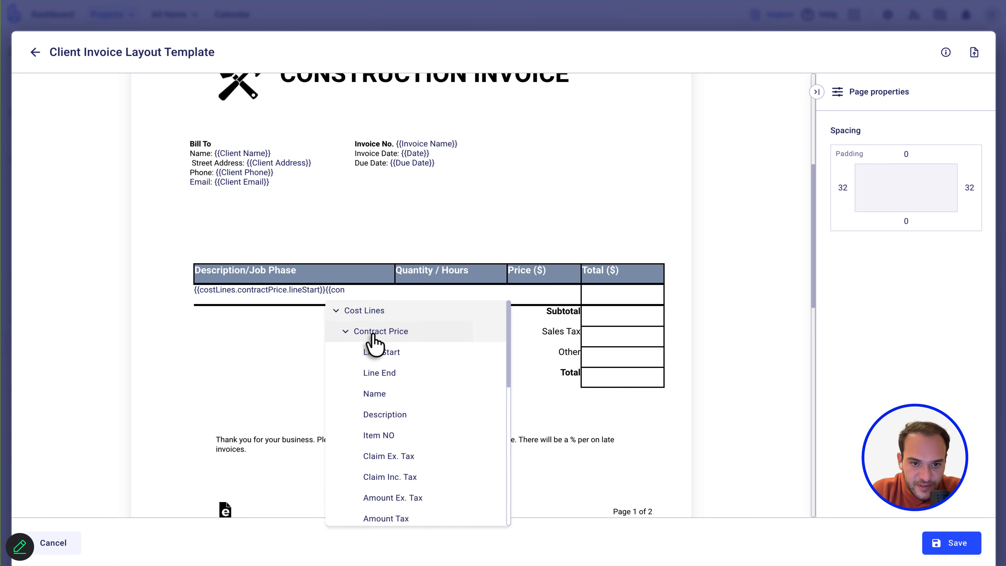
scroll(411, 496, "down", 1)
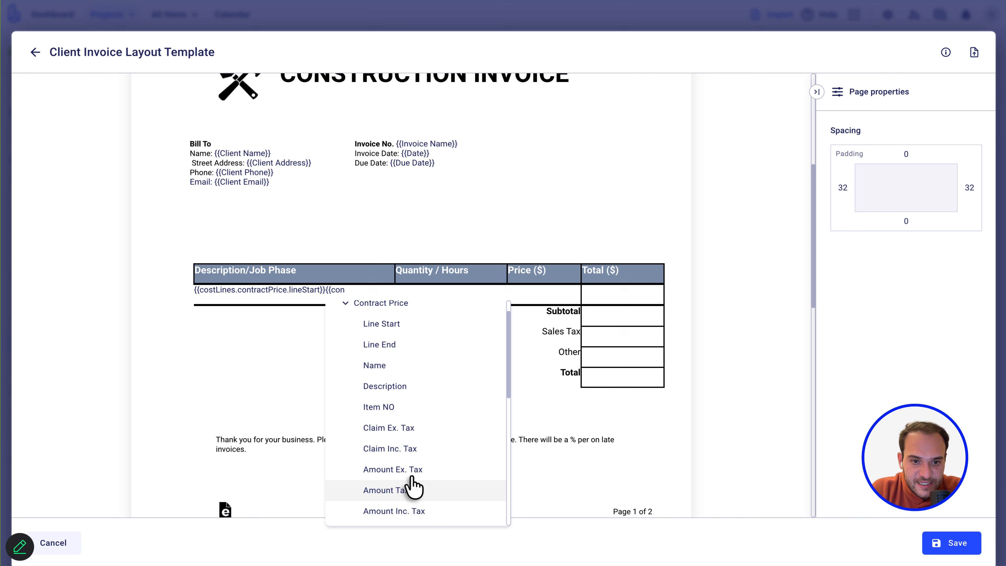
left_click(383, 367)
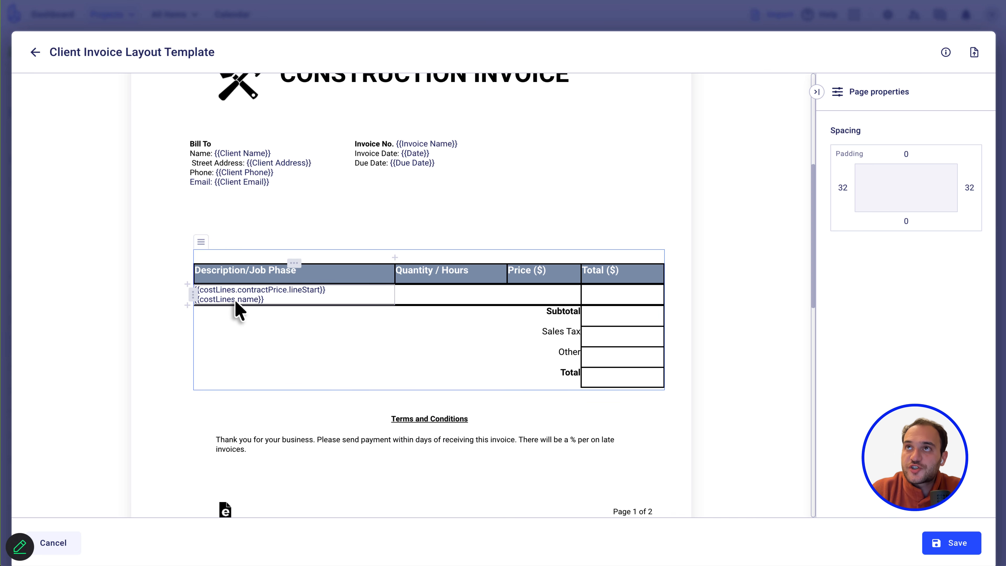
Make both cost-line merge fields in the Description cell bold.
left_click_drag(270, 301, 197, 302)
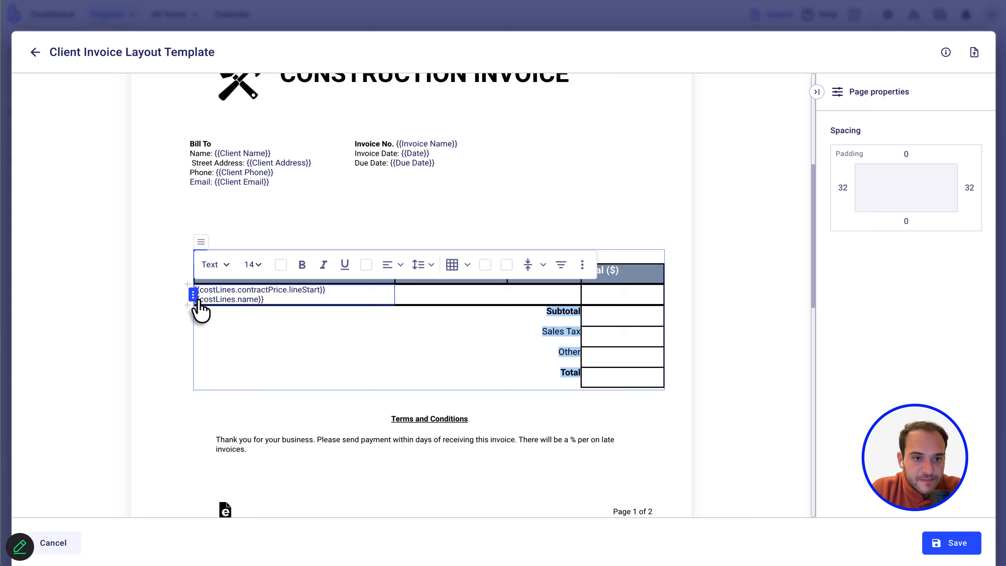
left_click(217, 301)
left_click_drag(264, 300, 202, 299)
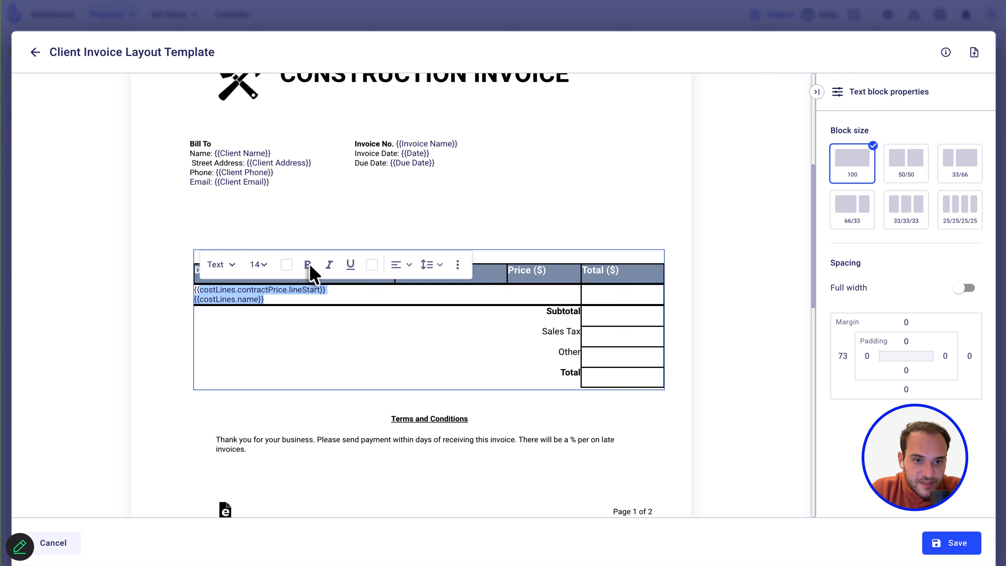
left_click(311, 266)
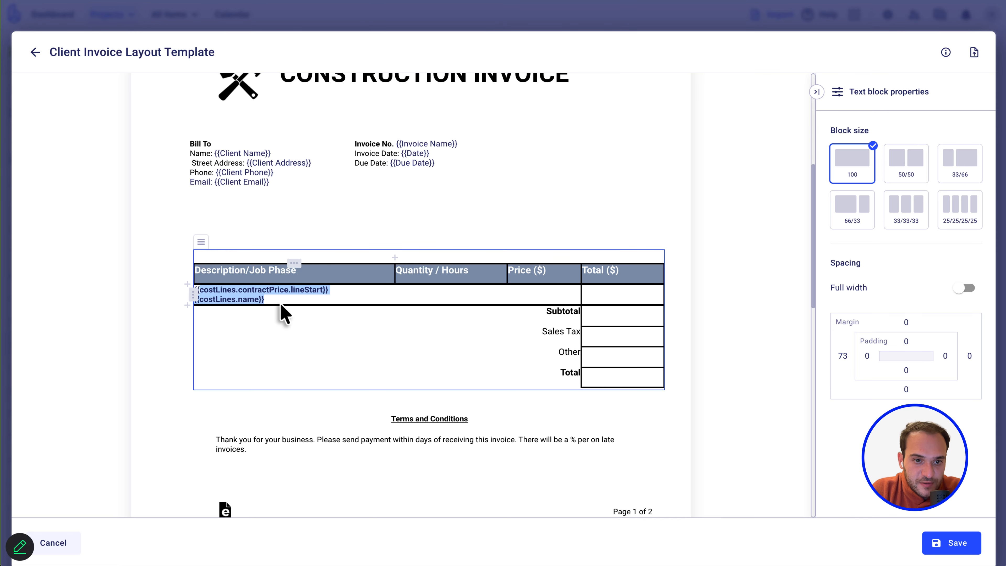
left_click(258, 236)
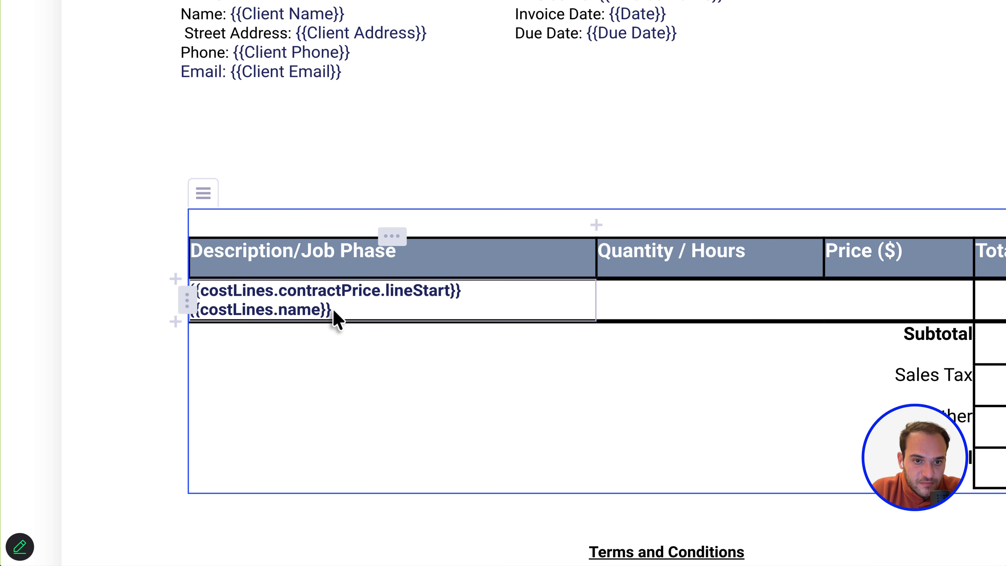
left_click_drag(332, 313, 196, 293)
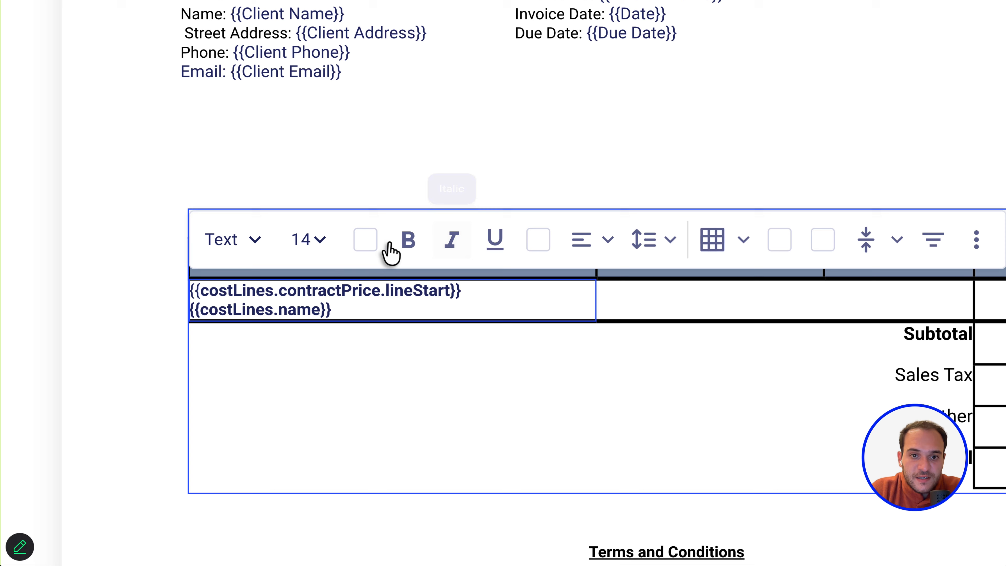
left_click(411, 241)
left_click(412, 241)
left_click(412, 242)
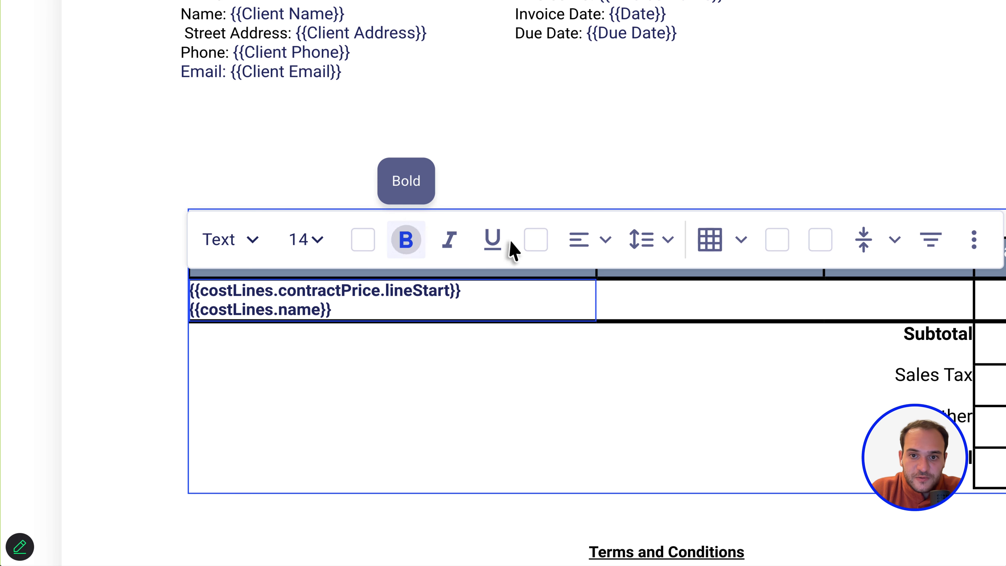
Center-align the bold cost-line fields within their cell.
left_click(600, 240)
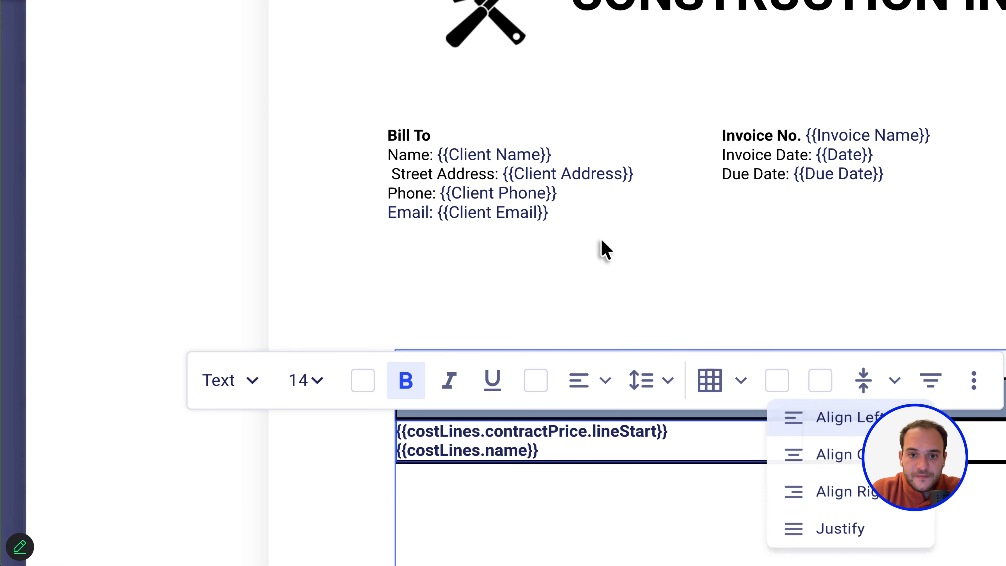
left_click(600, 240)
scroll(714, 315, "down", 2)
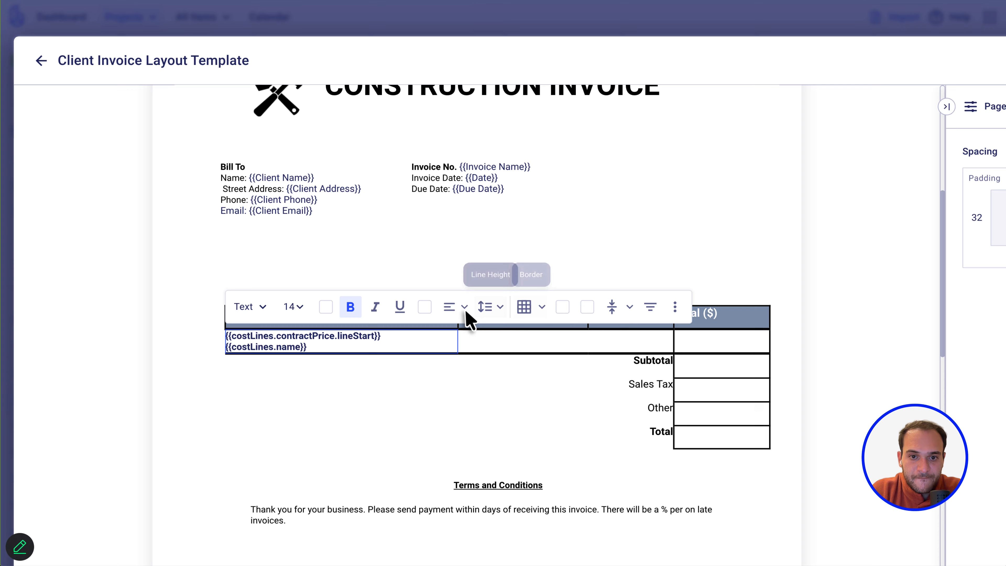
left_click(453, 308)
left_click(473, 355)
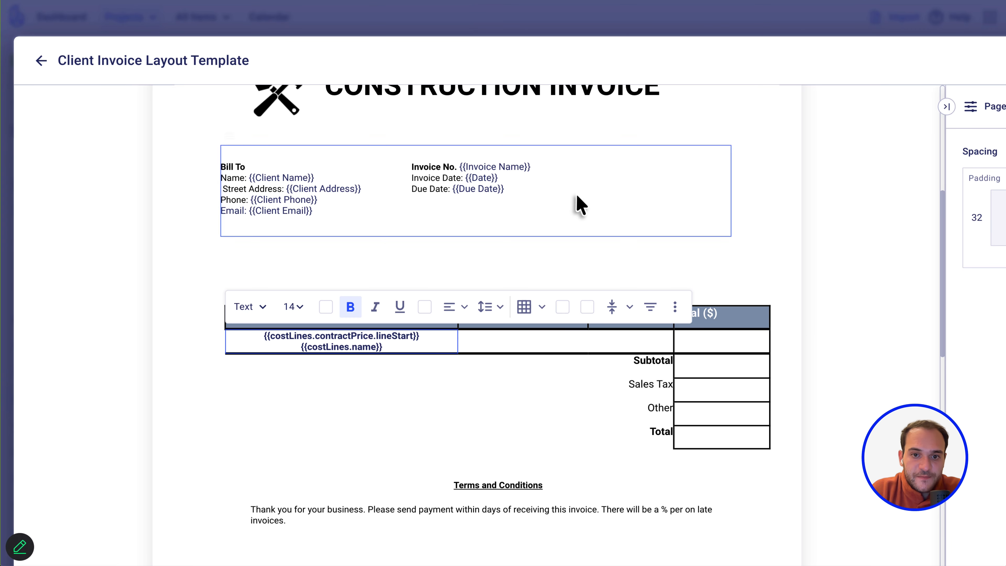
left_click(581, 226)
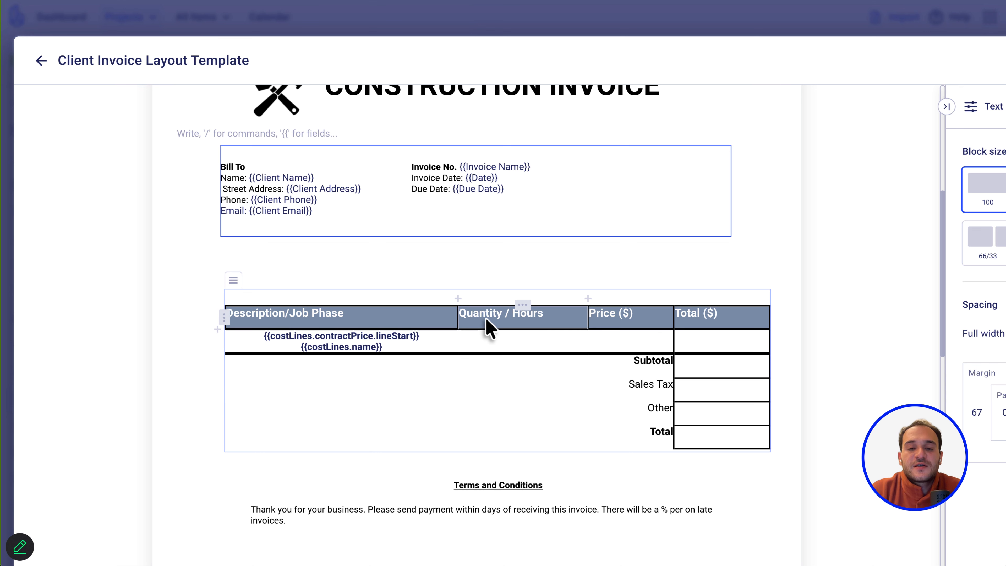
left_click(550, 343)
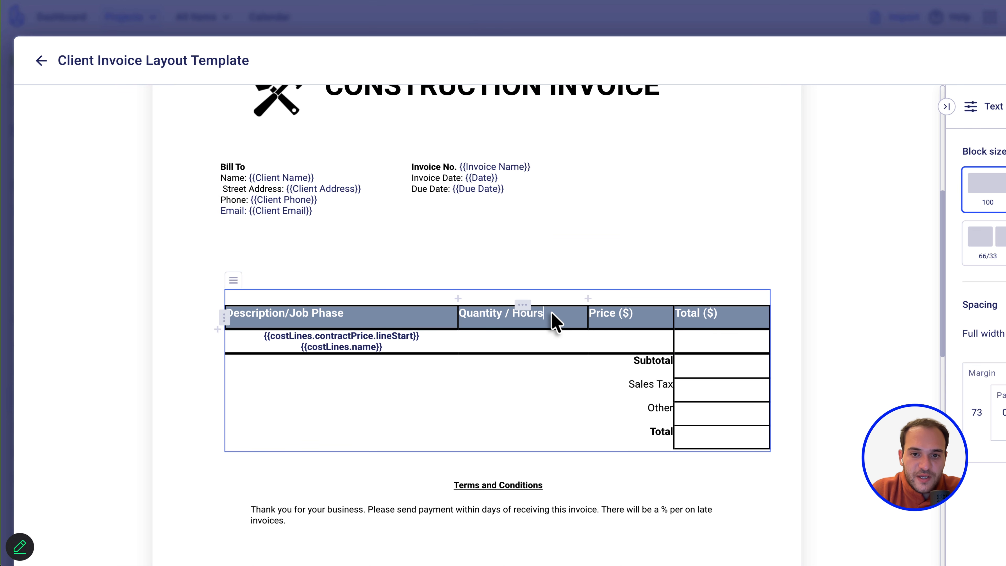
left_click_drag(554, 320, 462, 314)
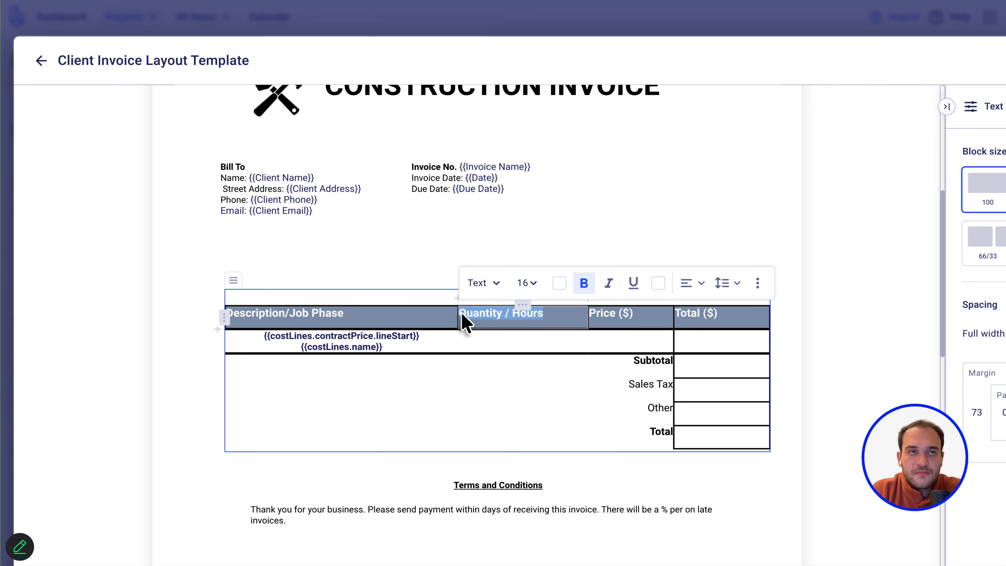
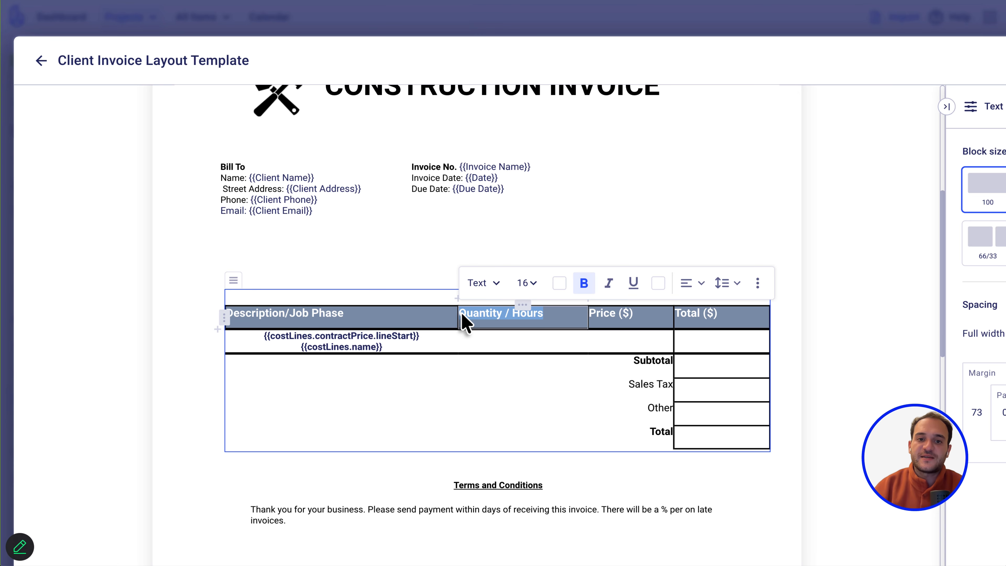
Rename the Quantity / Hours column header to 'Previously Billed'.
type("Previouse")
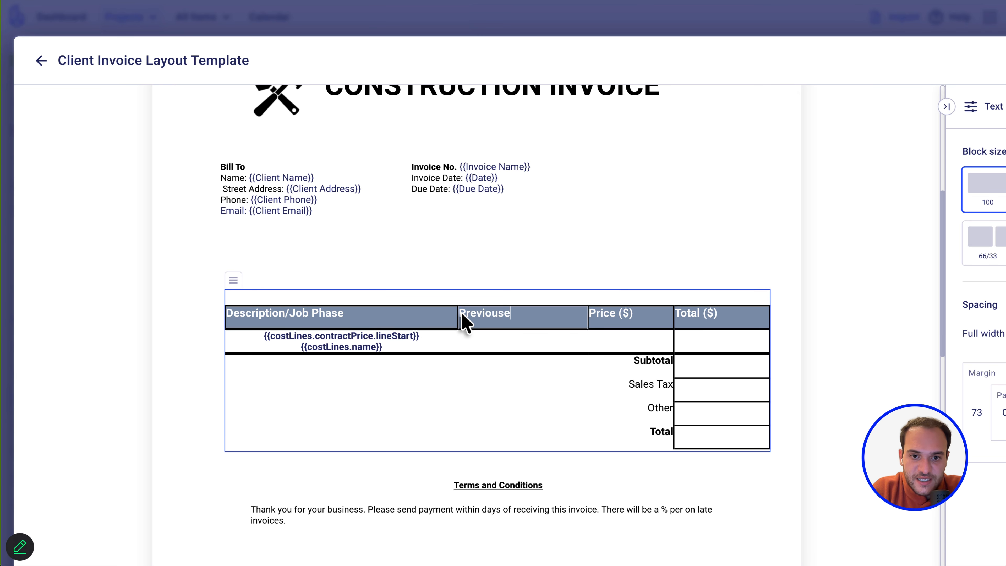
key("BackSpace")
type("l")
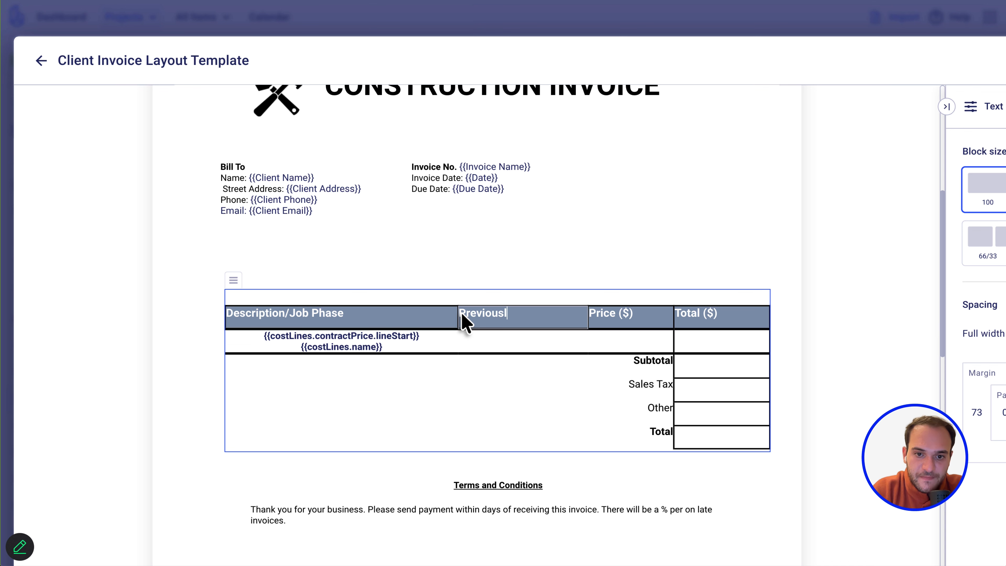
type("y Billed")
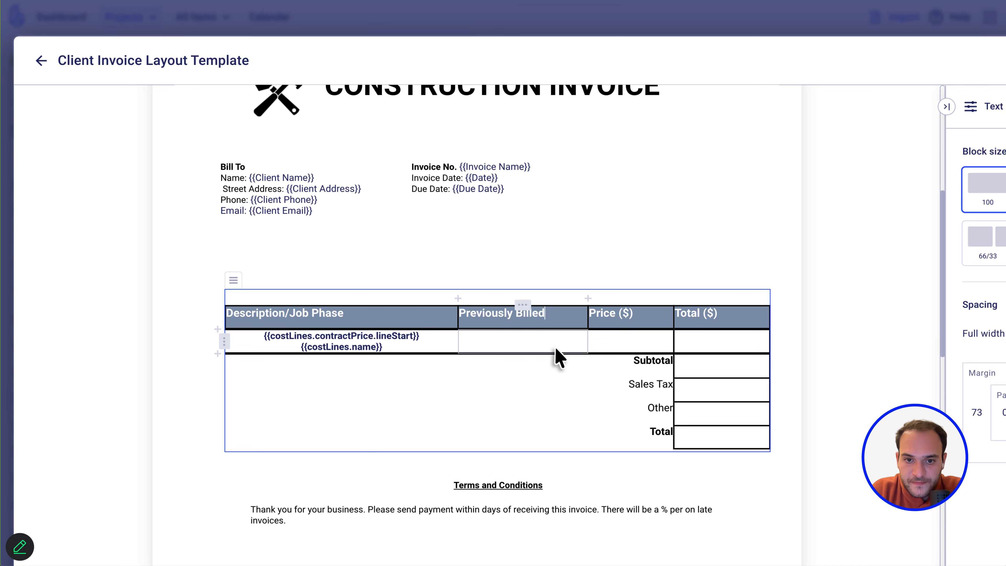
Insert a centred {{costLines.claimedPreviously}} (Work Completed Previously) placeholder in the cell below.
left_click(552, 341)
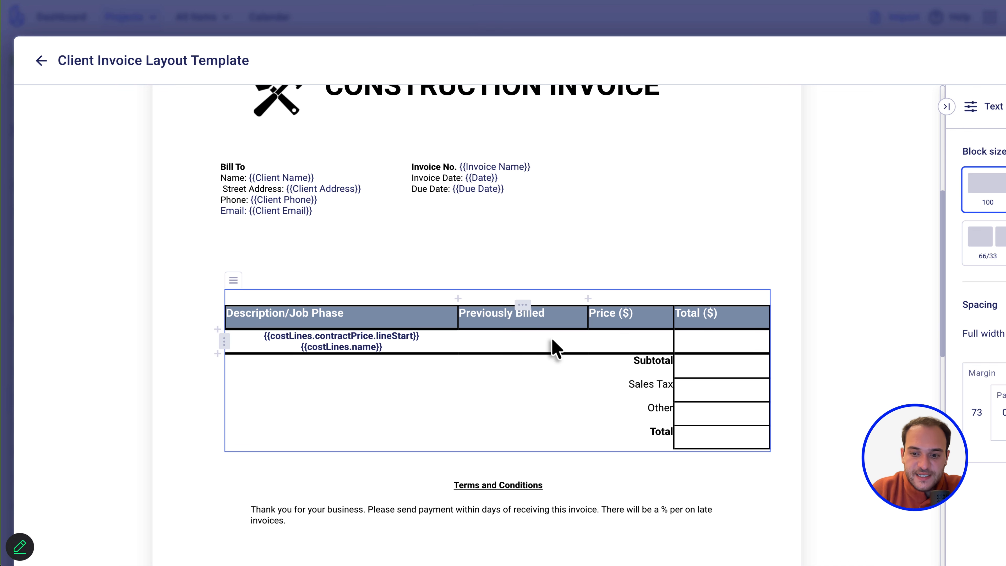
type("{{")
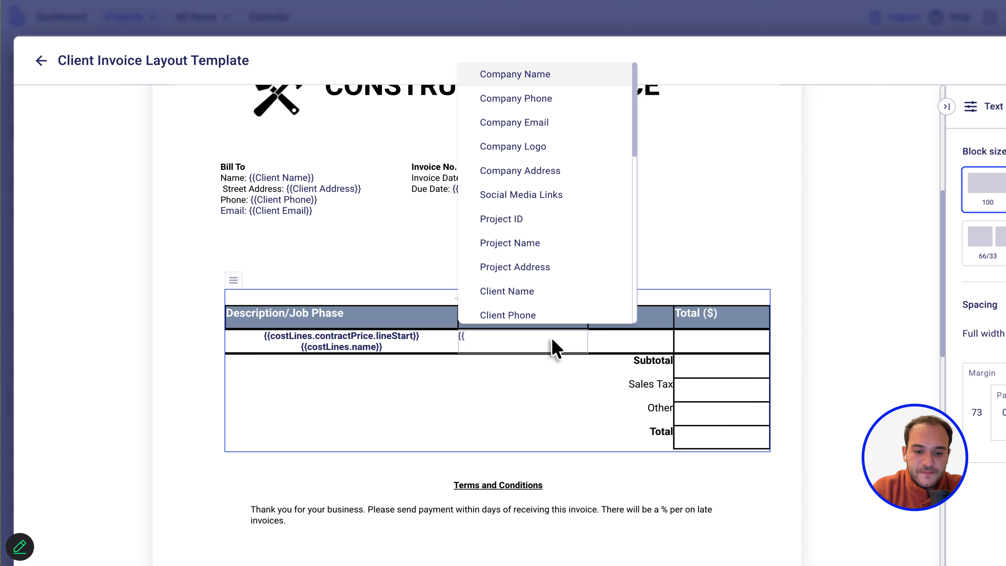
type("pre")
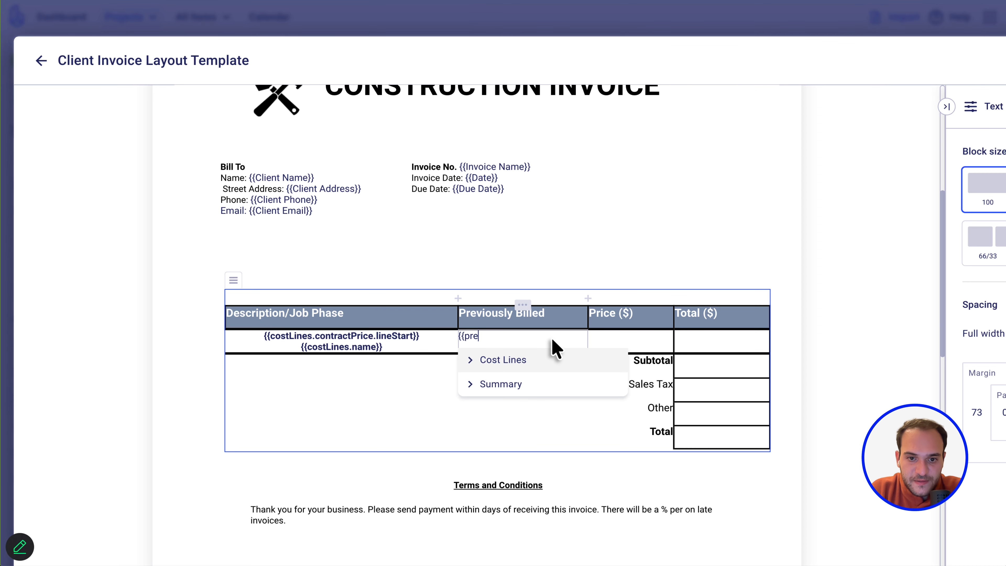
left_click(545, 364)
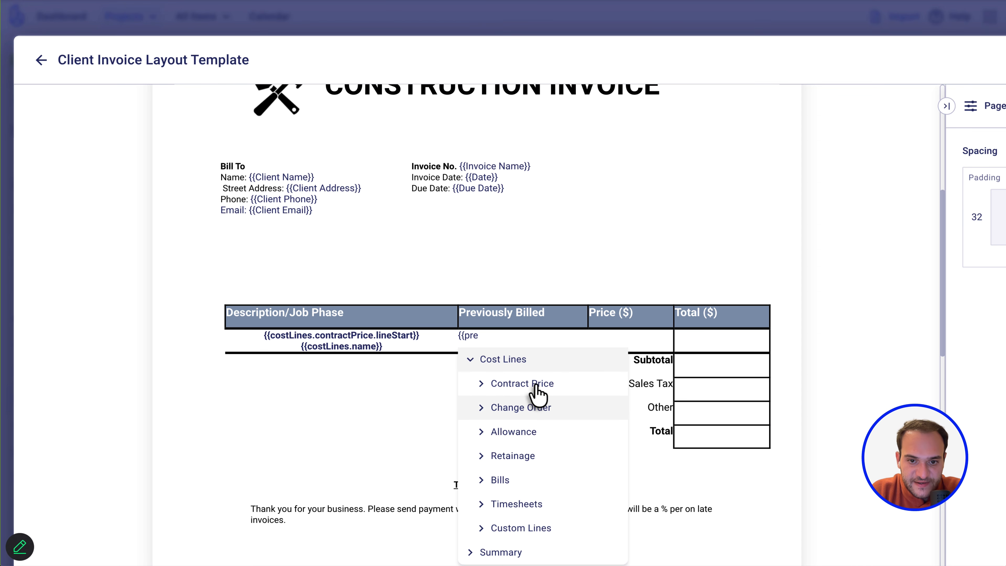
left_click(537, 384)
scroll(536, 388, "down", 4)
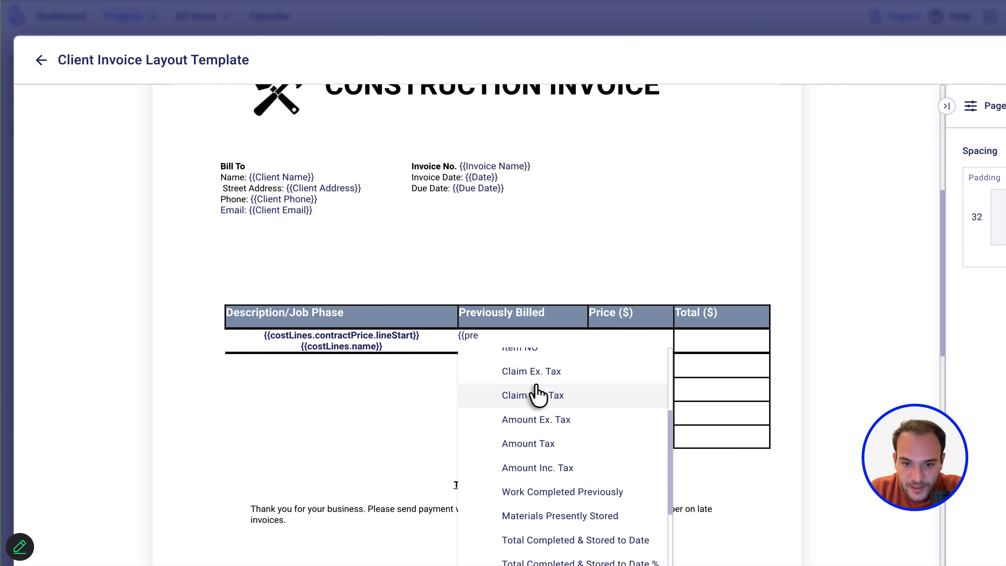
left_click(533, 491)
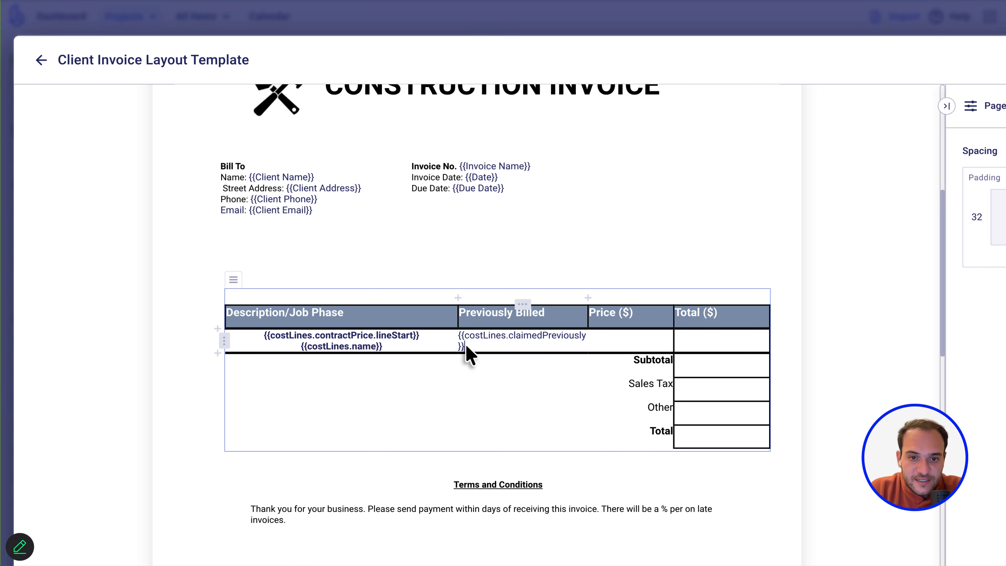
left_click_drag(456, 329, 473, 342)
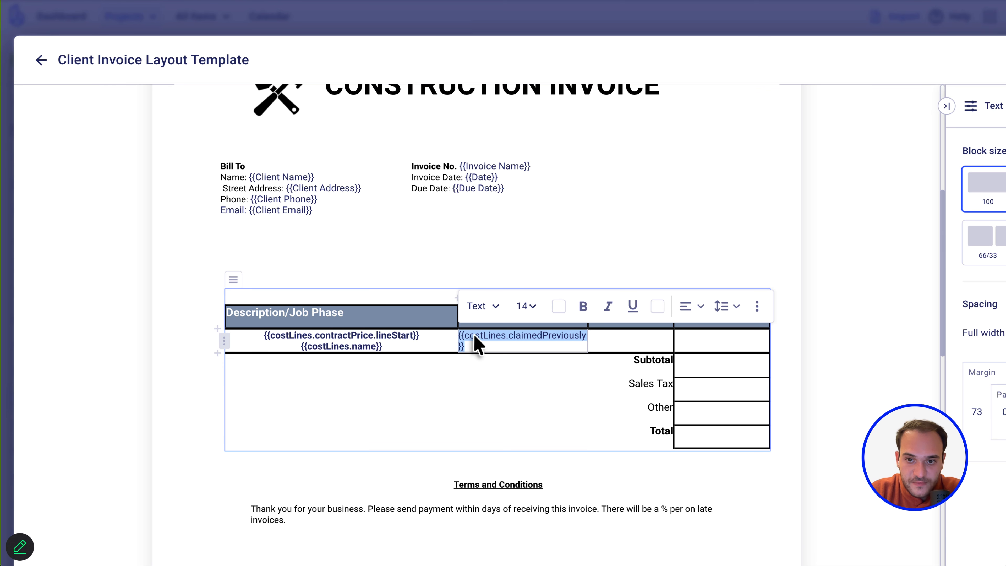
left_click(696, 310)
left_click(717, 359)
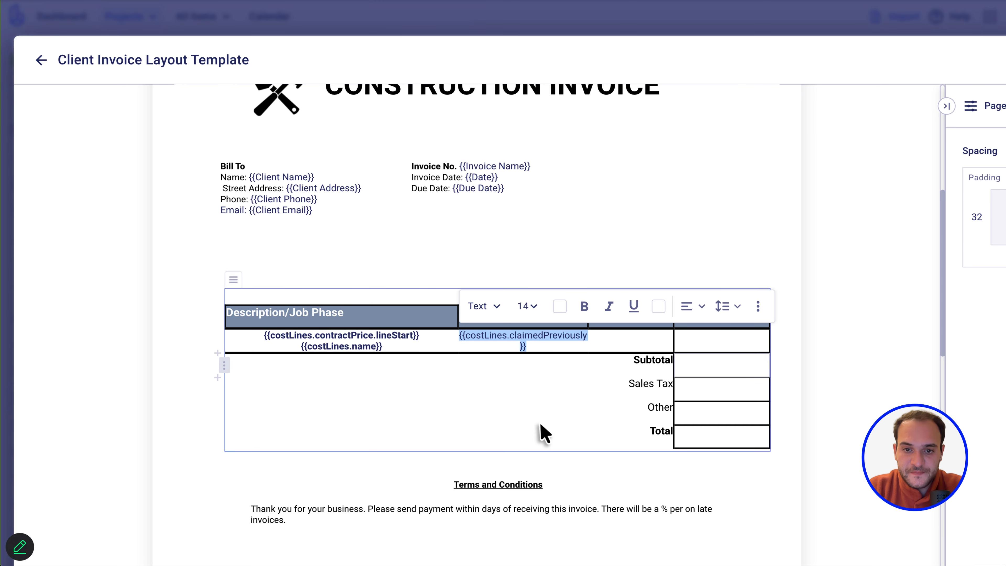
left_click(539, 431)
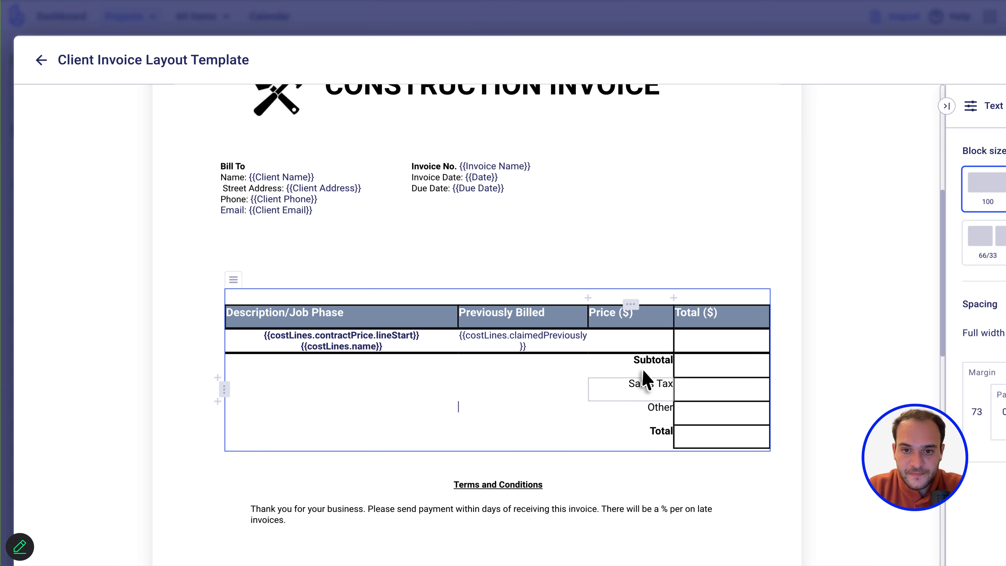
Put the Cost Lines > Contract Price > Amount Inc. Tax placeholder in the Price ($) line cell.
left_click(620, 335)
type("{{pr")
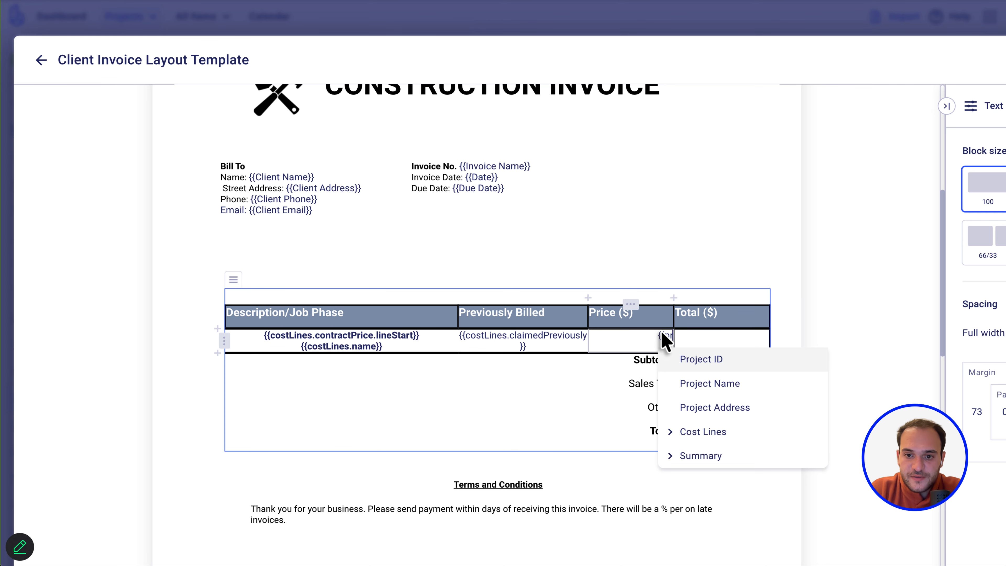
left_click(702, 433)
left_click(717, 454)
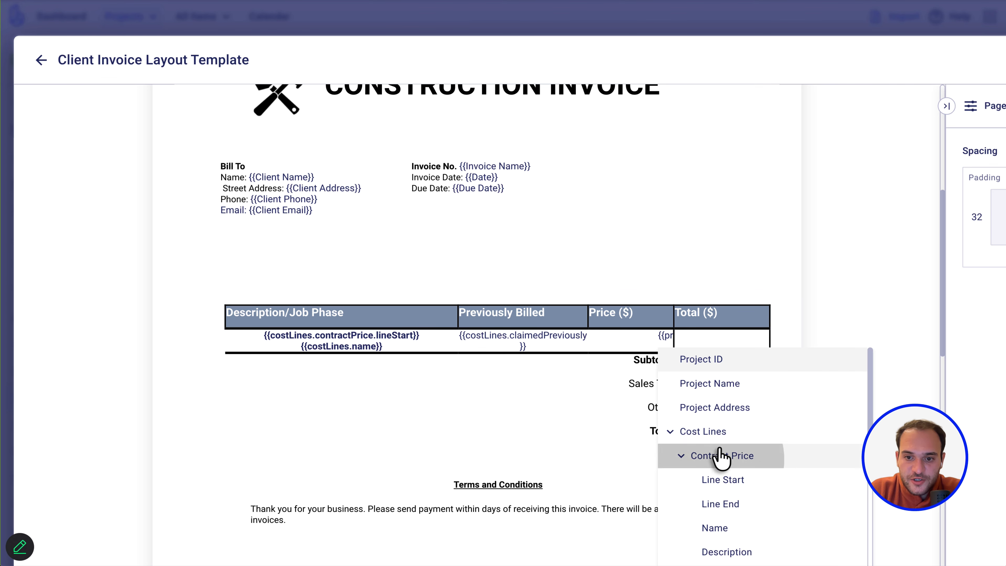
scroll(720, 456, "down", 5)
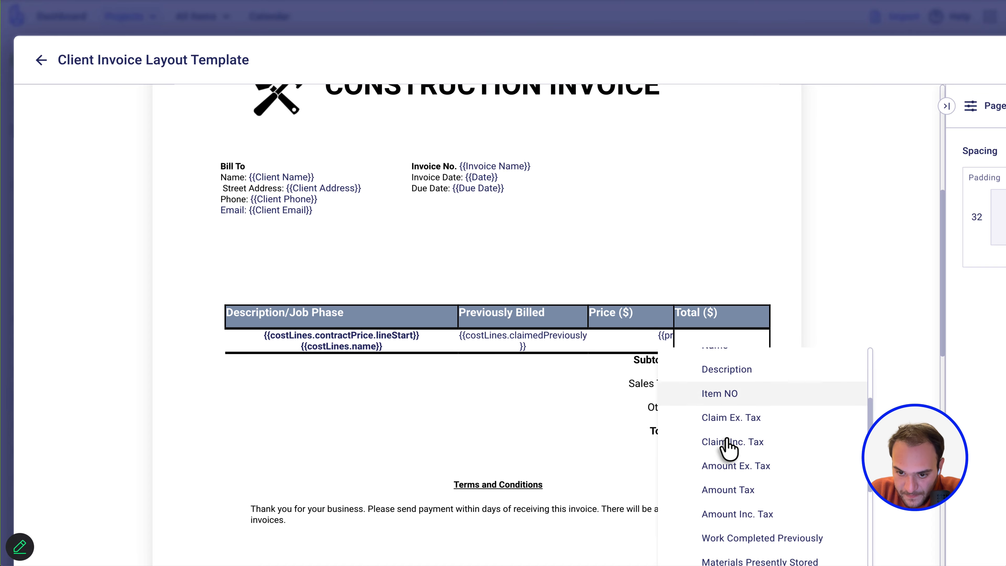
scroll(728, 446, "down", 5)
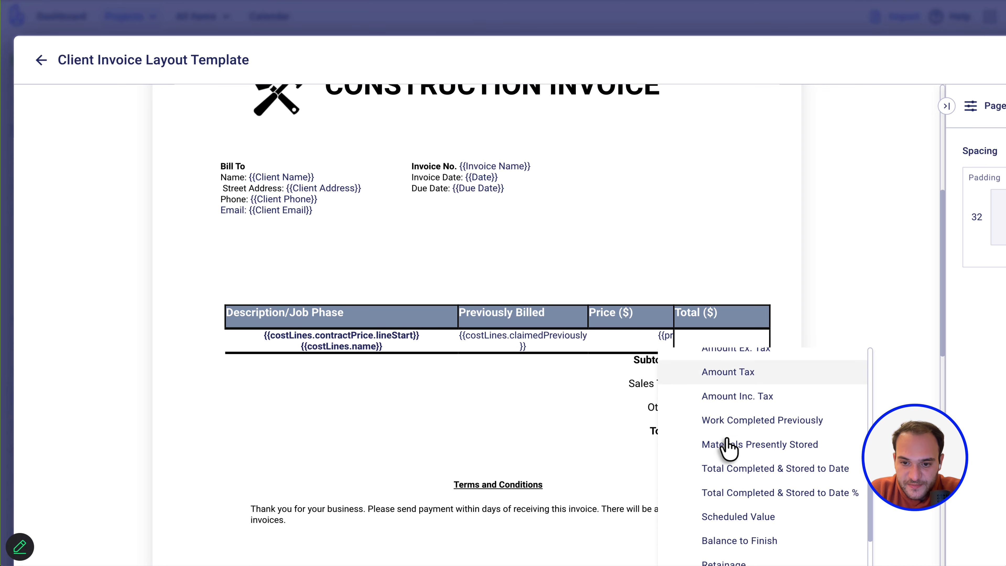
scroll(728, 446, "down", 3)
scroll(728, 447, "up", 2)
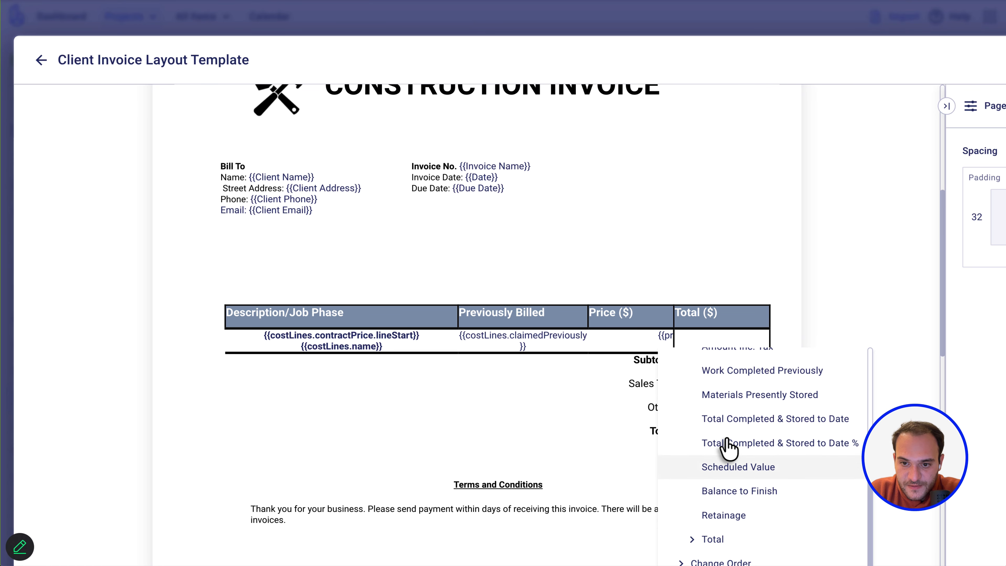
scroll(728, 447, "up", 4)
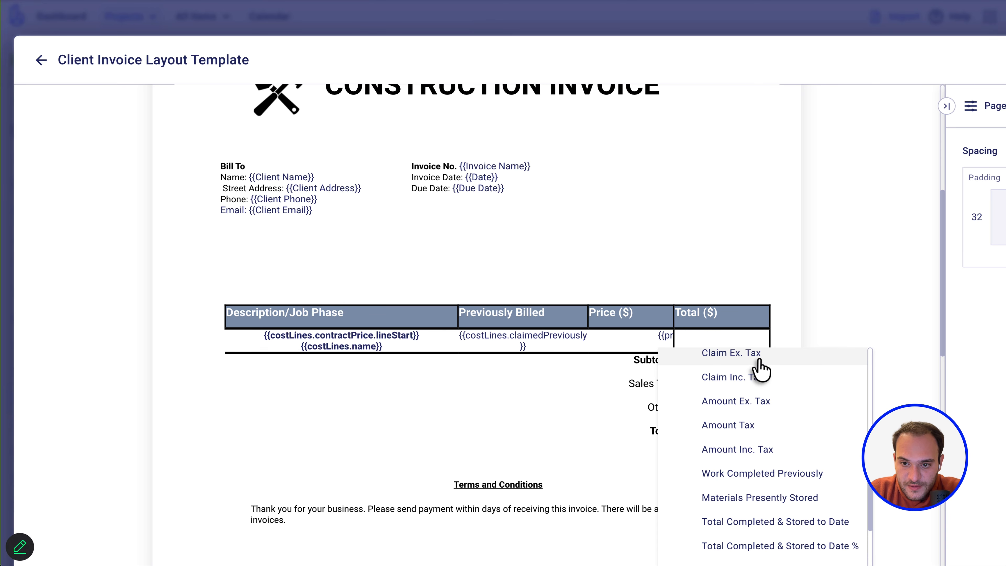
left_click(744, 456)
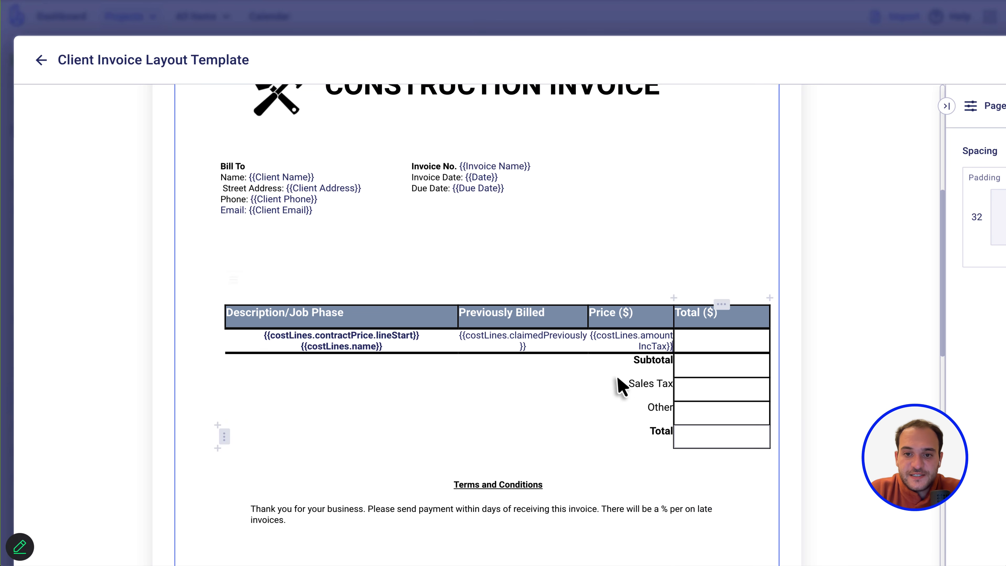
left_click(723, 347)
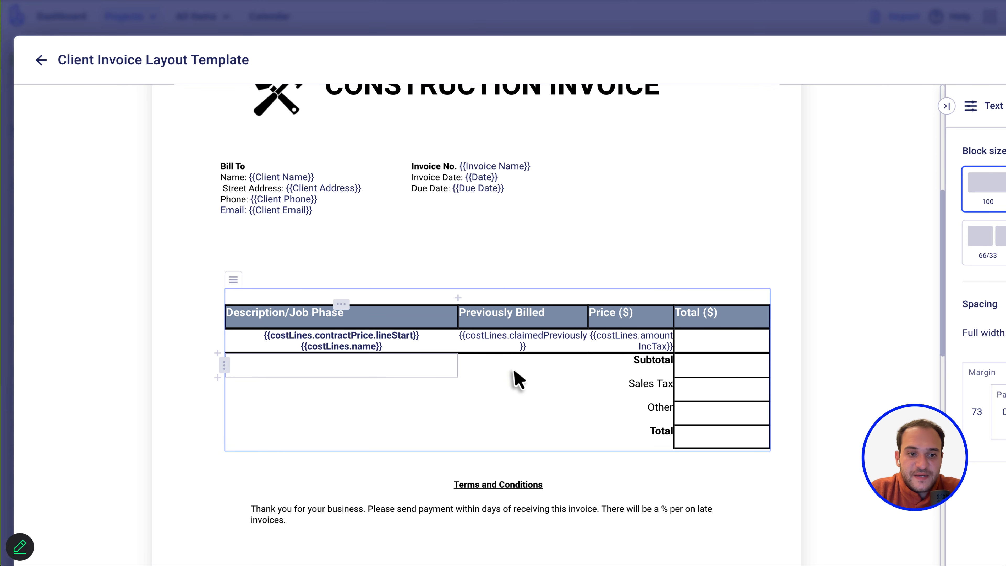
Add a new row below Subtotal holding a copied, right-aligned Subtotal label.
left_click(219, 377)
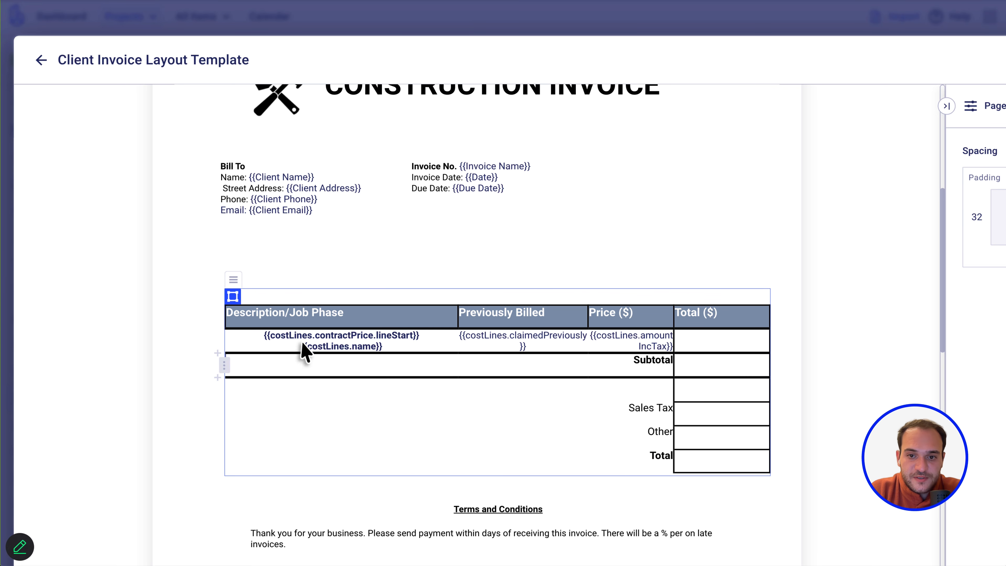
double_click(650, 367)
key("ctrl+c")
left_click(658, 395)
key("ctrl+v")
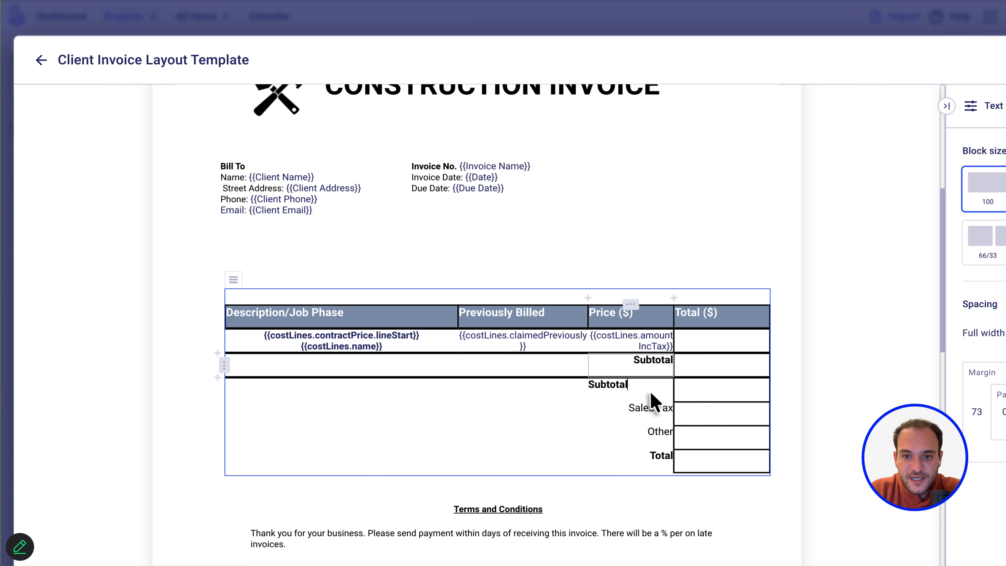
double_click(613, 388)
left_click(825, 357)
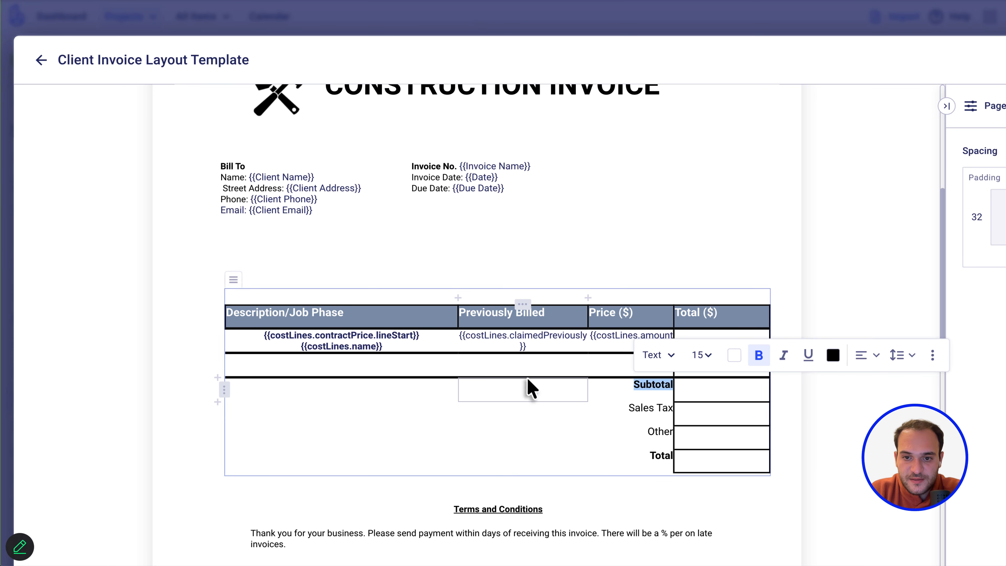
left_click(654, 363)
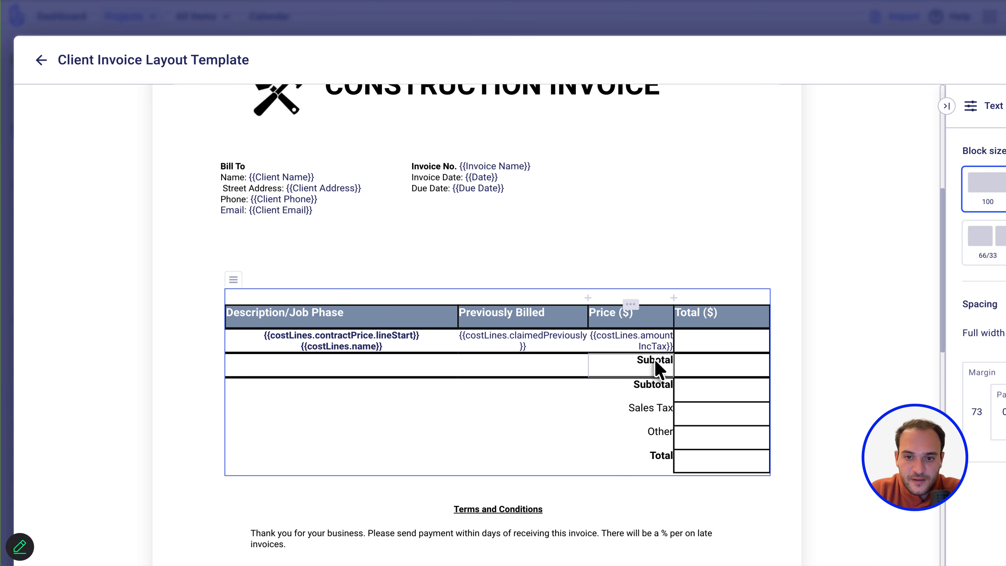
Replace the original Subtotal label in the Price column with 'TAx'.
double_click(654, 364)
key("BackSpace")
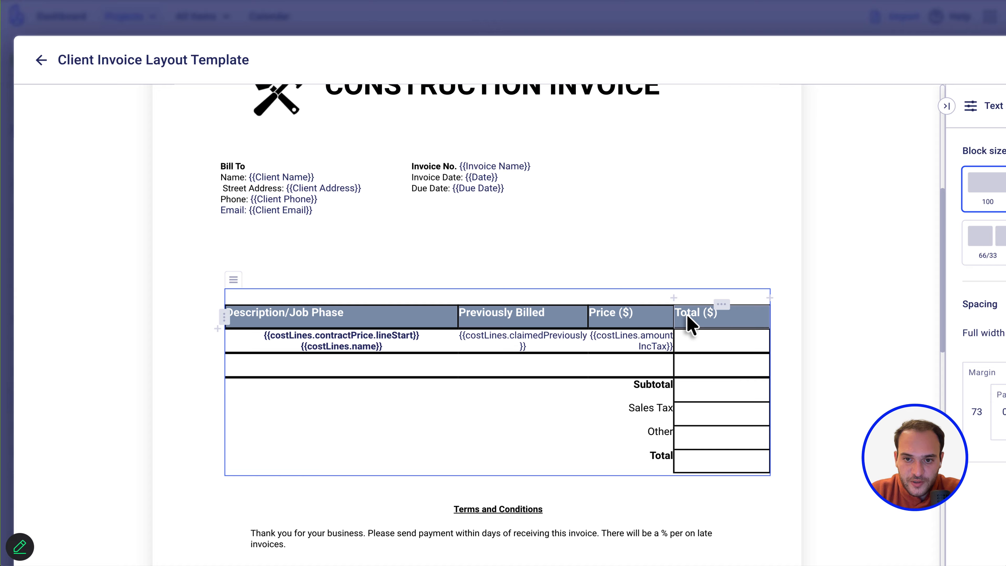
type("TAx")
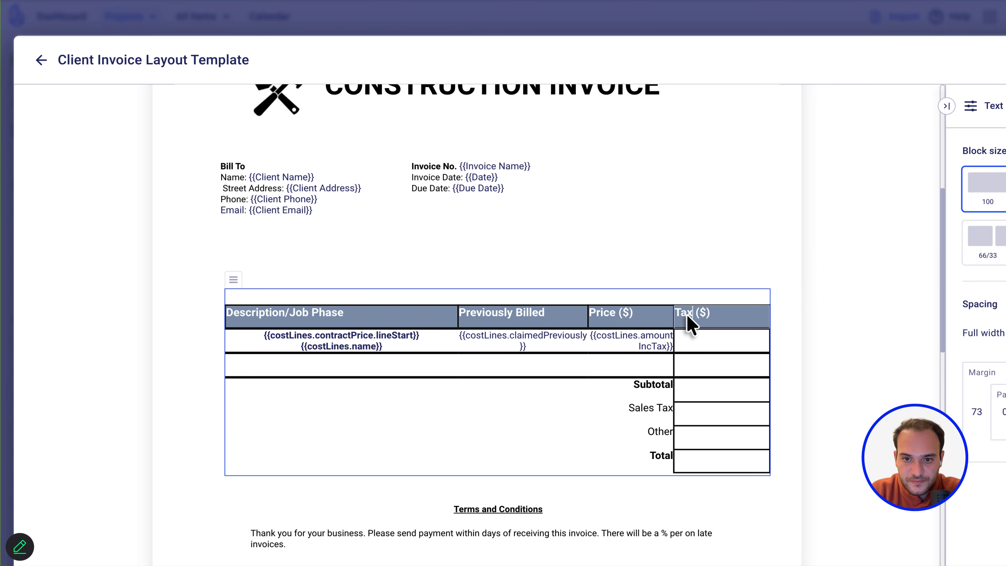
Insert the {{costLines.amountTax}} placeholder into the Tax line-item cell.
left_click(698, 344)
type("{{tax")
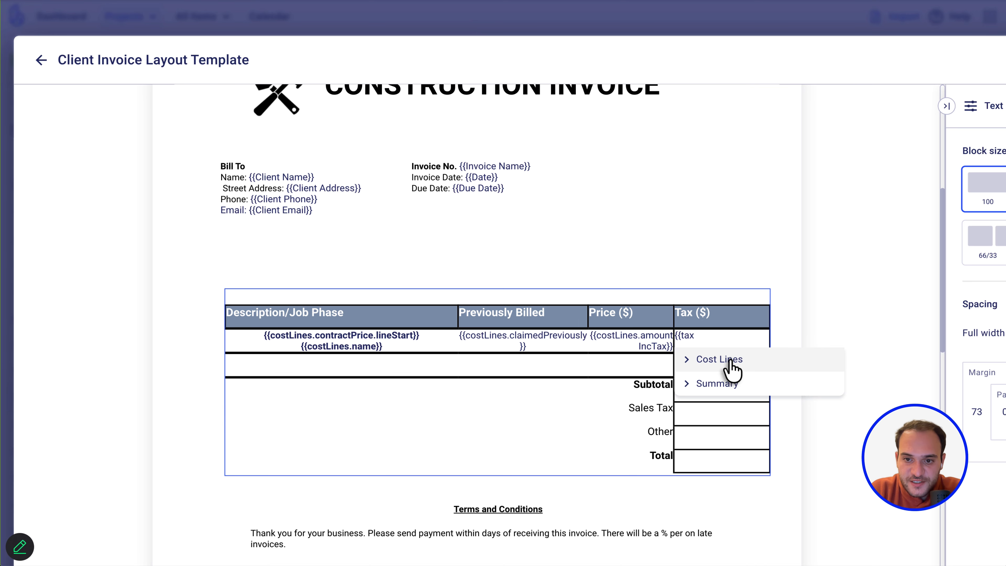
left_click(730, 360)
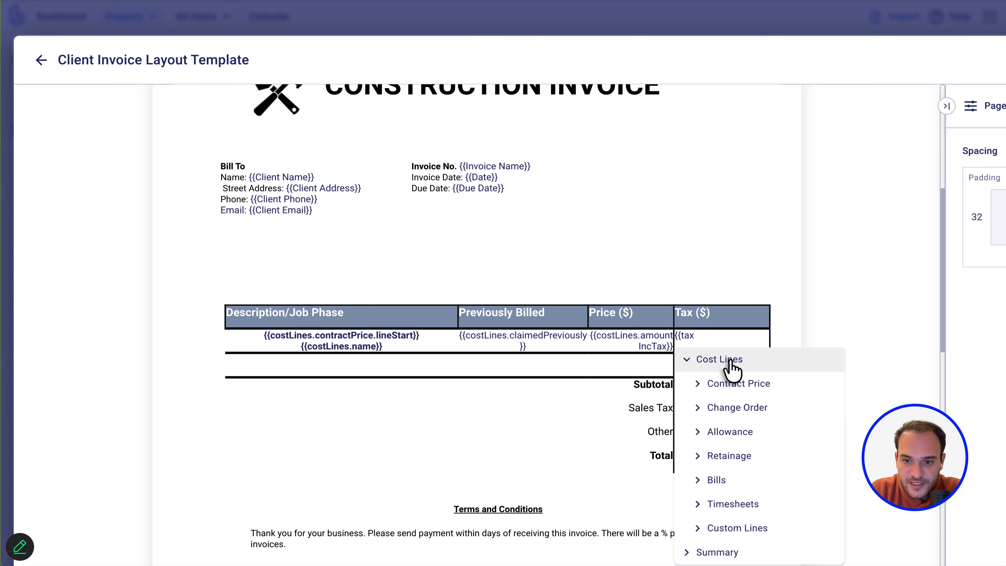
scroll(729, 359, "down", 1)
left_click(733, 323)
scroll(724, 386, "down", 4)
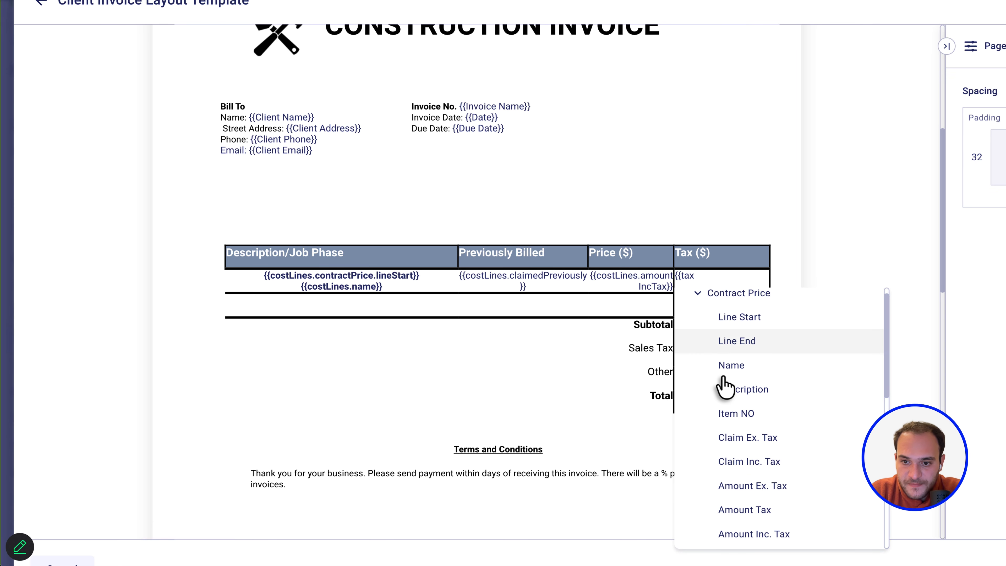
scroll(725, 387, "down", 8)
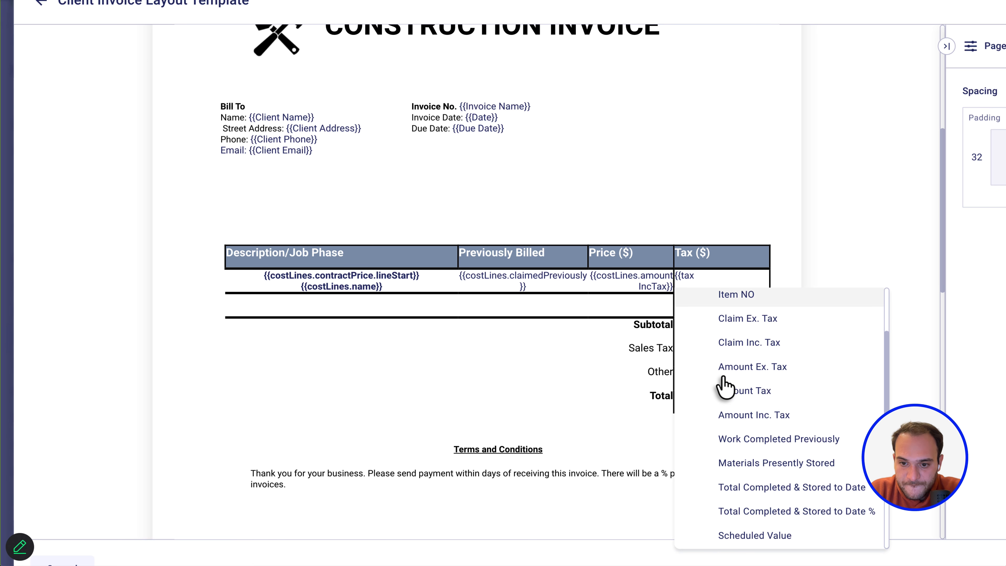
left_click(717, 476)
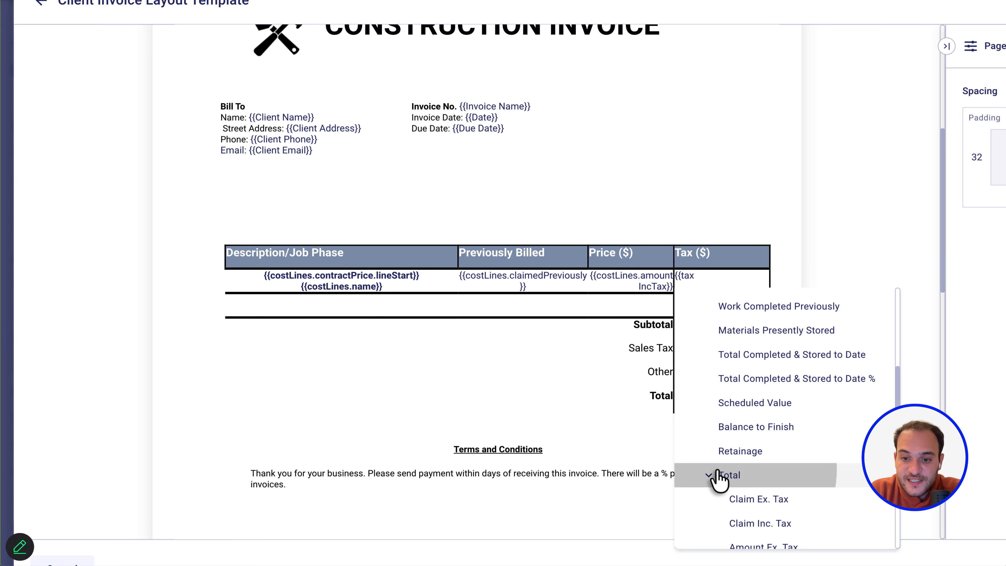
scroll(718, 479, "down", 6)
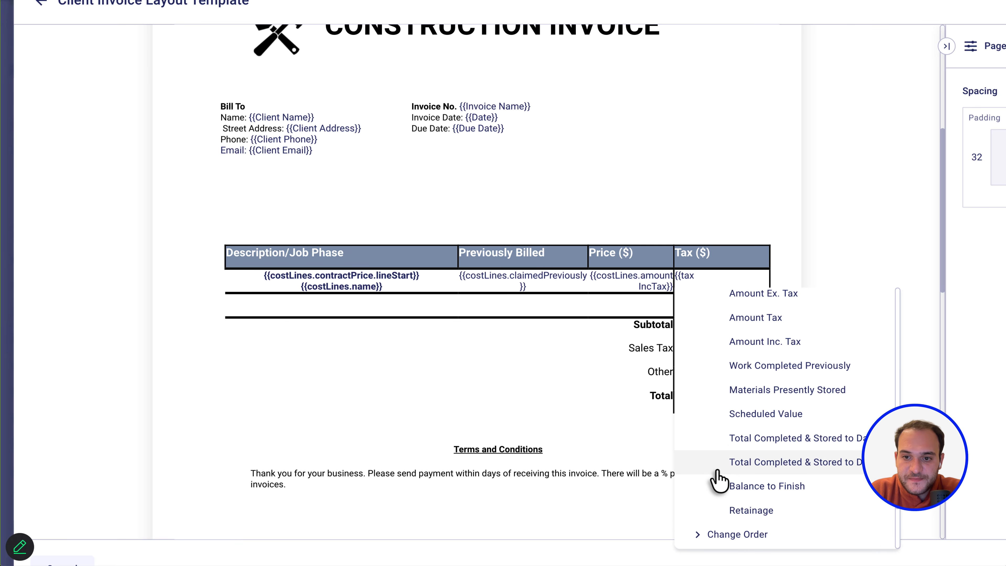
scroll(747, 372, "up", 2)
scroll(788, 380, "down", 3)
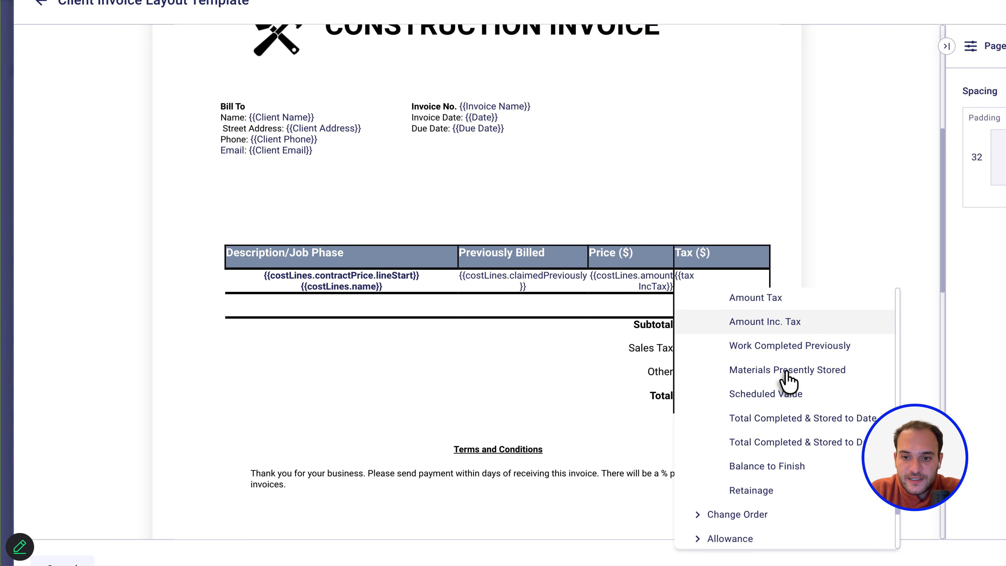
scroll(745, 368, "up", 6)
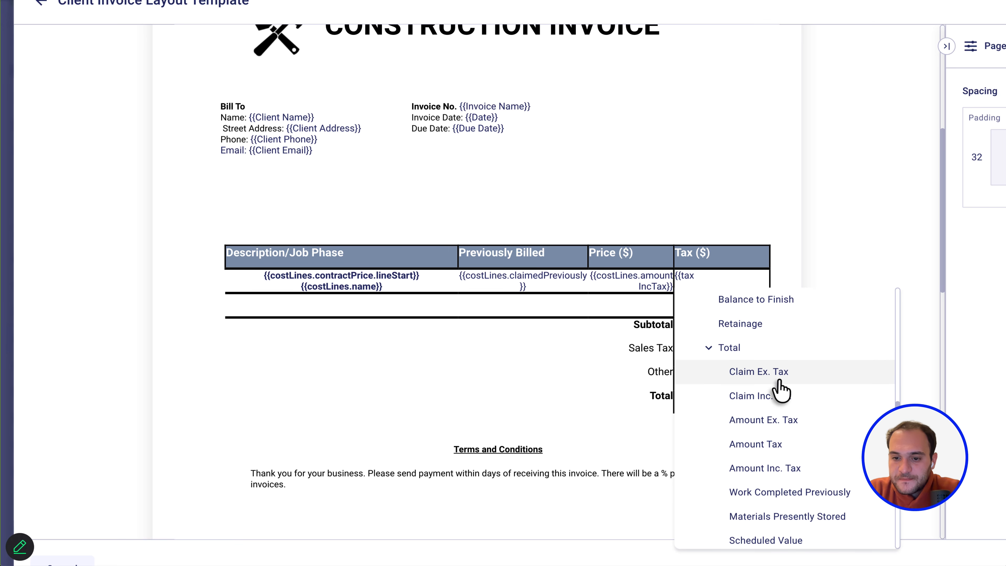
scroll(779, 383, "up", 6)
scroll(780, 391, "up", 8)
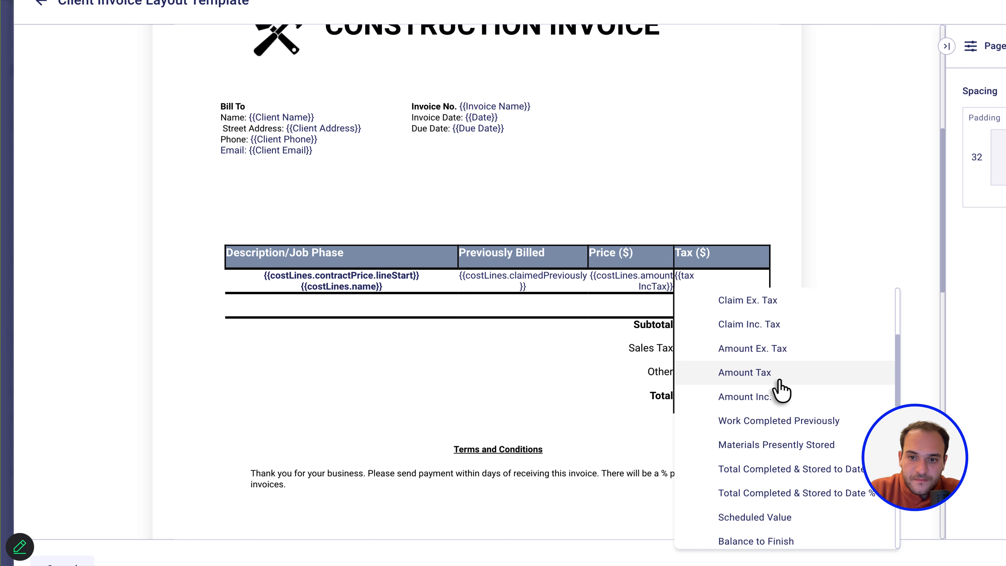
left_click(744, 461)
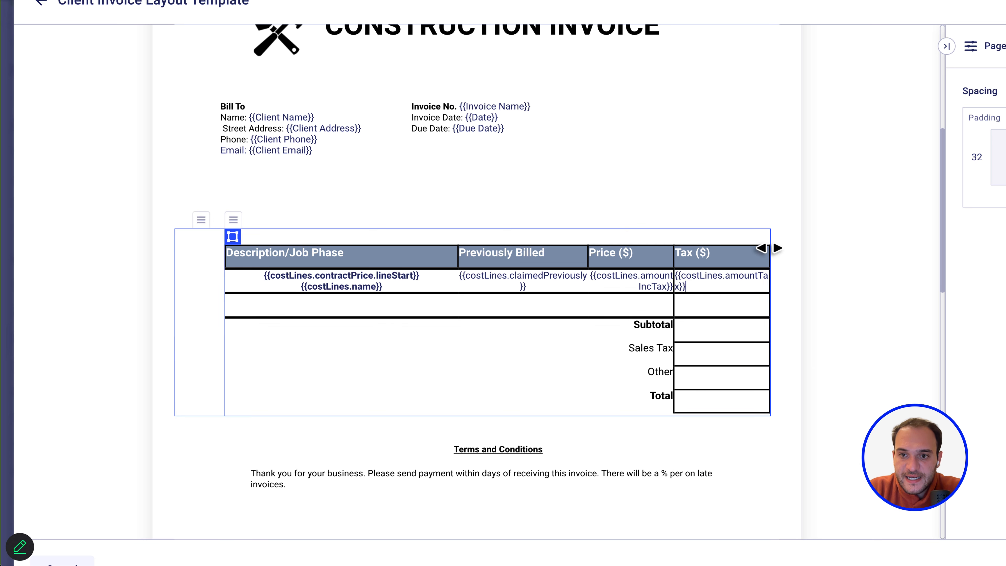
Add a column at the table's right edge headed 'This Claim ($)'.
left_click(758, 258)
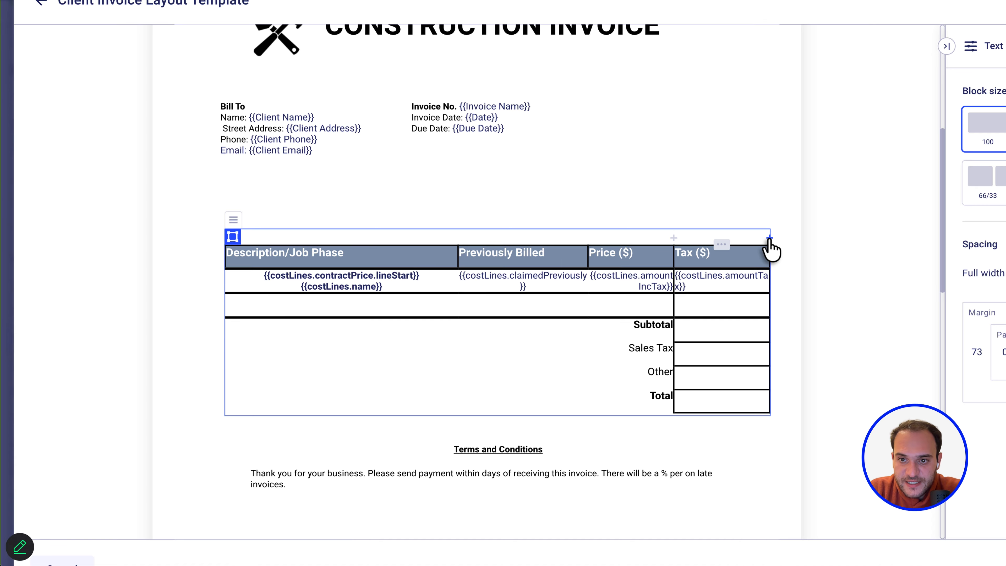
left_click(769, 238)
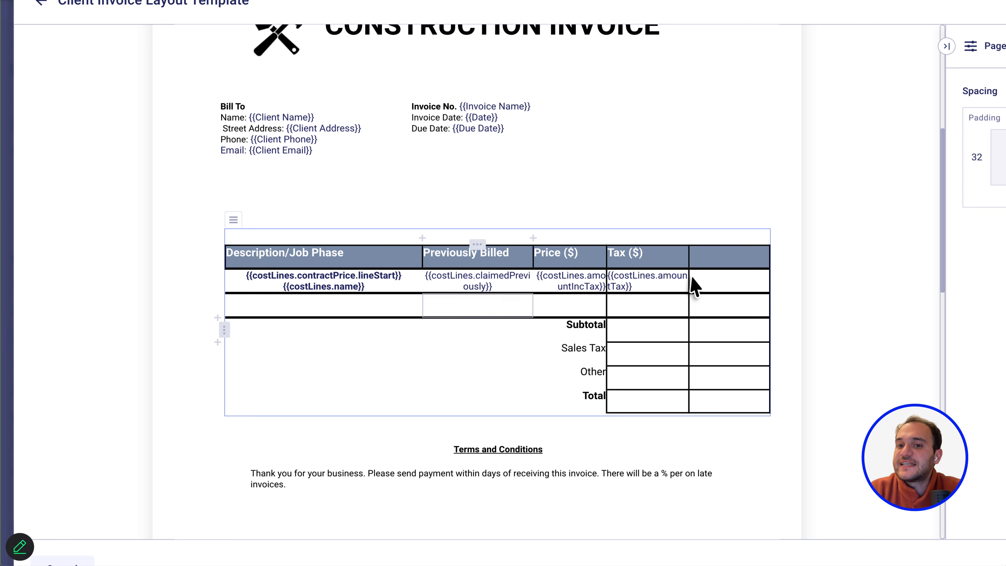
left_click(716, 286)
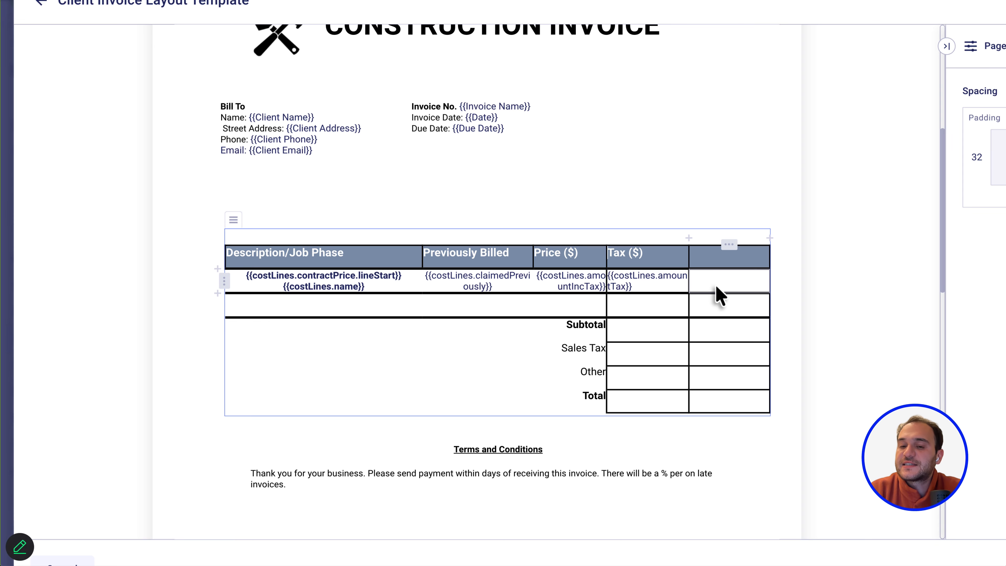
left_click(713, 265)
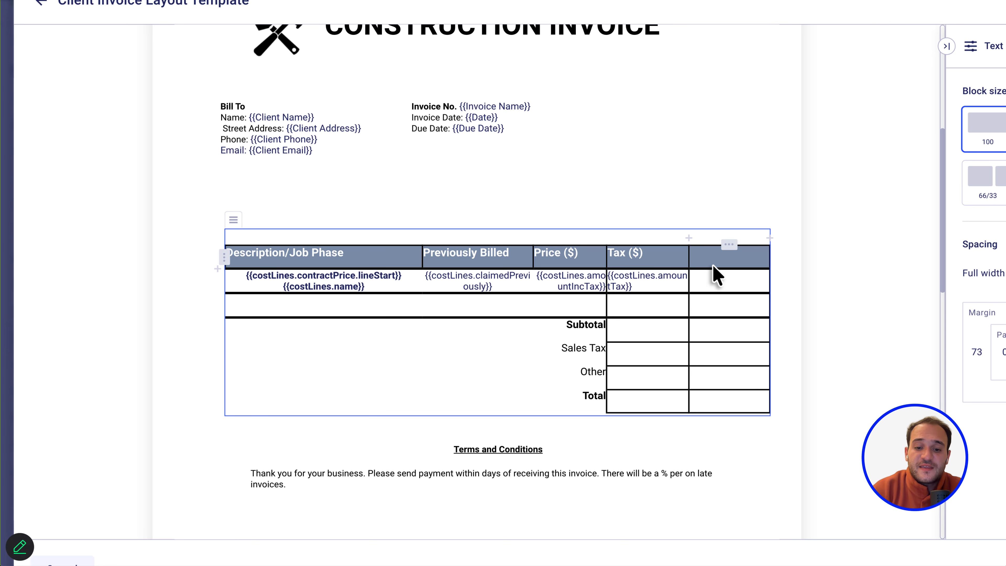
type("This")
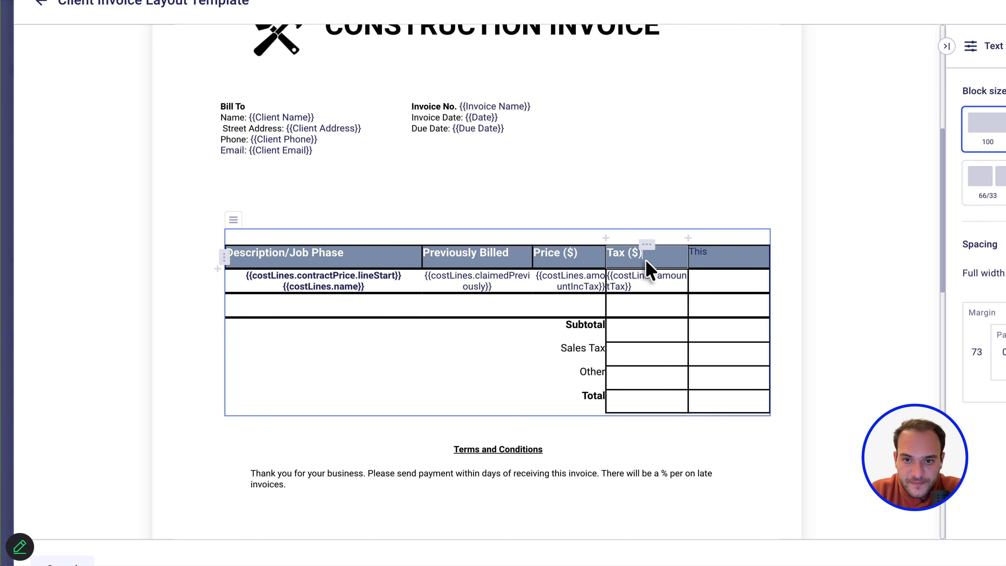
left_click(619, 253)
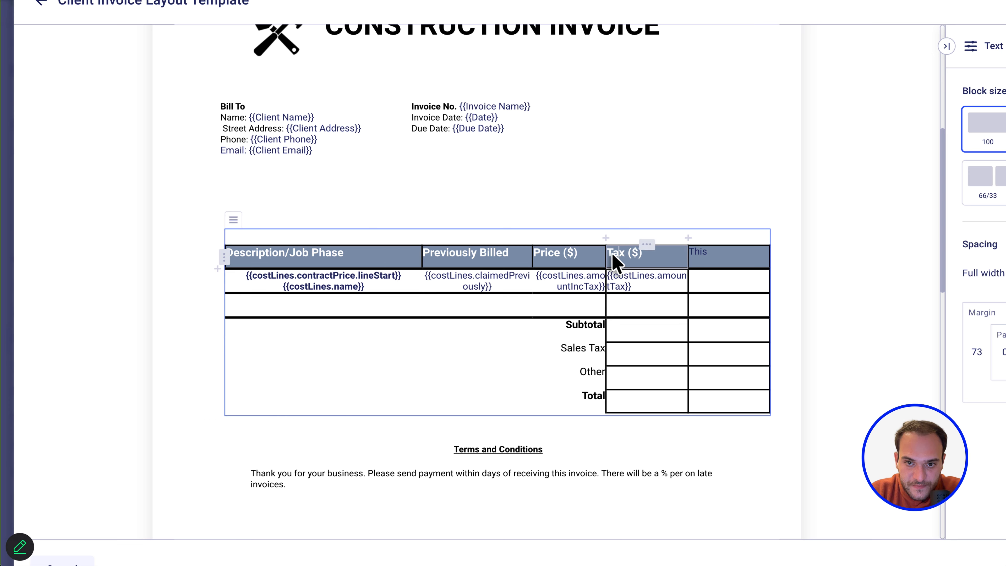
left_click(725, 259)
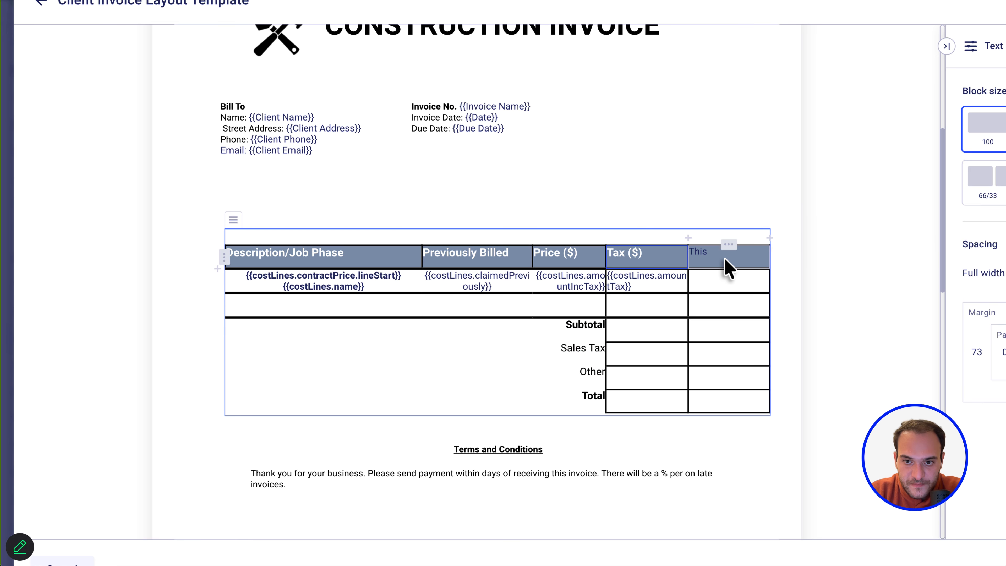
type("ax ($)")
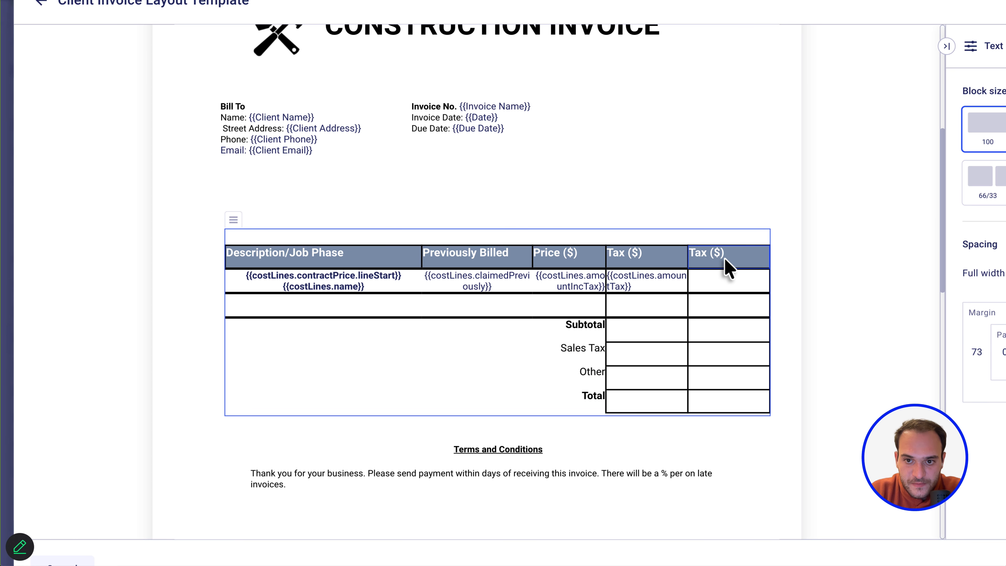
double_click(696, 255)
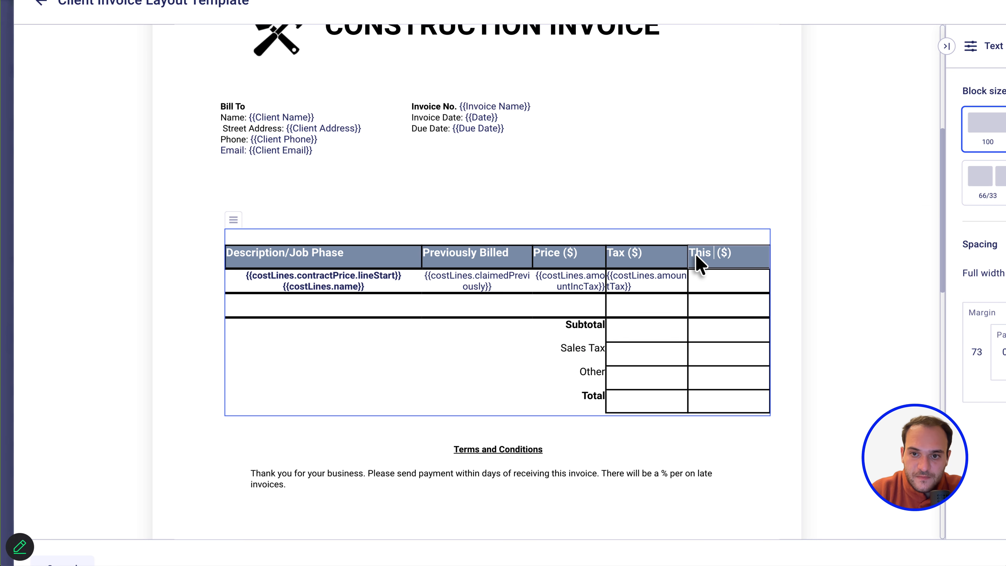
type("This Claim ")
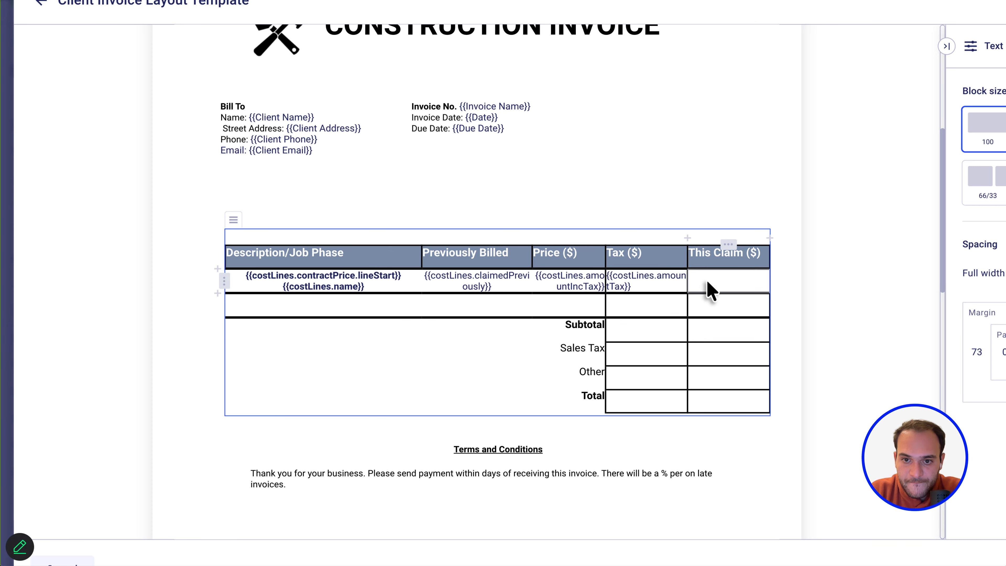
type("{{")
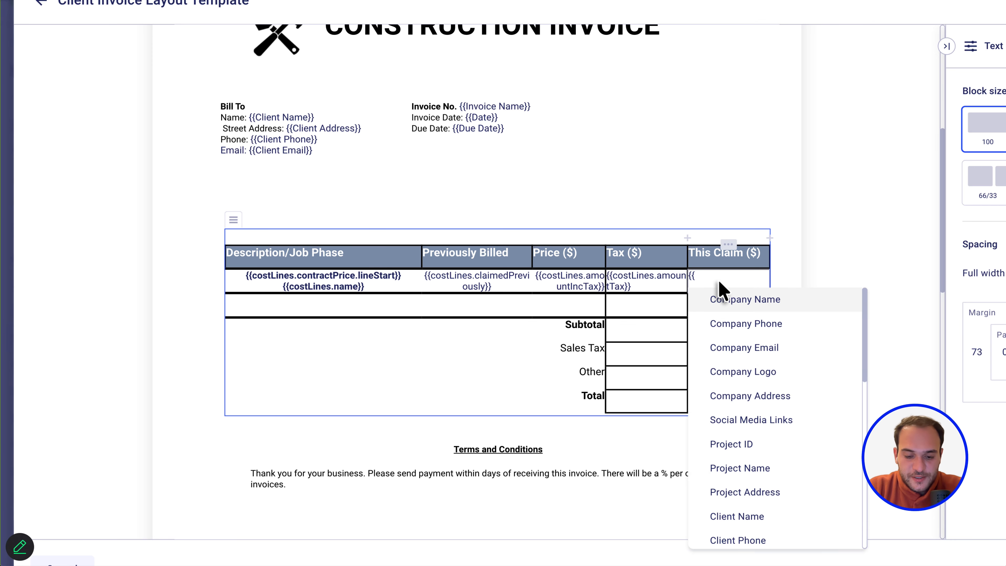
type("Cl")
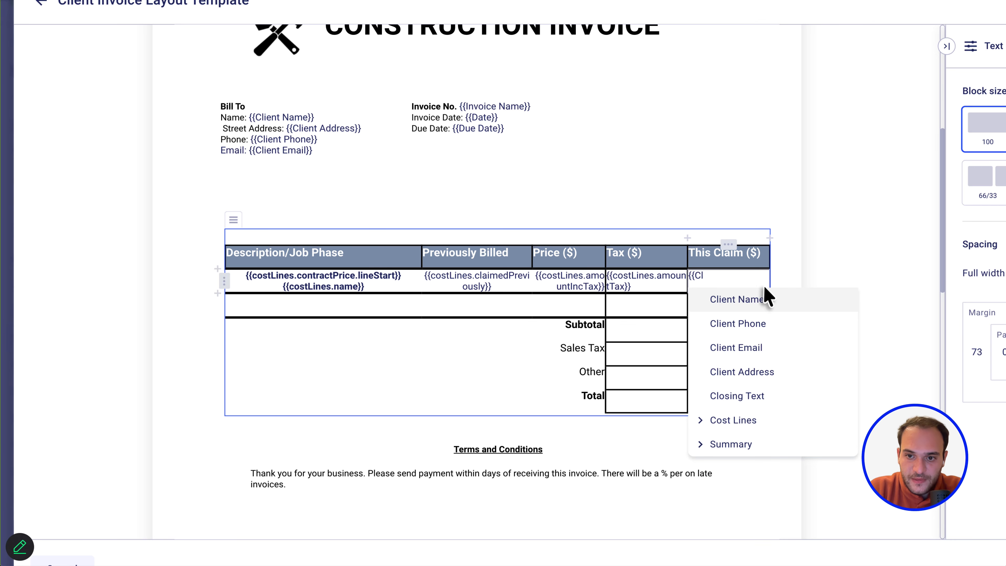
Insert the Contract Price > Claim Inc. Tax placeholder into the new column's line cell.
left_click(730, 420)
scroll(753, 382, "down", 2)
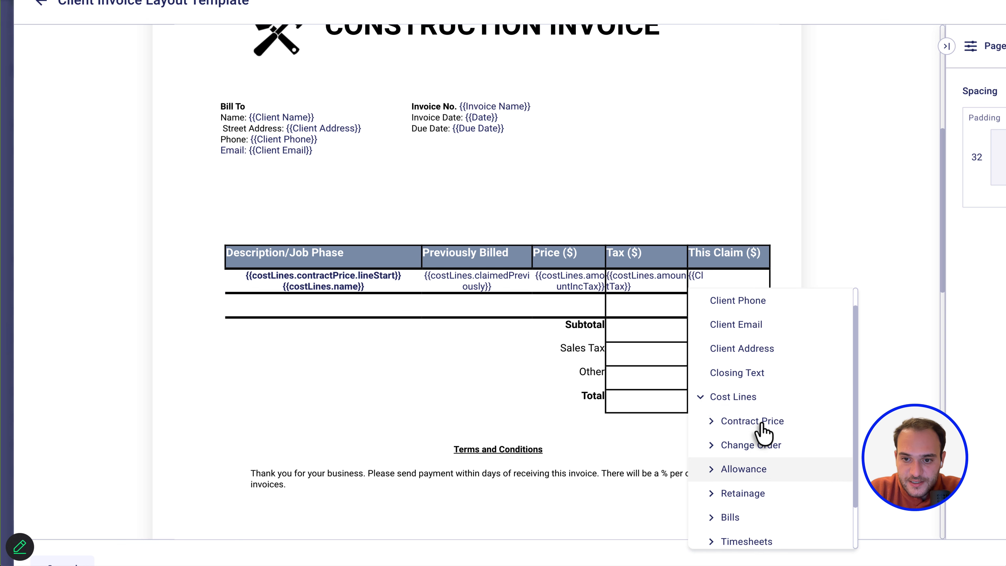
left_click(761, 420)
scroll(763, 433, "down", 4)
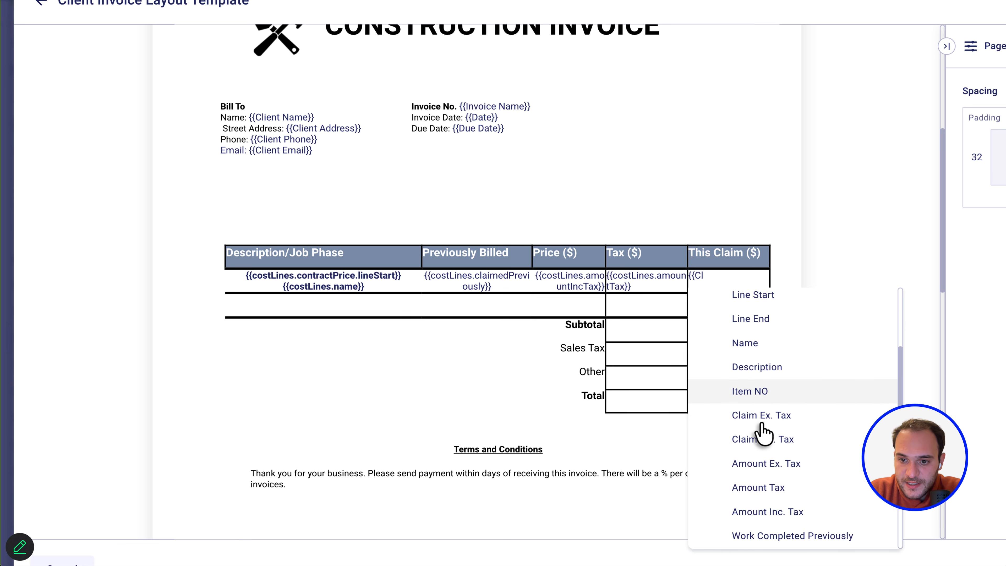
left_click(758, 450)
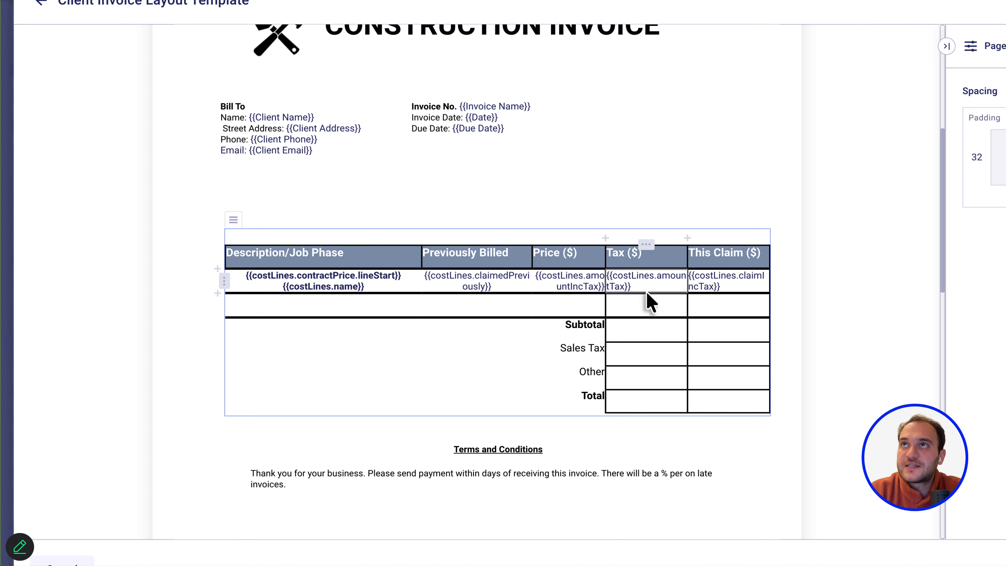
left_click(631, 338)
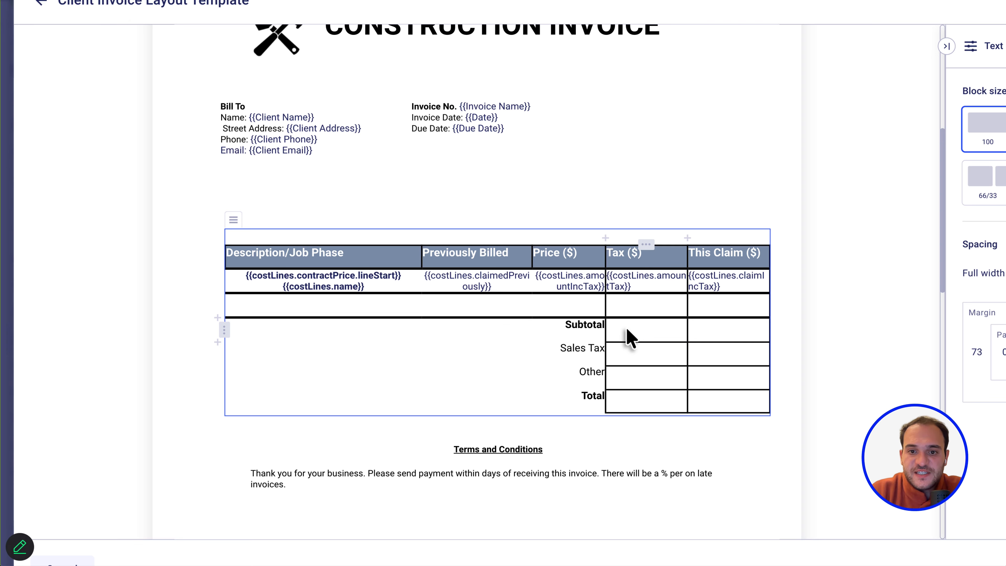
Put the {{summary.due}} placeholder in the Subtotal amount cell.
type("{{")
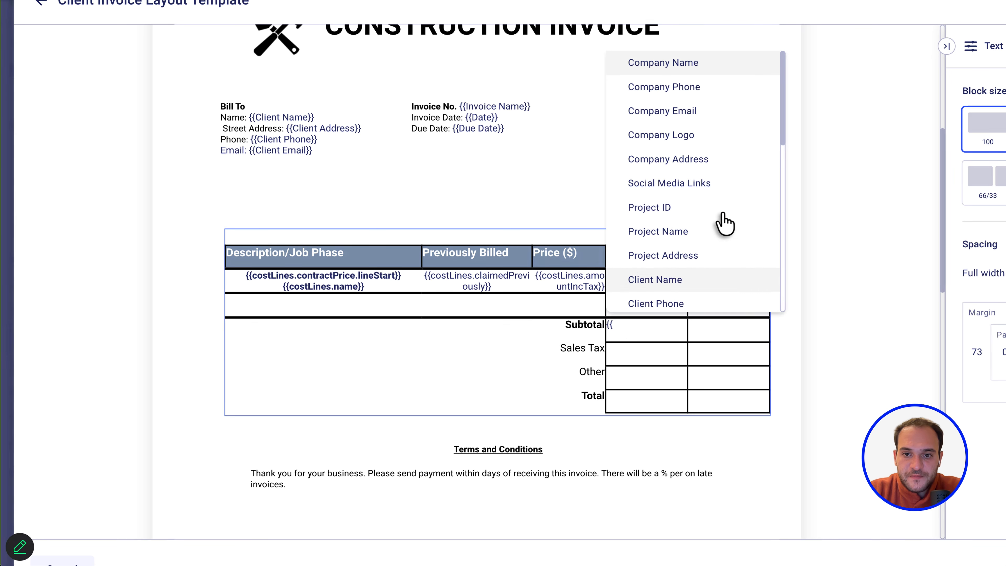
scroll(719, 195, "down", 1)
scroll(713, 200, "down", 10)
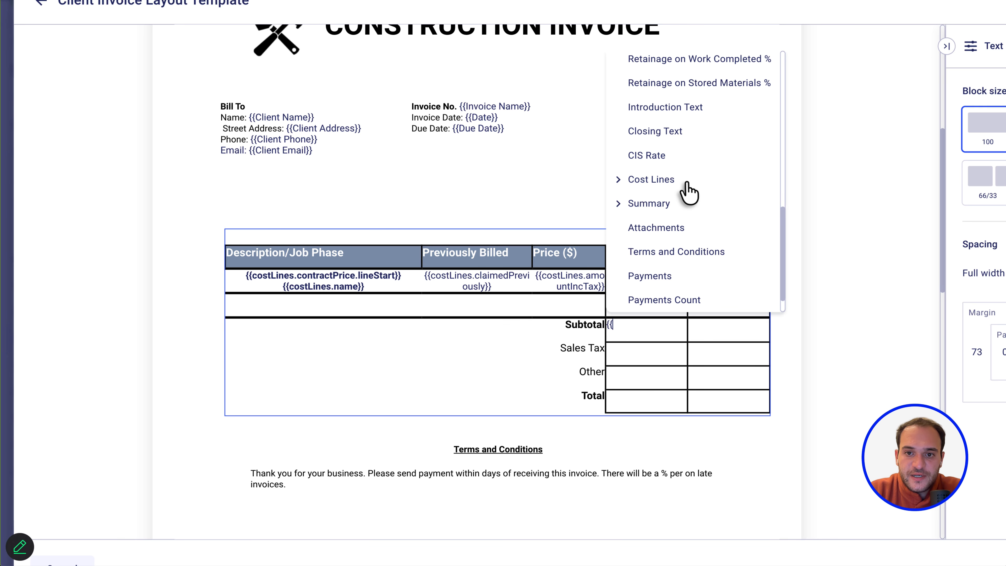
left_click(640, 205)
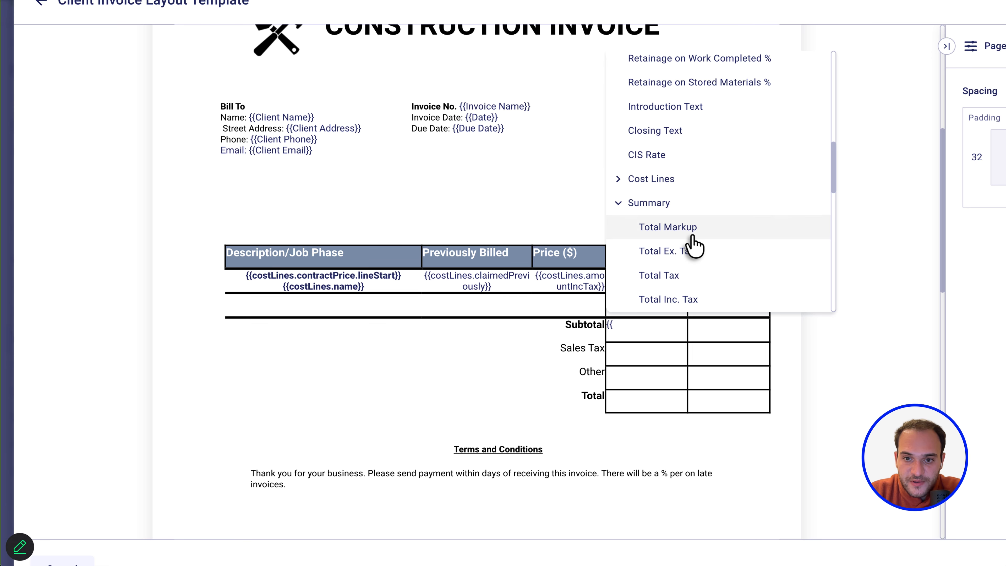
scroll(692, 243, "down", 4)
scroll(694, 243, "down", 1)
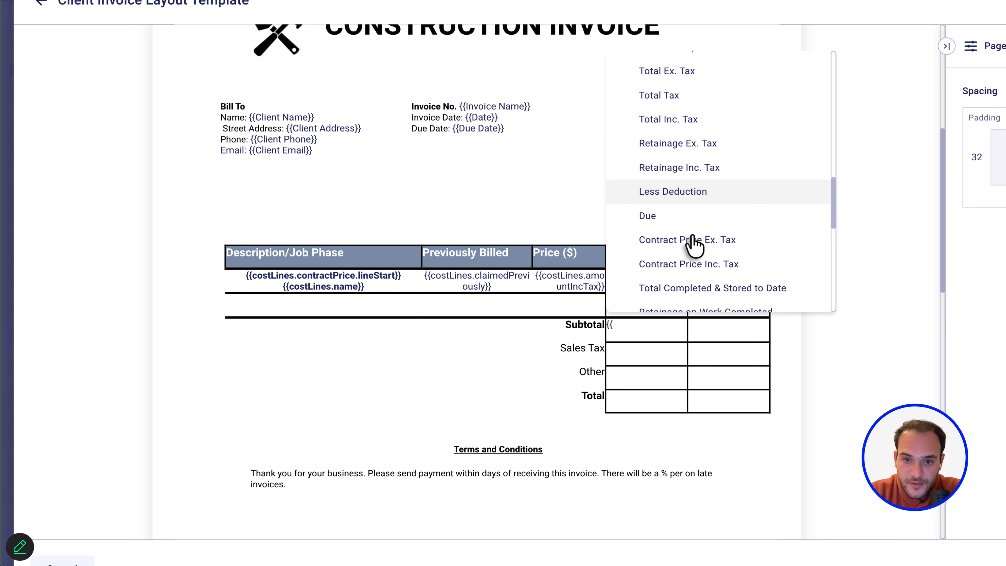
scroll(692, 243, "down", 4)
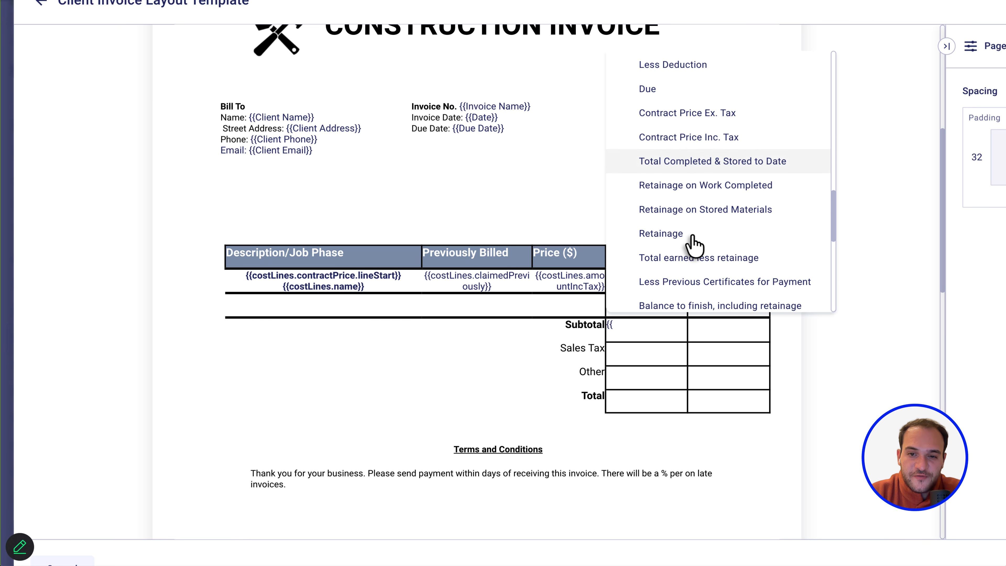
scroll(683, 200, "up", 3)
left_click(647, 182)
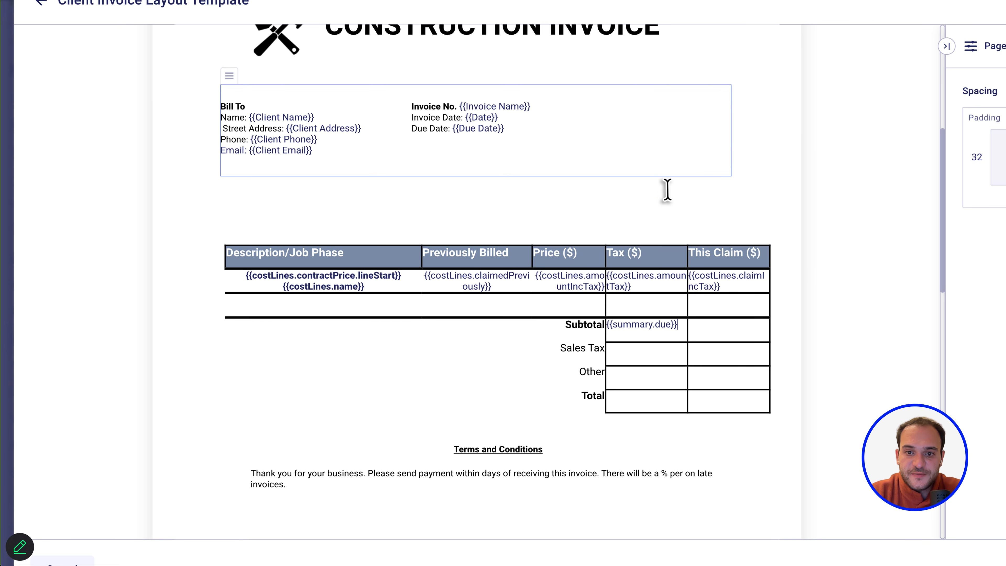
Insert {{summary.totalTax}} into the Sales Tax cell.
left_click(650, 358)
type("{{")
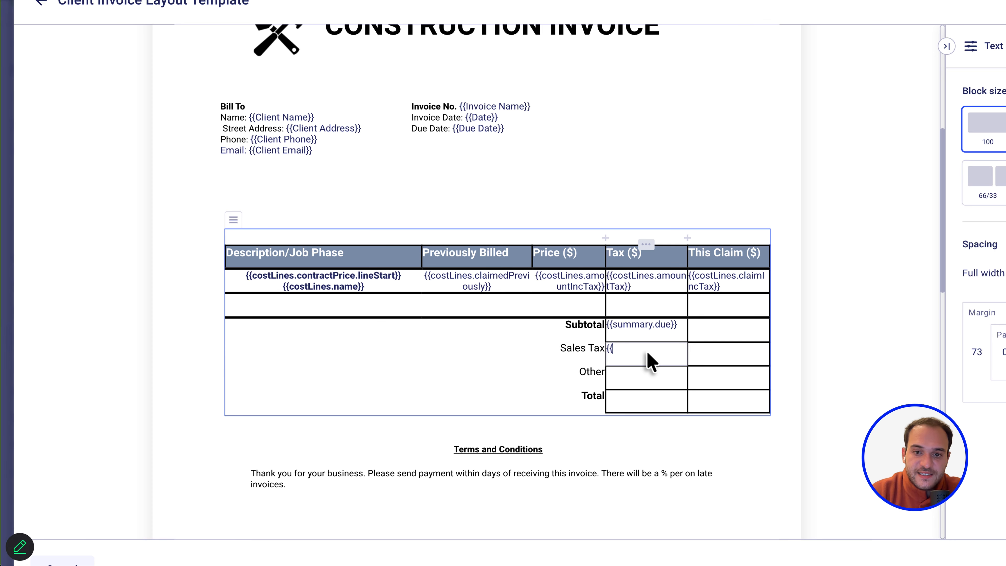
type("tax")
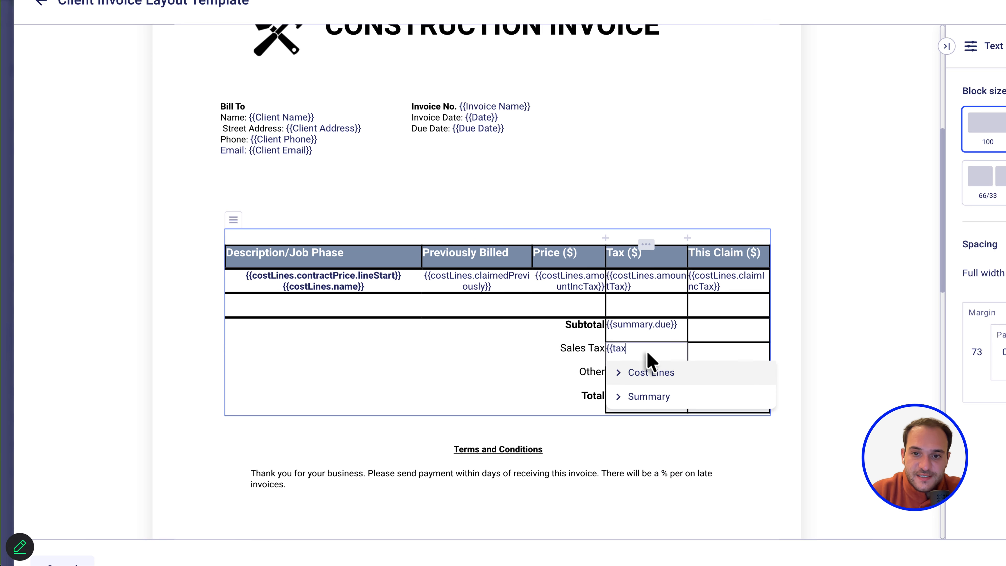
left_click(668, 397)
scroll(691, 377, "down", 2)
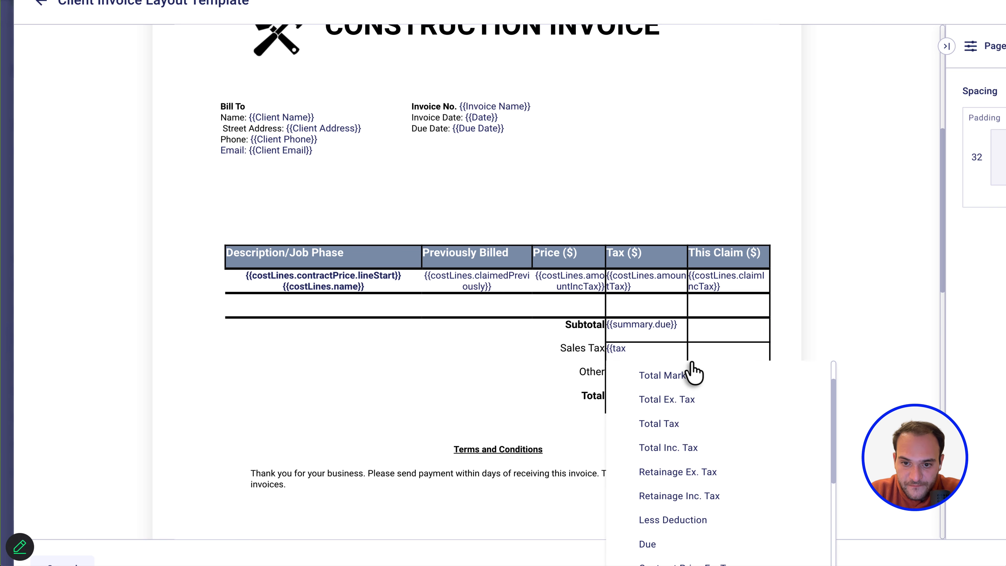
left_click(681, 426)
left_click(634, 374)
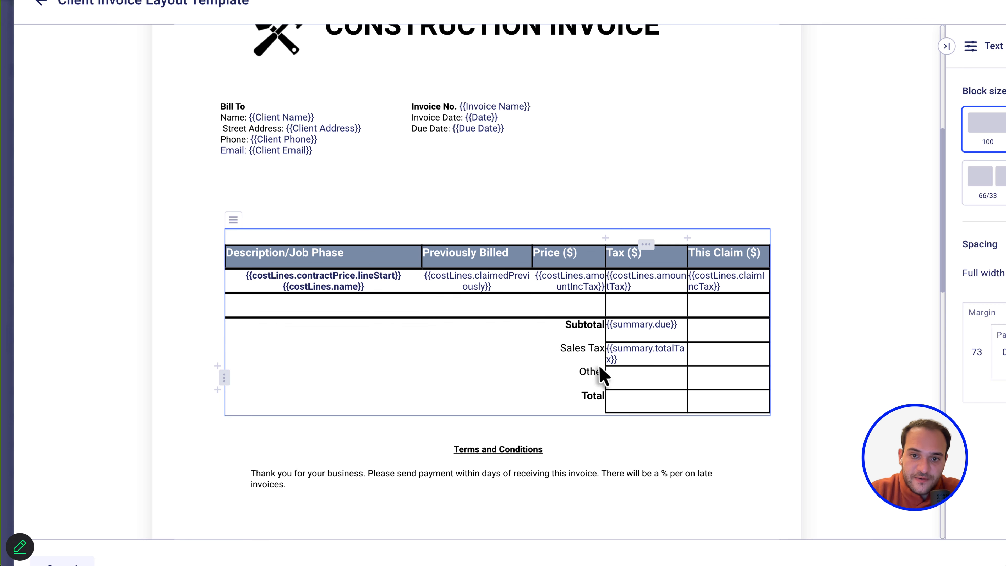
Insert {{summary.contractPriceIncTax}} into the Total row's cell.
left_click(639, 398)
type("{{")
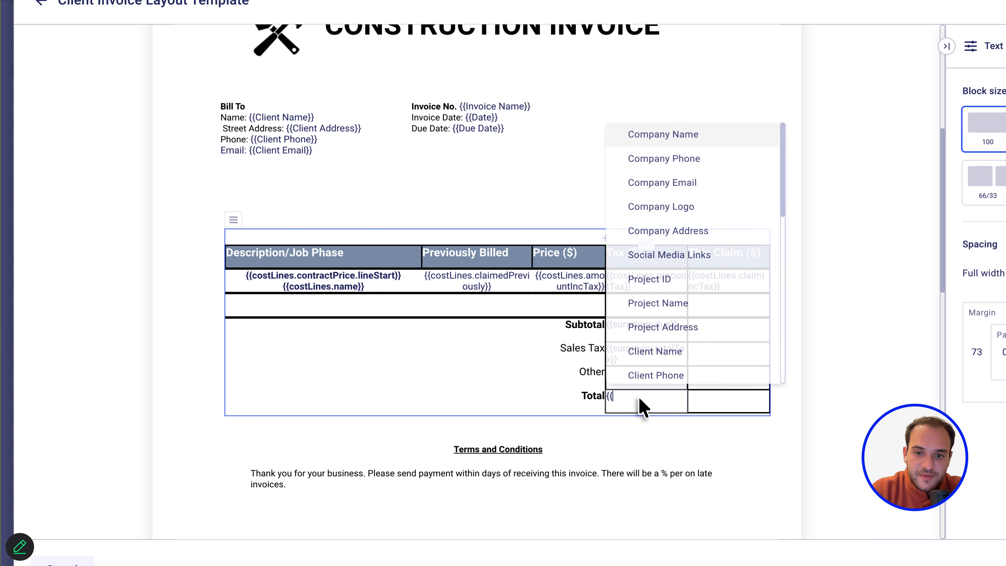
type("summ")
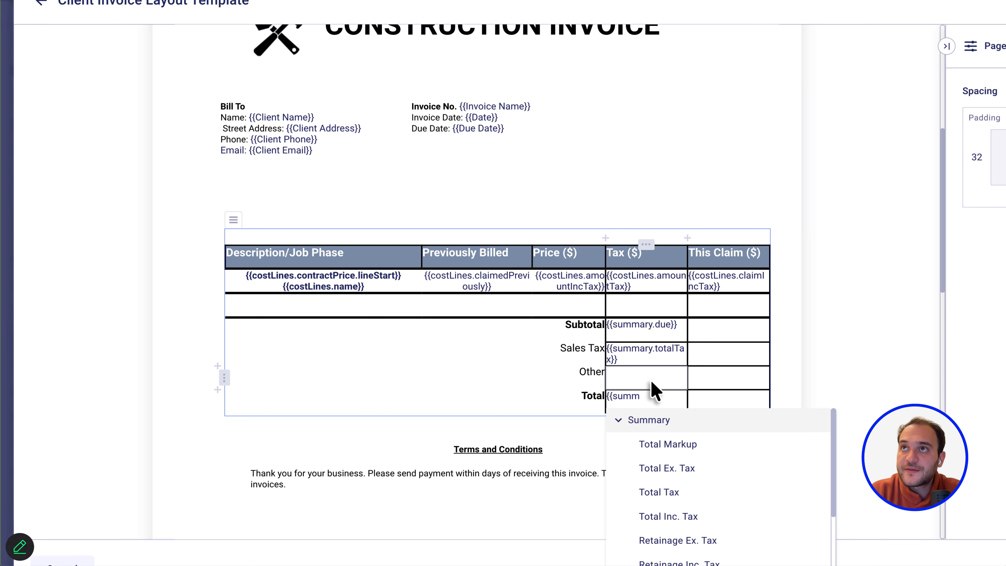
scroll(649, 422, "down", 3)
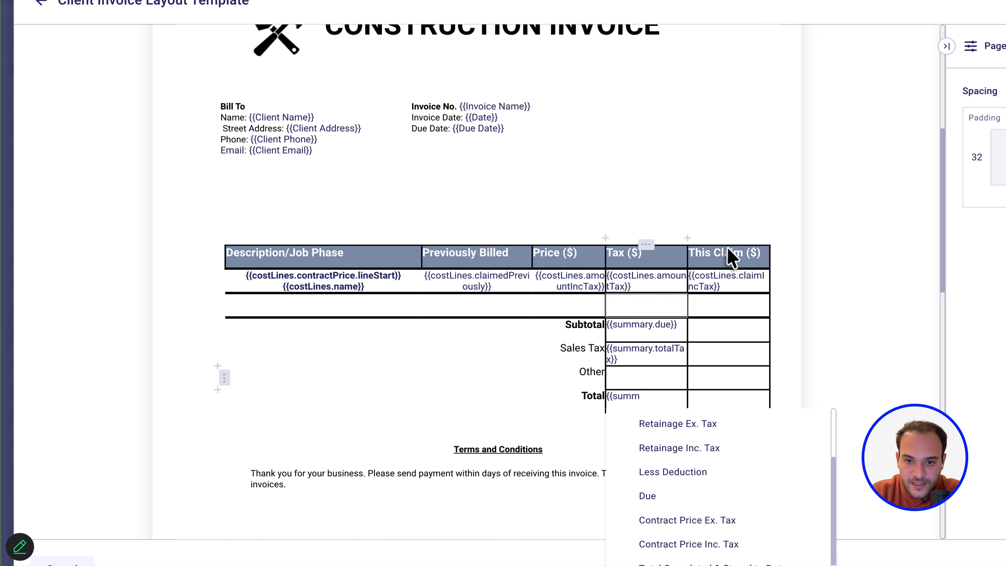
scroll(729, 257, "down", 2)
scroll(698, 471, "down", 2)
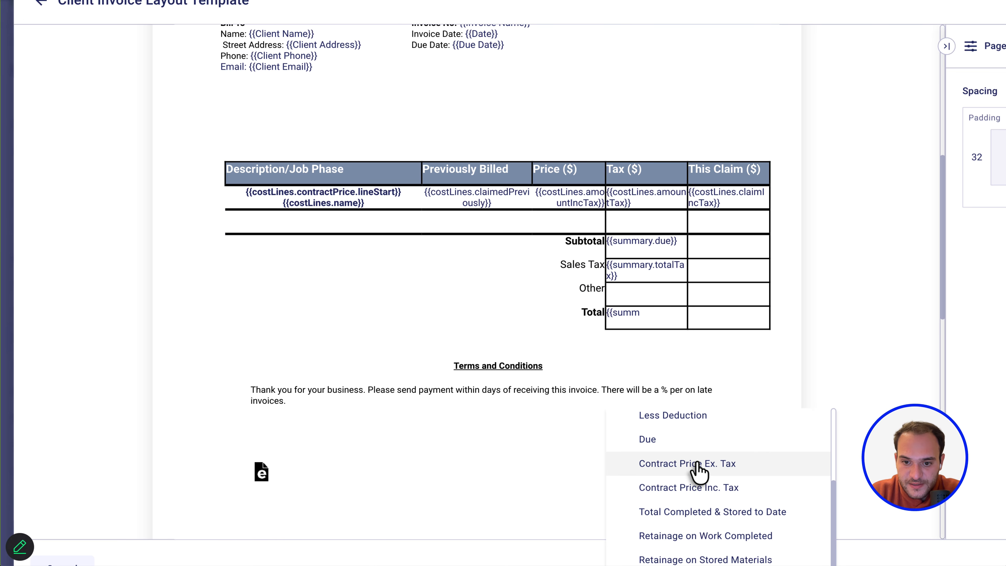
scroll(698, 473, "down", 3)
scroll(698, 471, "up", 1)
scroll(699, 472, "down", 3)
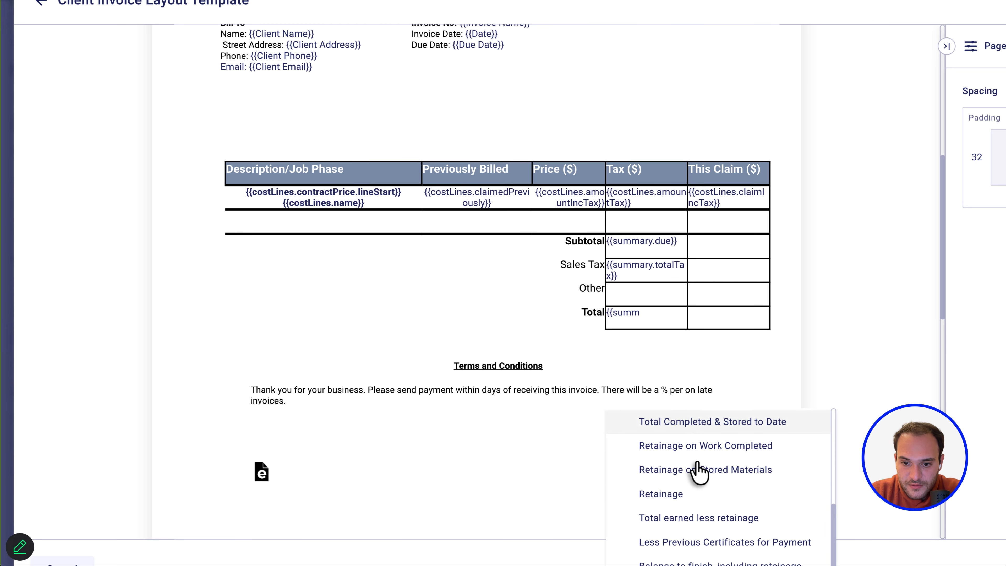
scroll(698, 472, "down", 3)
scroll(699, 471, "up", 7)
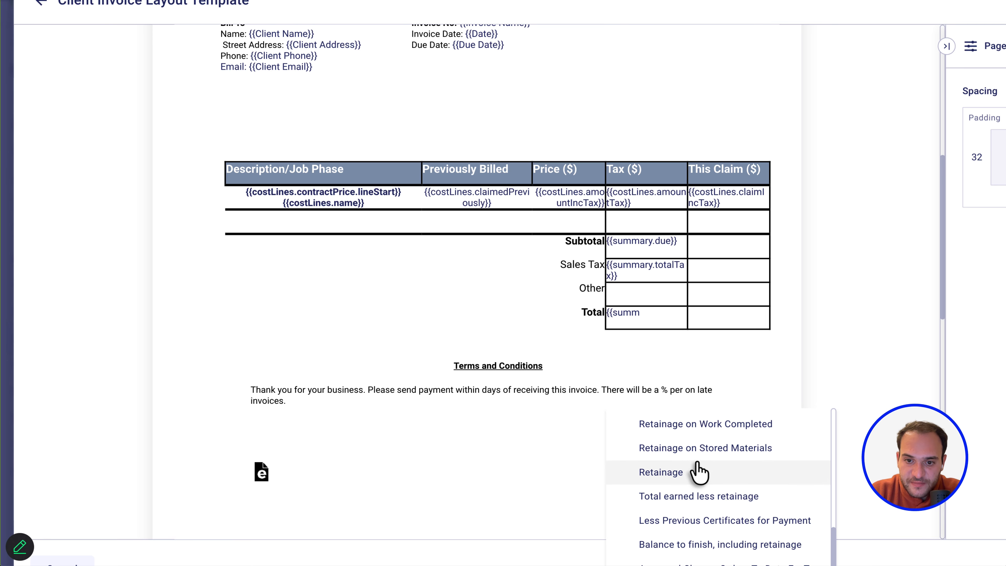
left_click(692, 442)
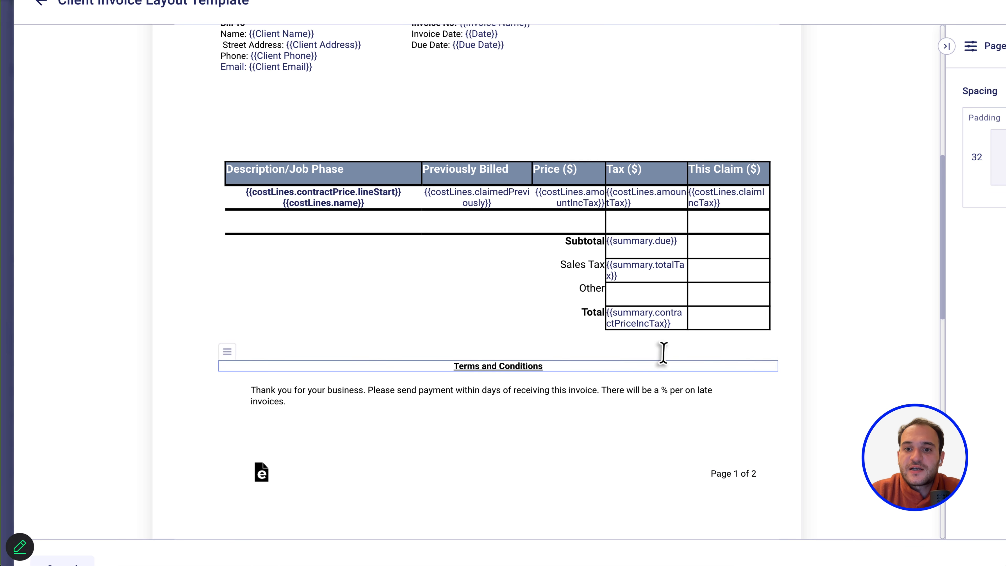
left_click(512, 287)
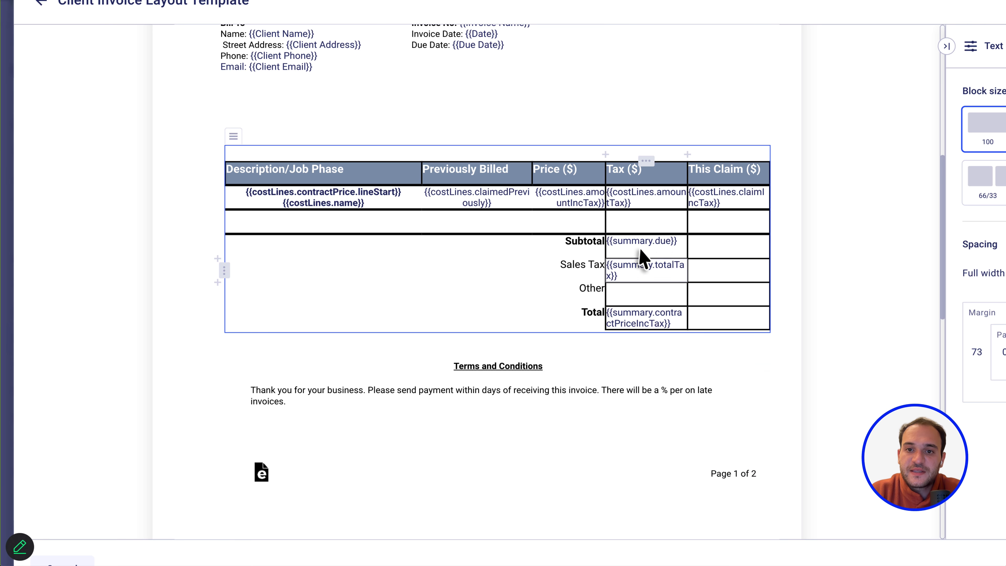
left_click(638, 318)
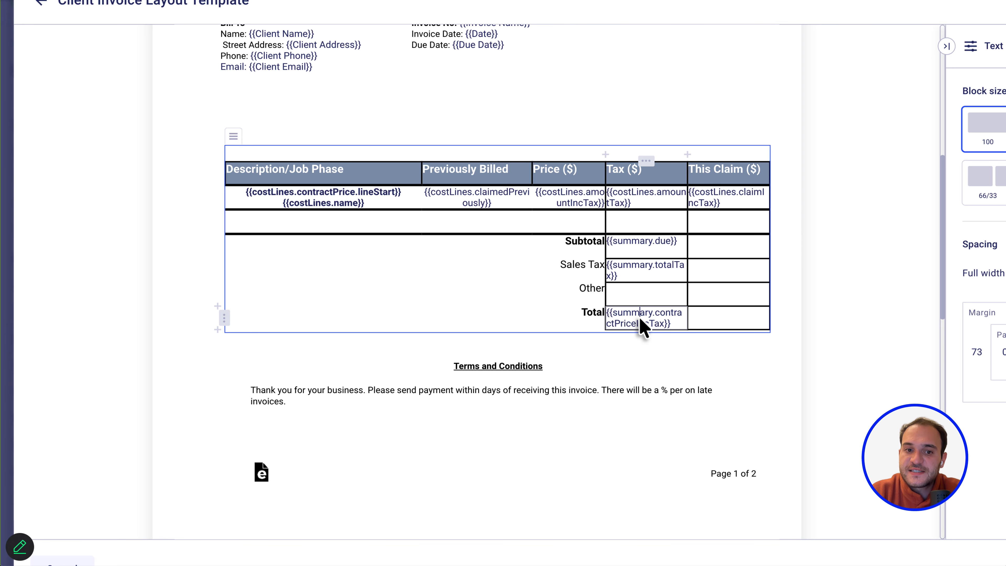
Append the {{Terms and Conditions}} field after 'invoices.' in the terms paragraph.
left_click(504, 280)
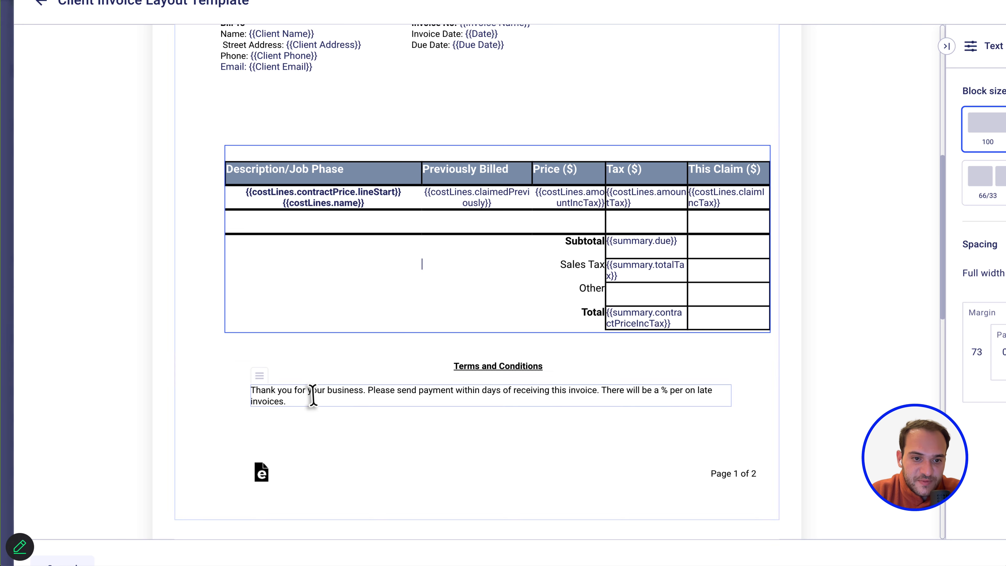
left_click(297, 399)
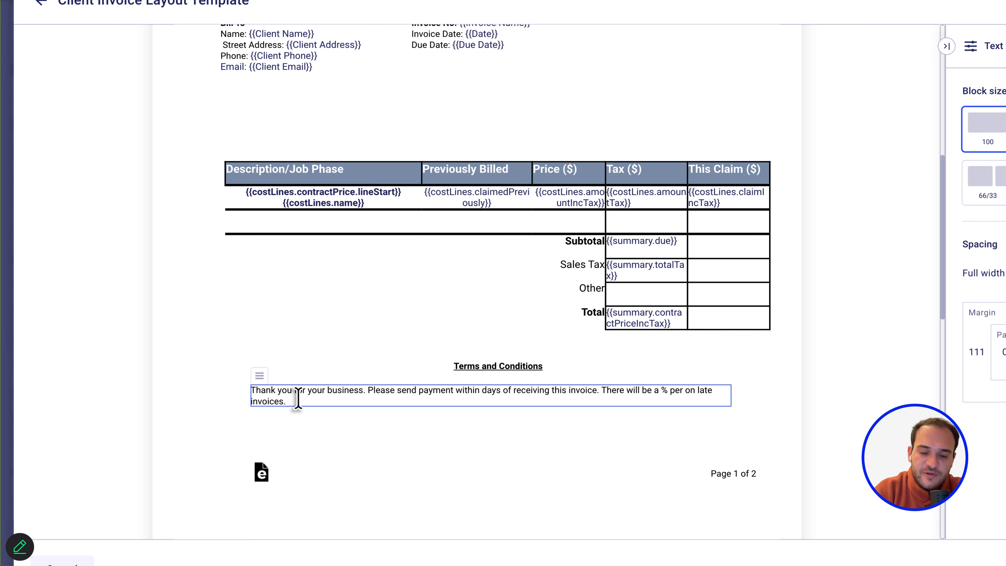
type("{{ter")
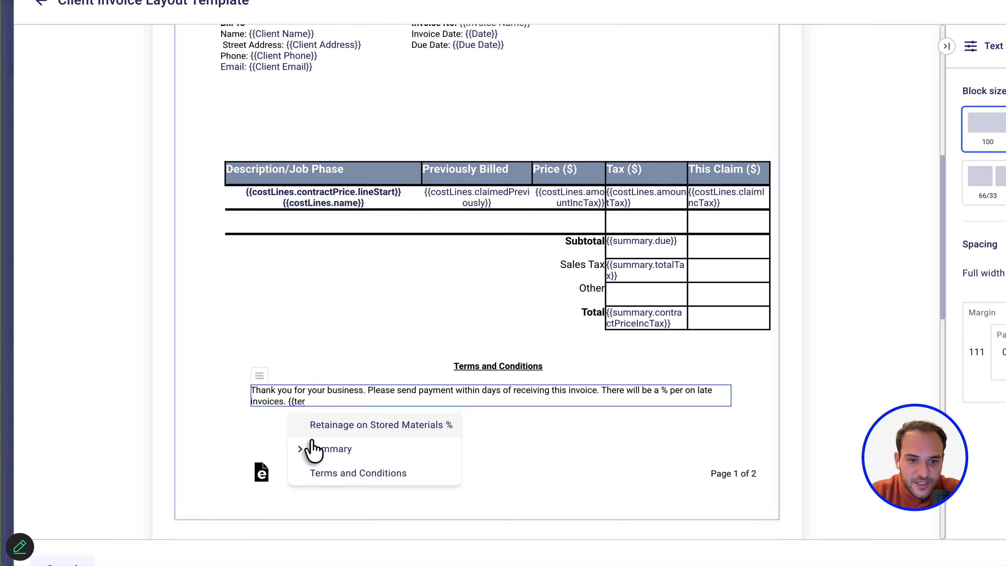
left_click(316, 473)
Delete all the payment-type content on page two.
scroll(318, 472, "down", 4)
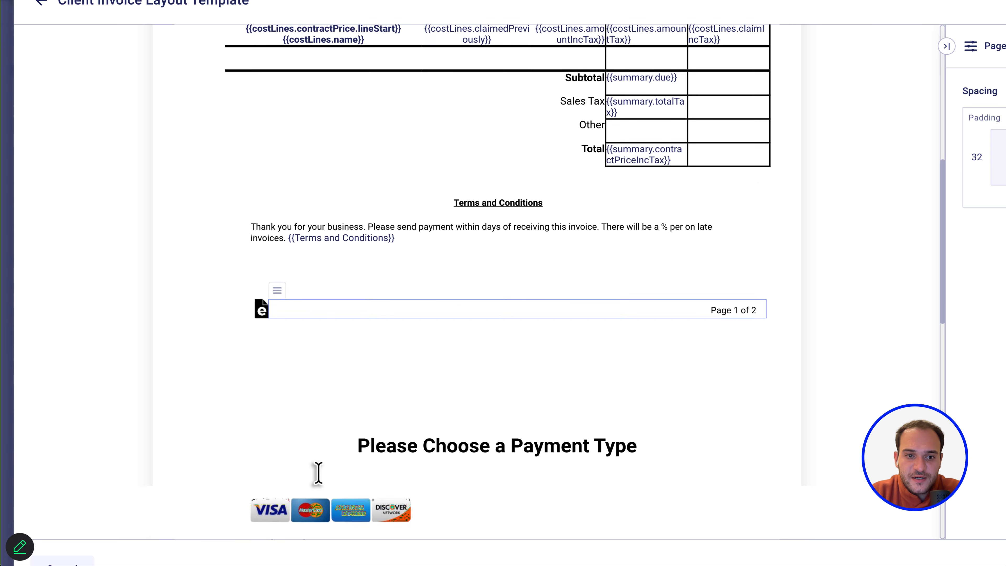
scroll(330, 332, "down", 3)
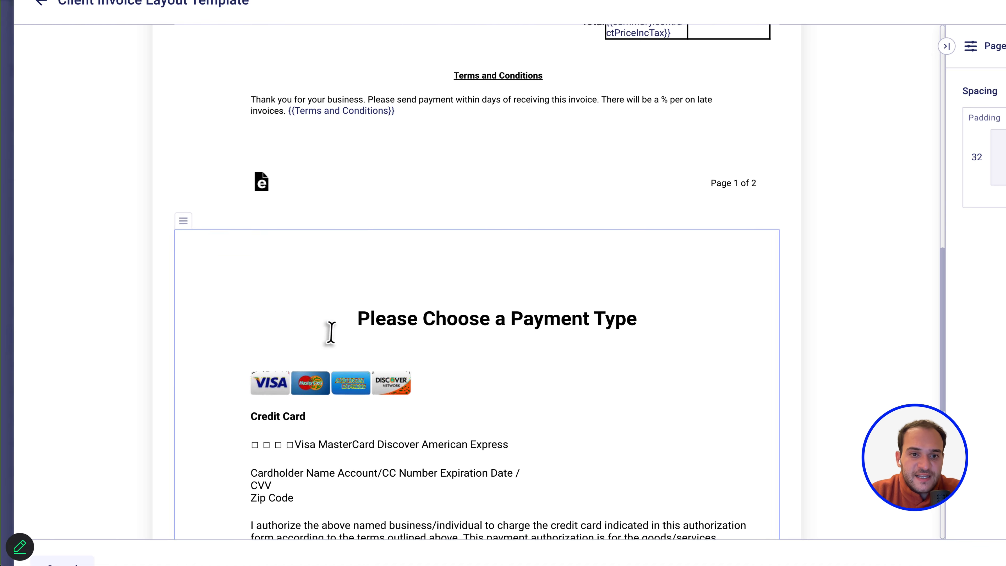
left_click_drag(358, 319, 565, 481)
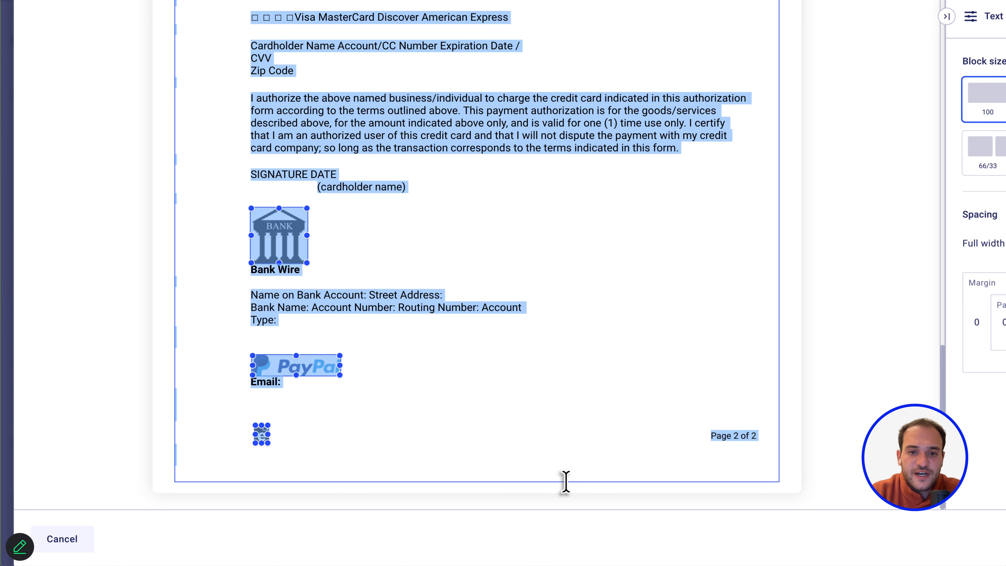
key("BackSpace")
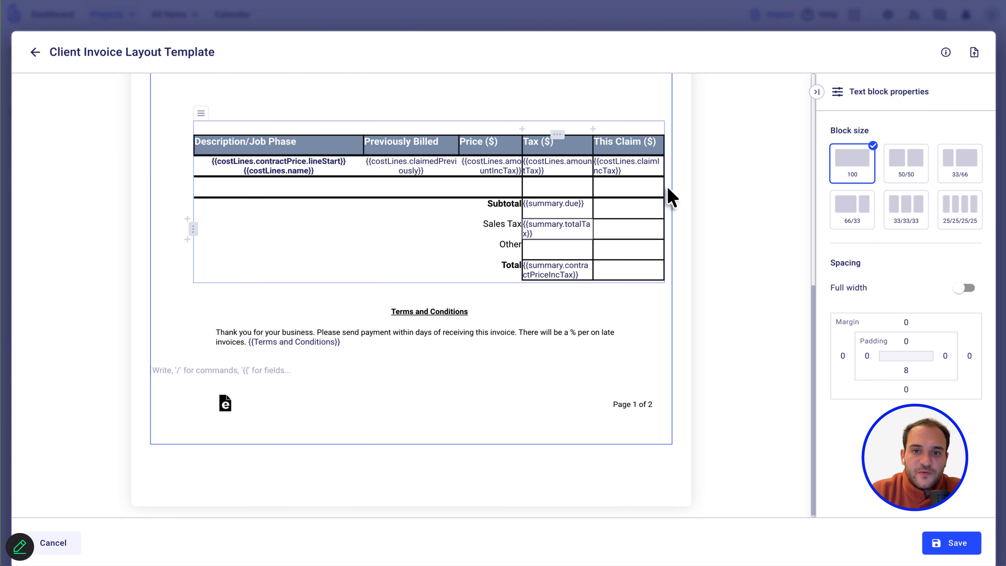
After the save error, add {{costLines.contractPrice.lineEnd}} after the This Claim placeholder.
left_click(947, 536)
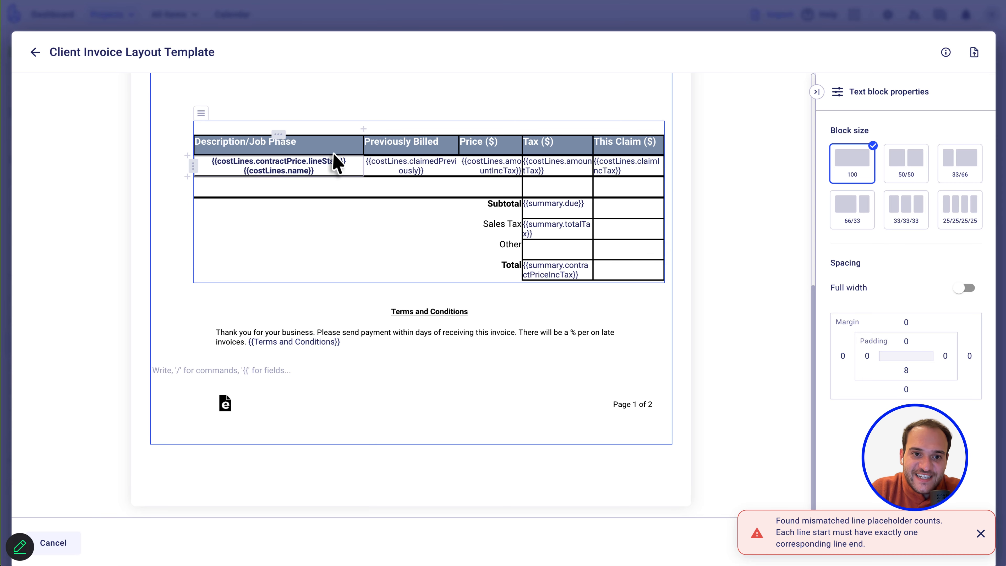
left_click(630, 170)
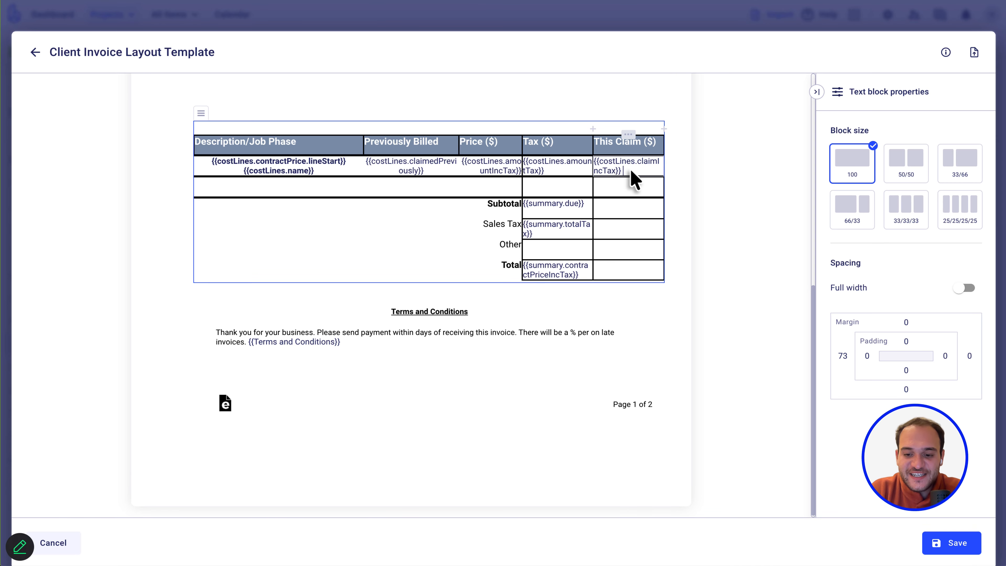
type("{{")
scroll(658, 315, "down", 5)
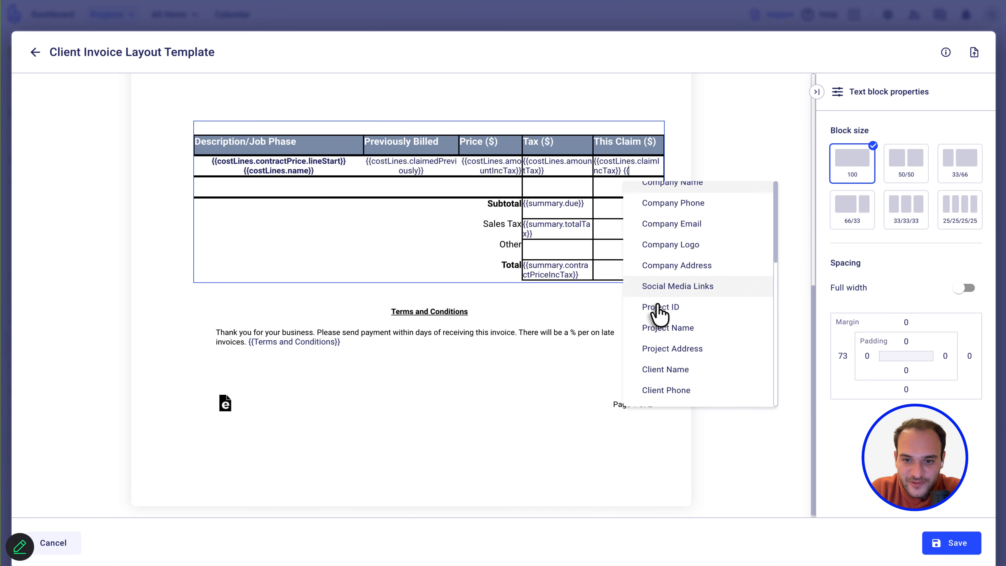
left_click(667, 294)
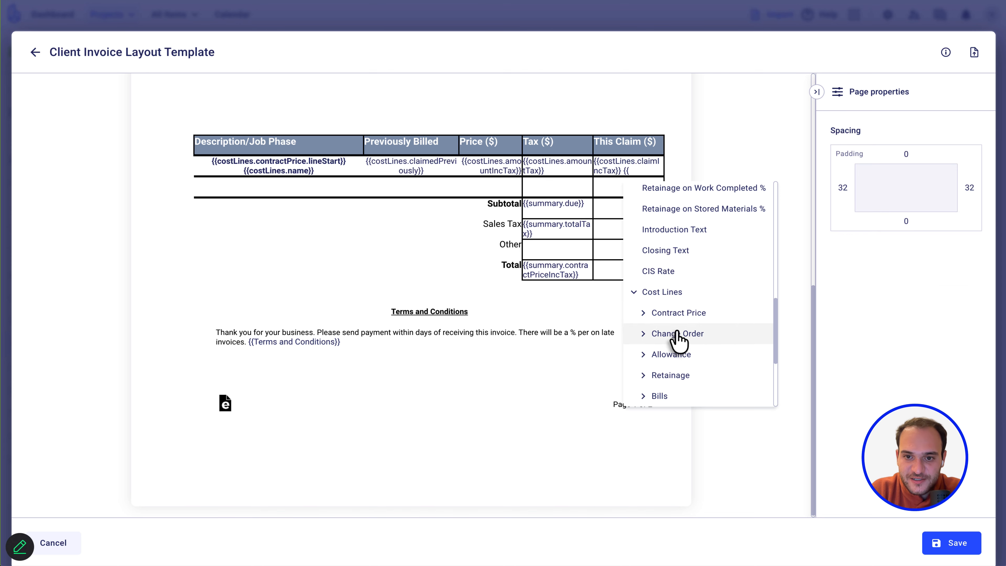
left_click(695, 317)
left_click(686, 355)
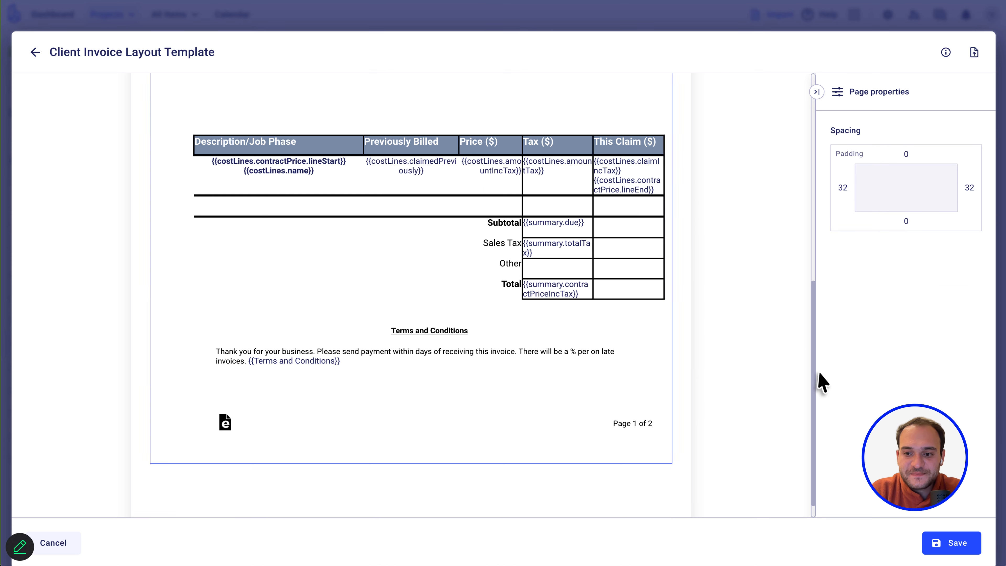
Save the template and check the client details and line-item rows in the preview.
left_click(959, 545)
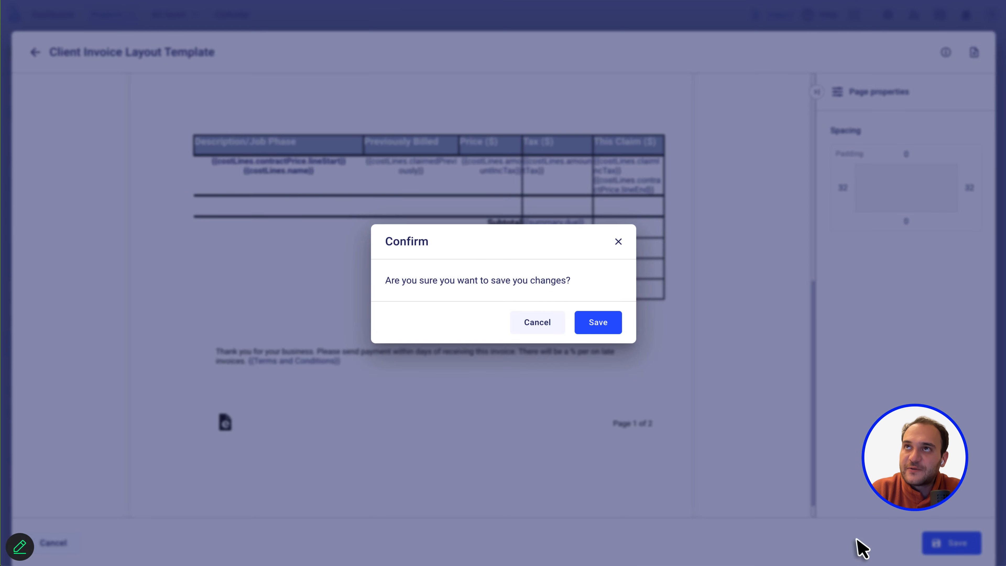
left_click(602, 327)
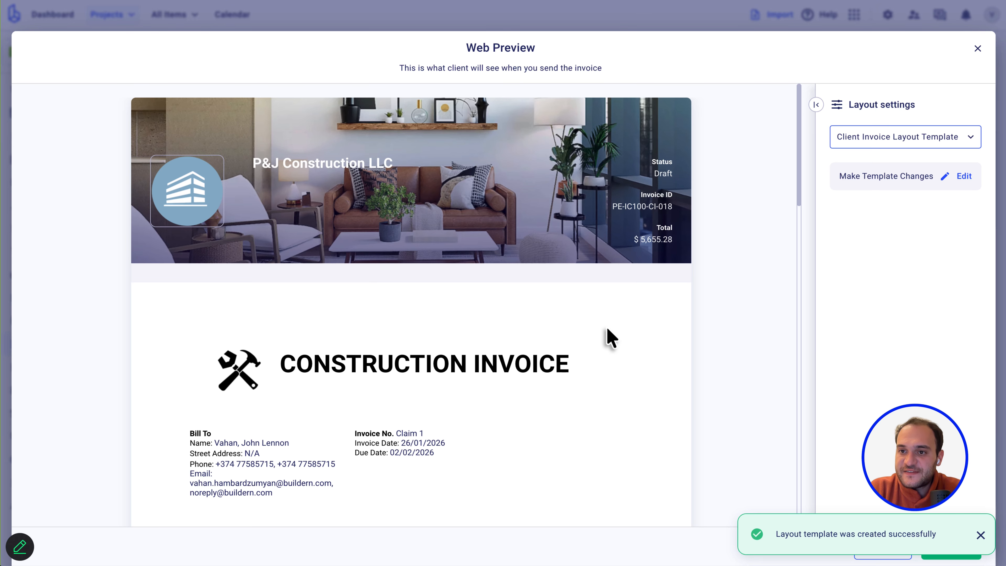
scroll(487, 354, "down", 1)
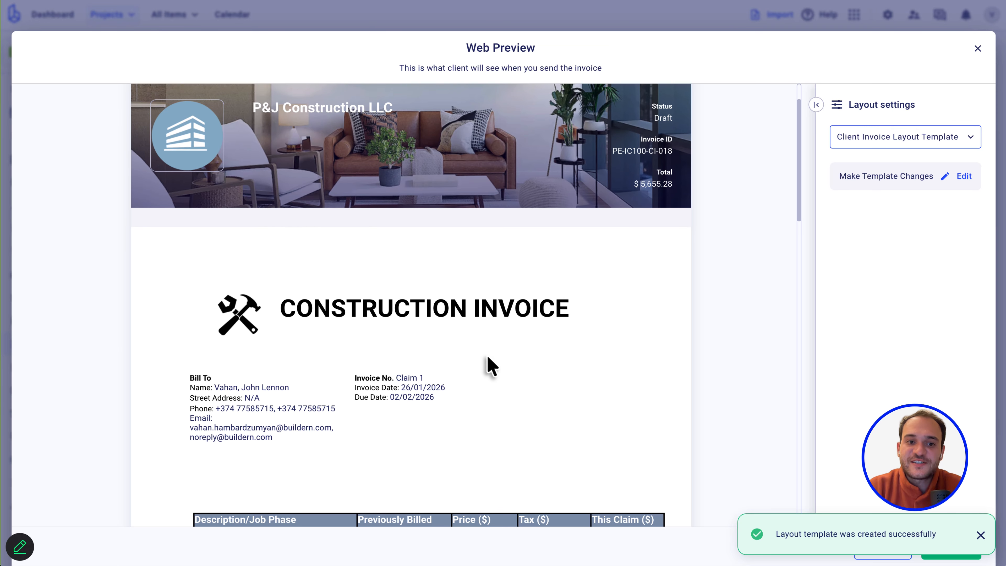
scroll(491, 367, "down", 3)
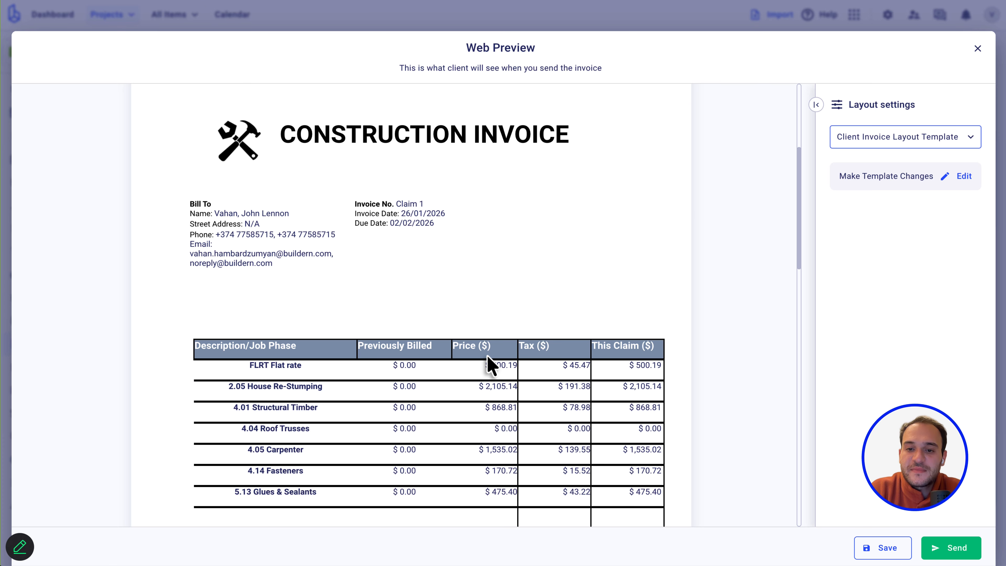
scroll(492, 365, "down", 2)
scroll(486, 355, "down", 3)
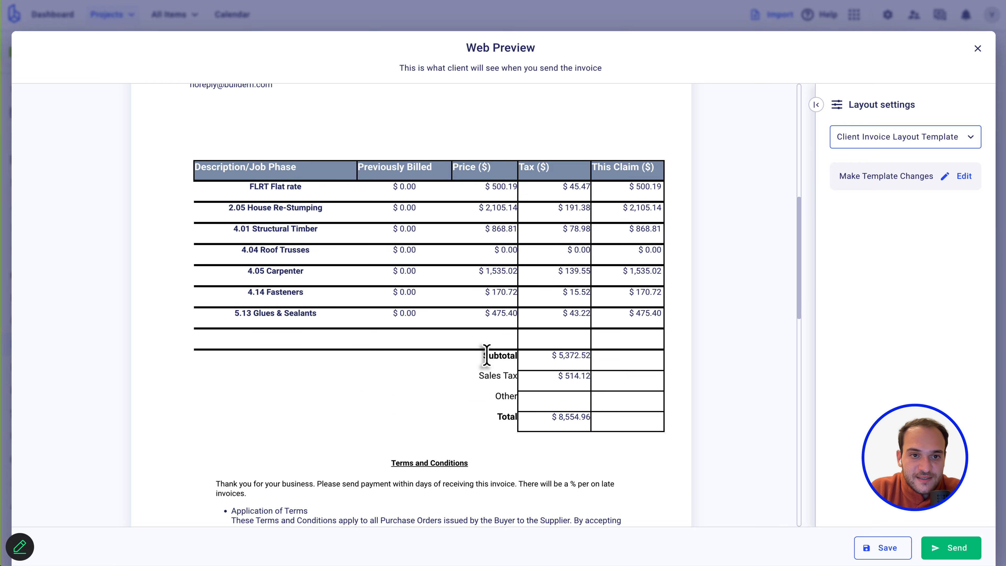
scroll(487, 355, "up", 5)
triple_click(233, 158)
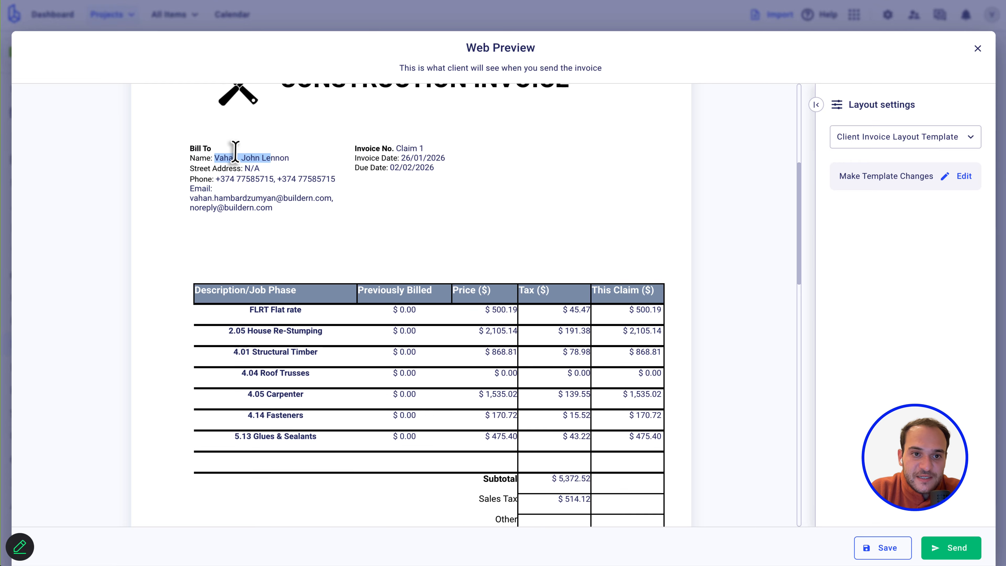
left_click(245, 168)
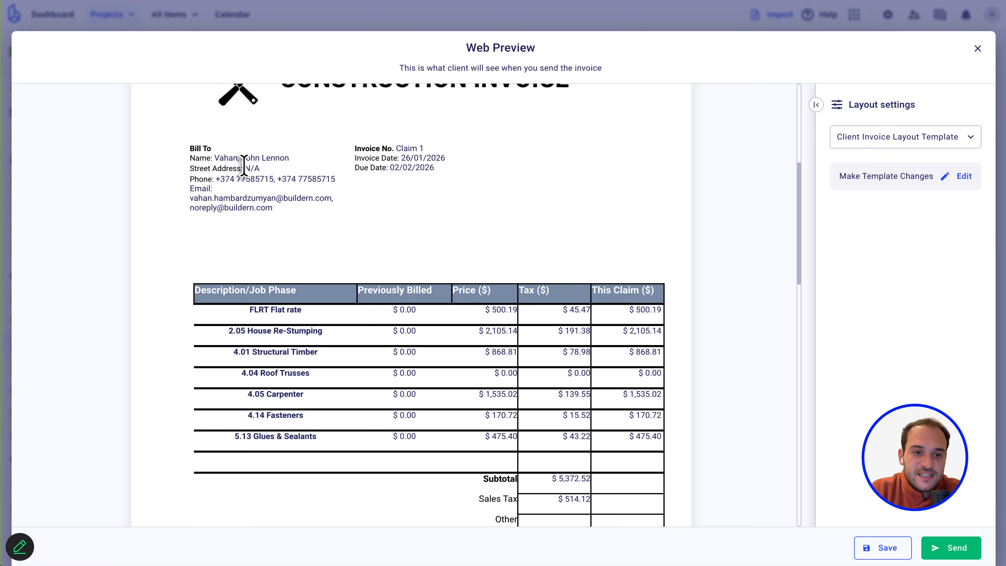
left_click_drag(216, 179, 328, 180)
left_click(194, 204)
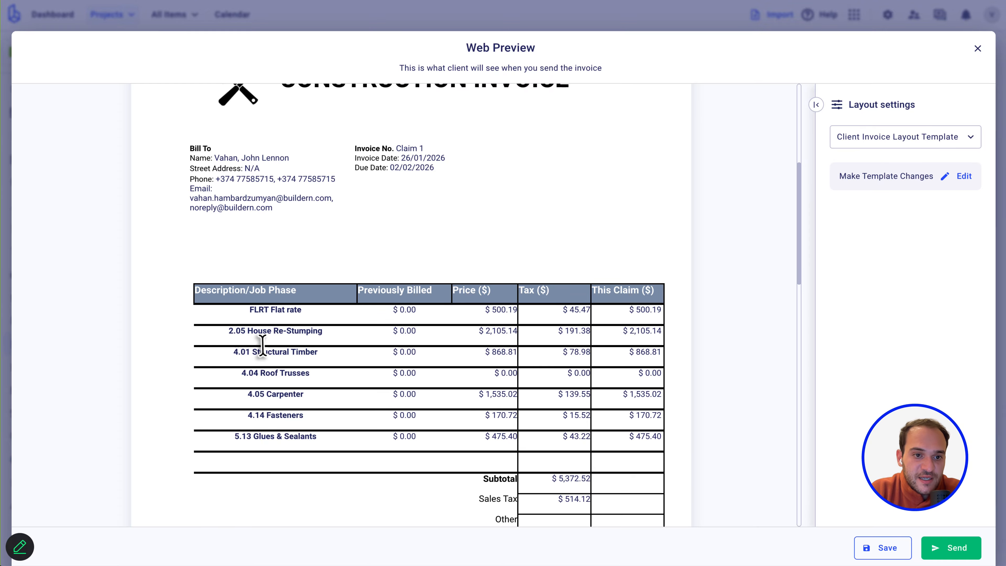
left_click_drag(264, 304, 261, 443)
left_click(336, 387)
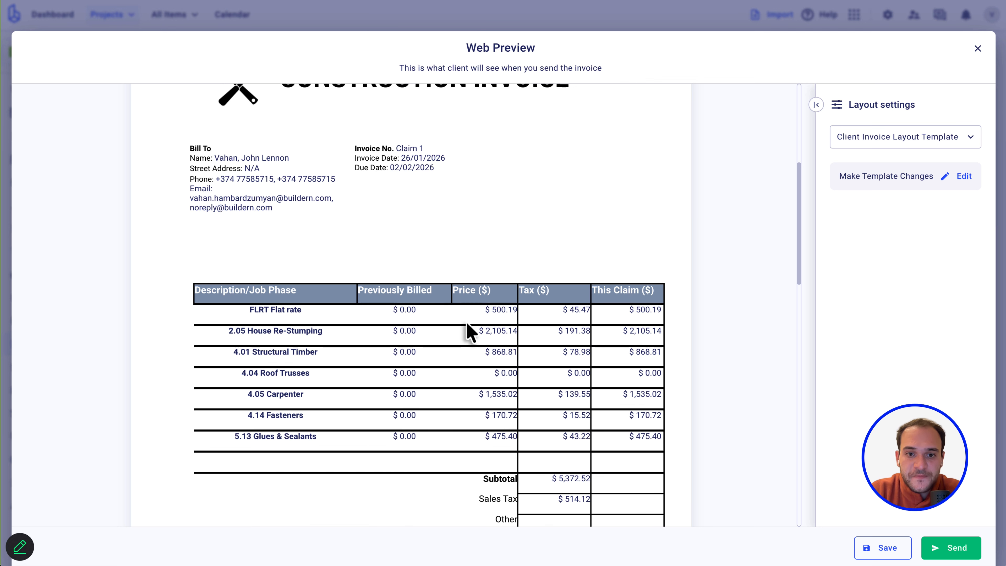
Review the preview totals, including the $ 514.12 Sales Tax, and open the attached terms PDF.
scroll(469, 333, "down", 1)
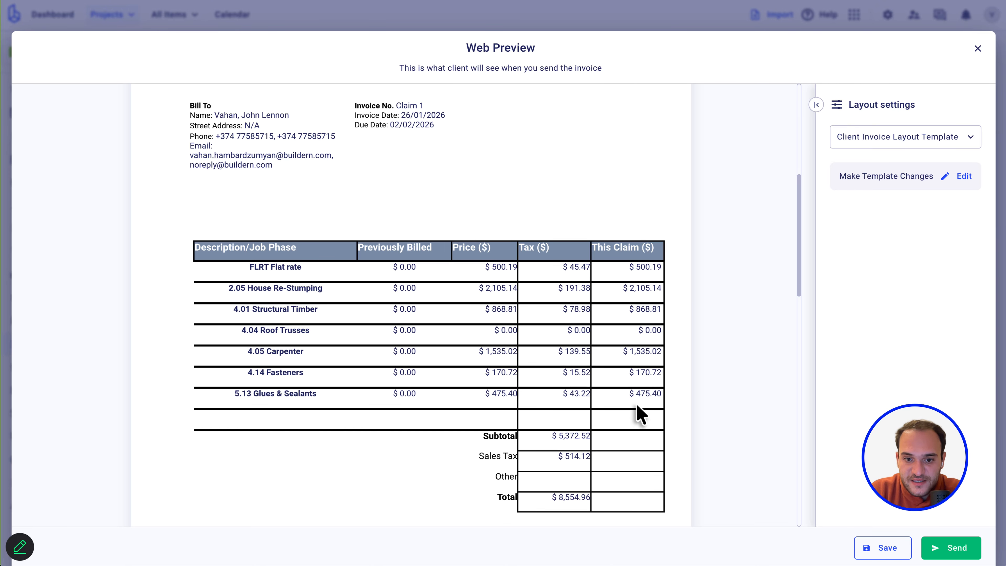
scroll(637, 405, "down", 1)
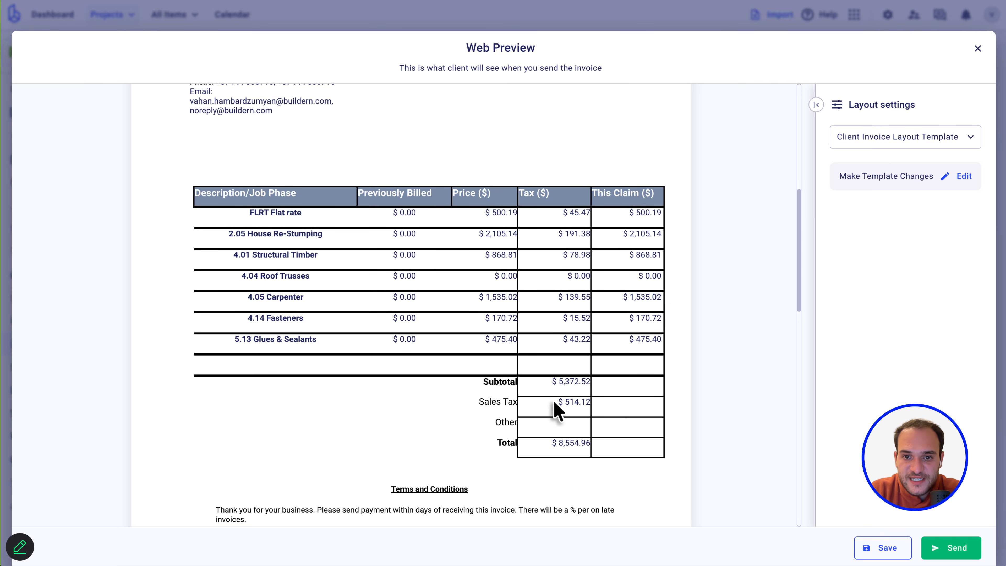
left_click_drag(554, 402, 607, 403)
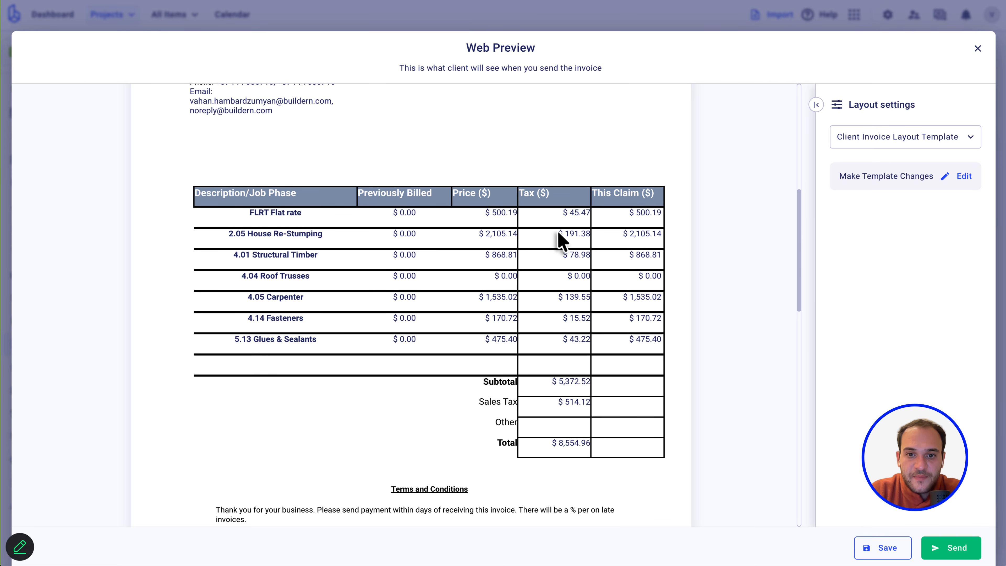
scroll(558, 238, "down", 1)
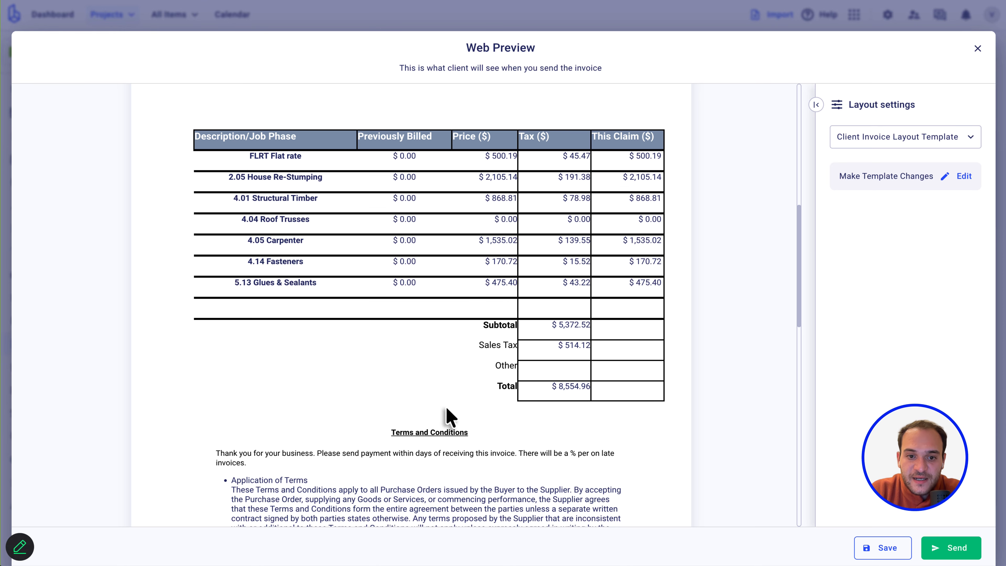
scroll(464, 435, "down", 3)
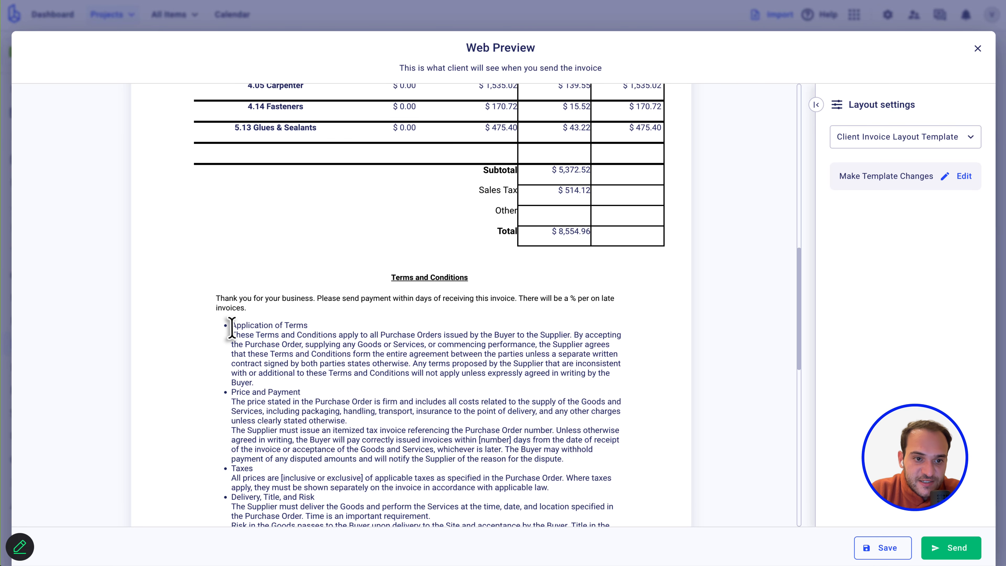
left_click_drag(231, 327, 371, 449)
scroll(370, 448, "down", 7)
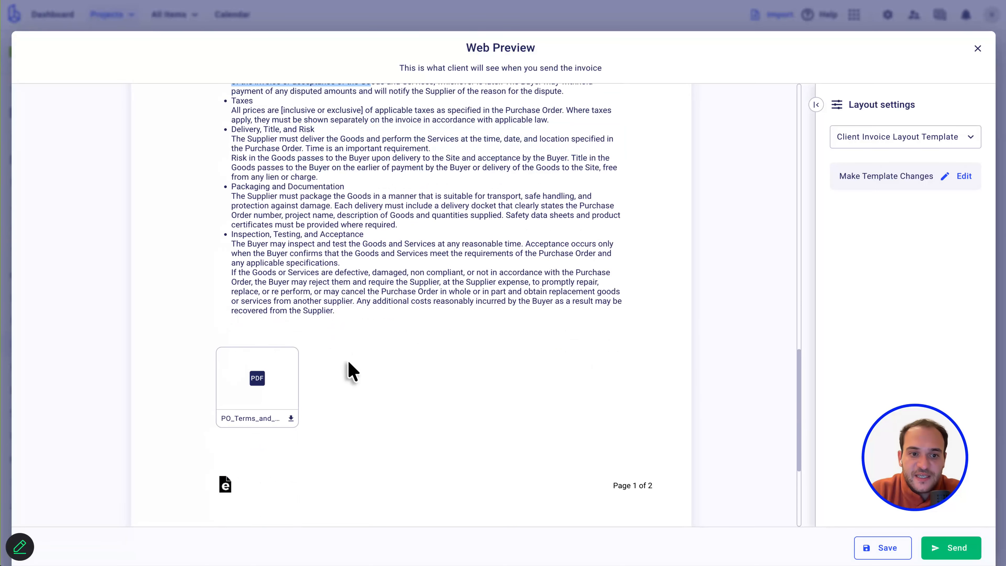
left_click(248, 394)
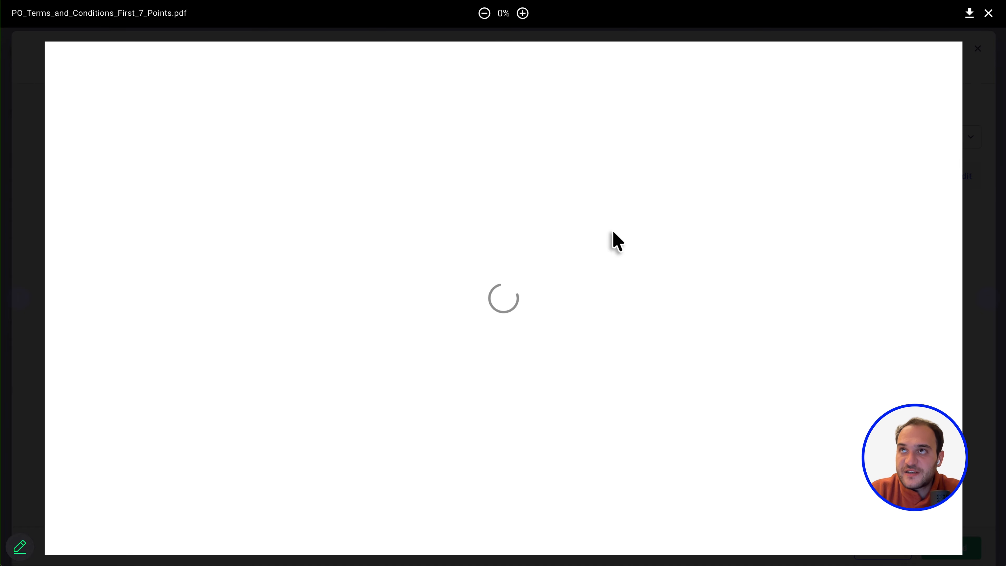
scroll(614, 237, "down", 5)
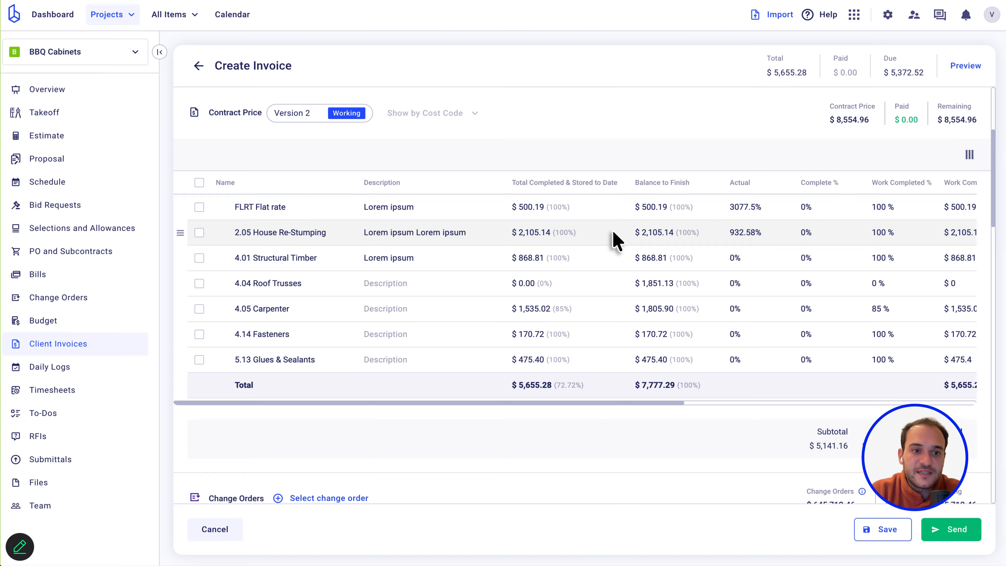
Reopen the client invoice preview and open its layout template for editing.
left_click(963, 68)
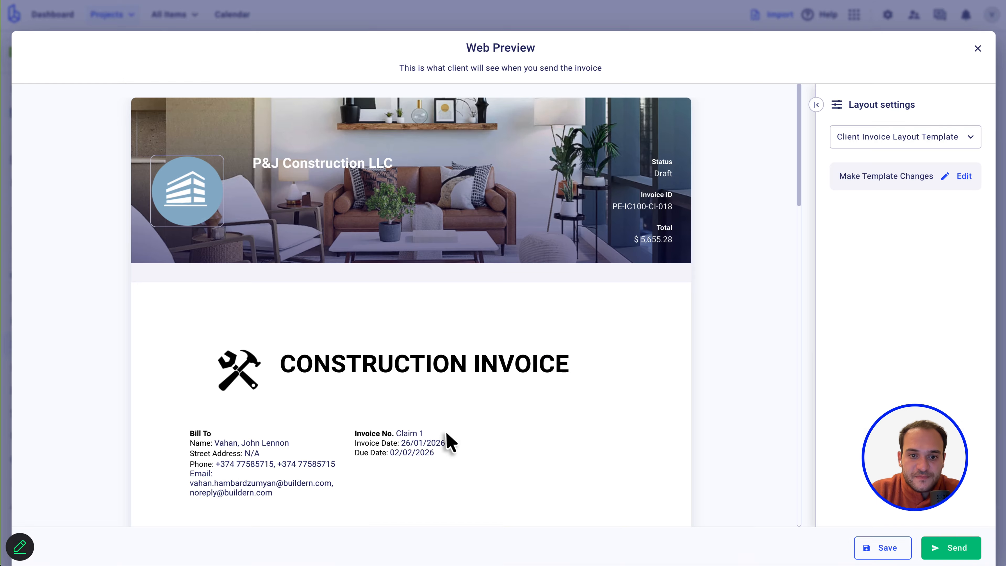
scroll(473, 298, "down", 10)
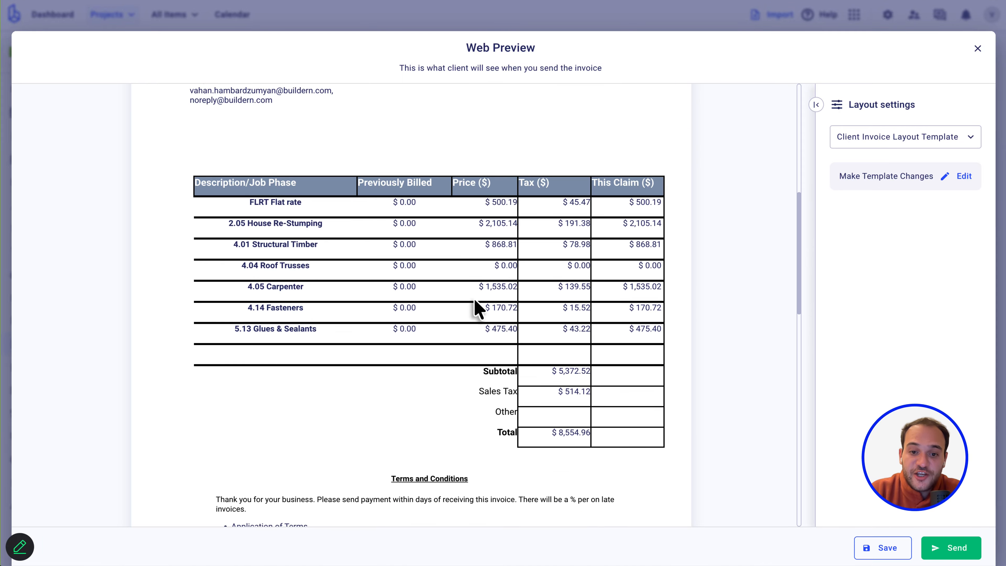
scroll(475, 305, "down", 8)
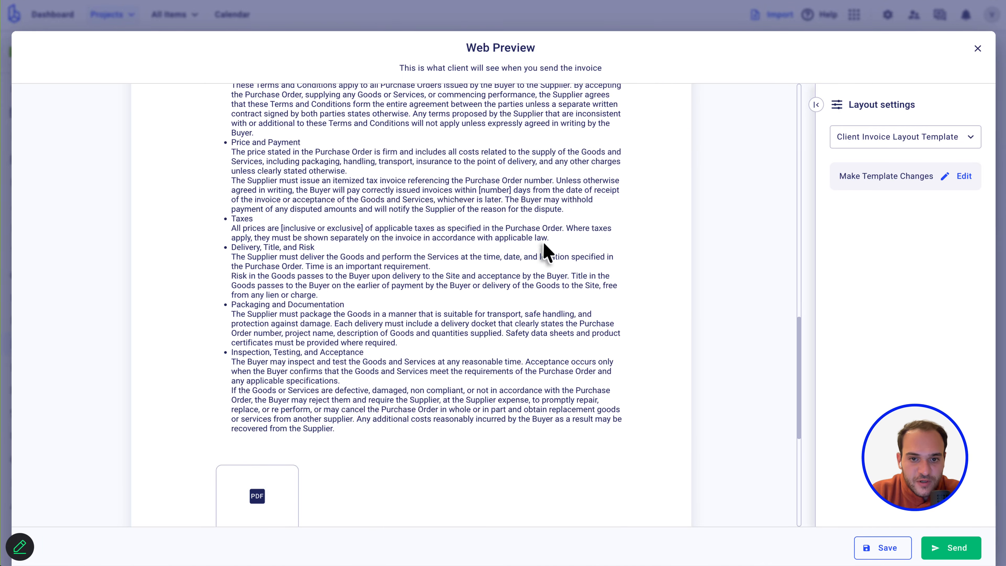
scroll(545, 252, "up", 5)
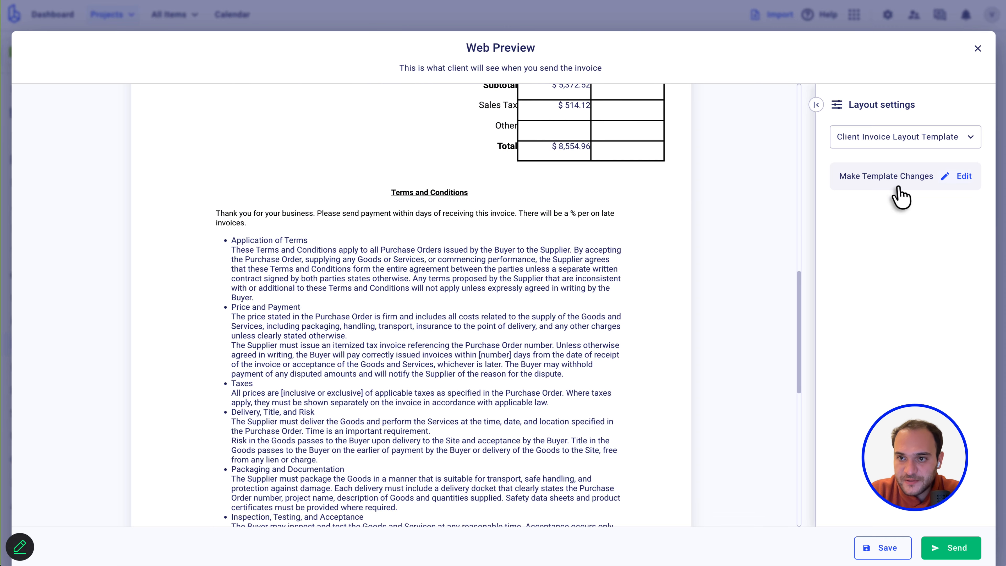
scroll(503, 270, "up", 6)
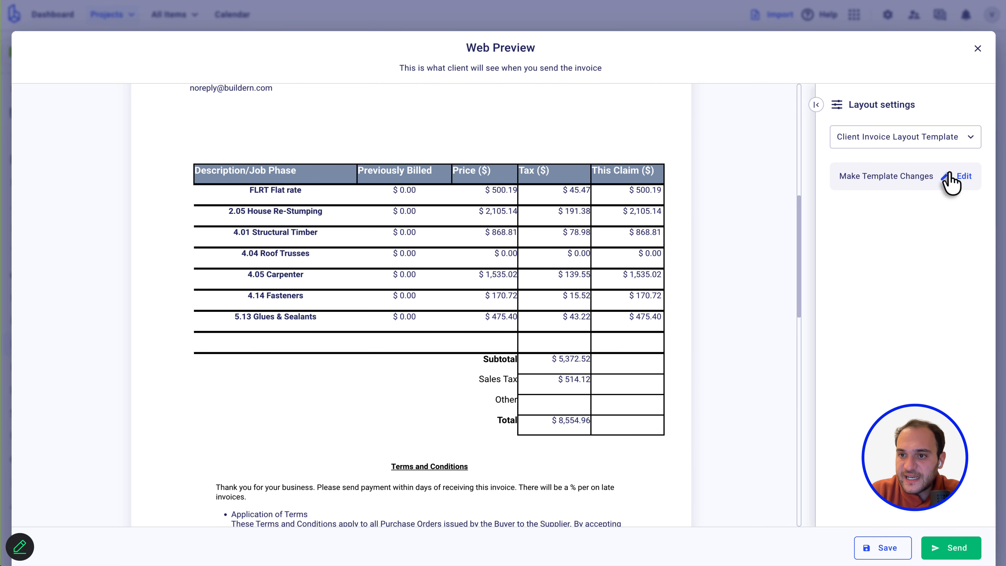
left_click(954, 179)
Colour the {{Terms and Conditions}} placeholder at the end of the terms paragraph black (#000000).
scroll(476, 295, "down", 10)
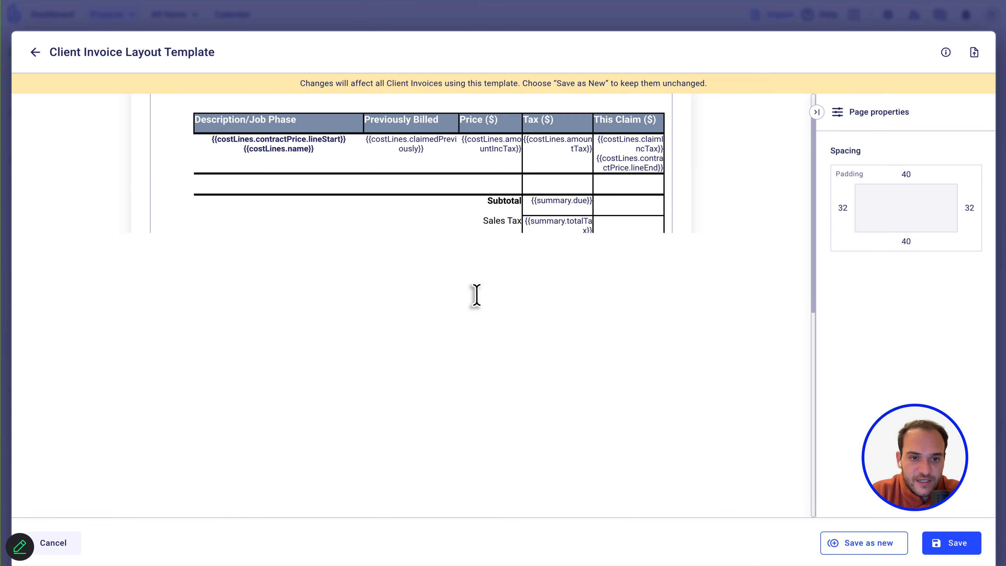
scroll(360, 311, "down", 2)
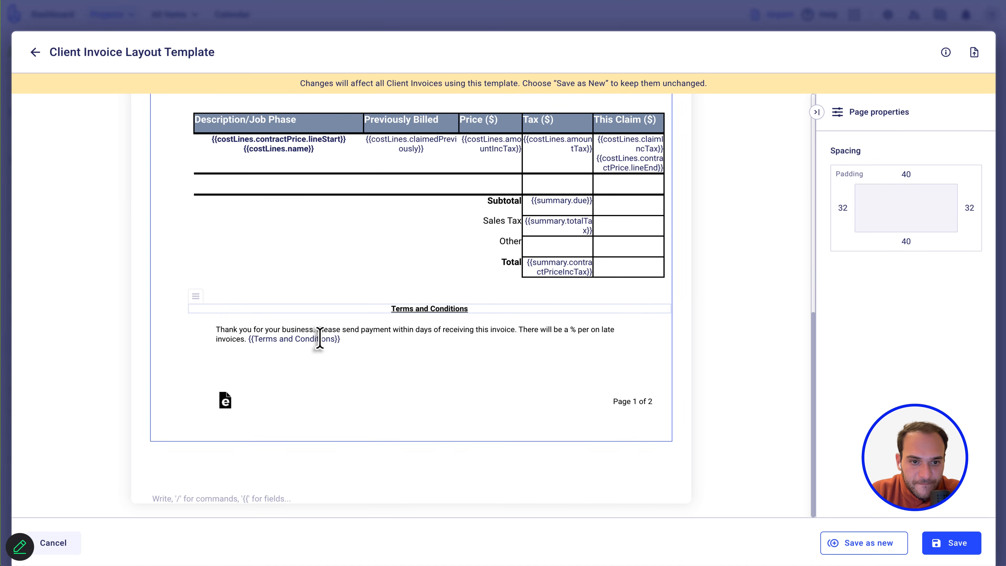
left_click_drag(350, 344, 247, 338)
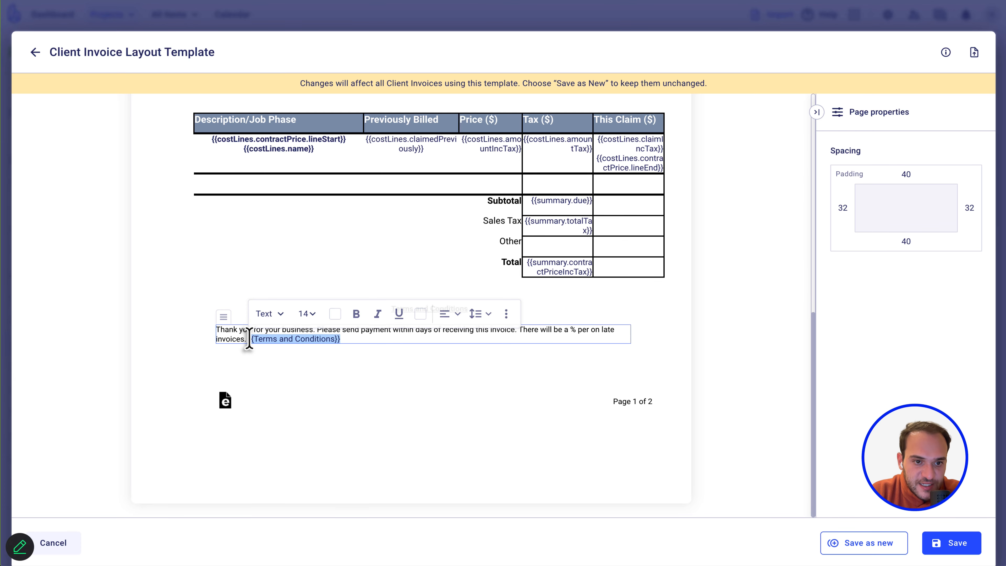
left_click(419, 314)
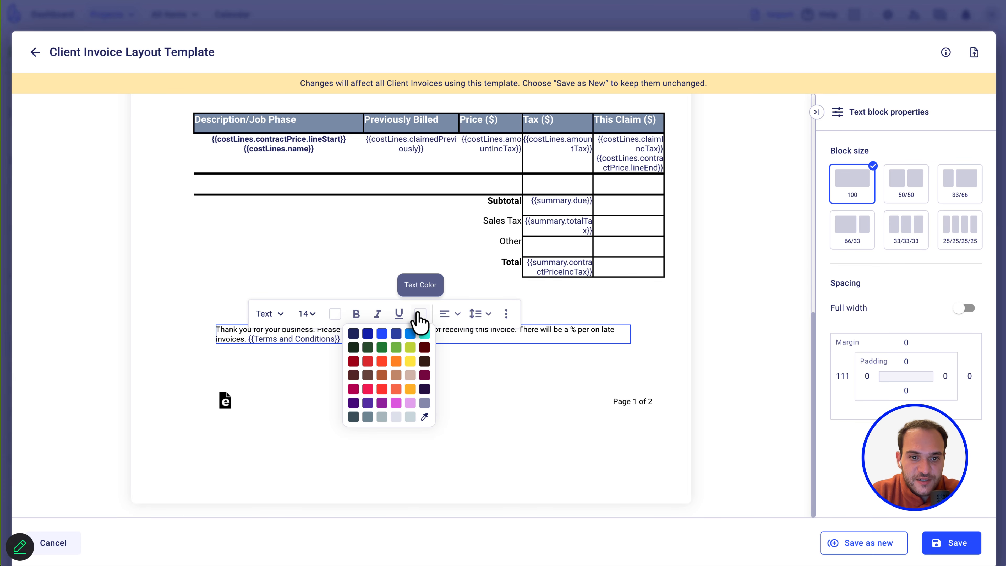
left_click(417, 418)
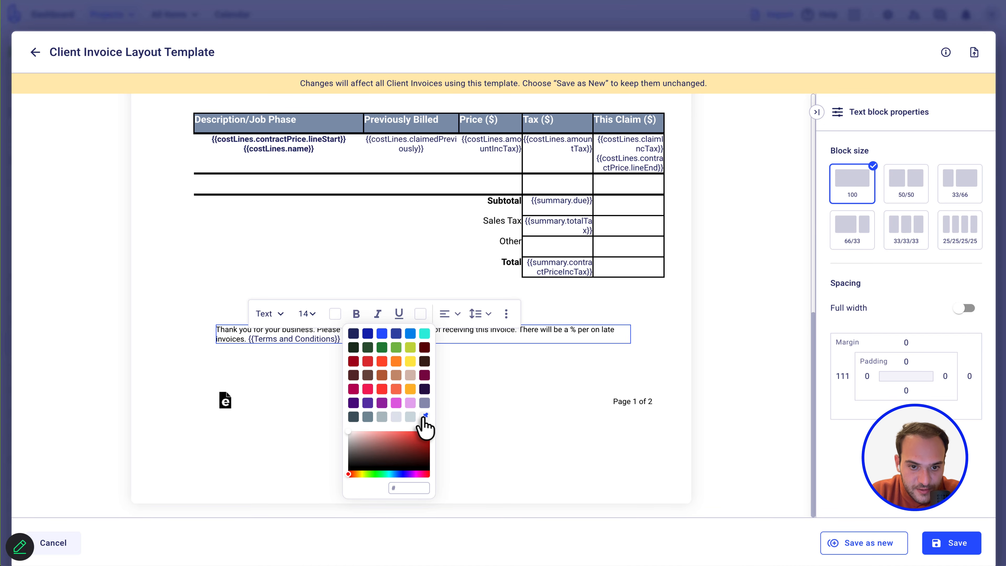
left_click(244, 434)
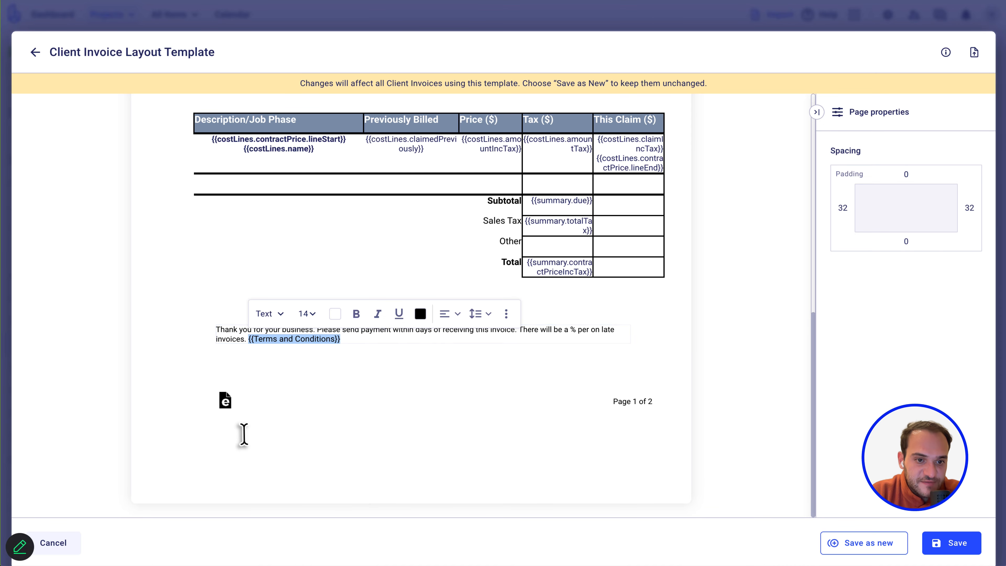
left_click(244, 434)
scroll(549, 336, "up", 2)
scroll(550, 336, "up", 5)
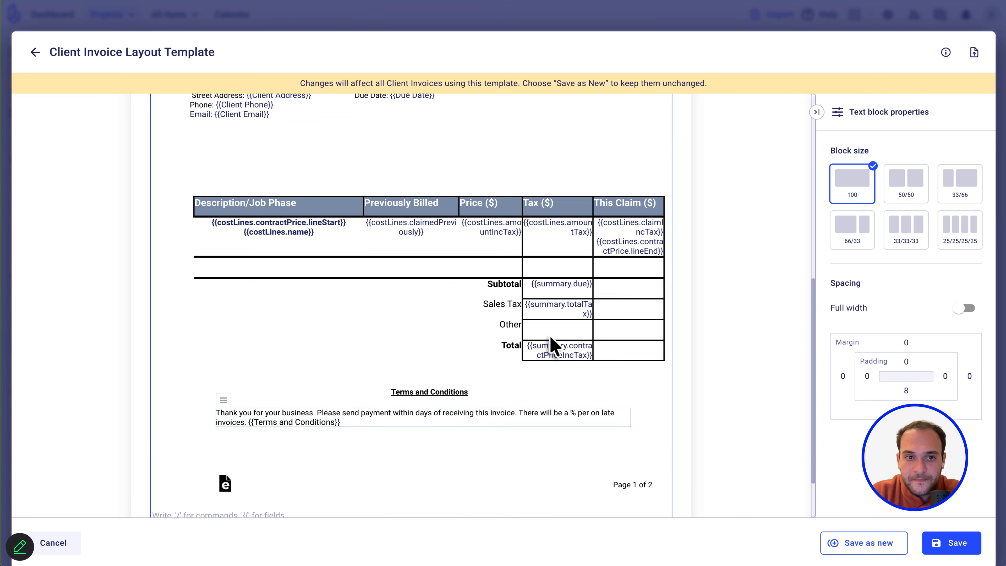
Delete the hammer-and-wrench logo image from the invoice header.
left_click(250, 226)
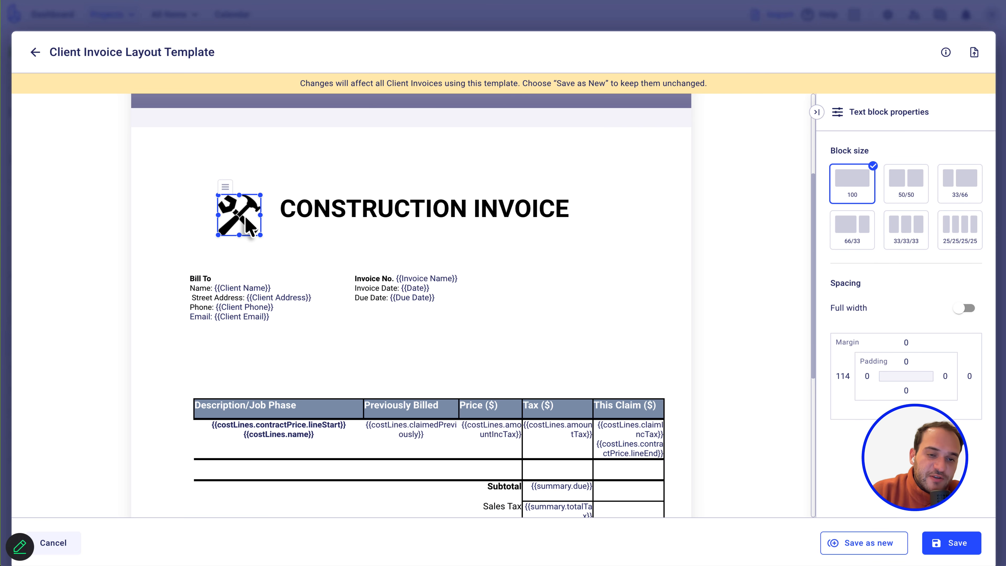
key("BackSpace")
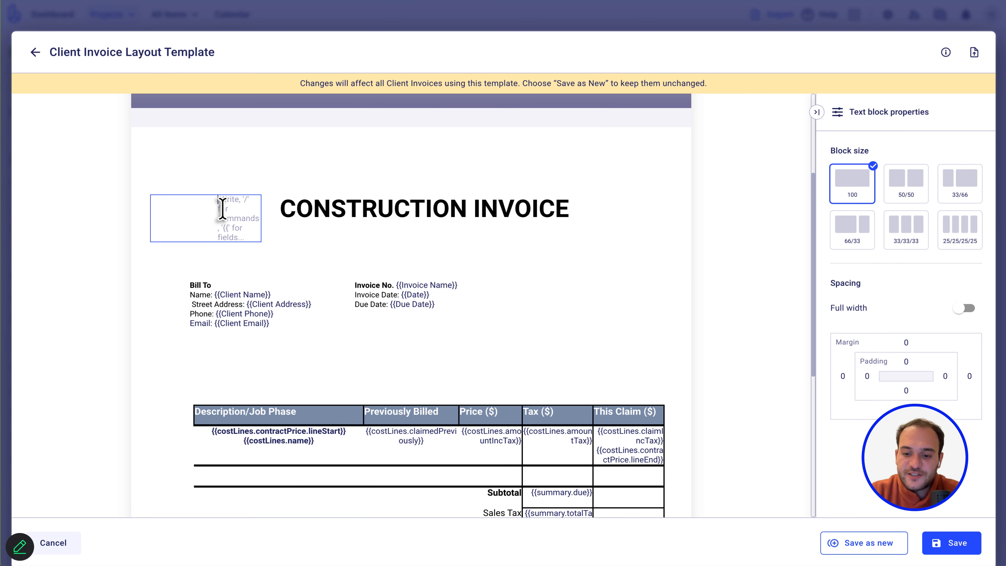
type("/")
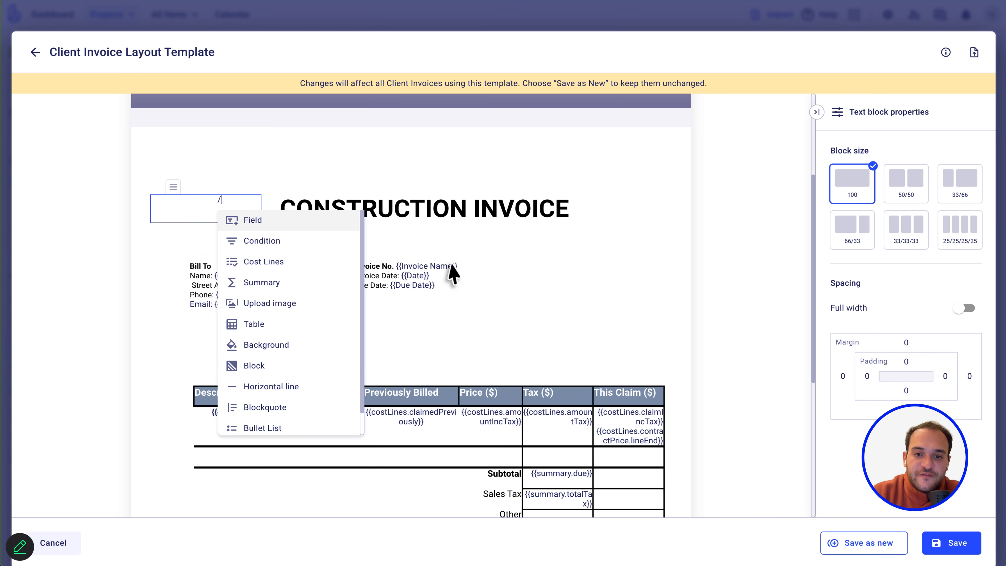
left_click(531, 426)
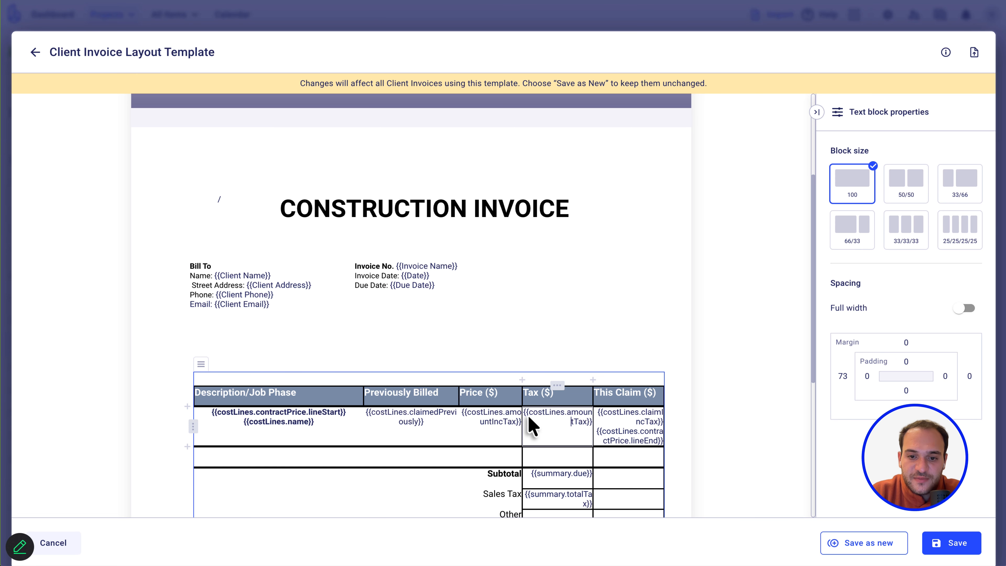
Start an Upload image in the empty block beside the title, cancel it, and return to the block.
left_click(517, 287)
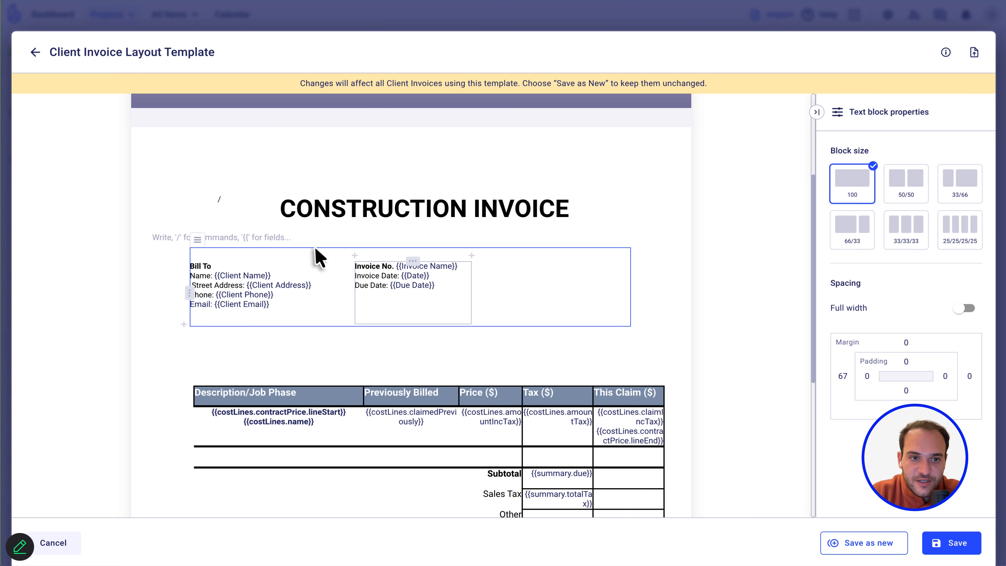
left_click(229, 198)
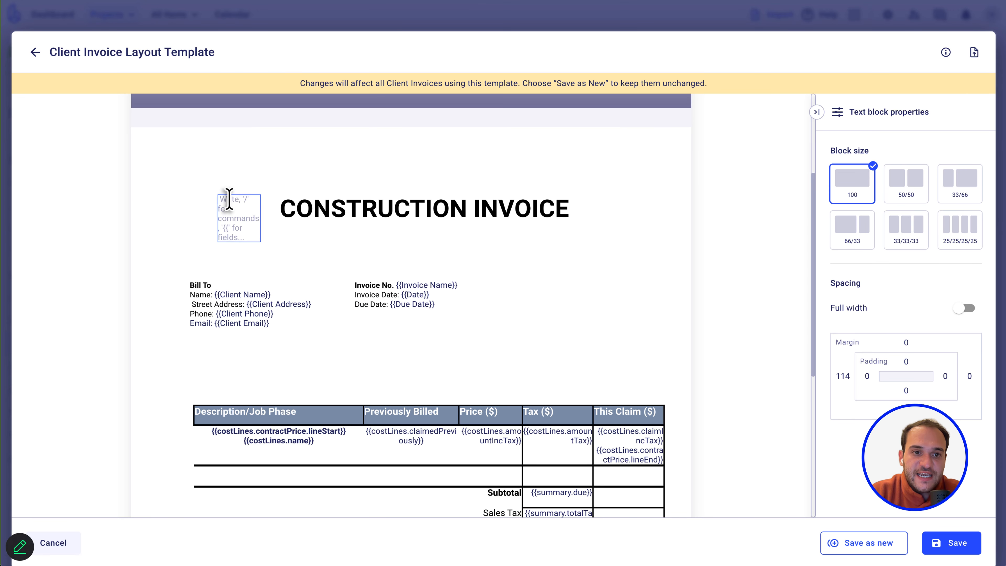
type("/")
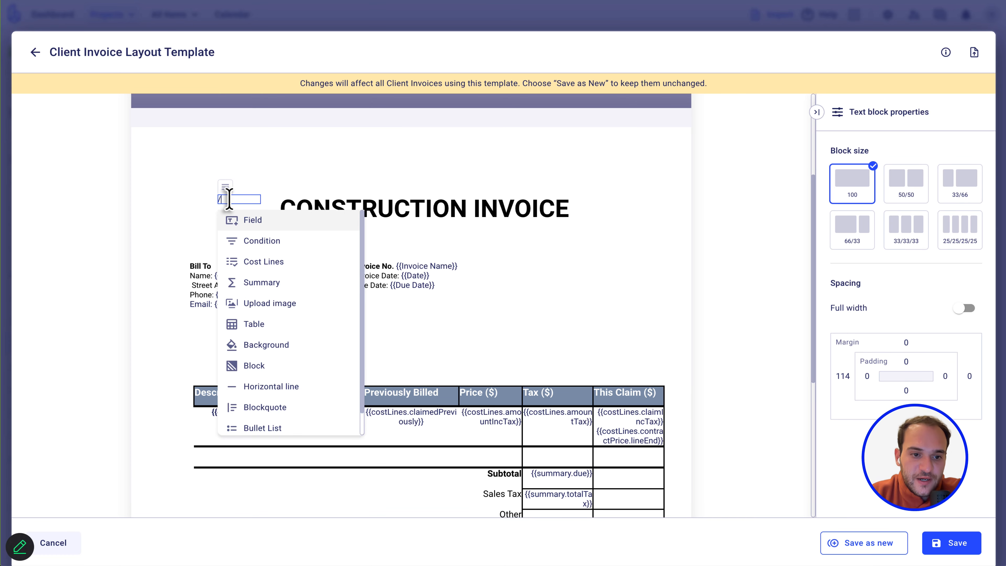
scroll(244, 293, "down", 1)
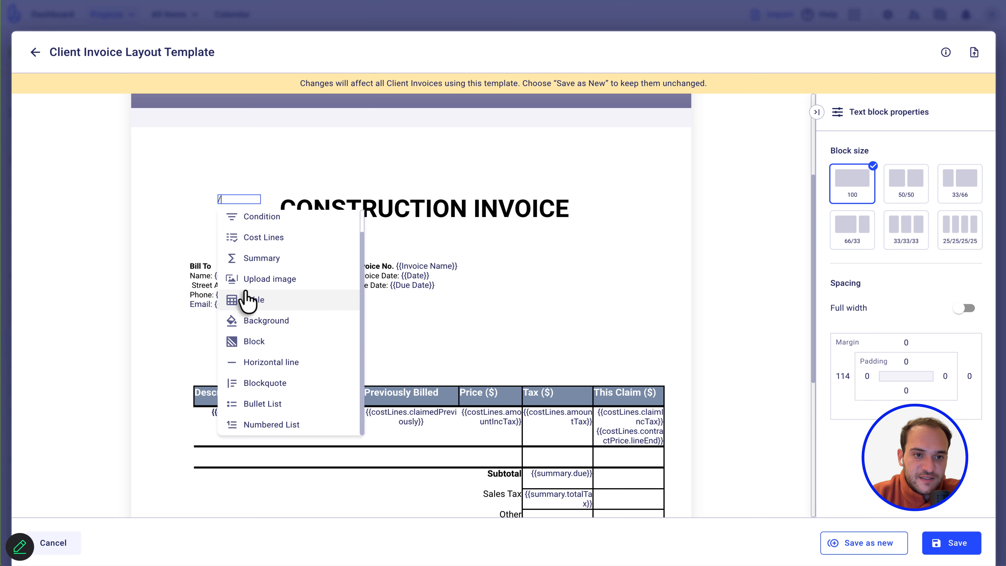
scroll(246, 299, "up", 1)
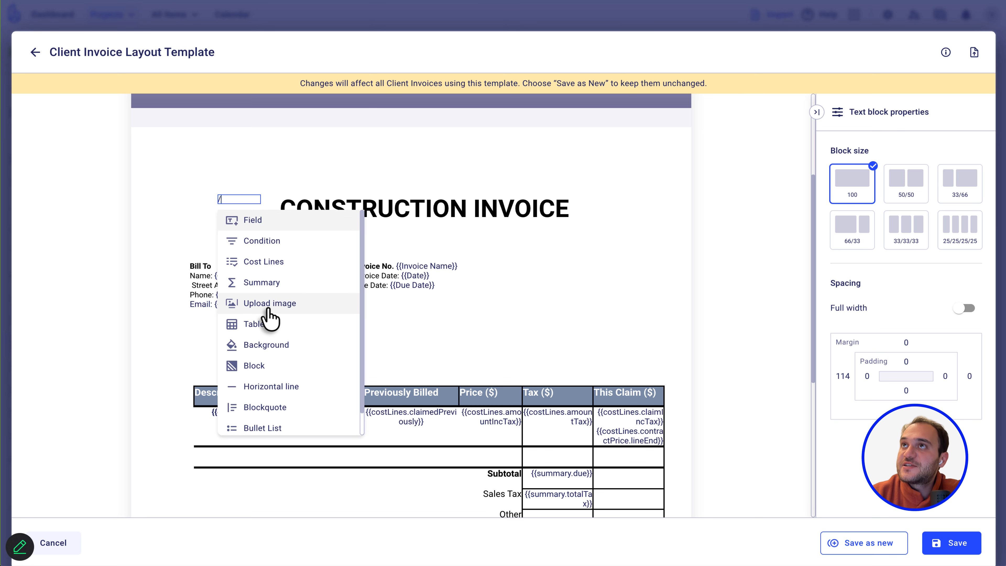
left_click(268, 308)
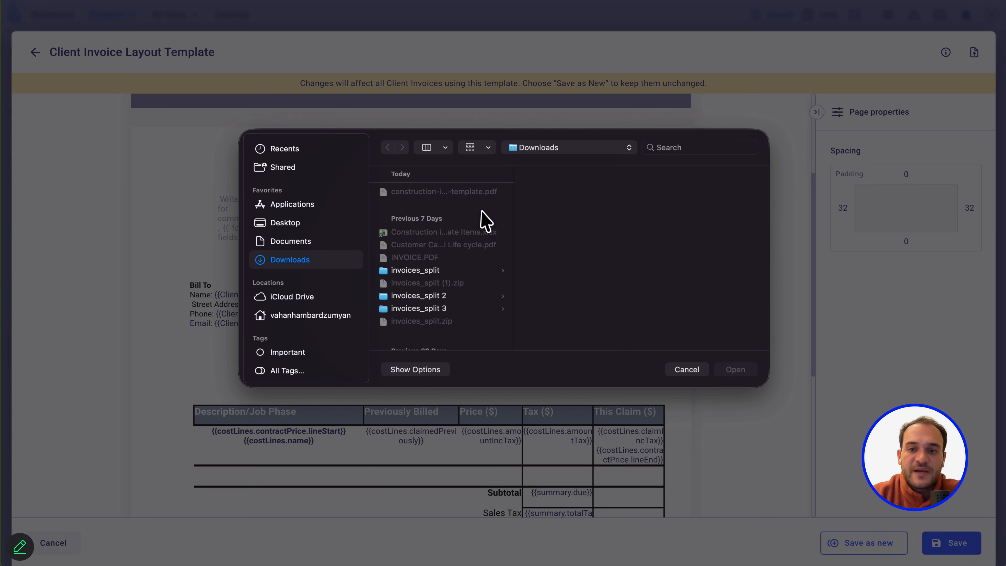
left_click(685, 370)
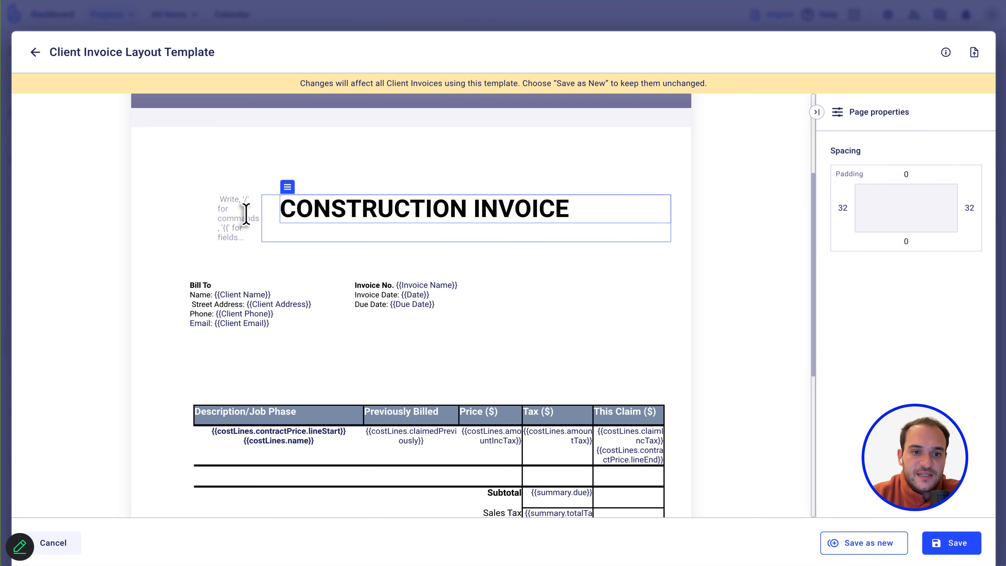
left_click(222, 234)
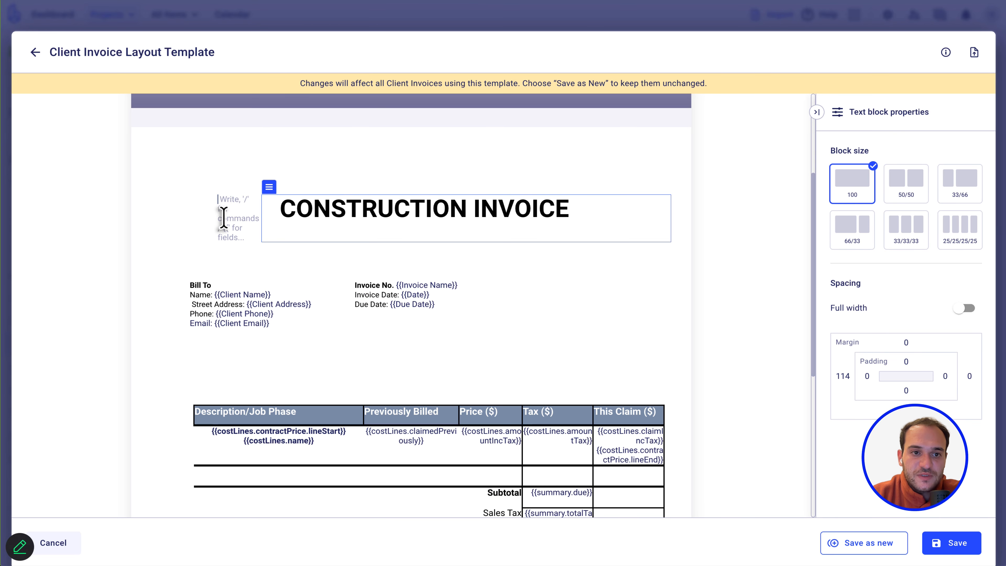
Add blank lines after Name, Street Address and Phone, and below Invoice No. and Invoice Date.
left_click(272, 295)
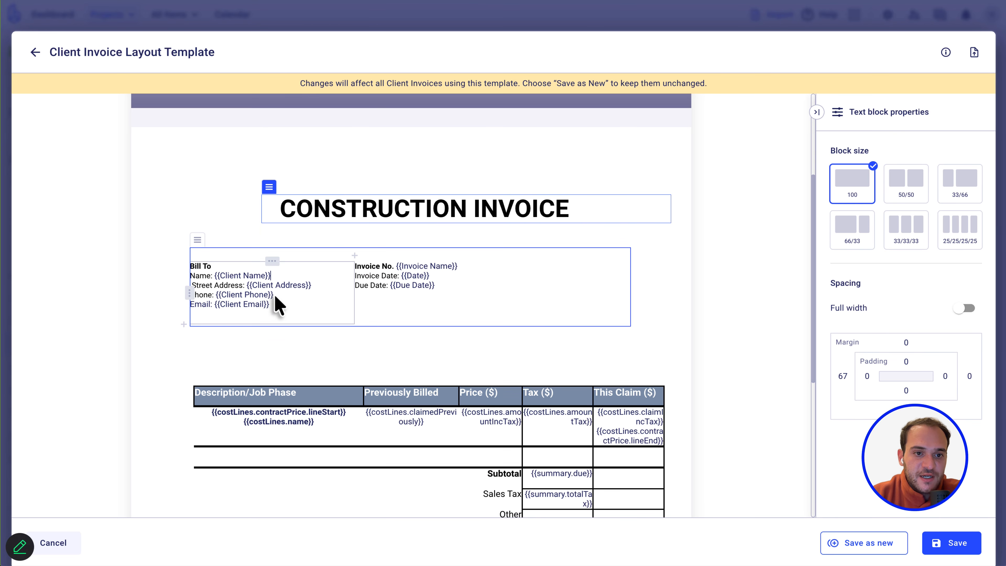
key("Return")
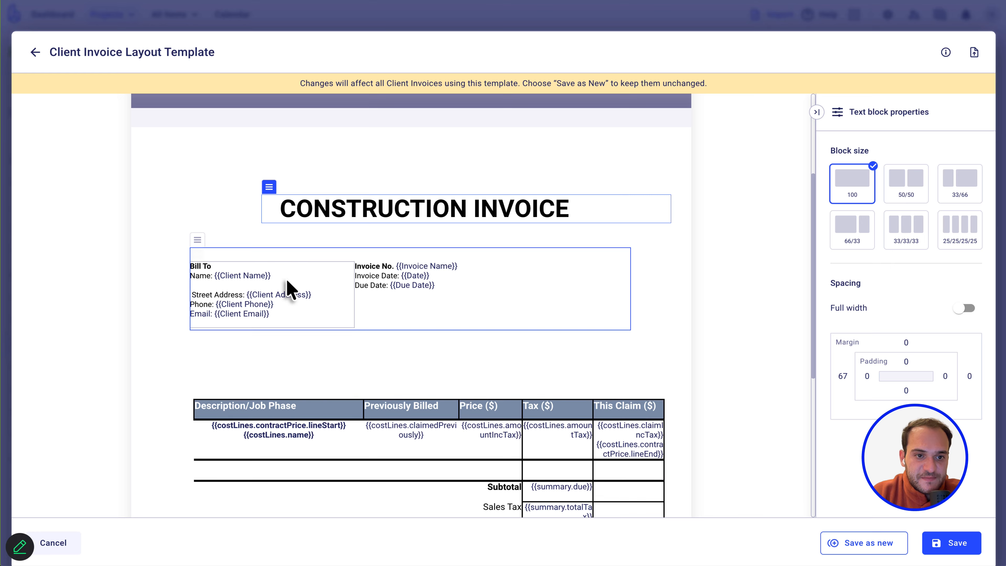
left_click(313, 296)
key("Return")
left_click(299, 315)
key("Return")
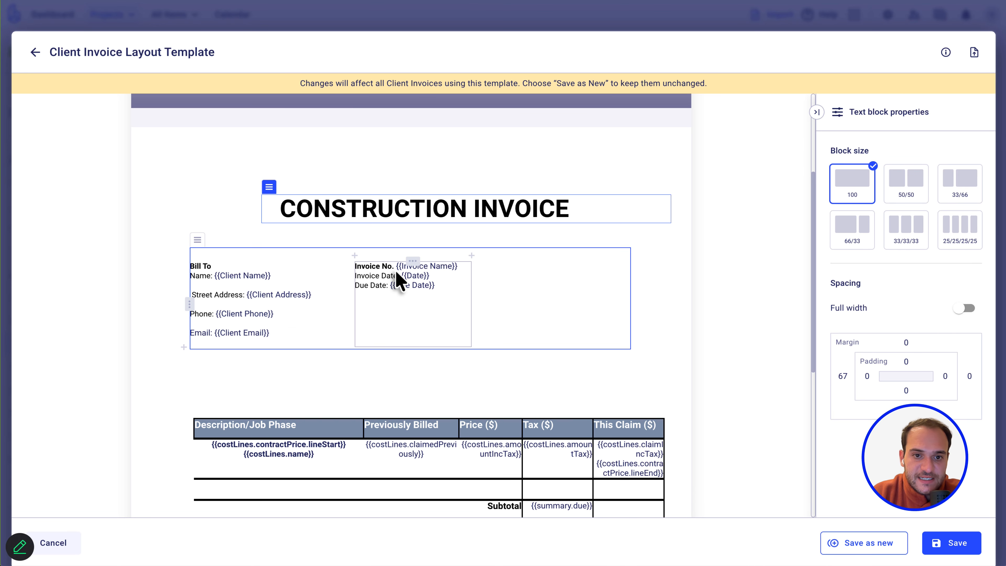
left_click(459, 267)
key("Return")
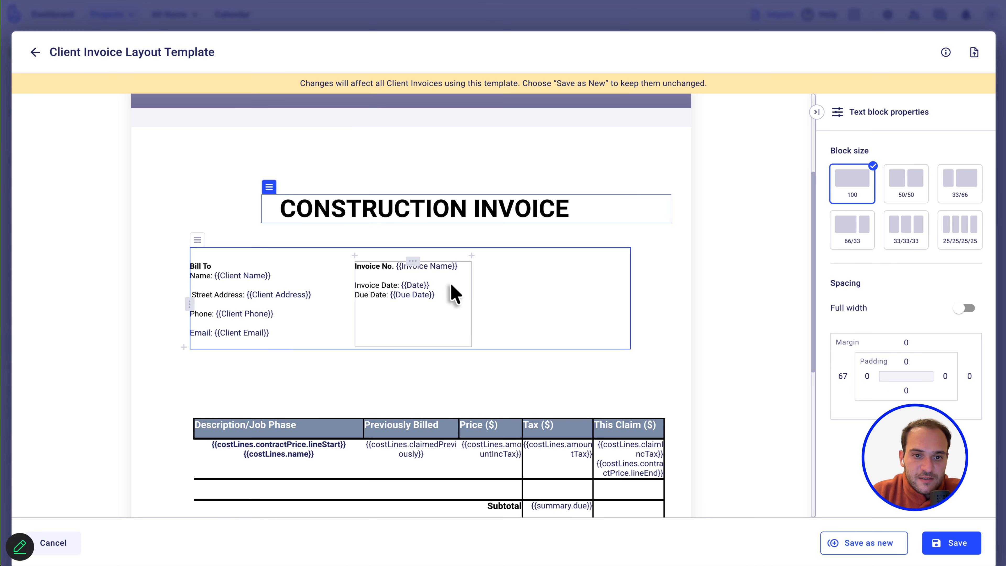
key("Return")
Select the line-items table text and check its colour options, leaving the colour unchanged.
scroll(561, 307, "down", 3)
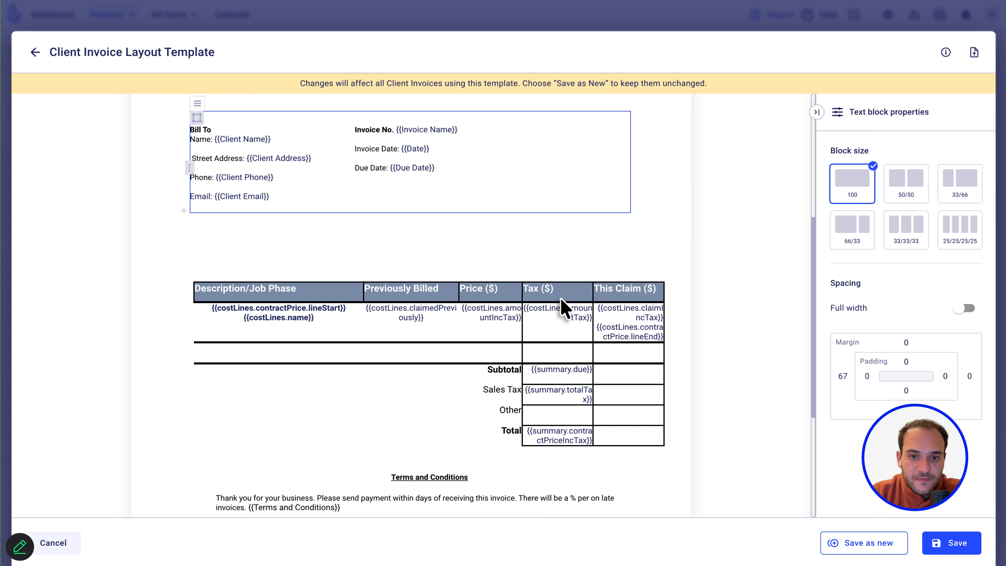
left_click_drag(590, 440, 198, 293)
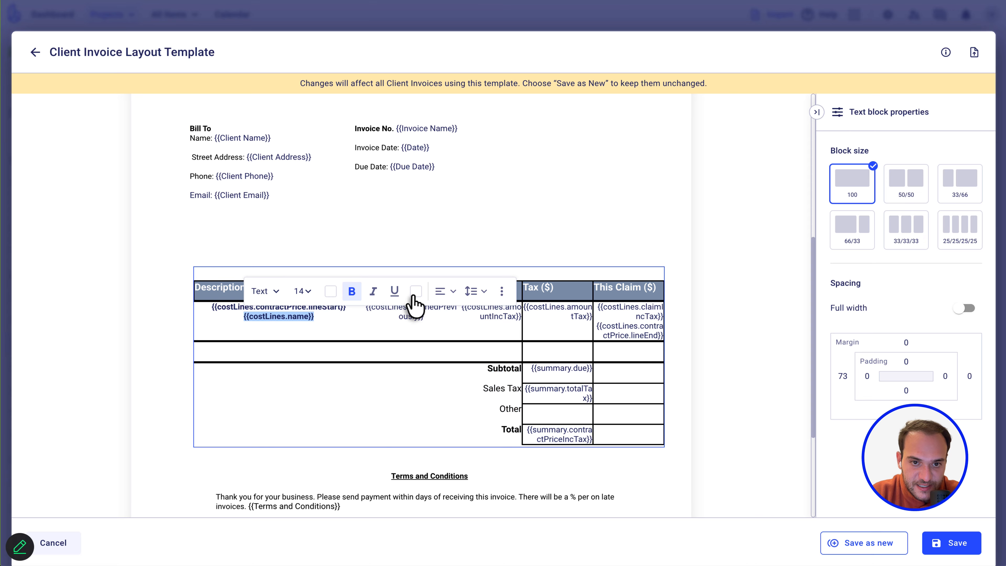
left_click(416, 291)
left_click(622, 439)
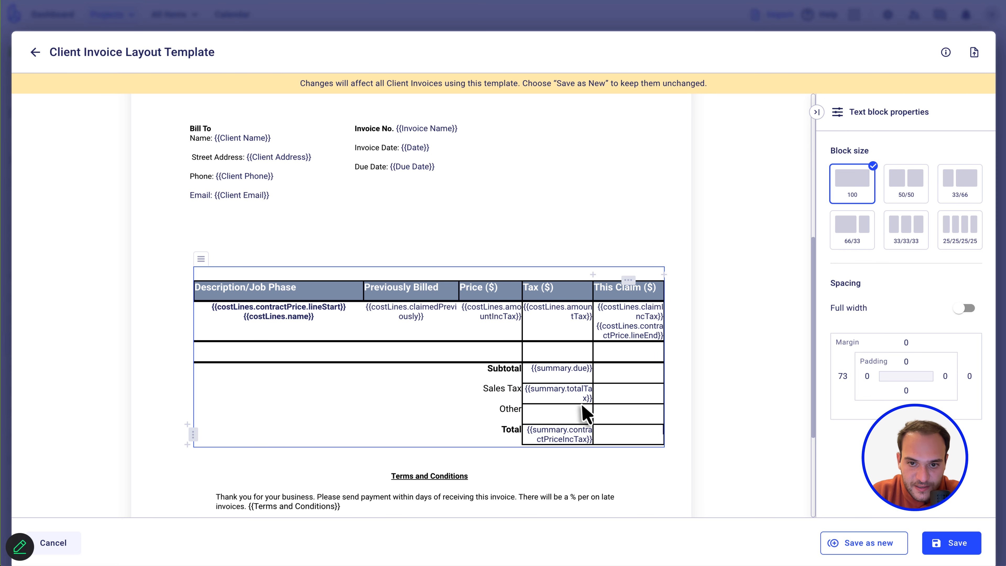
left_click_drag(393, 314, 392, 312)
left_click(638, 139)
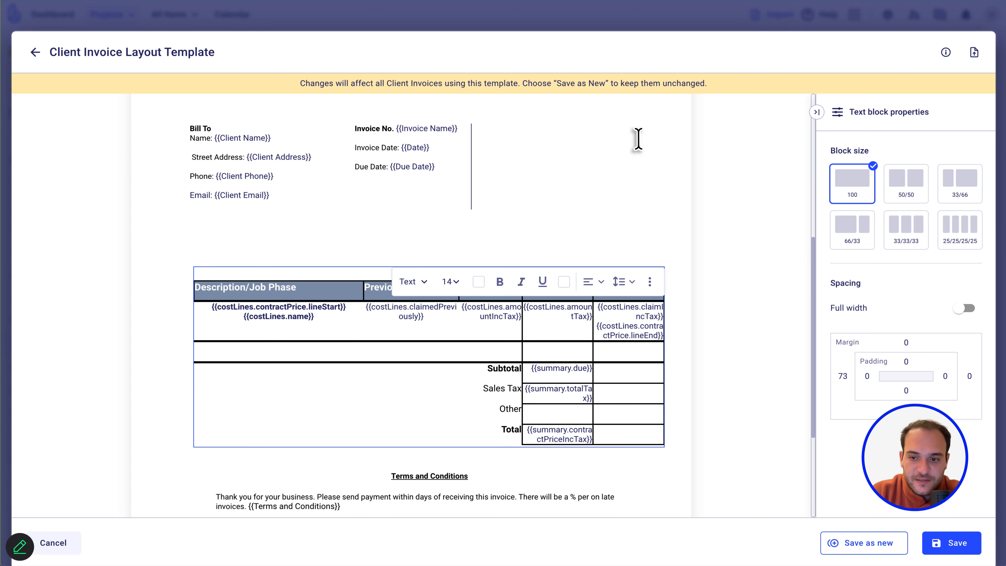
scroll(638, 139, "down", 1)
scroll(639, 140, "down", 3)
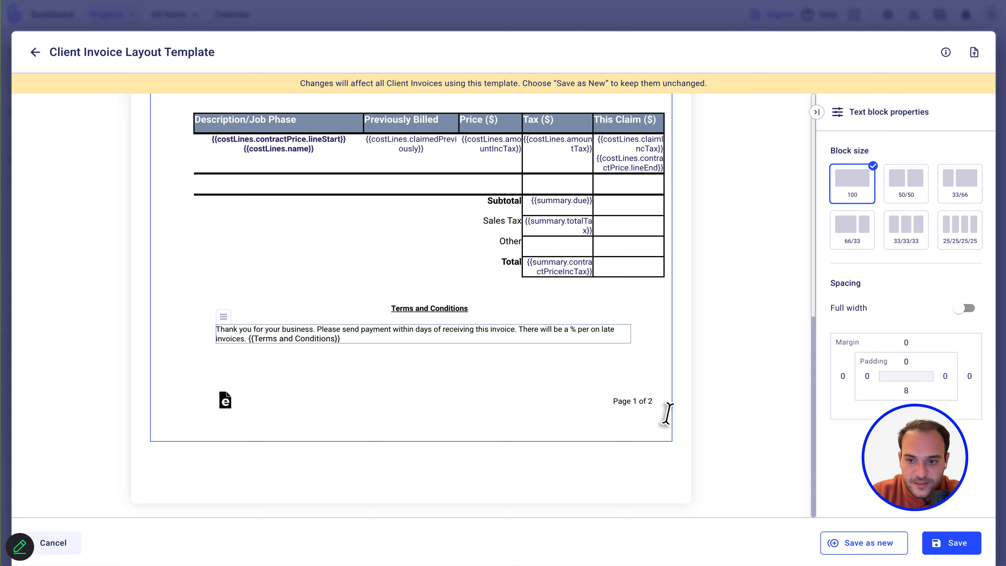
scroll(666, 413, "up", 10)
Save and confirm the re-spaced template, review the preview, then reopen the template editor.
left_click(954, 543)
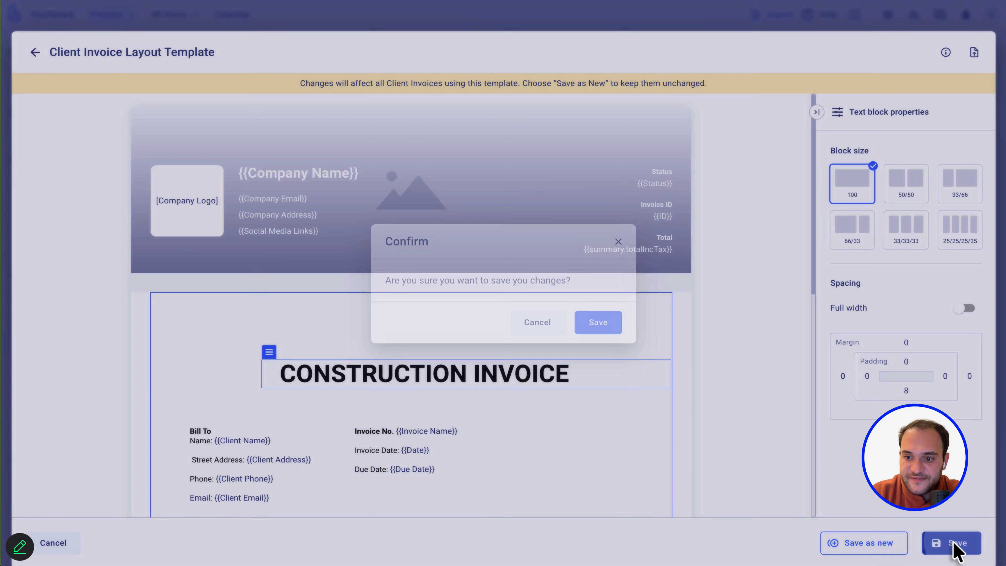
left_click(607, 328)
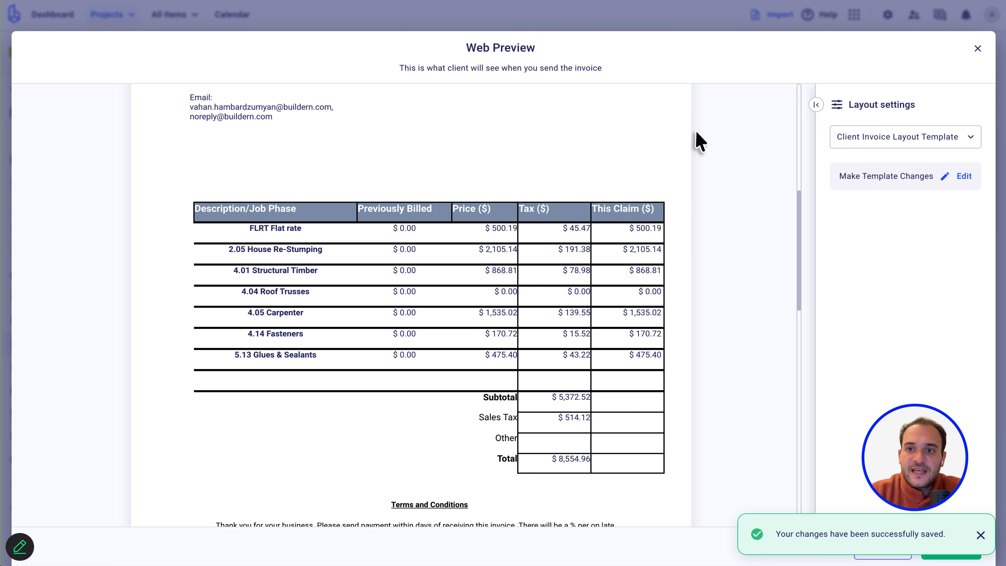
scroll(298, 240, "up", 8)
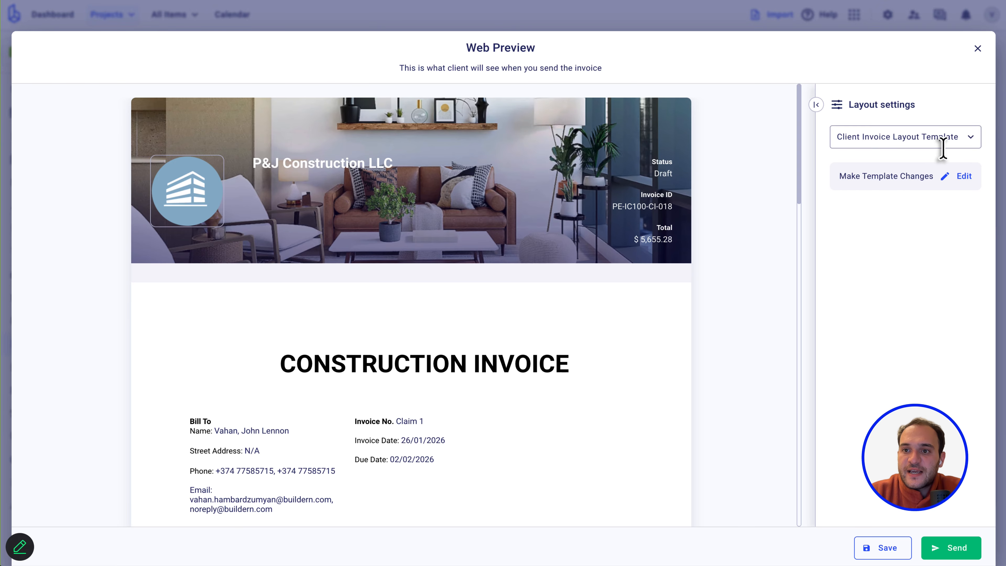
left_click(945, 177)
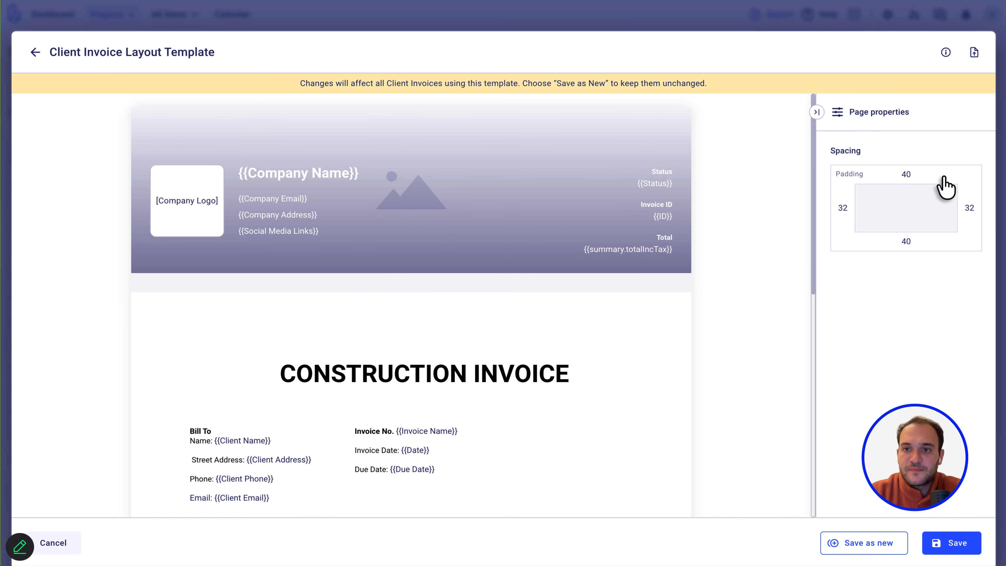
Retitle the template 'Webinar Custom Invoice Layout', confirm the save, and close the web preview.
left_click(117, 45)
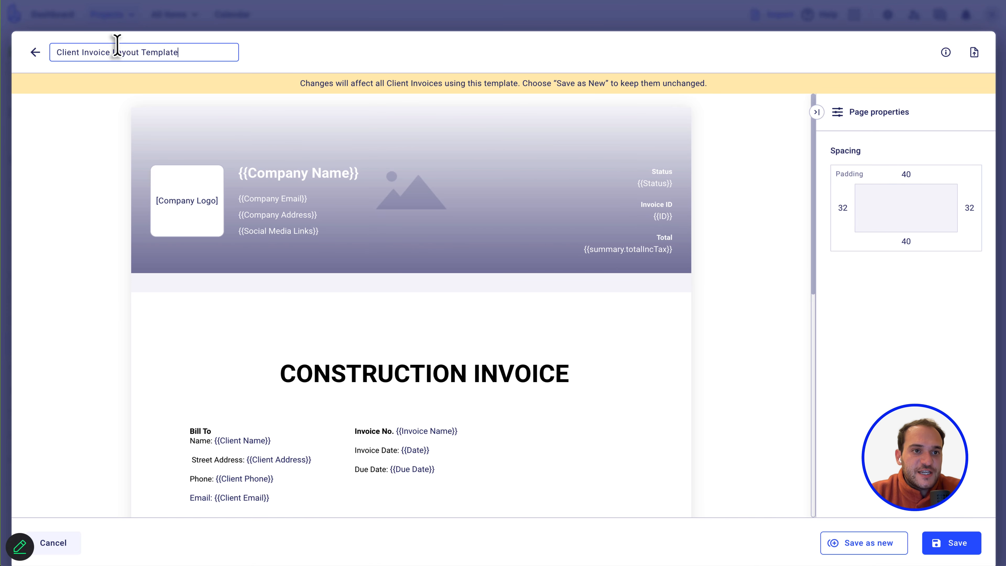
key("ctrl+a")
type("W")
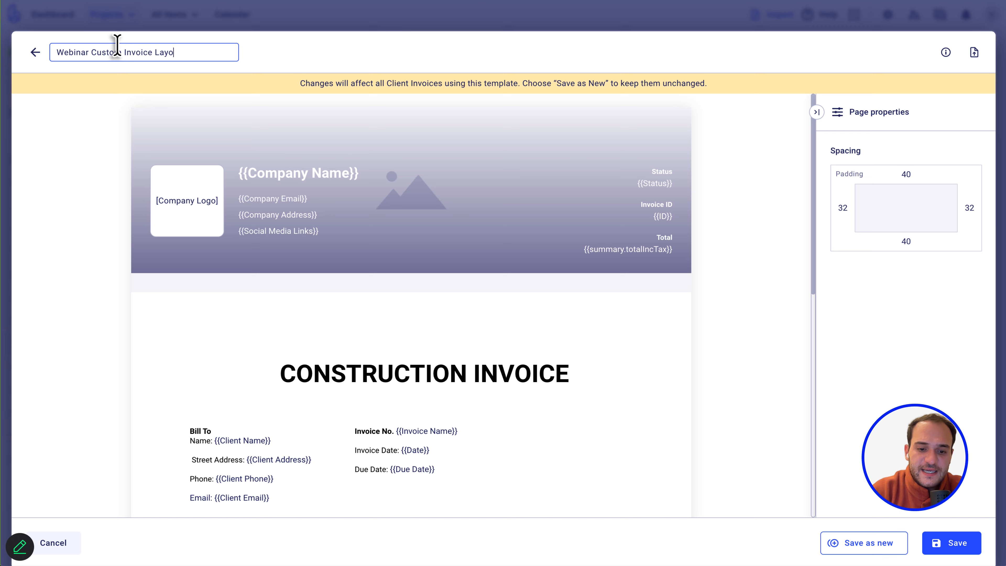
type("ut")
key("Return")
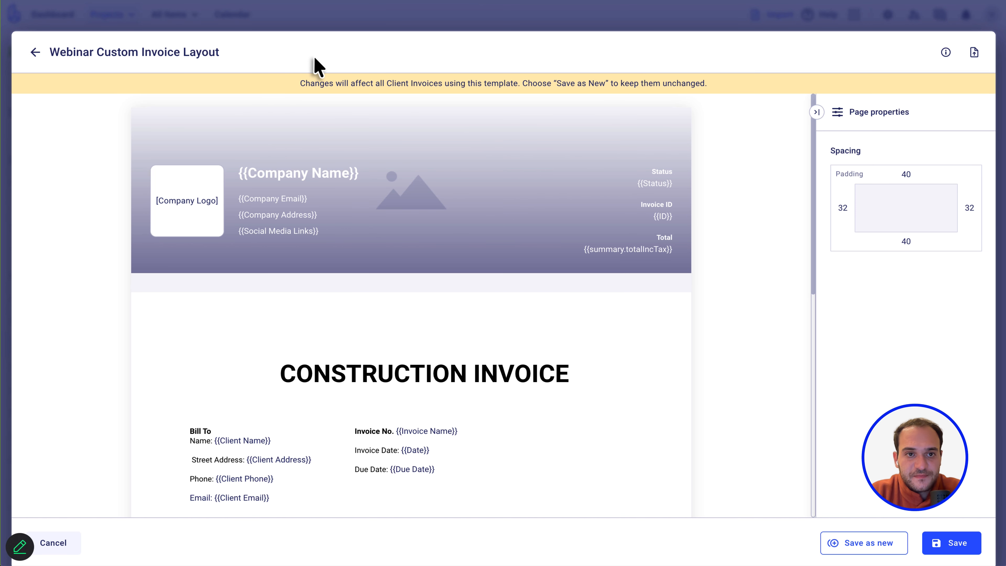
left_click(958, 549)
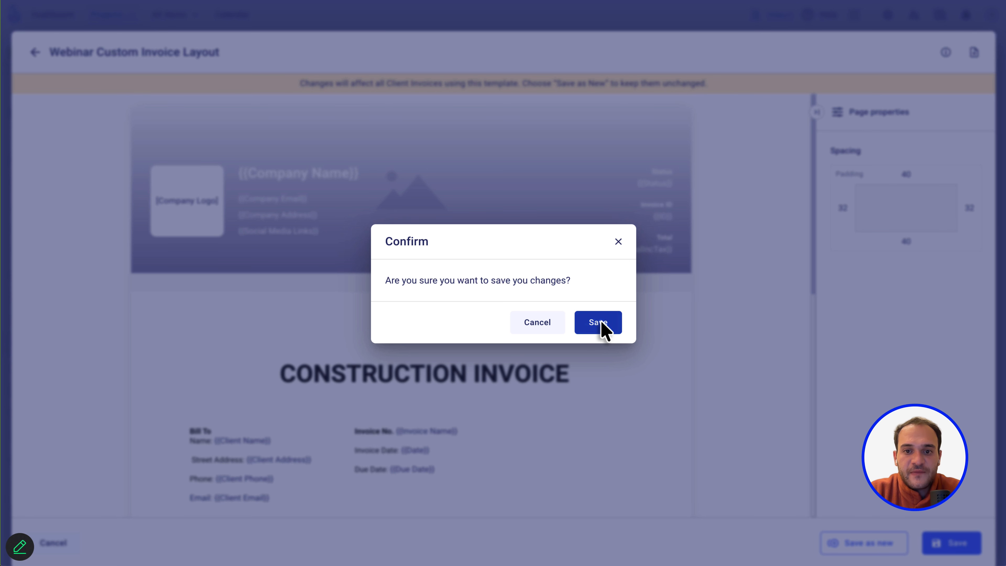
left_click(599, 323)
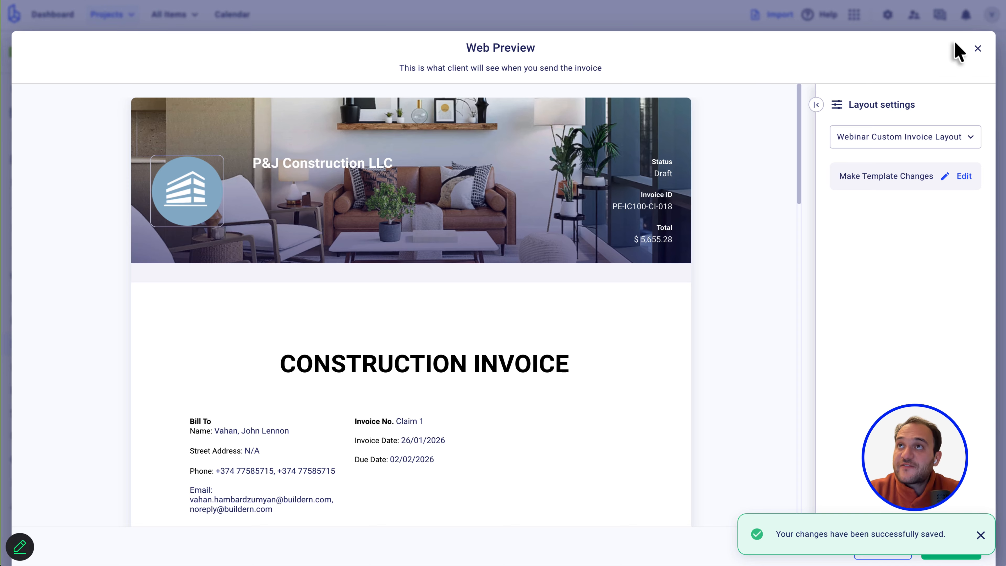
scroll(471, 420, "down", 5)
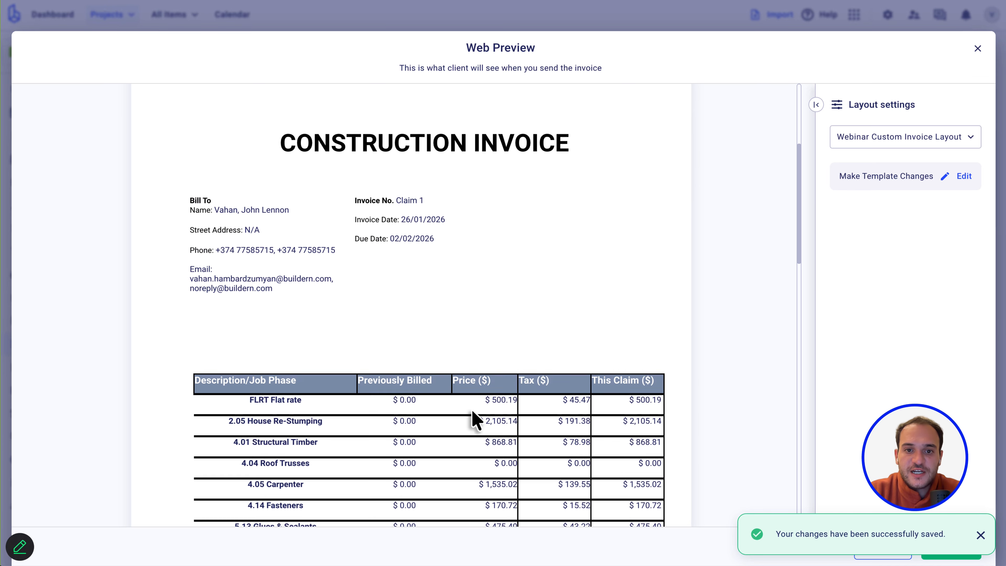
left_click(977, 48)
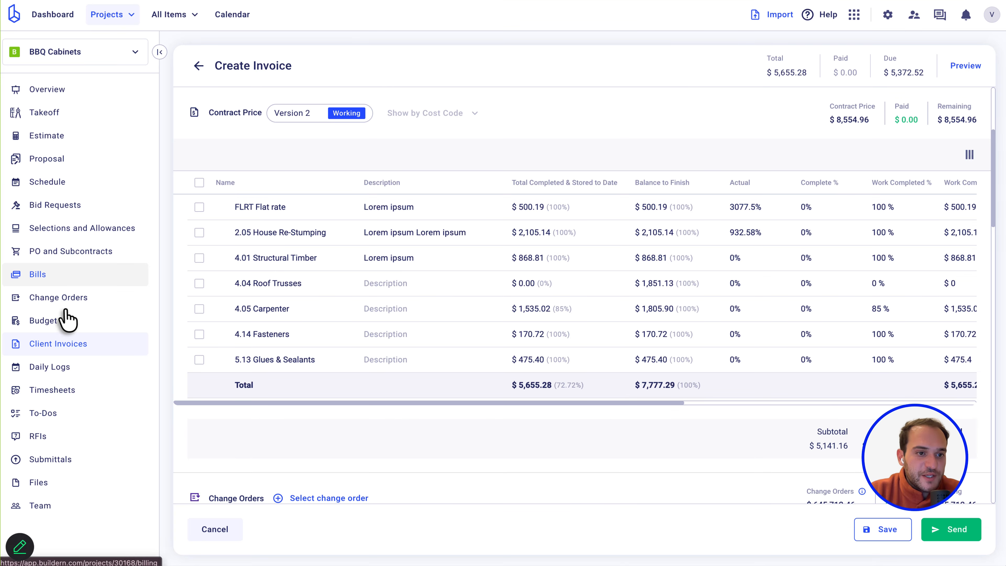
Start a new client invoice from the project's invoices list and name it 'Webinar test'.
left_click(56, 352)
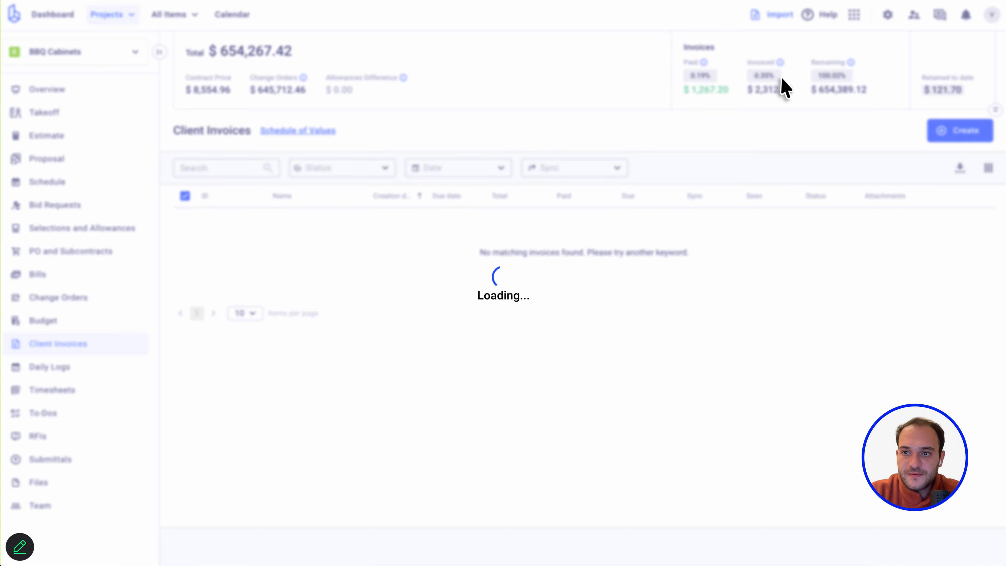
left_click(944, 134)
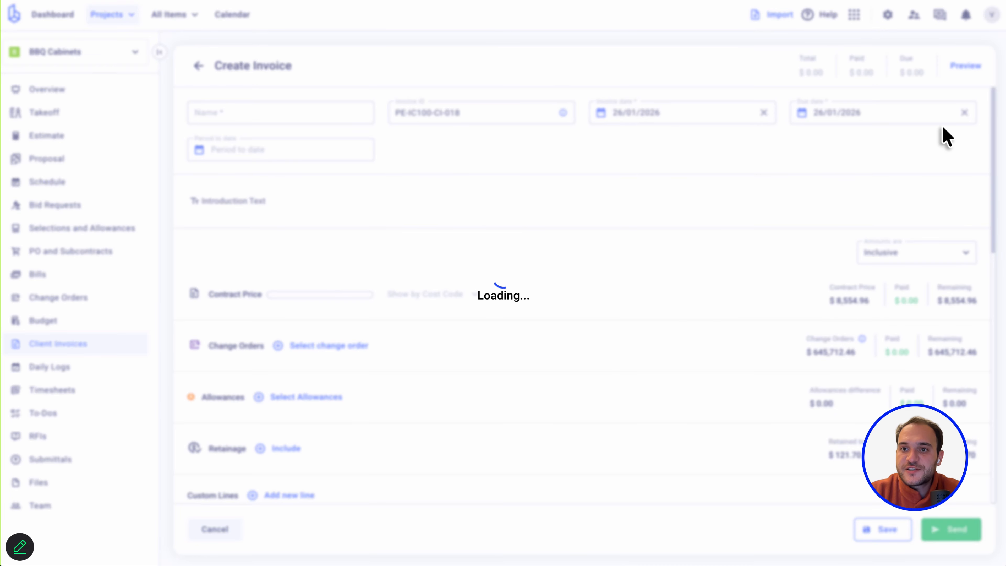
left_click(954, 79)
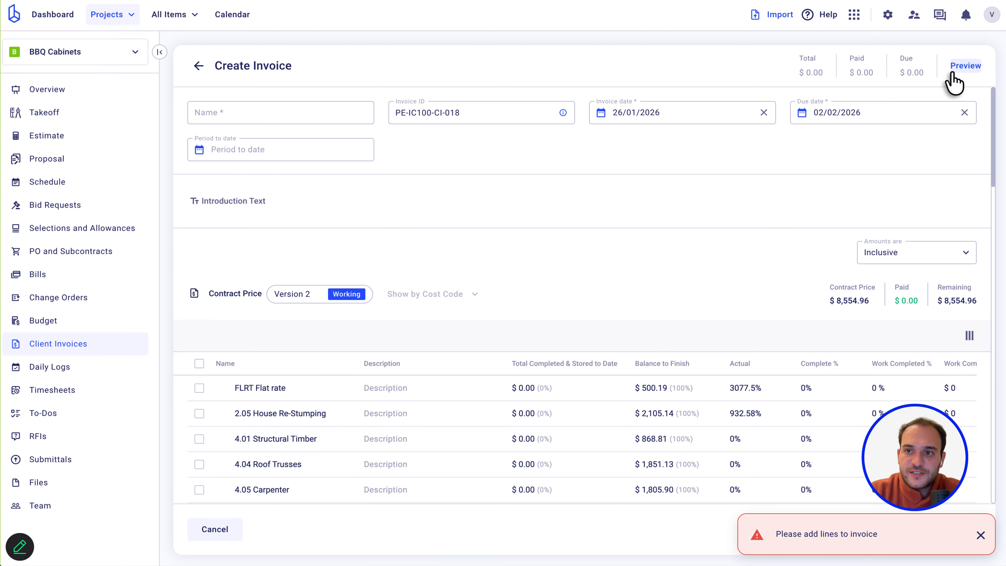
left_click(260, 117)
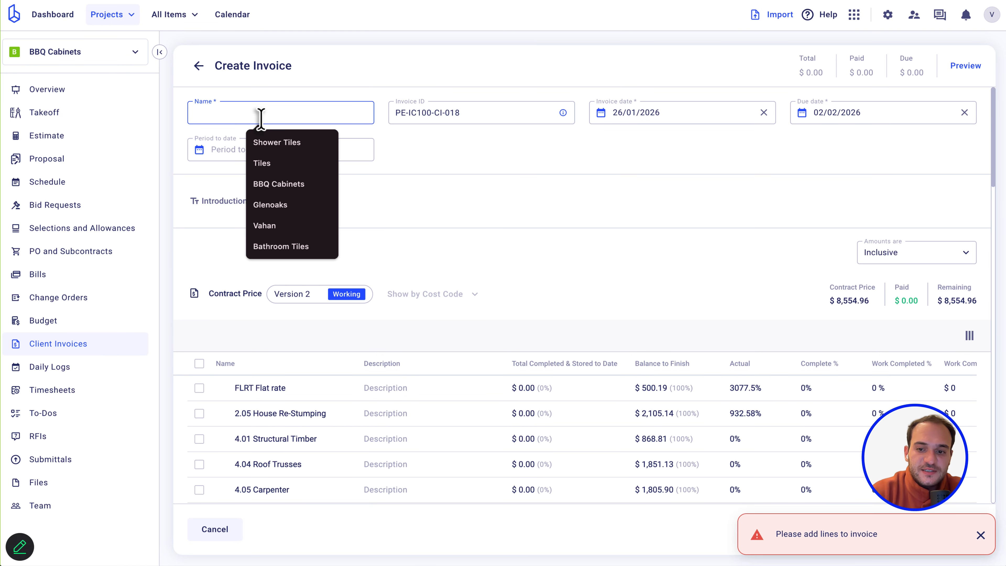
key("BackSpace")
key("BackSpace")
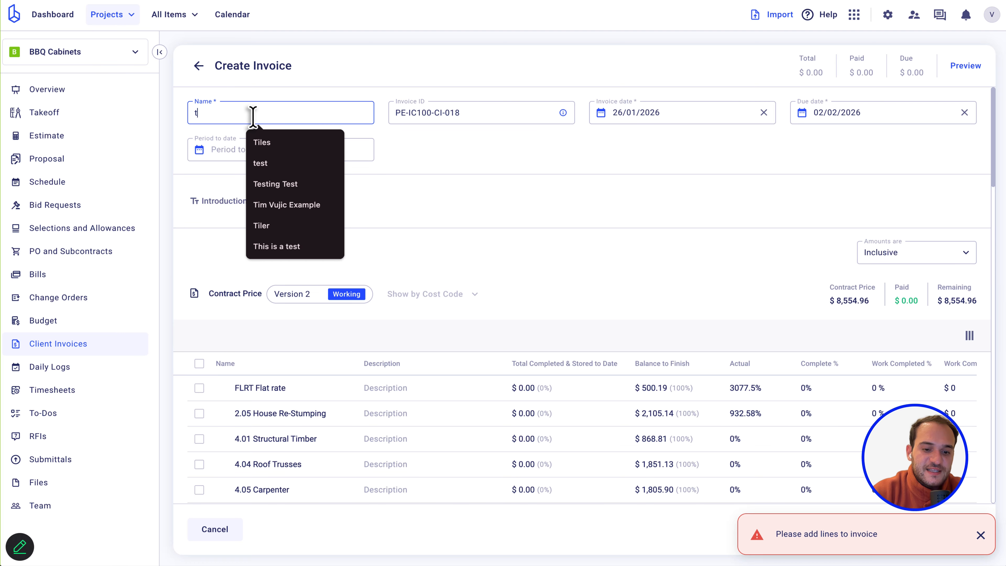
key("ctrl+a")
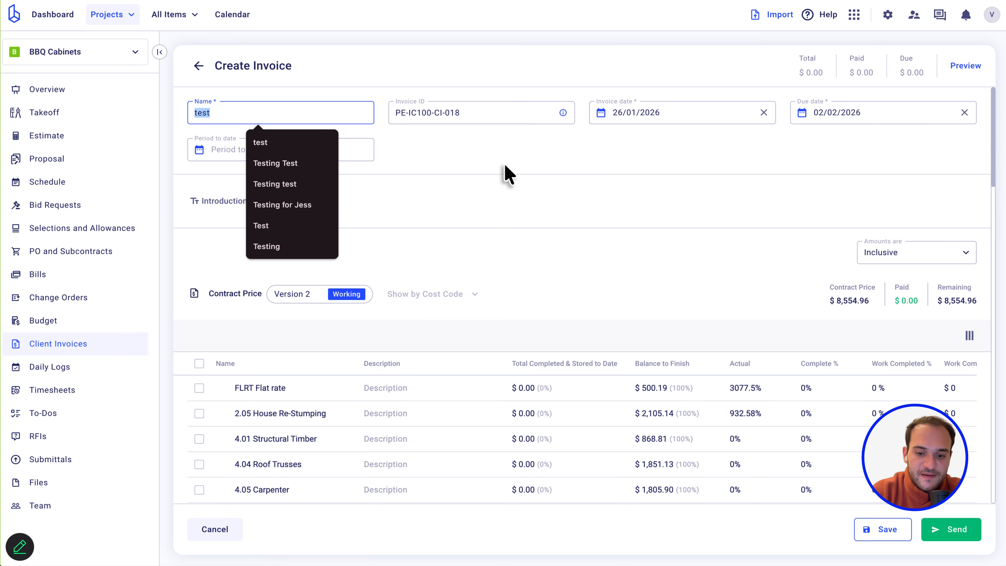
type("Webi")
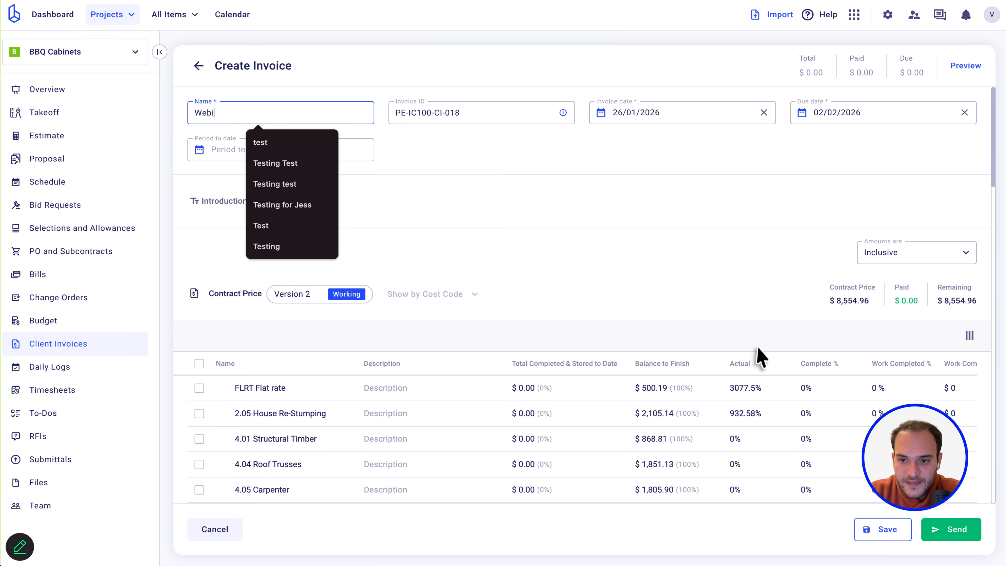
type("nar test")
Bulk-set Work Completed to $100 on all seven cost lines.
left_click(199, 363)
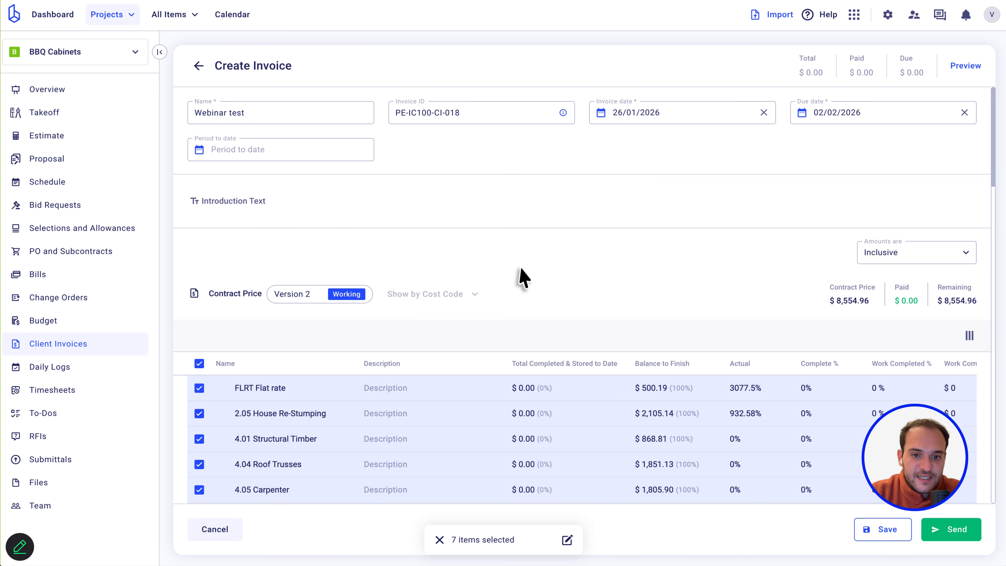
scroll(520, 277, "down", 3)
left_click(566, 540)
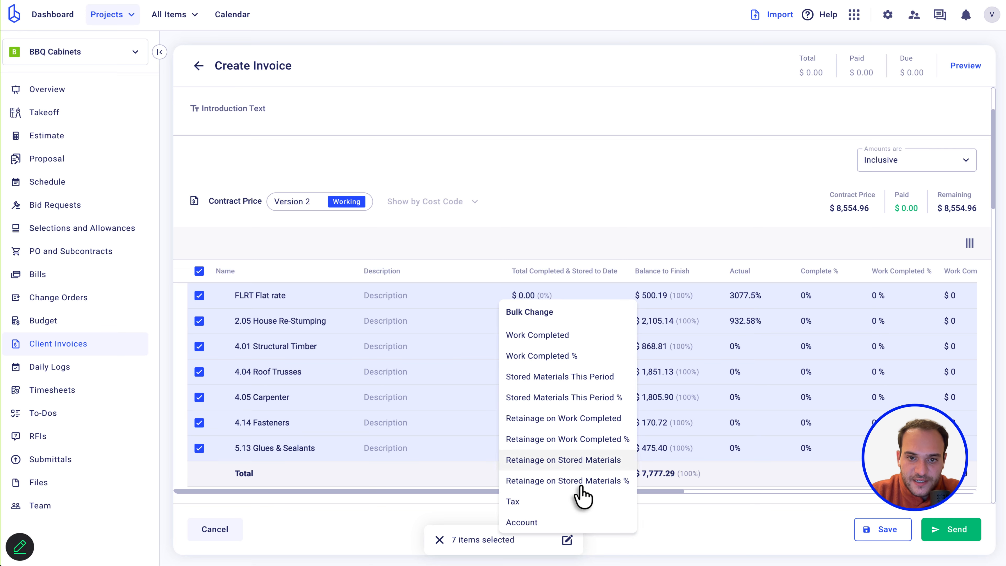
left_click(575, 340)
left_click(507, 292)
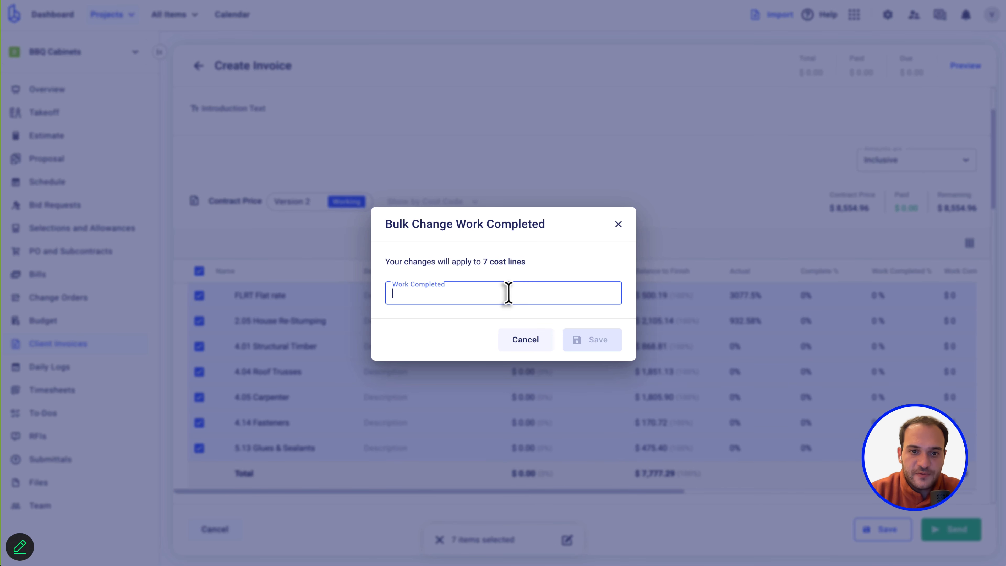
type("100")
left_click(591, 354)
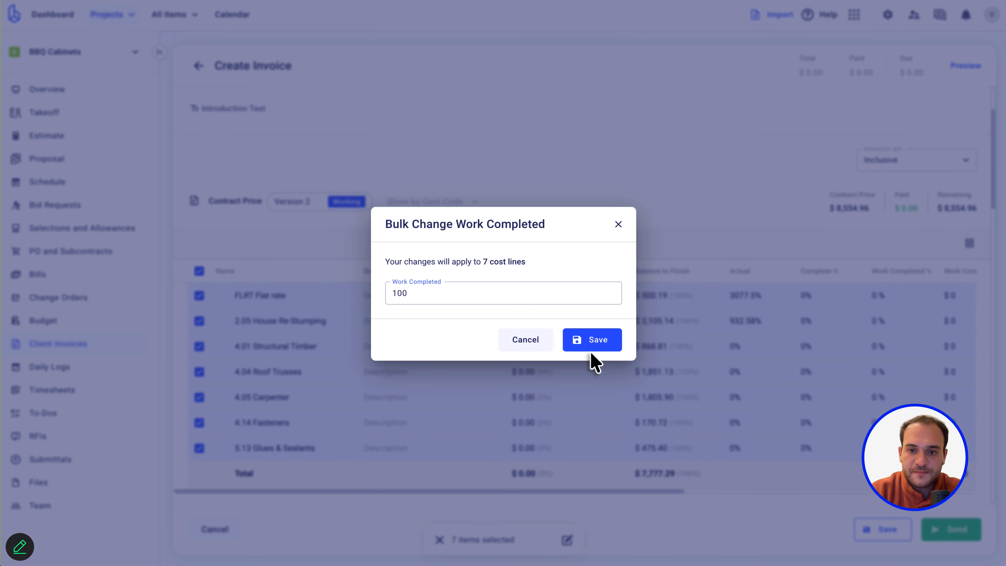
left_click(597, 340)
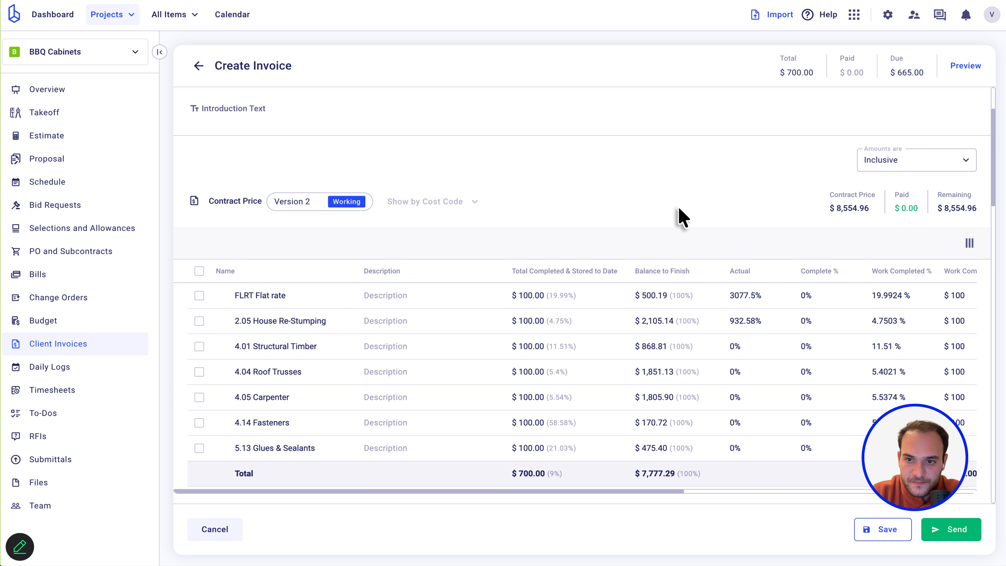
scroll(761, 313, "right", 3)
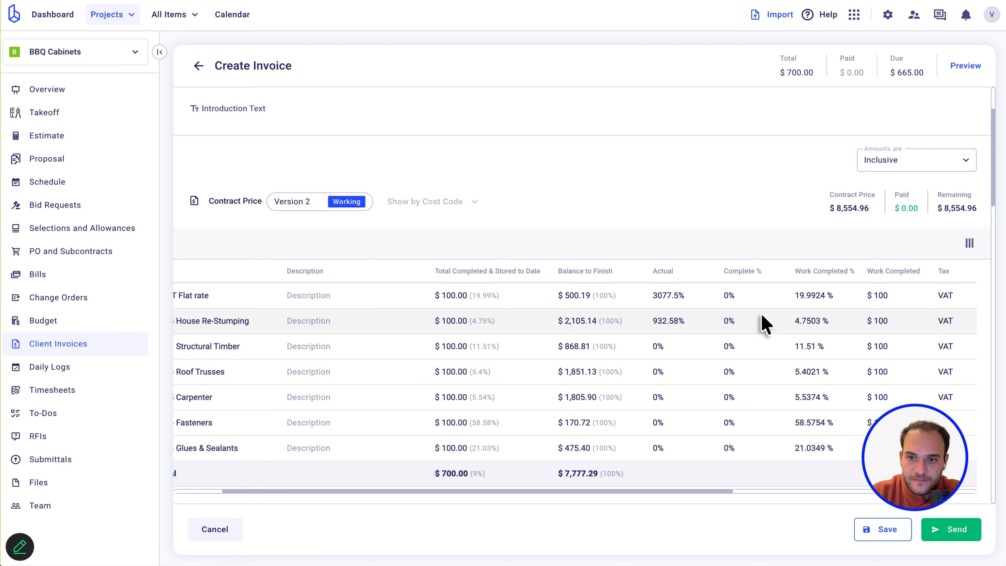
Preview the Webinar test invoice and switch its layout to Webinar Custom Invoice Layout.
left_click(966, 66)
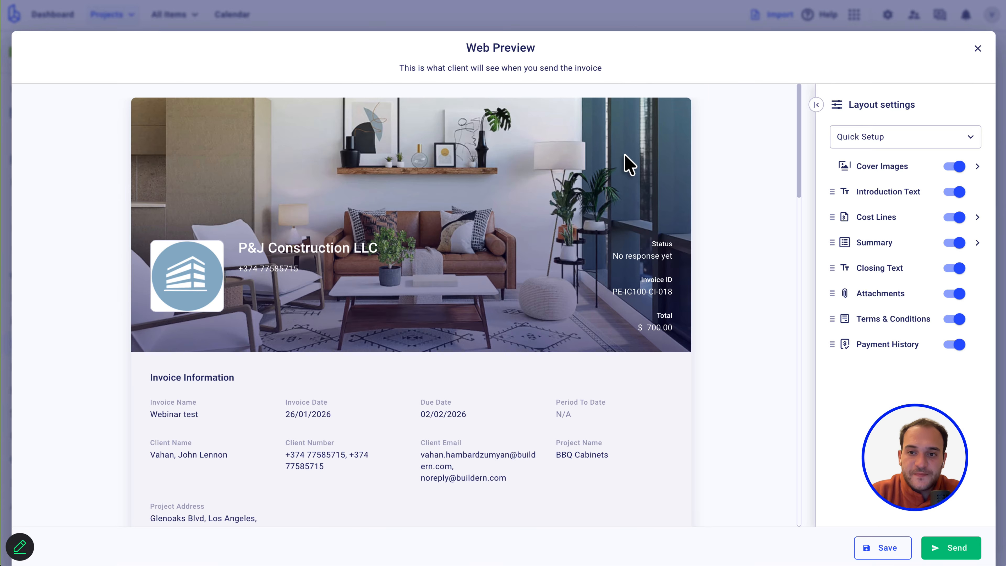
scroll(482, 343, "down", 5)
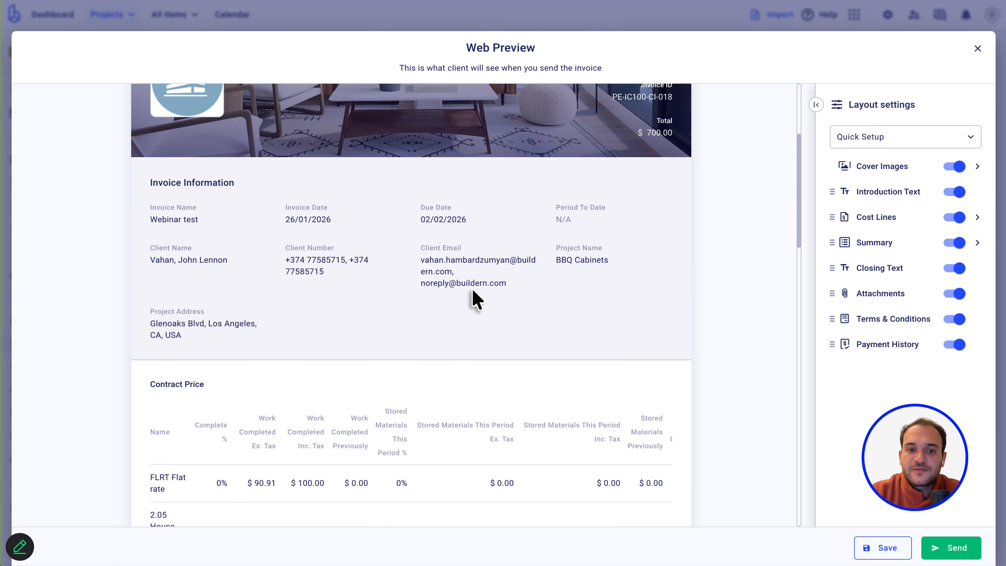
scroll(540, 430, "up", 3)
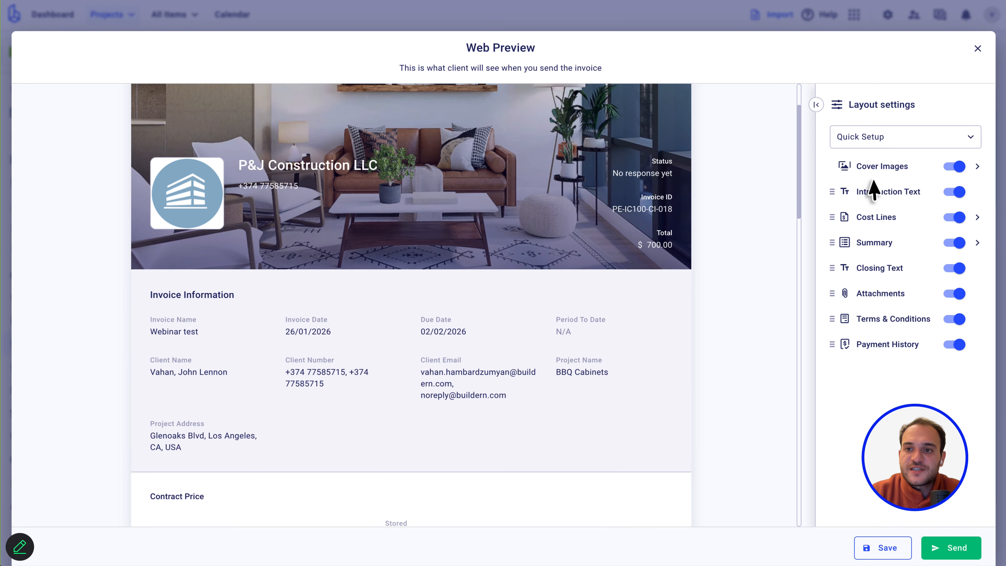
left_click(934, 137)
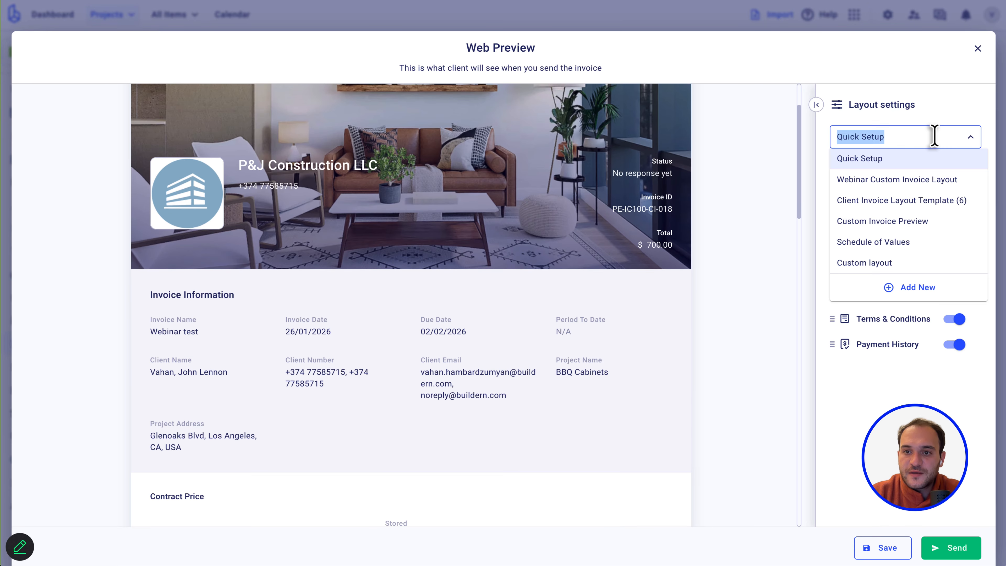
left_click(893, 180)
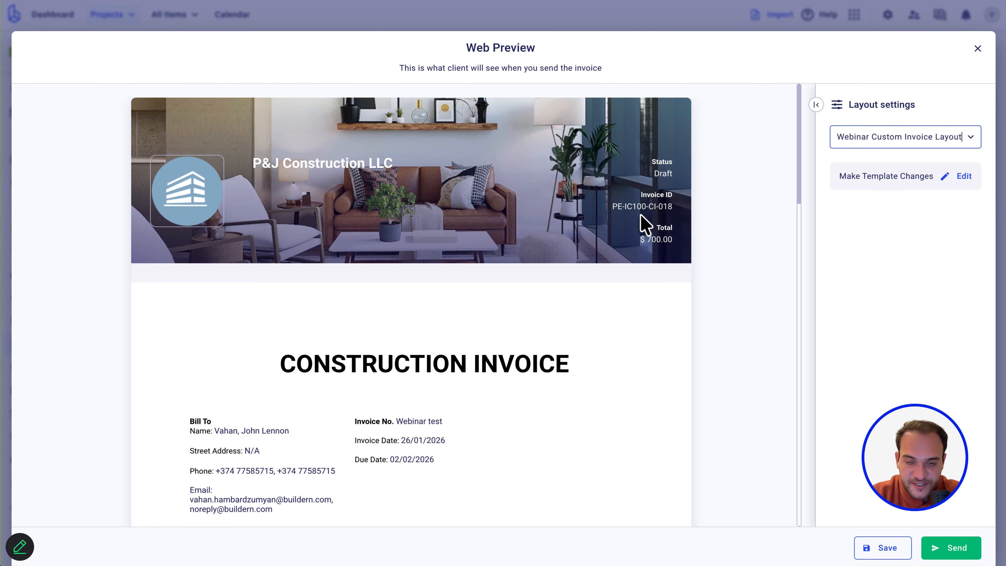
Scroll through the restyled invoice preview, then open the layout template for editing.
scroll(471, 378, "down", 10)
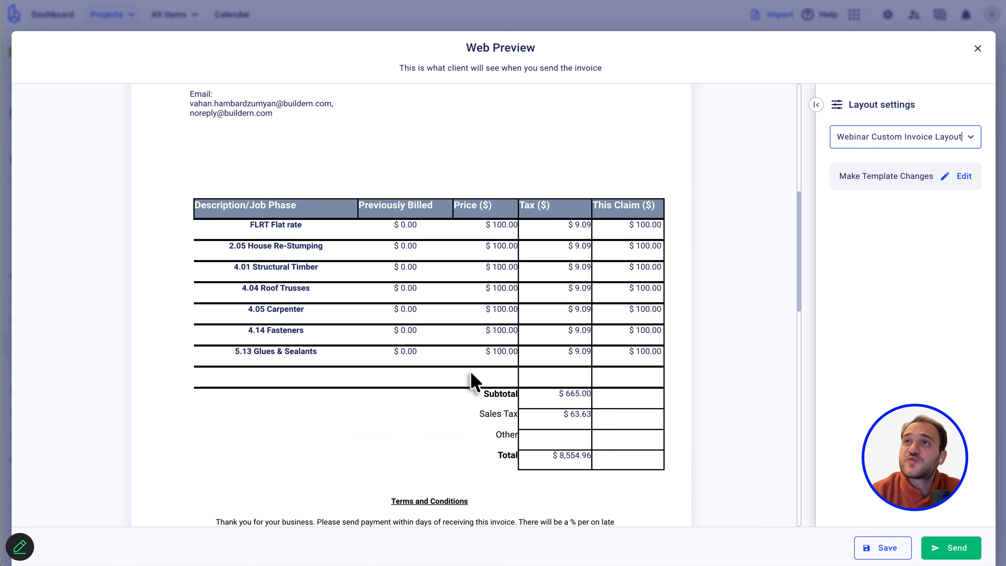
scroll(471, 379, "down", 1)
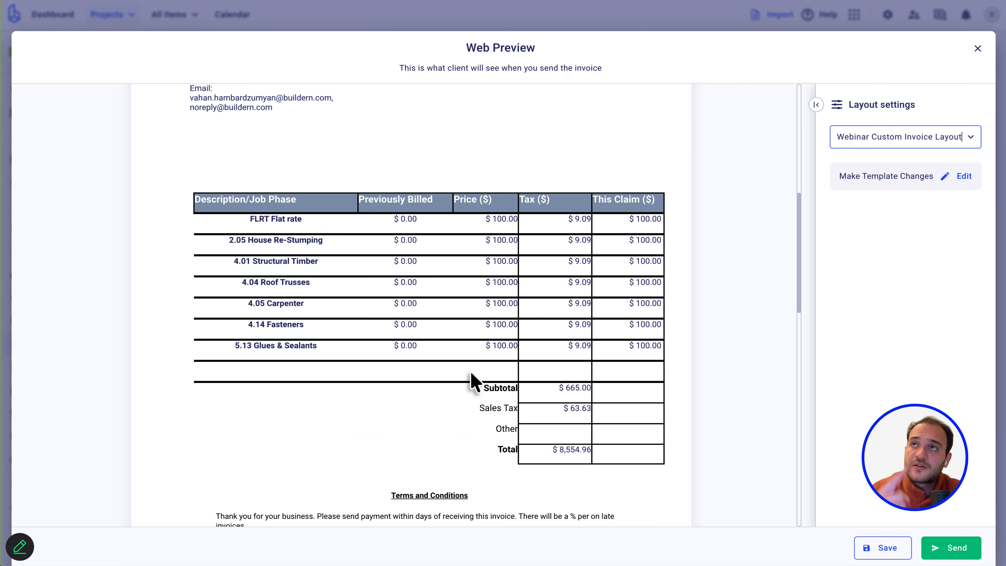
scroll(473, 381, "down", 3)
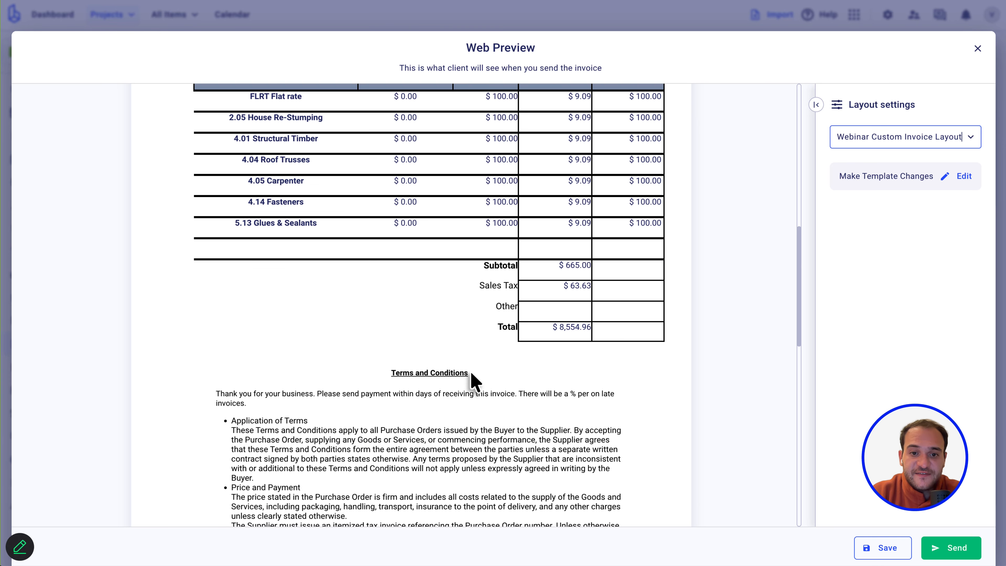
scroll(472, 376, "down", 12)
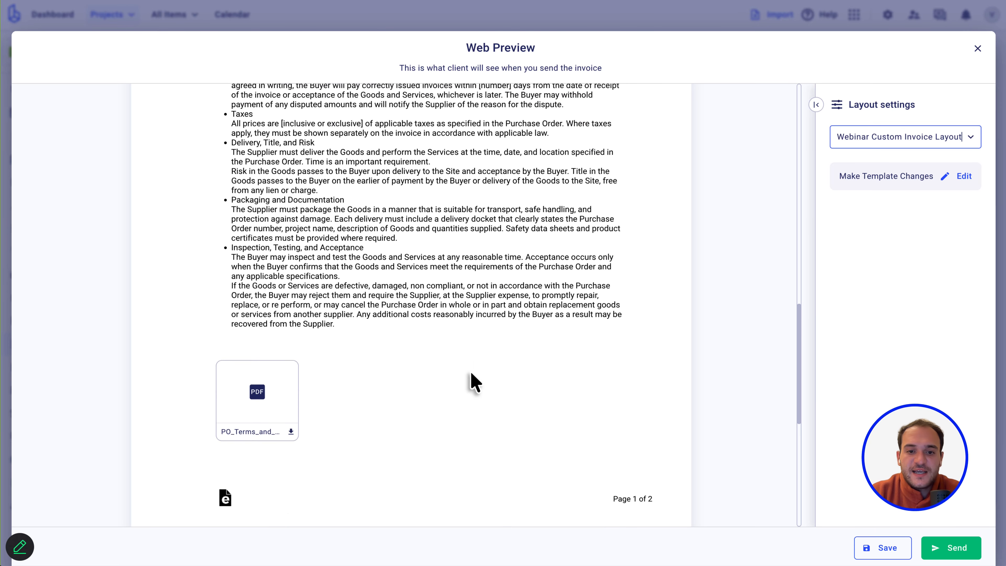
scroll(471, 374, "down", 3)
scroll(470, 374, "up", 12)
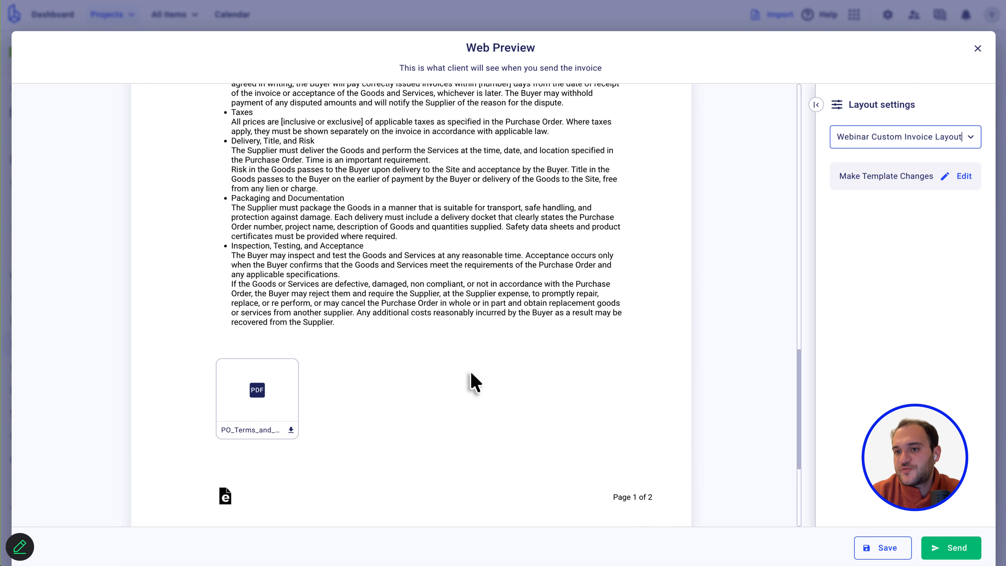
scroll(471, 374, "up", 9)
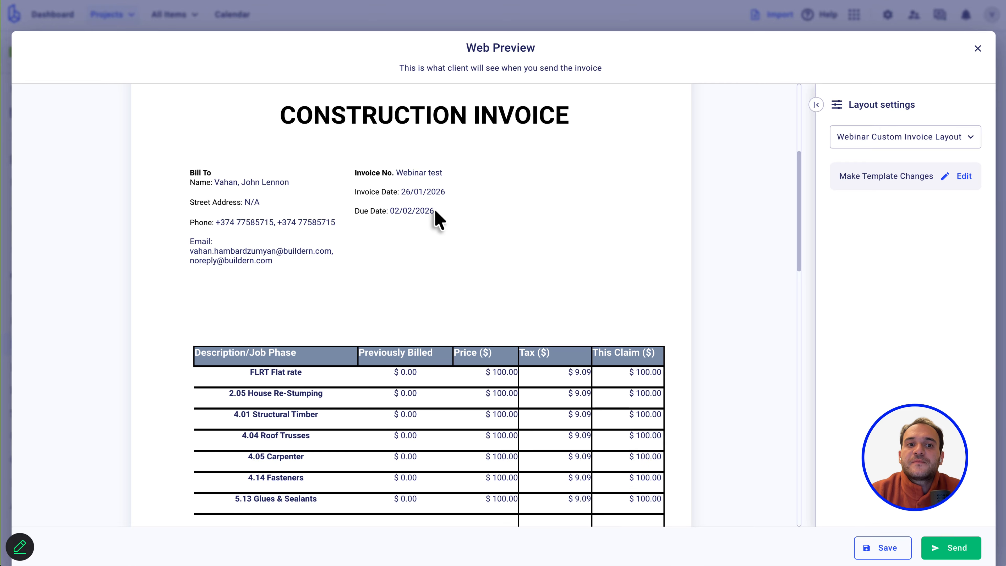
left_click(945, 178)
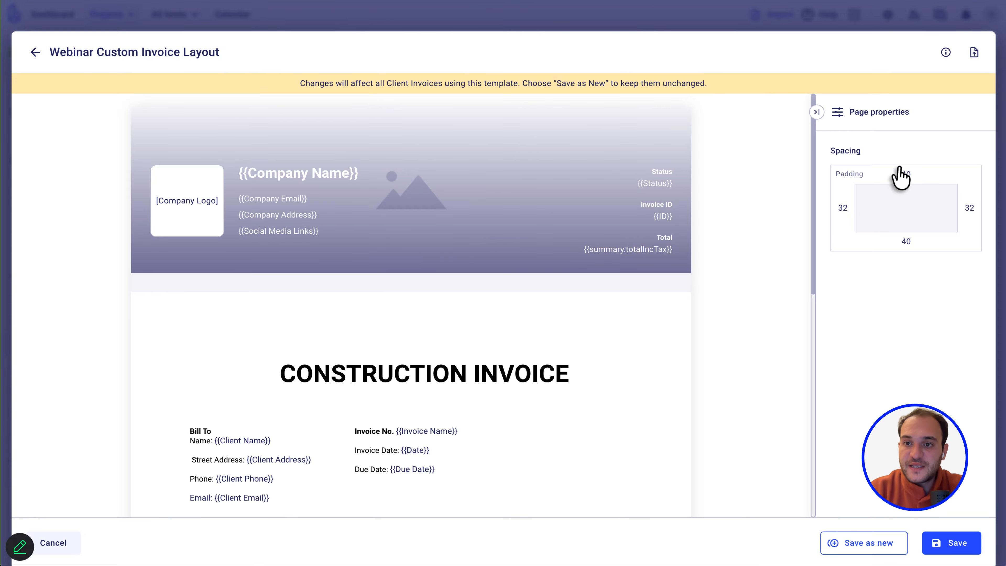
Save the Webinar Custom Invoice Layout template and confirm the save.
left_click(951, 549)
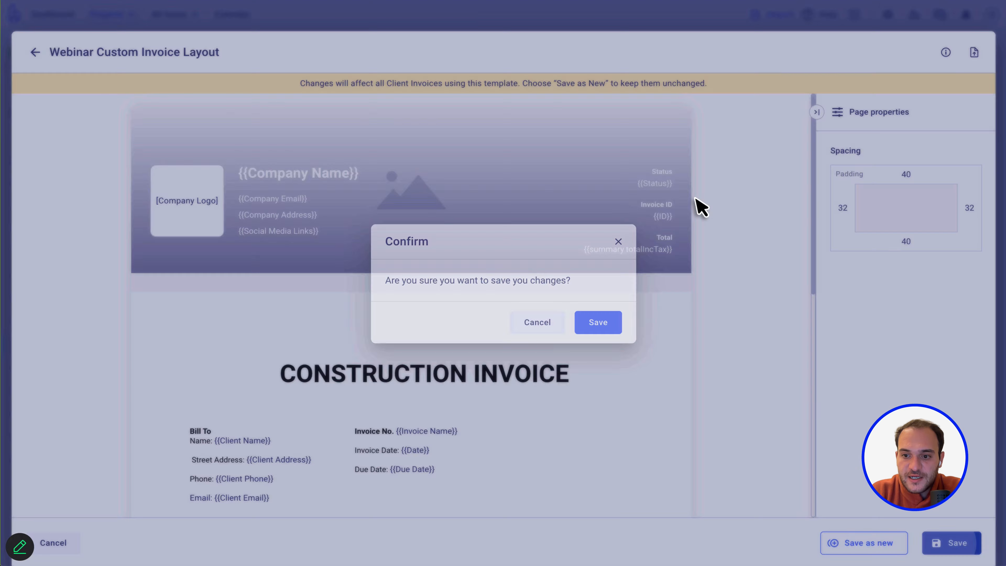
left_click(596, 323)
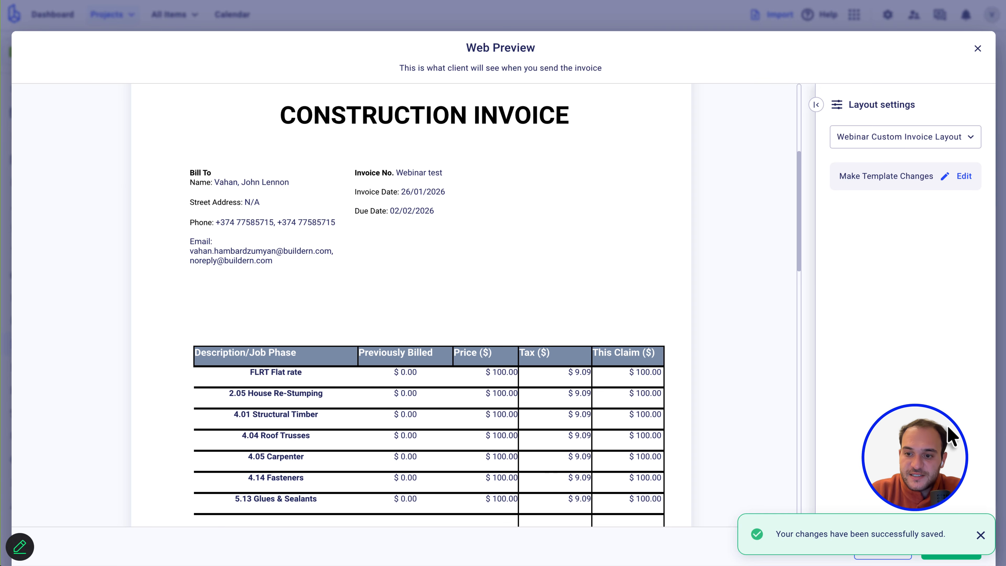
Save the invoice draft, recheck it in the web preview, then close the preview.
left_click(981, 534)
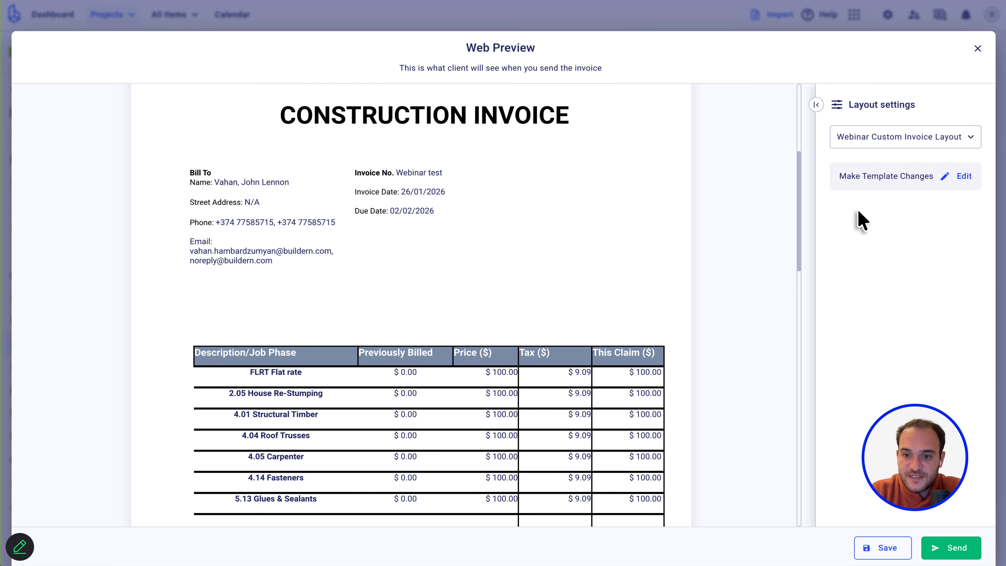
left_click(891, 550)
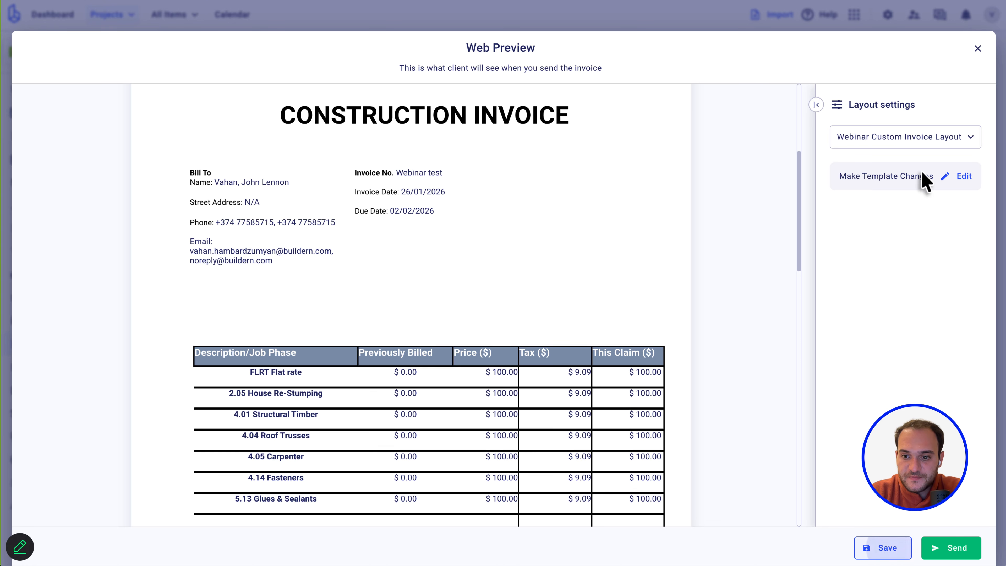
left_click(977, 48)
left_click(963, 68)
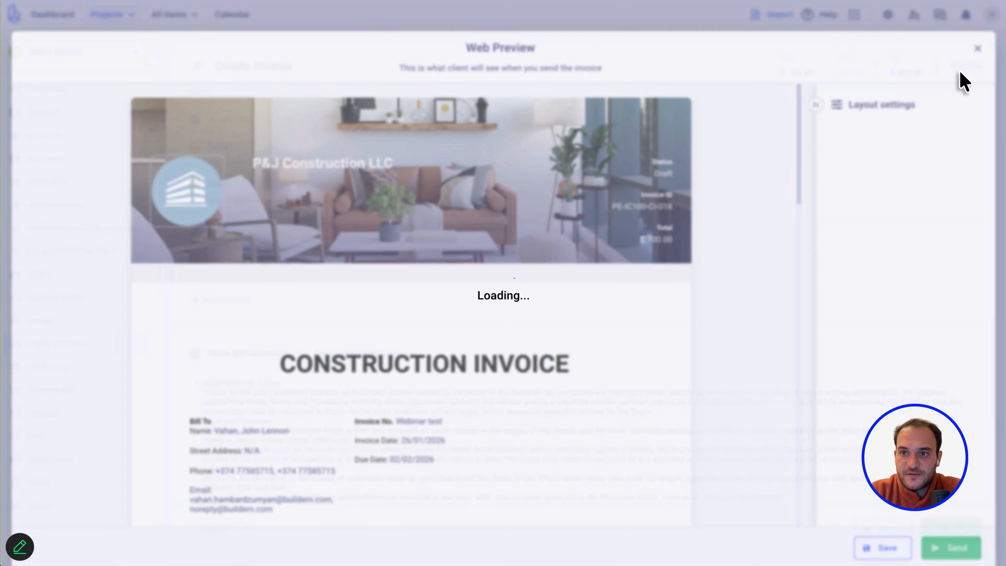
scroll(480, 353, "down", 15)
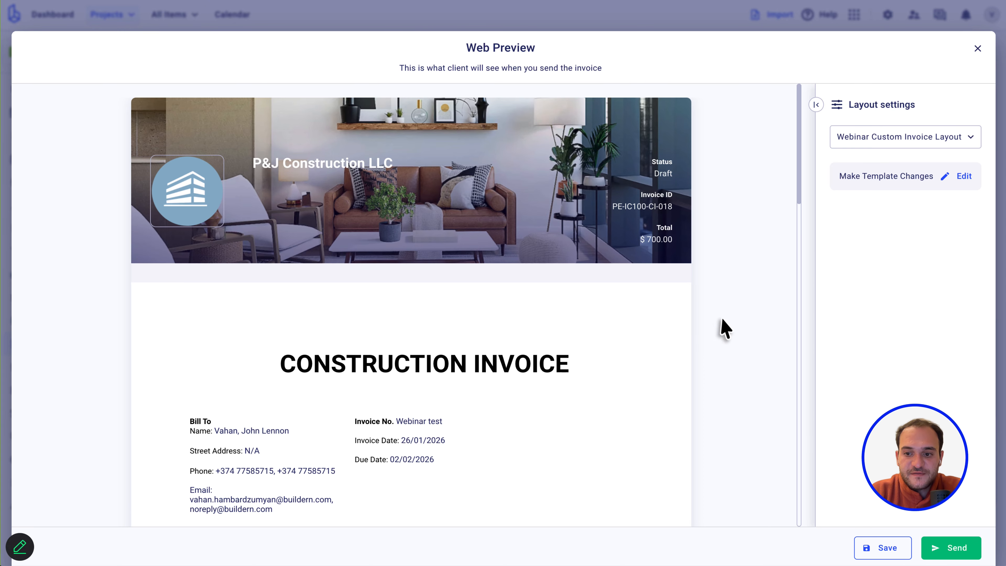
left_click(951, 546)
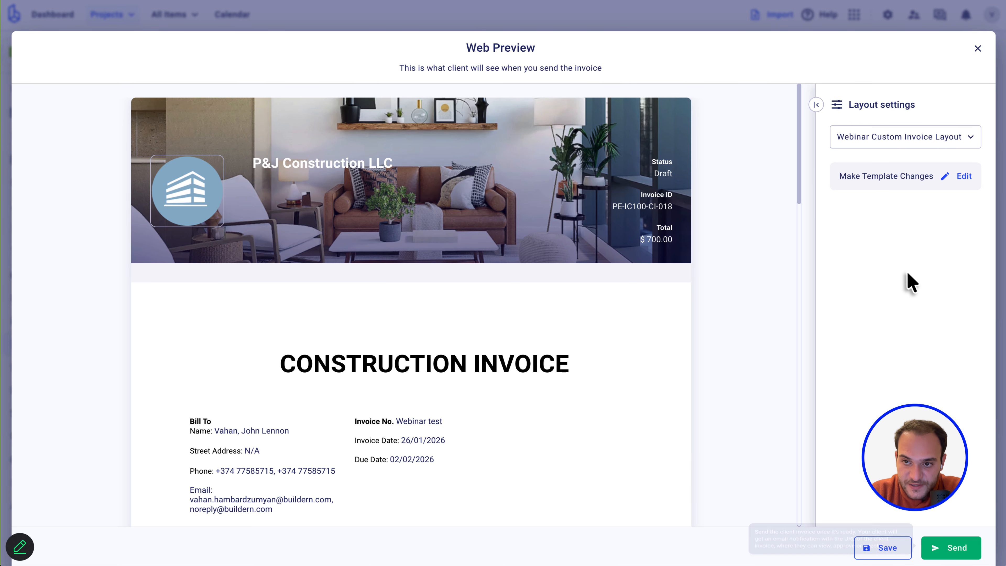
left_click(977, 49)
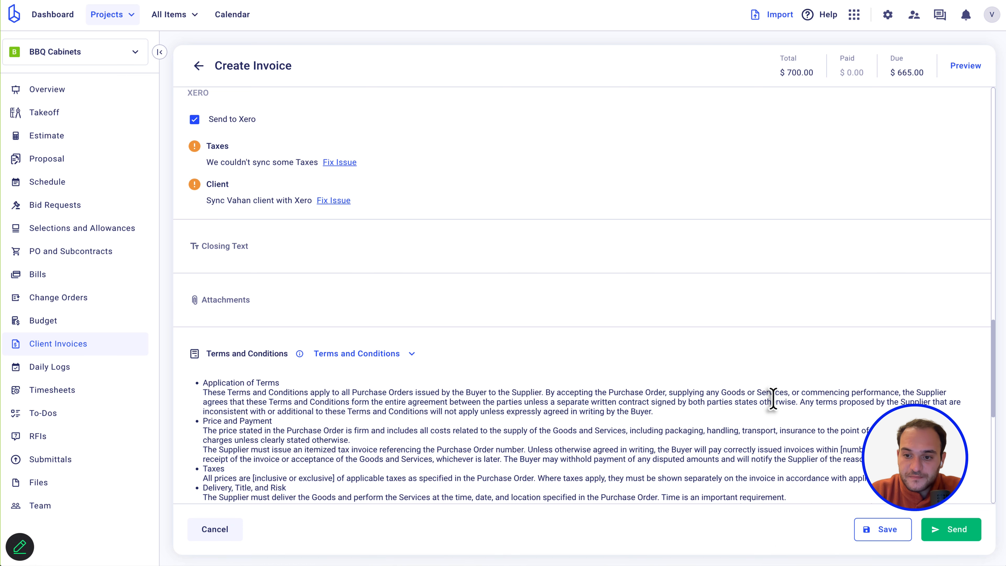
Save 'Webinar test' as a draft with Send to Xero unchecked, then download its PDF.
scroll(633, 179, "up", 15)
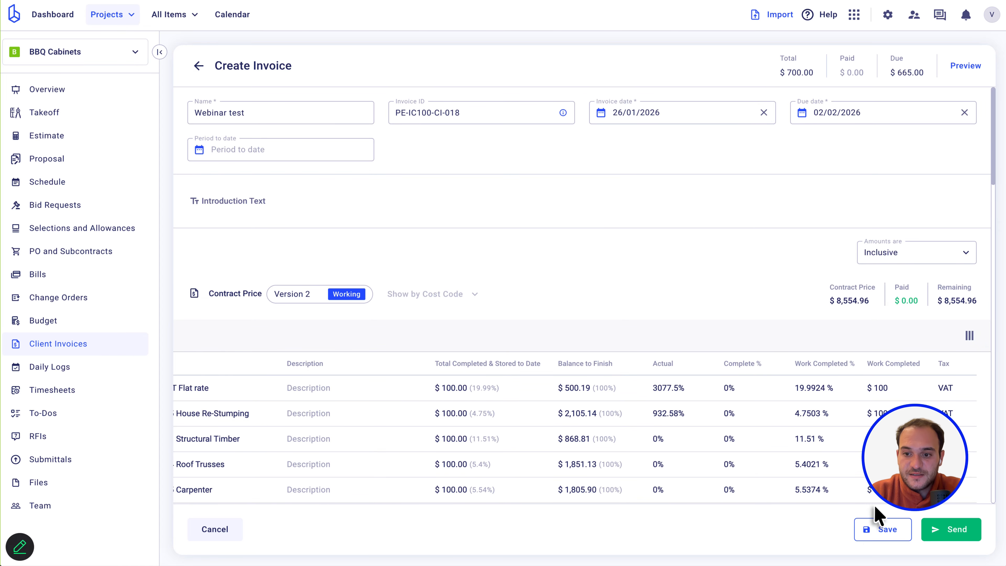
scroll(882, 537, "down", 12)
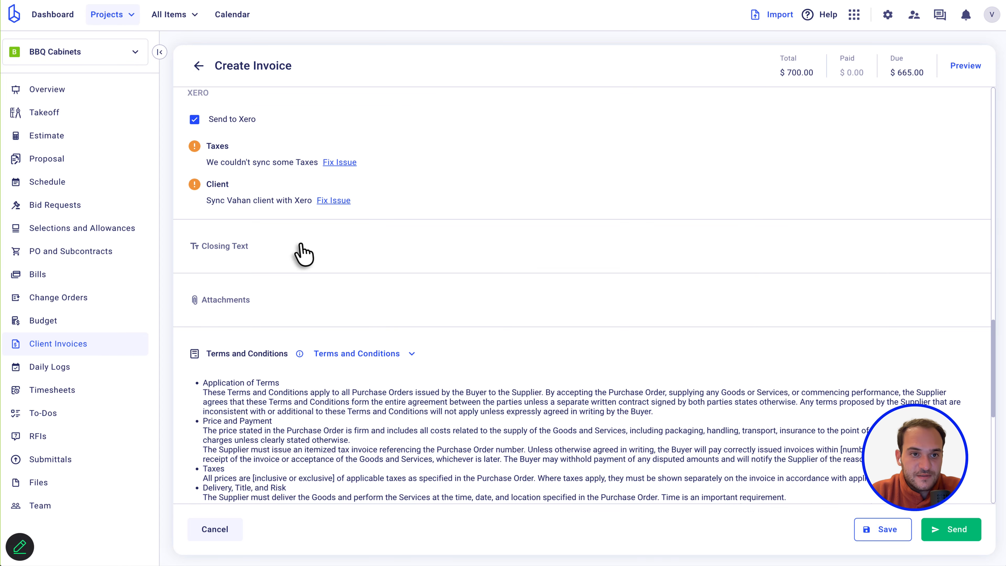
left_click(194, 120)
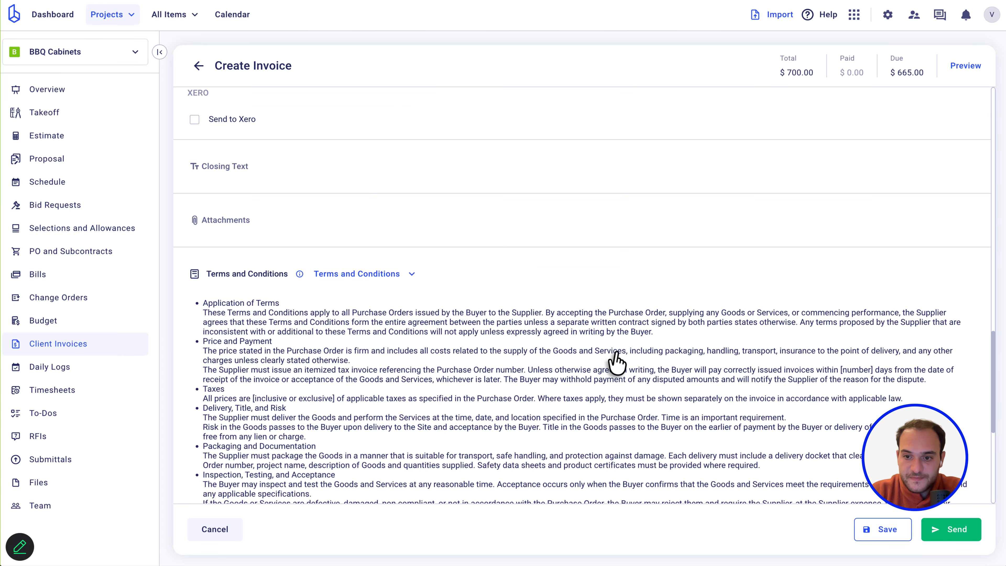
left_click(883, 530)
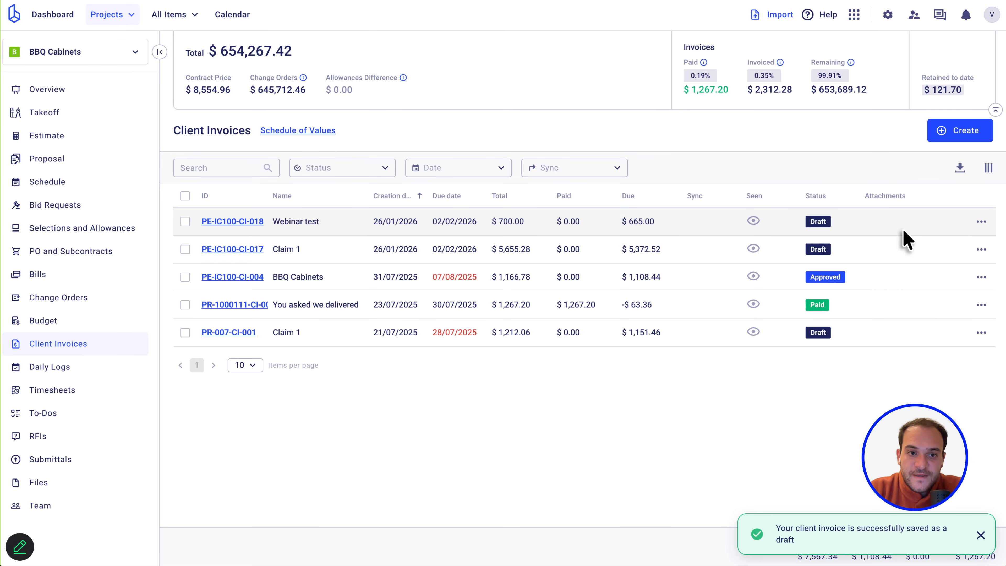
left_click(982, 224)
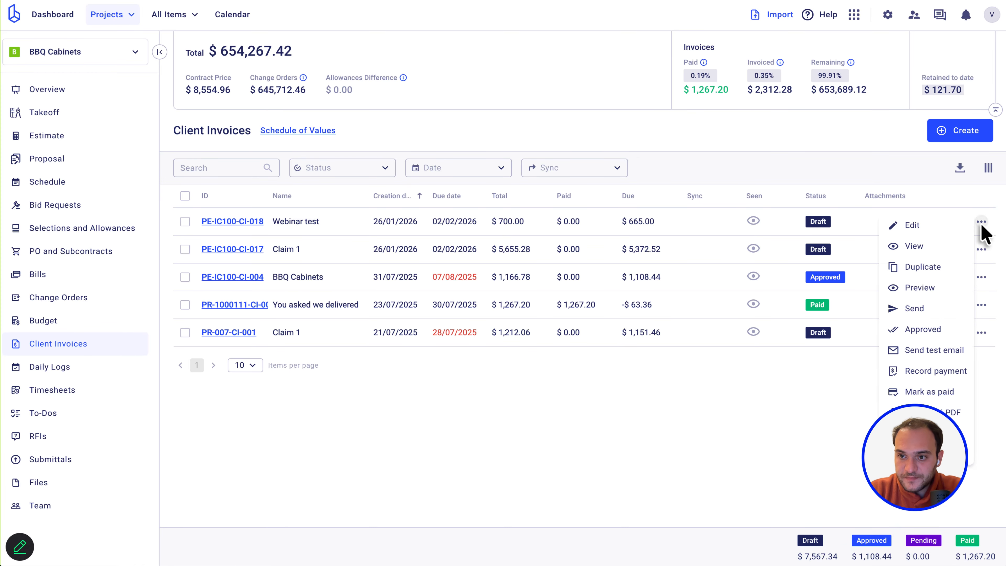
left_click(925, 412)
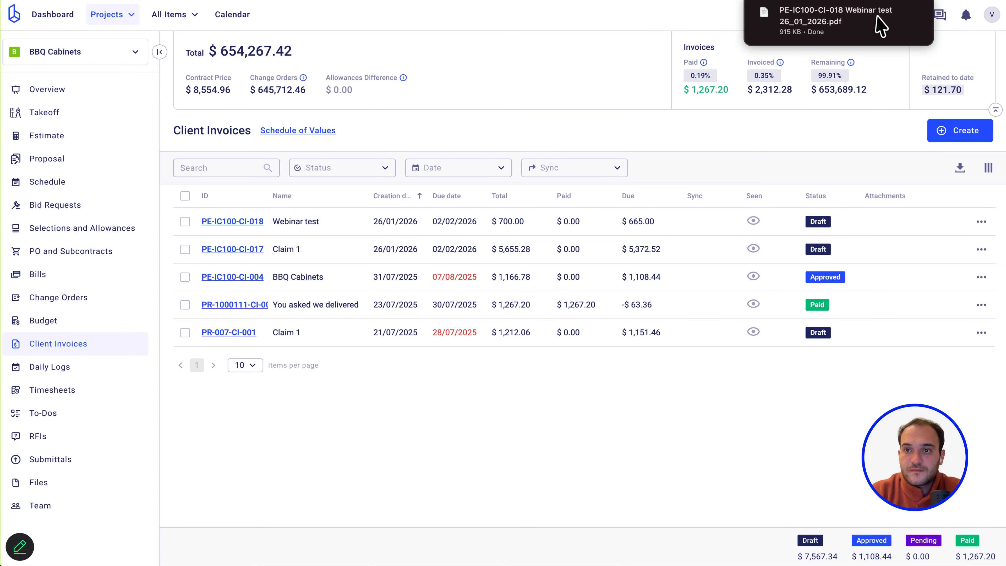
left_click(839, 32)
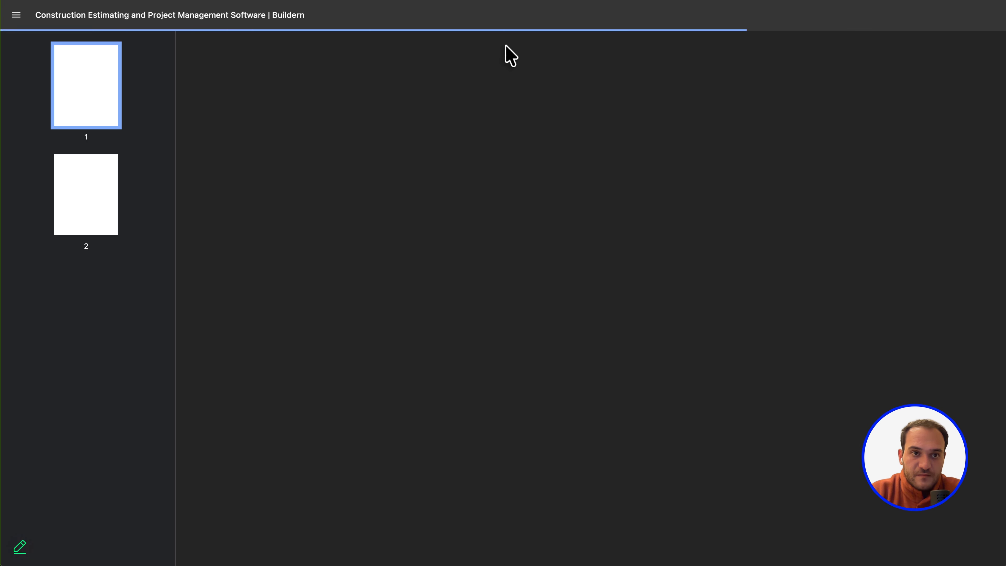
scroll(670, 326, "down", 3)
scroll(671, 326, "down", 7)
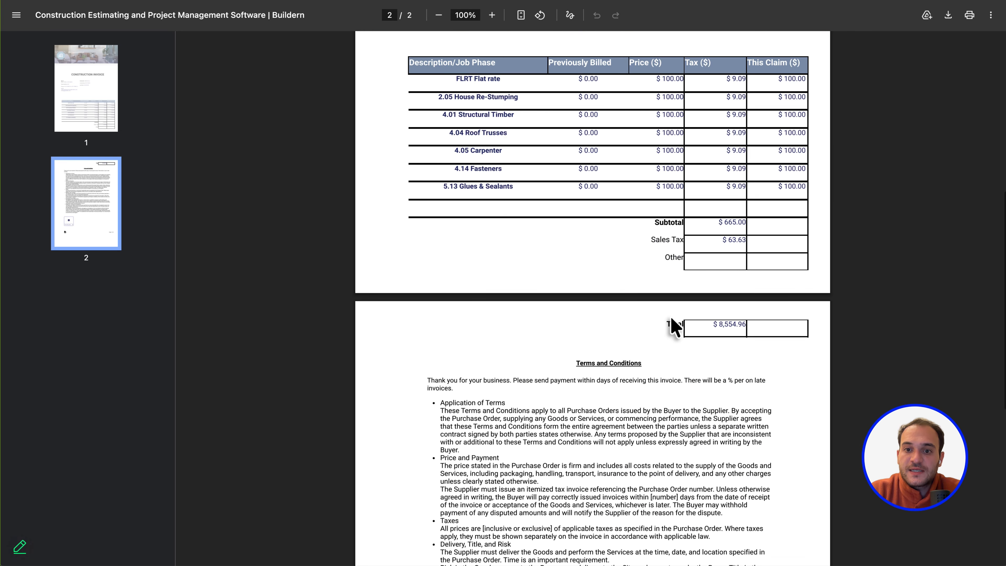
scroll(671, 327, "up", 8)
scroll(672, 325, "up", 5)
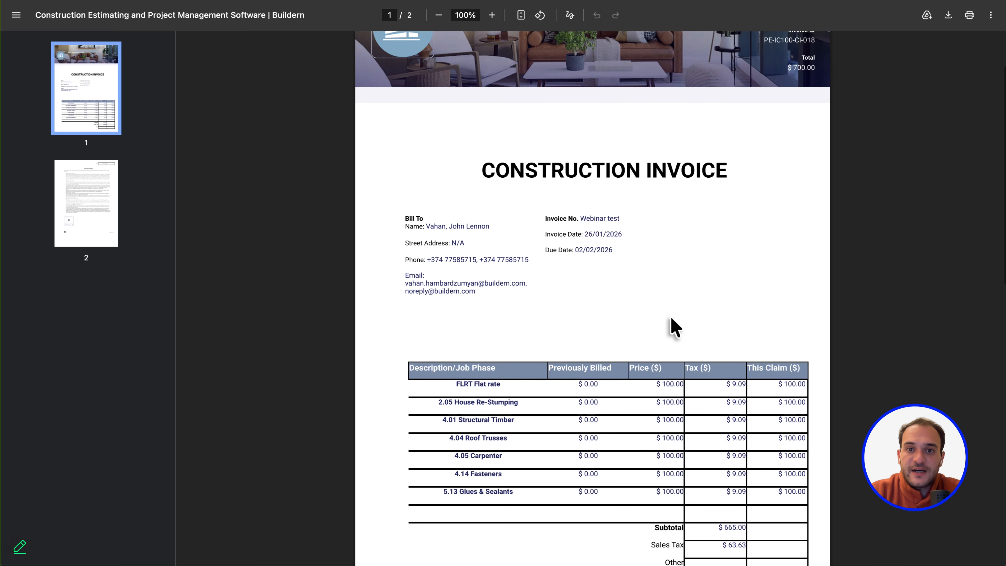
scroll(672, 326, "down", 5)
scroll(670, 326, "down", 5)
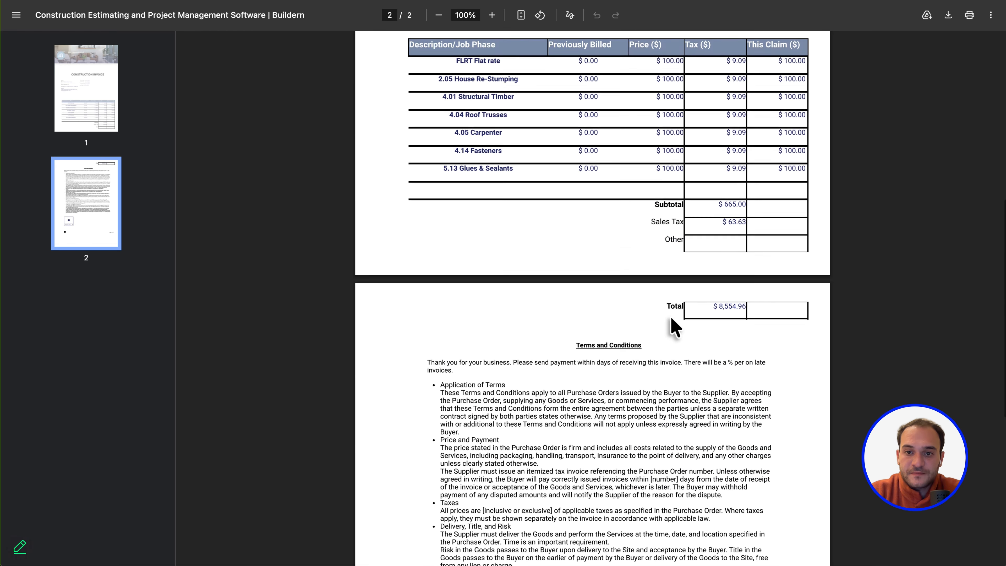
scroll(667, 238, "up", 3)
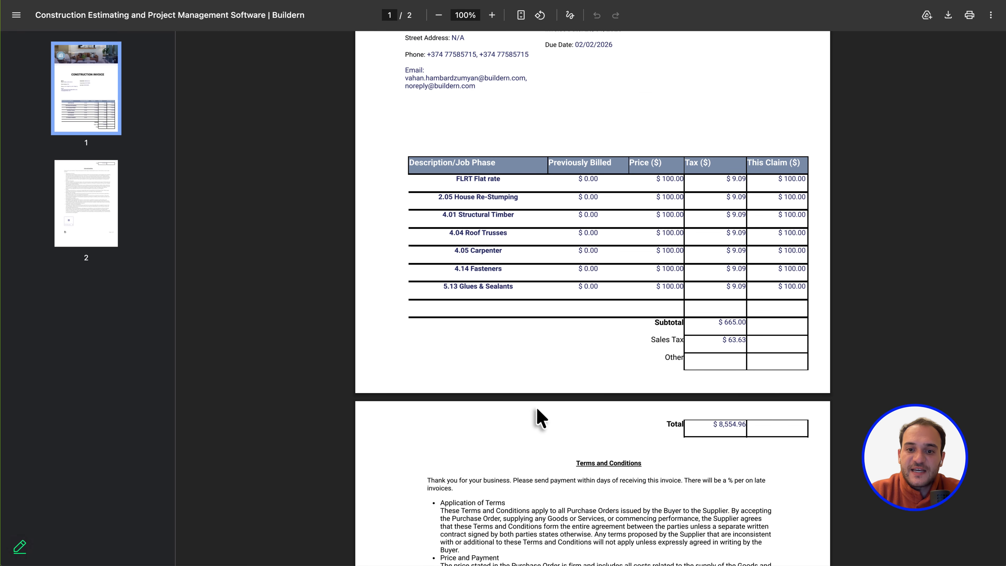
scroll(542, 317, "down", 2)
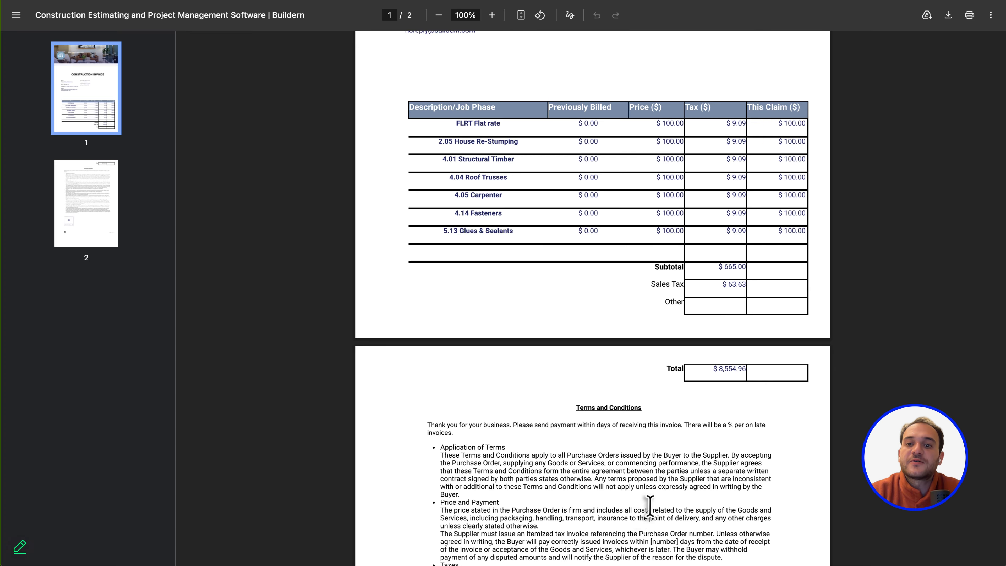
scroll(673, 349, "up", 5)
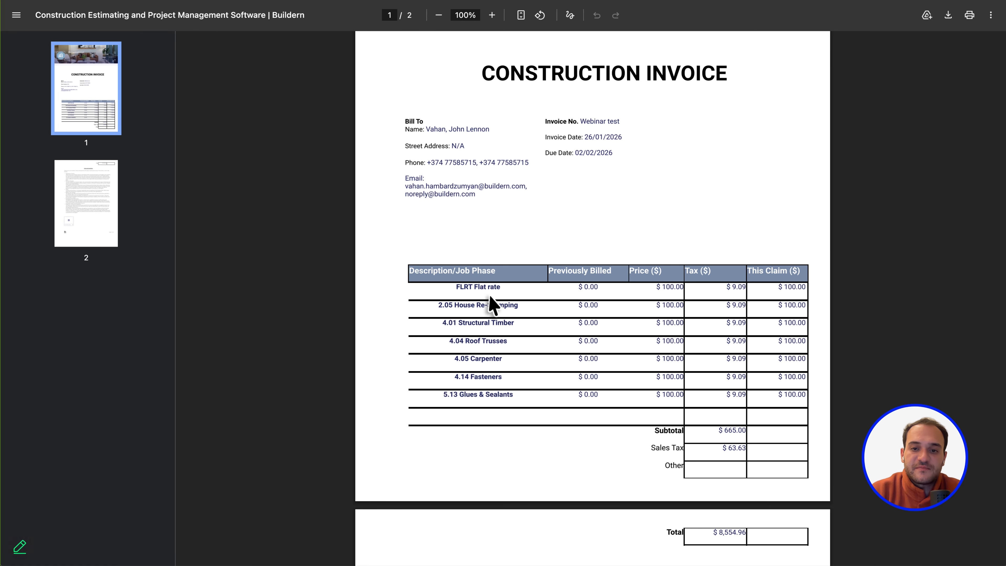
scroll(651, 321, "down", 8)
scroll(651, 321, "down", 10)
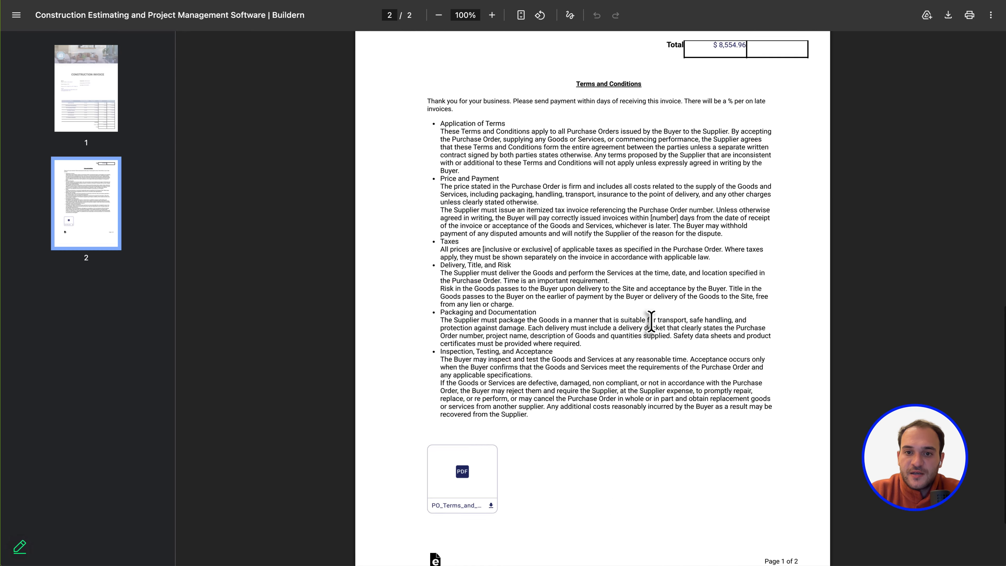
scroll(651, 321, "up", 20)
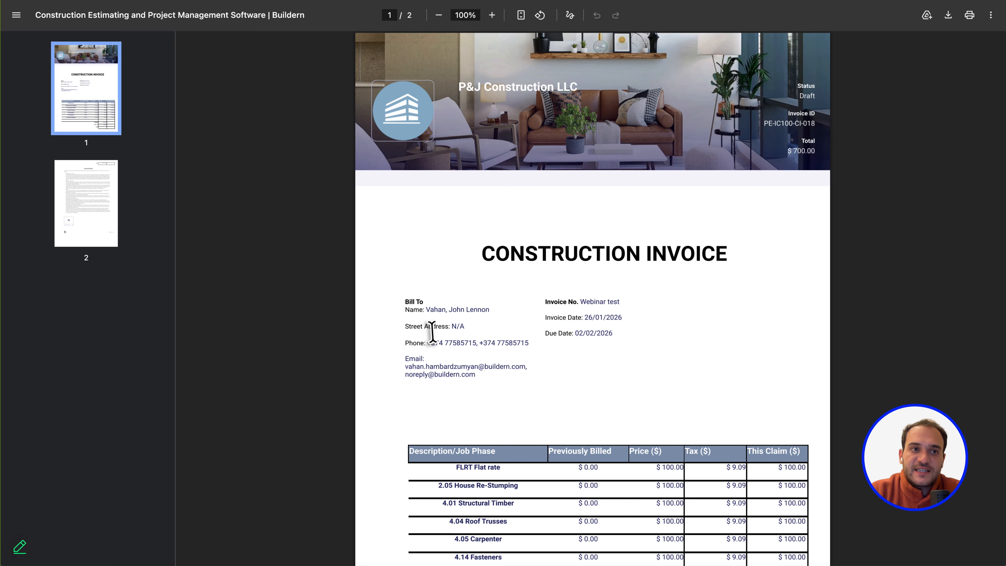
scroll(431, 332, "down", 4)
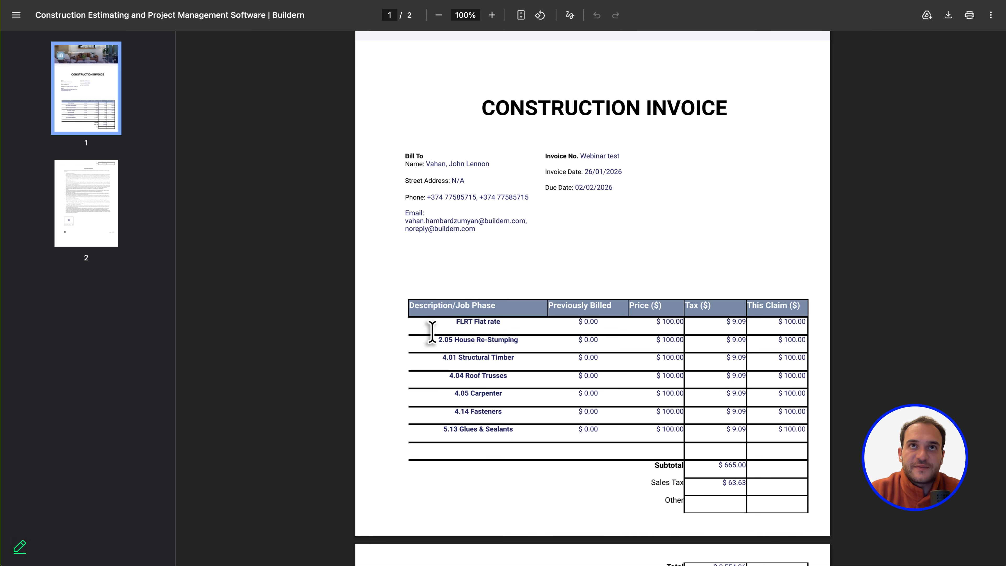
scroll(546, 309, "down", 8)
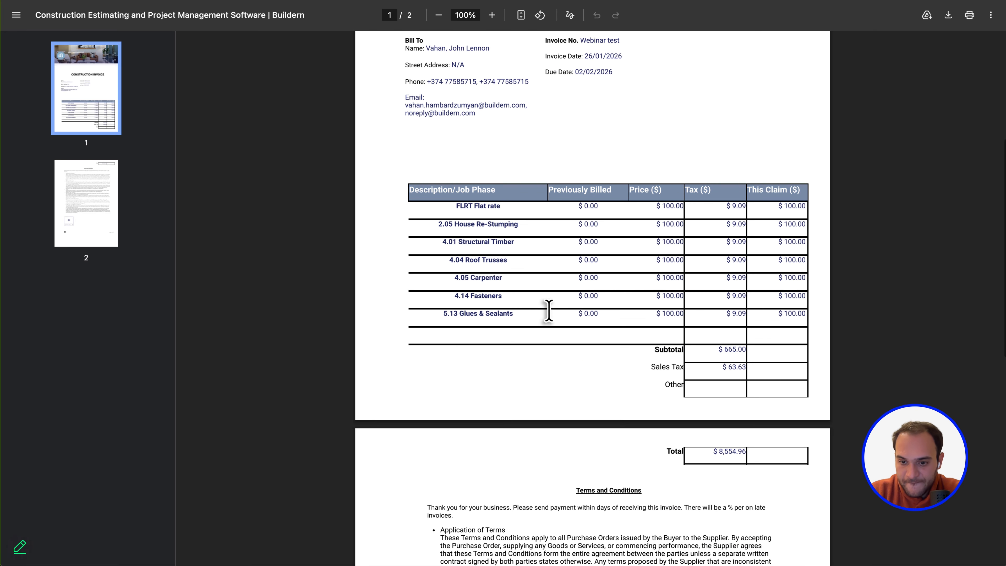
scroll(548, 310, "up", 12)
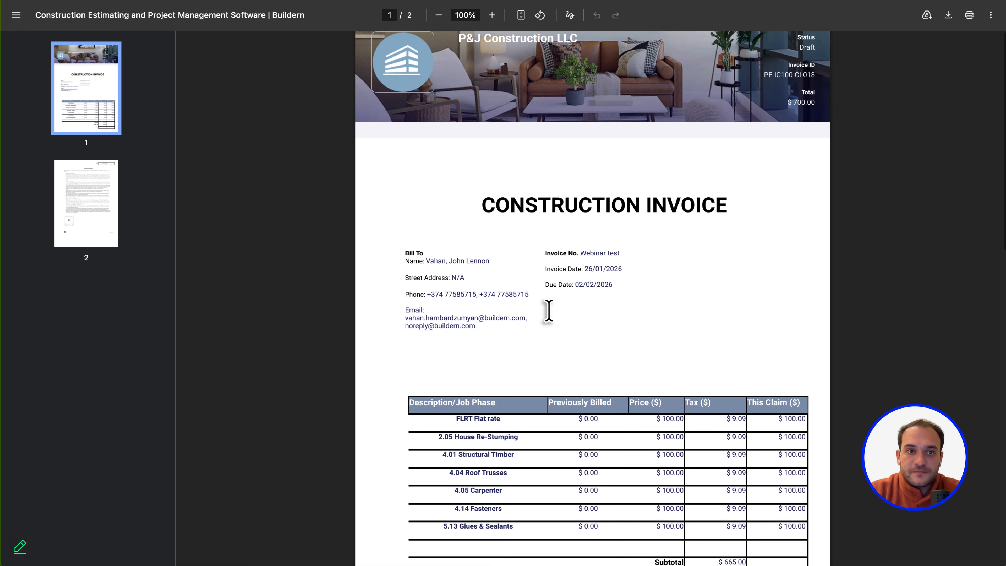
key("super+w")
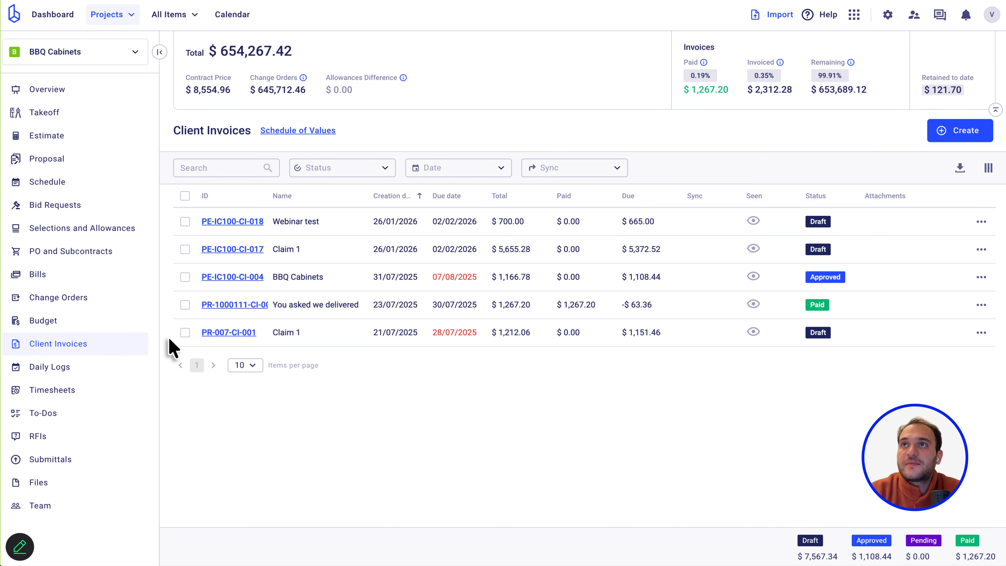
Open the Webinar test invoice's client web preview using the Quick Setup layout.
left_click(237, 221)
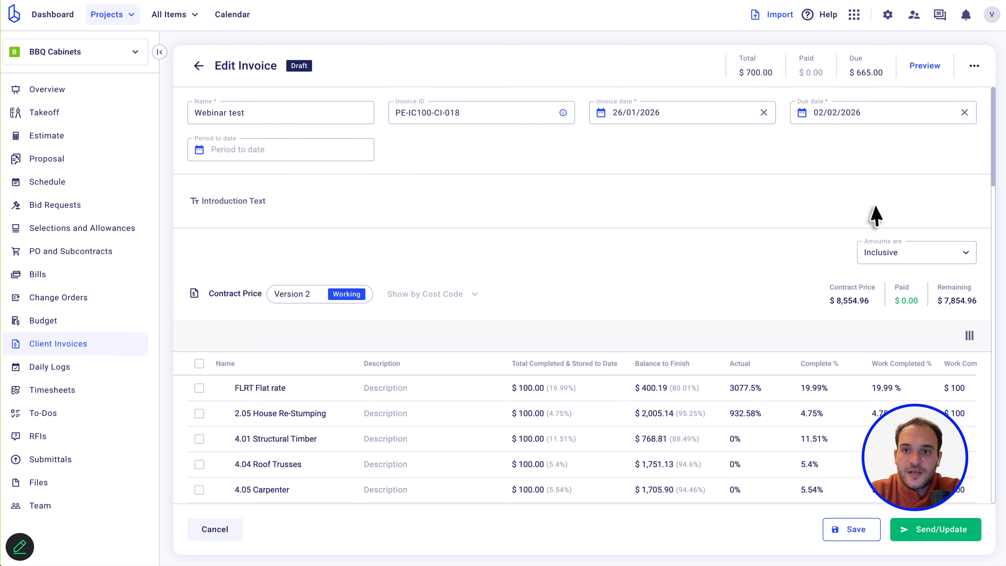
left_click(918, 78)
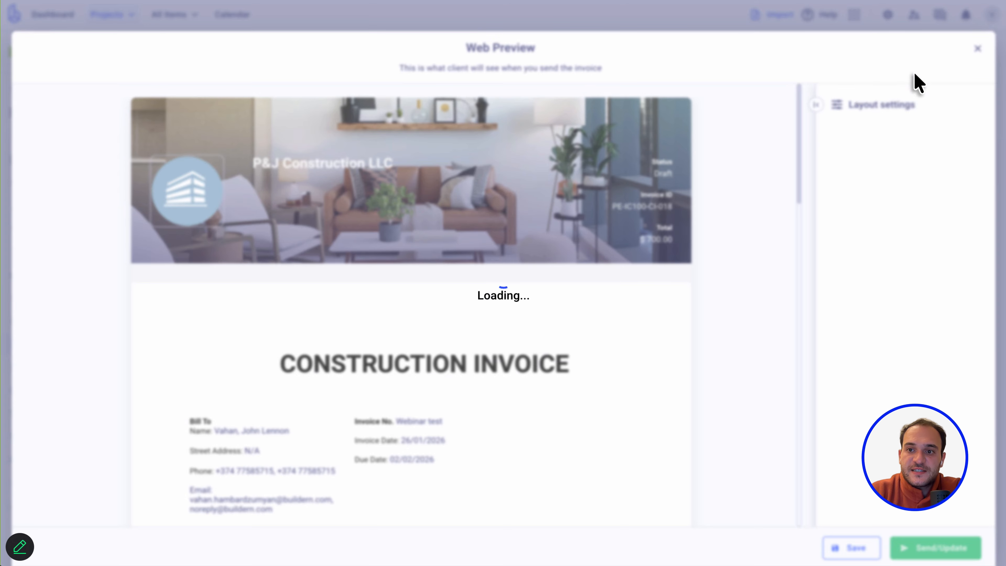
left_click(886, 136)
left_click(877, 158)
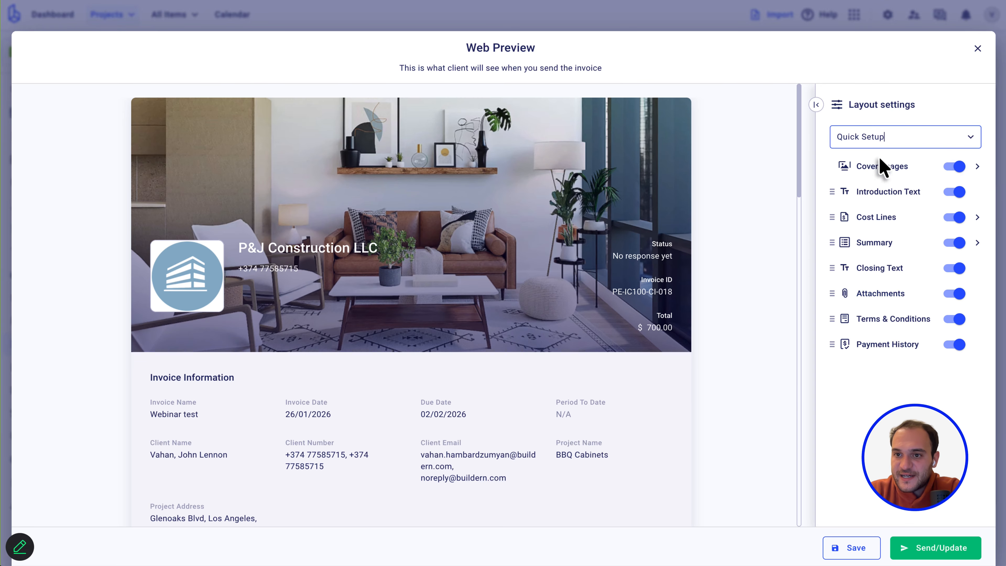
Hide the Work Completed, stored materials and retainage columns from the cost-line table.
left_click(977, 217)
left_click(838, 311)
left_click(838, 335)
left_click(837, 358)
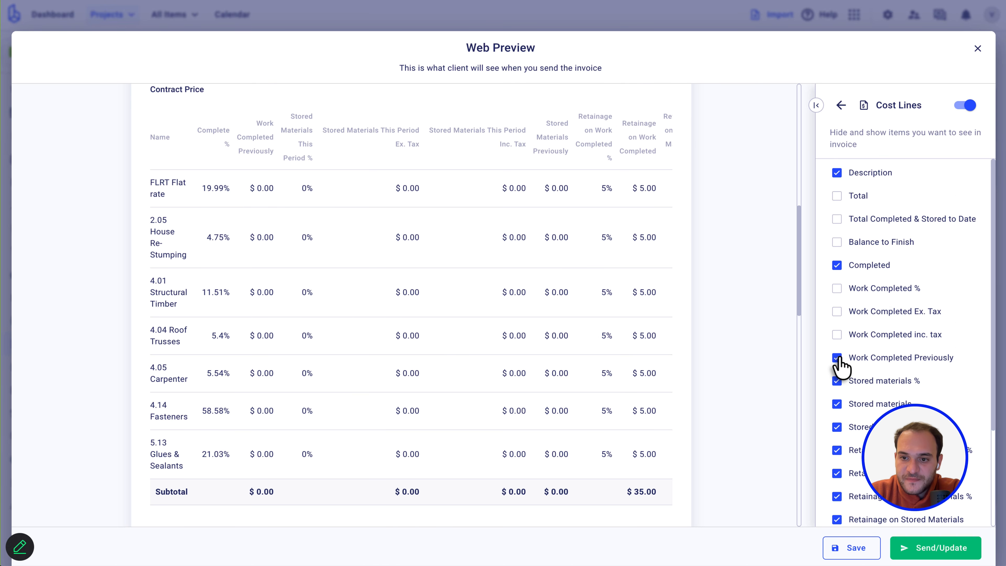
left_click(837, 380)
left_click(837, 404)
left_click(837, 427)
left_click(838, 450)
left_click(838, 473)
left_click(837, 496)
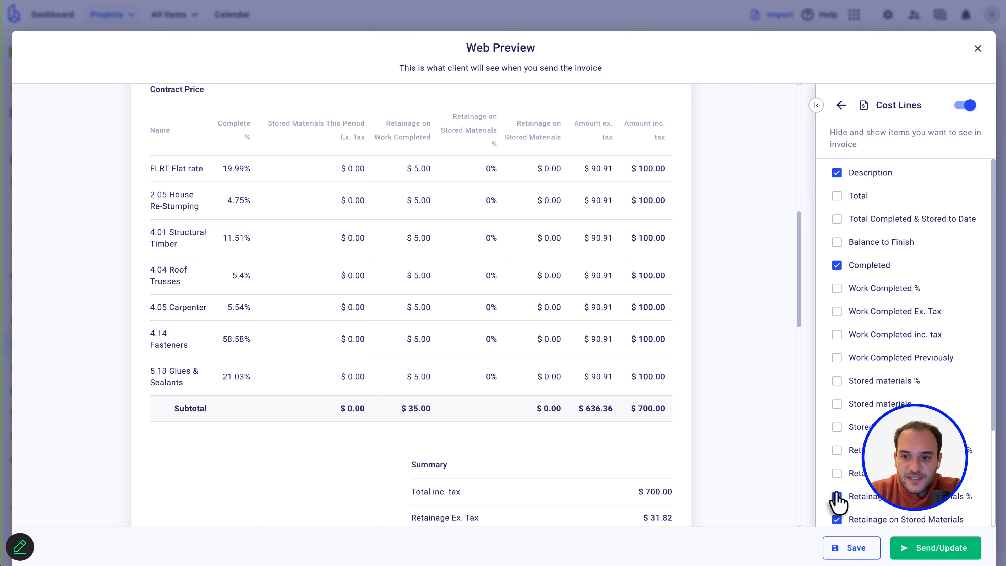
Show Amount inc. tax, hide Retainage on Stored Materials, and return to the layout list.
scroll(838, 504, "down", 2)
left_click(837, 505)
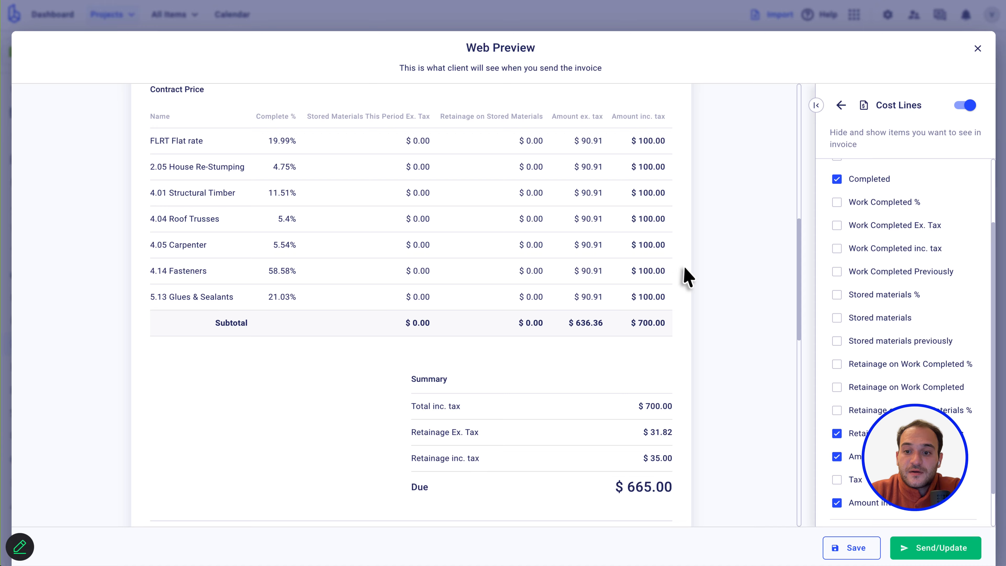
left_click(837, 433)
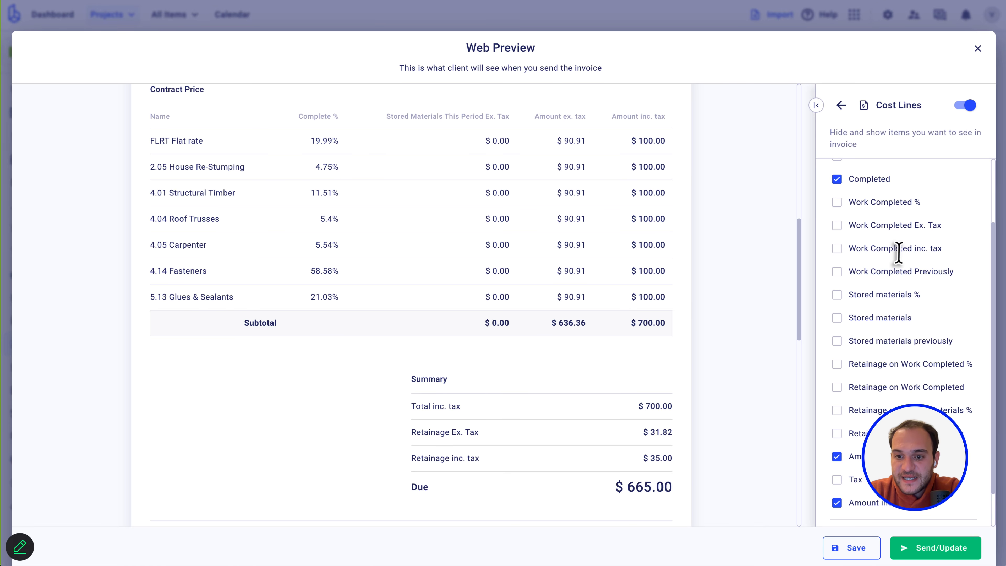
scroll(899, 253, "up", 3)
scroll(546, 196, "up", 10)
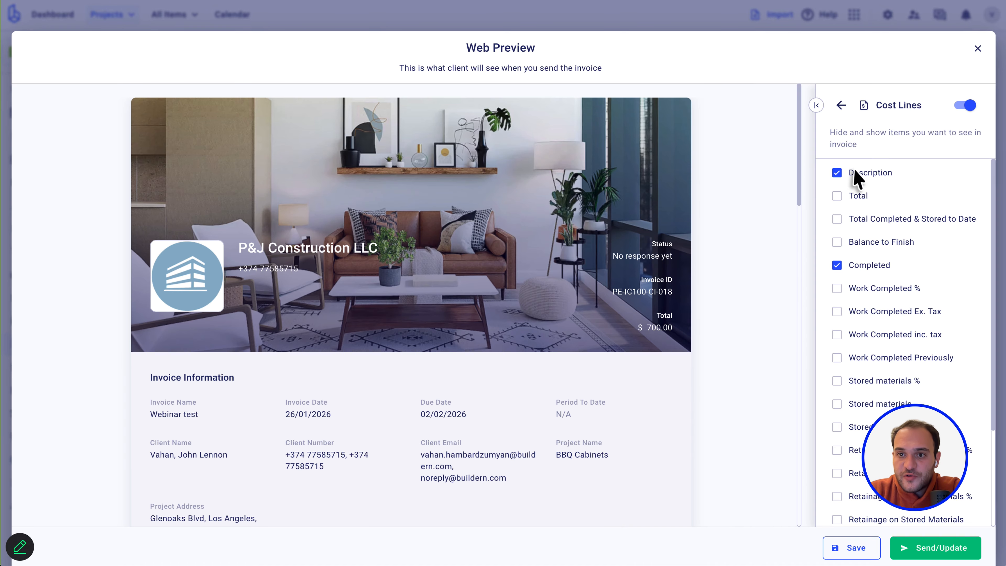
left_click(841, 106)
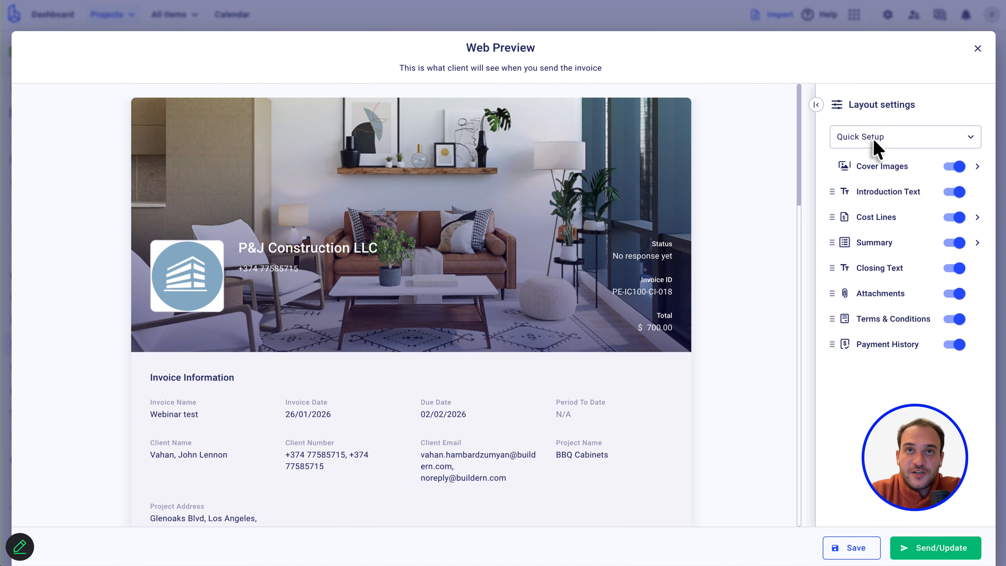
left_click(846, 137)
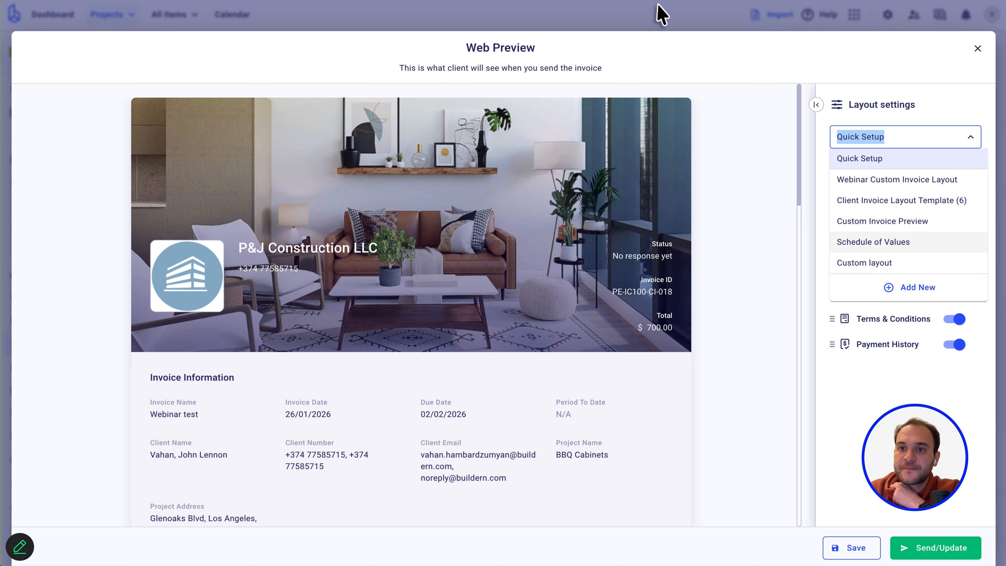
Review the Quick Setup preview's $700.00 Contract Price table, then reopen the saved layouts list.
left_click(822, 66)
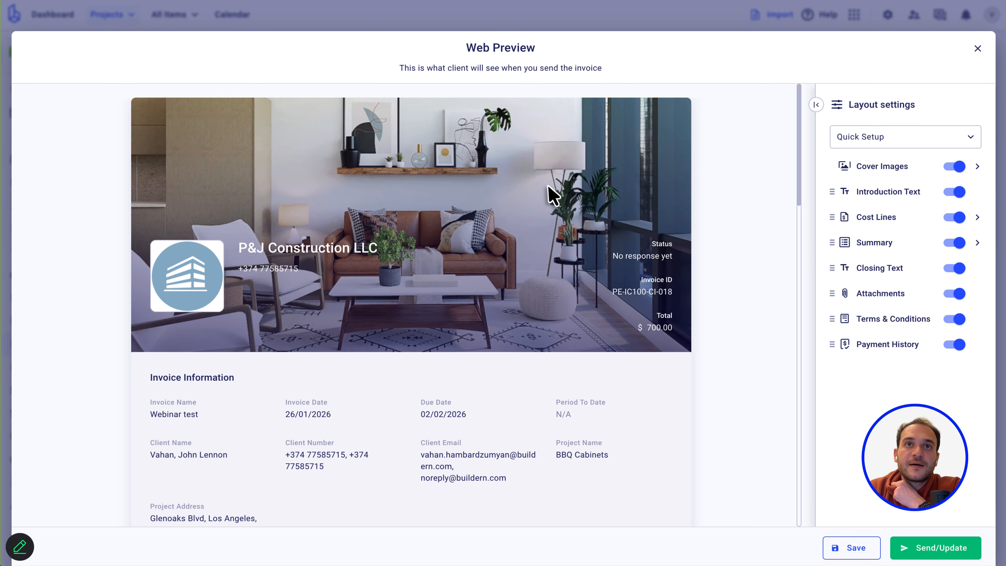
scroll(553, 197, "down", 1)
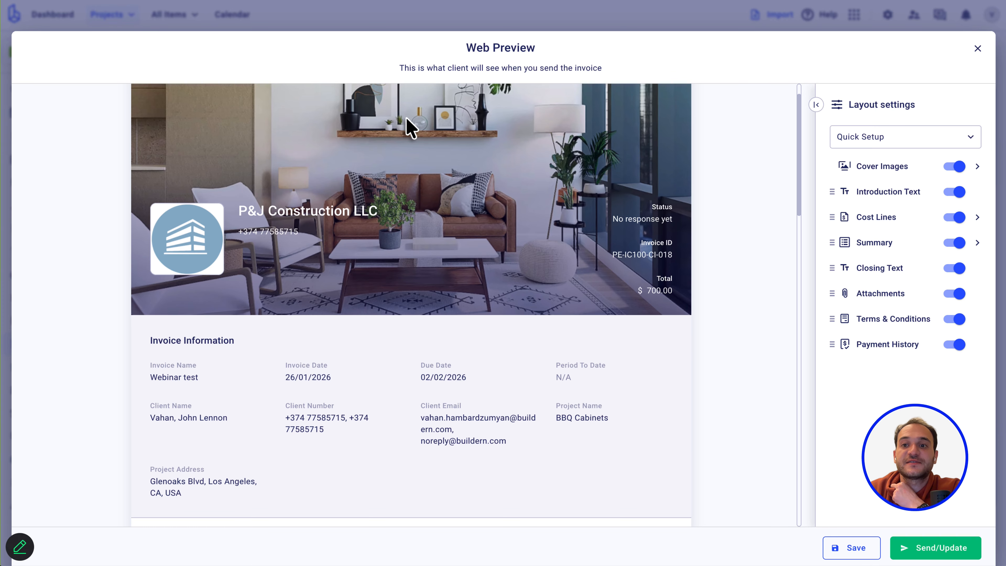
scroll(409, 128, "down", 10)
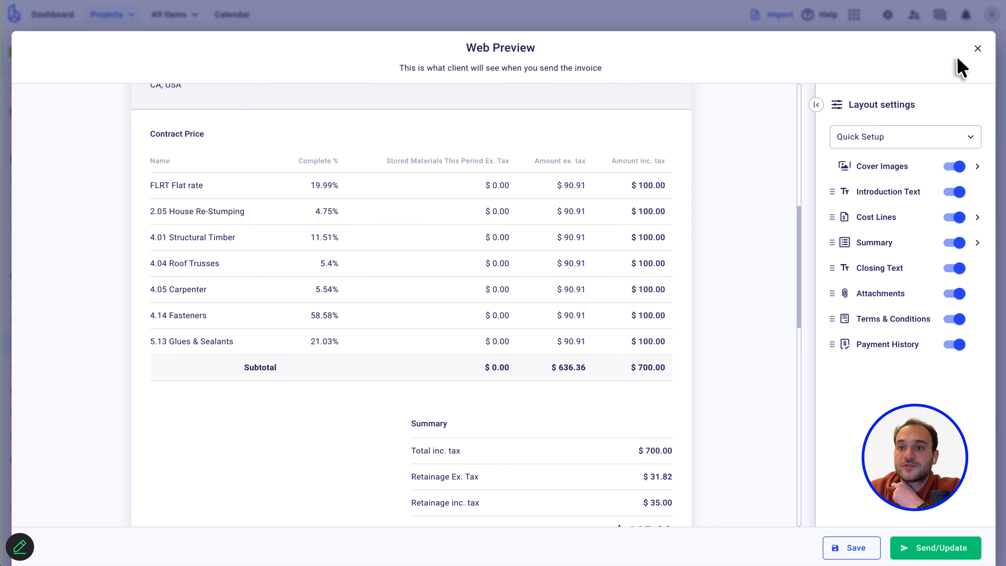
left_click(891, 138)
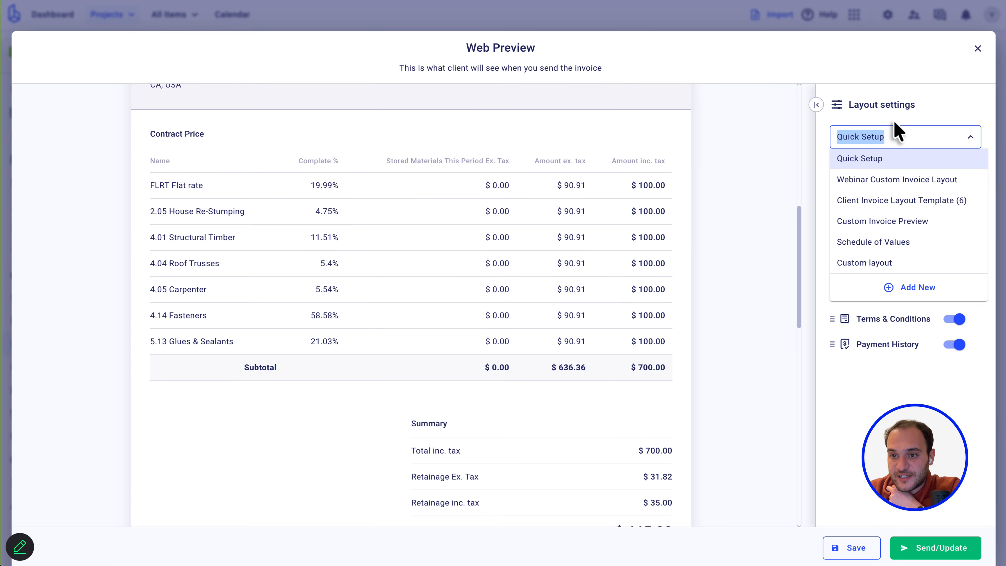
left_click(887, 227)
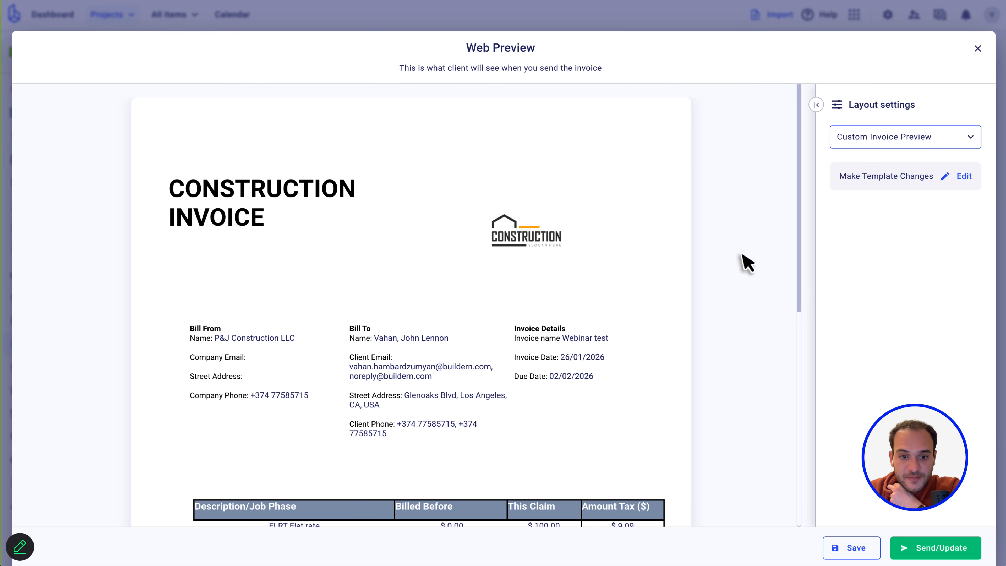
scroll(427, 357, "down", 2)
scroll(444, 238, "up", 2)
scroll(459, 180, "up", 2)
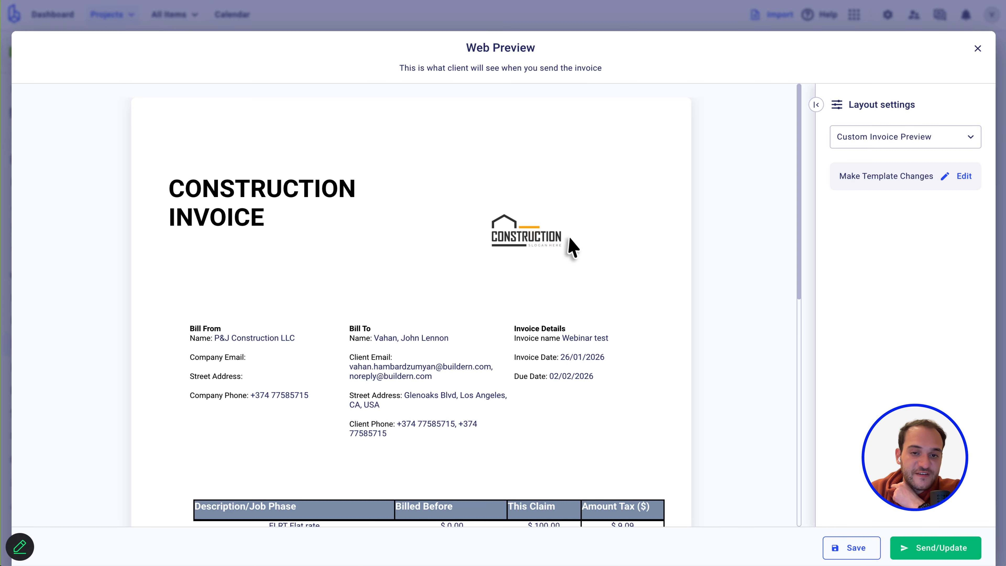
scroll(520, 238, "down", 9)
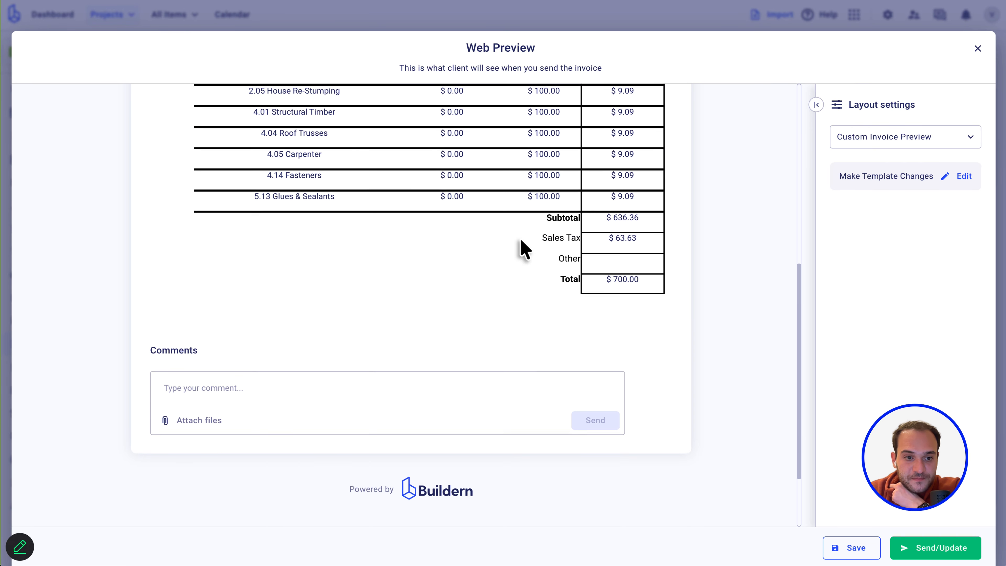
scroll(520, 238, "up", 10)
scroll(520, 241, "up", 1)
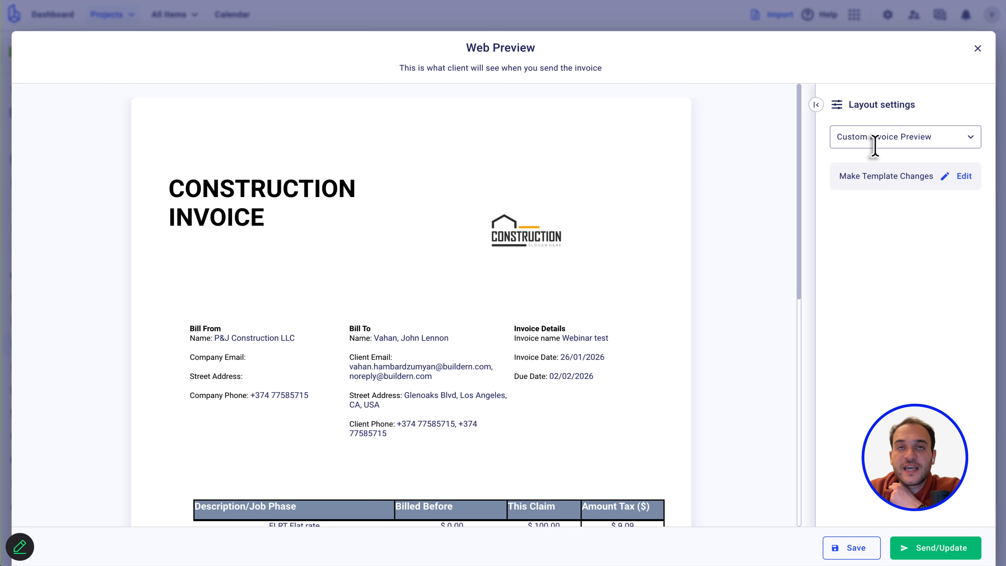
scroll(456, 304, "down", 3)
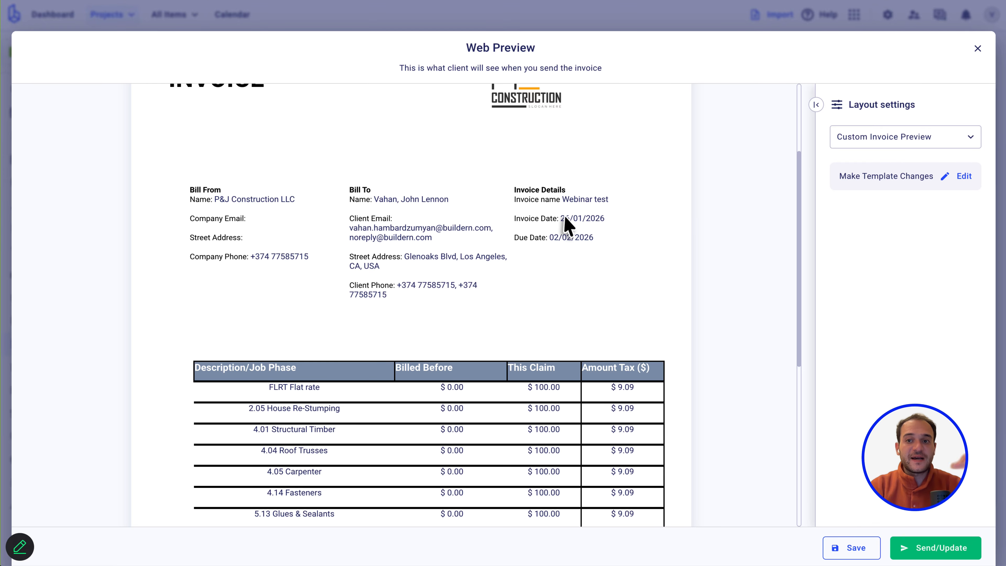
left_click(942, 180)
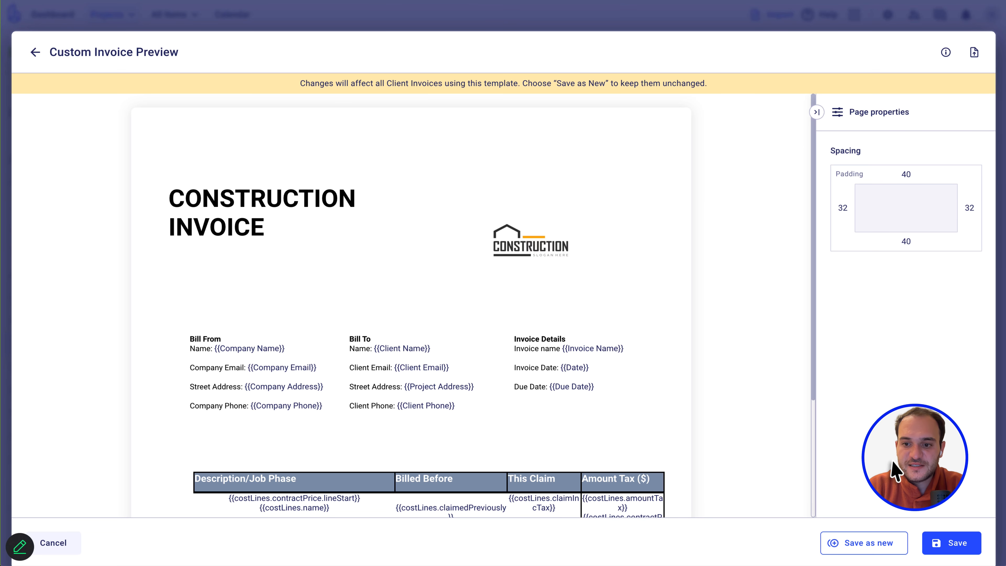
left_click(35, 52)
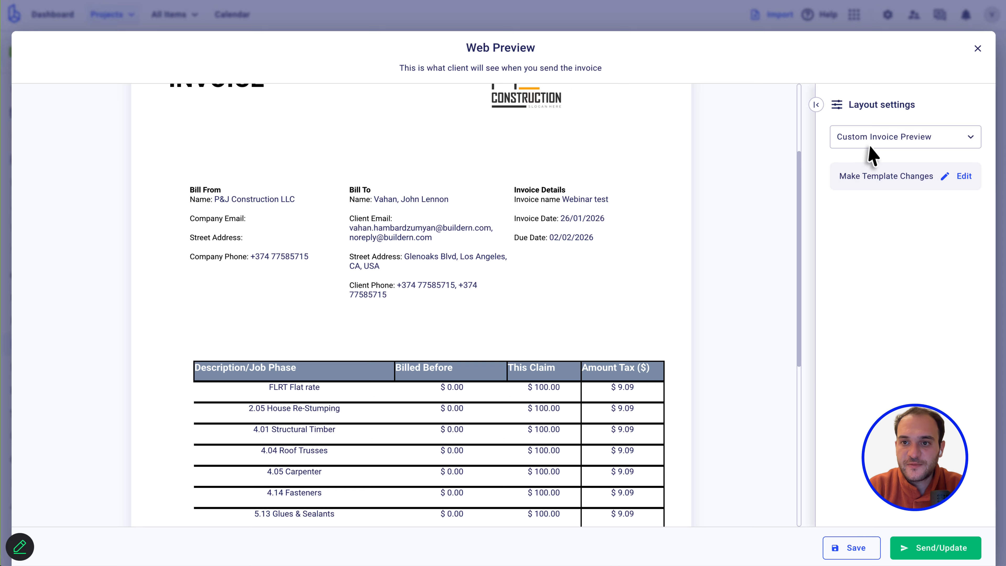
Switch the preview to Webinar Custom Invoice Layout and open its template editor.
left_click(855, 137)
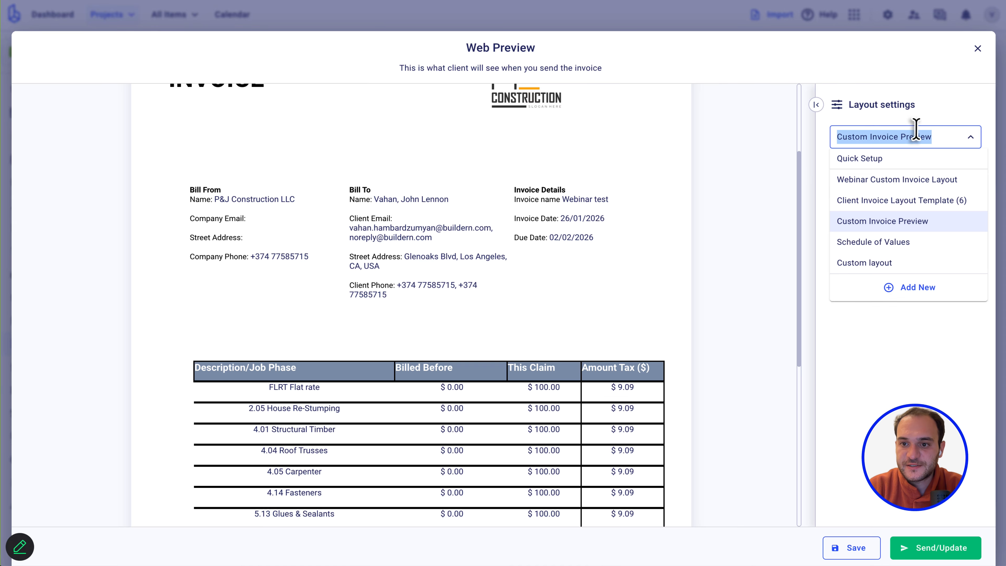
left_click(874, 186)
scroll(371, 252, "up", 4)
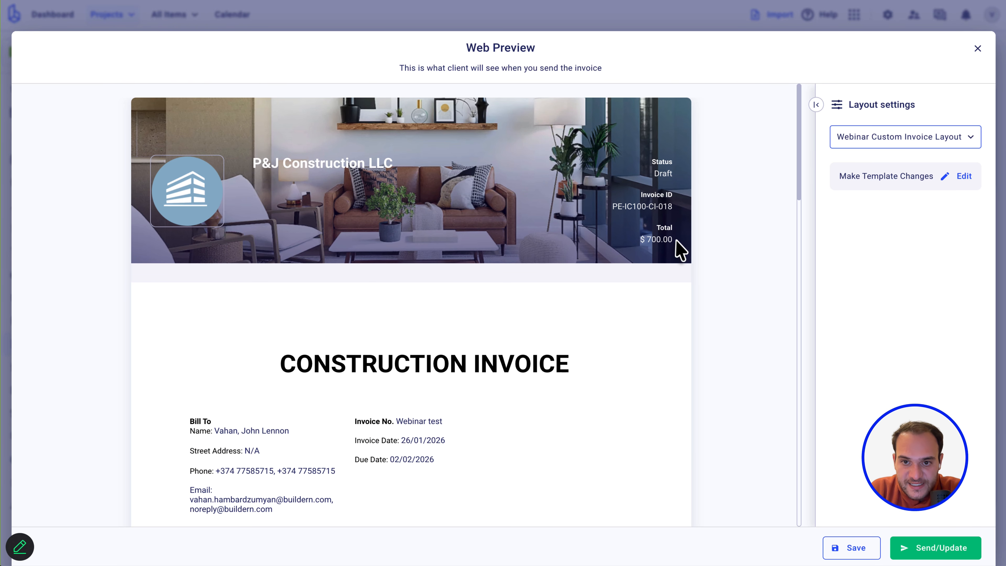
left_click(939, 184)
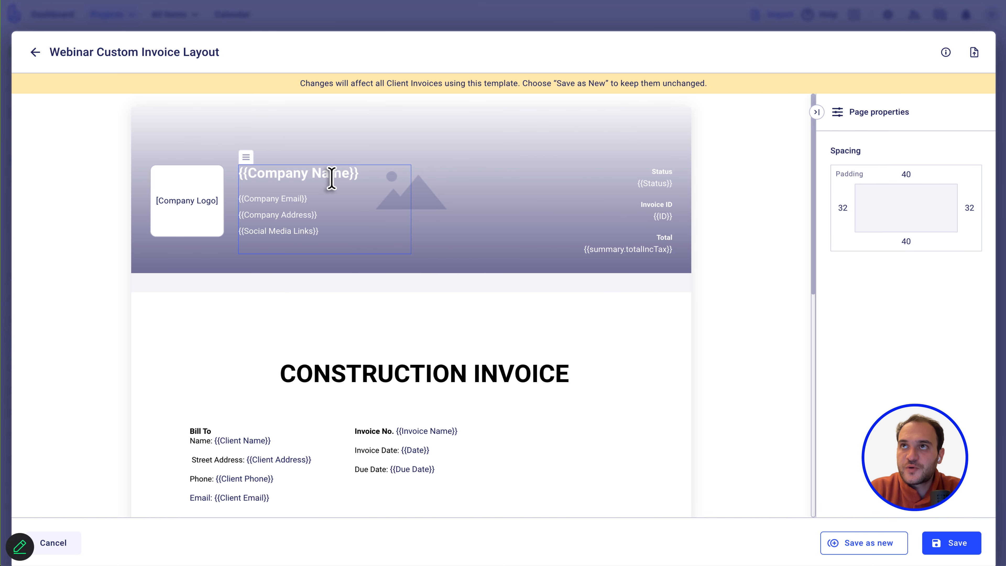
Add a 'Company TIN:' line with the company's tax number below {{Social Media Links}}.
left_click(320, 232)
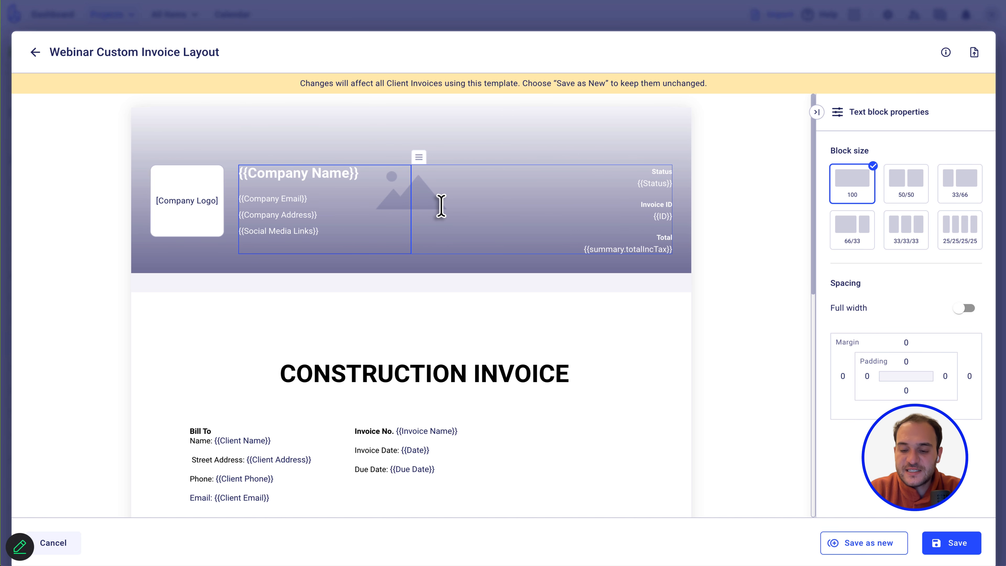
key("Return")
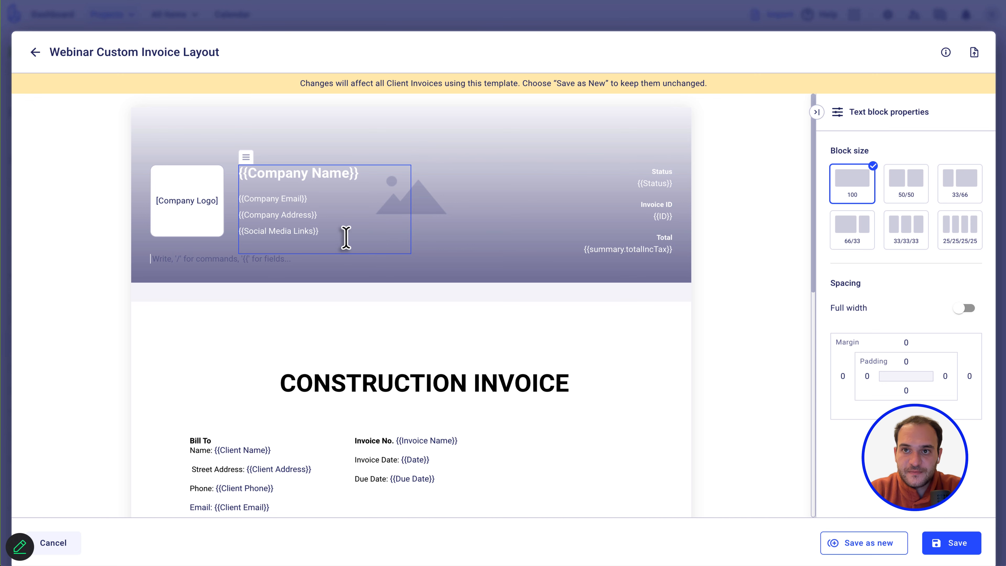
type("C")
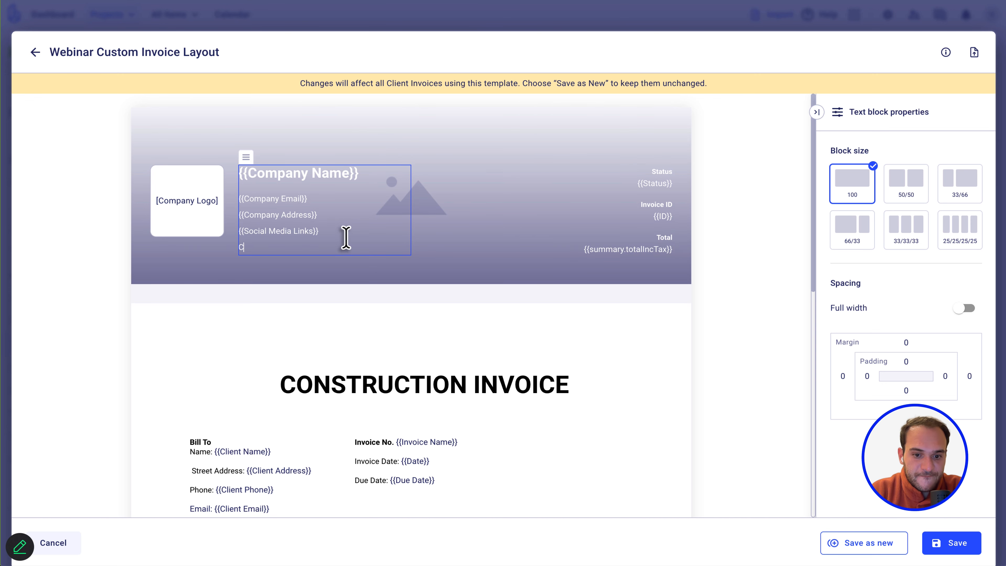
type("ompa n")
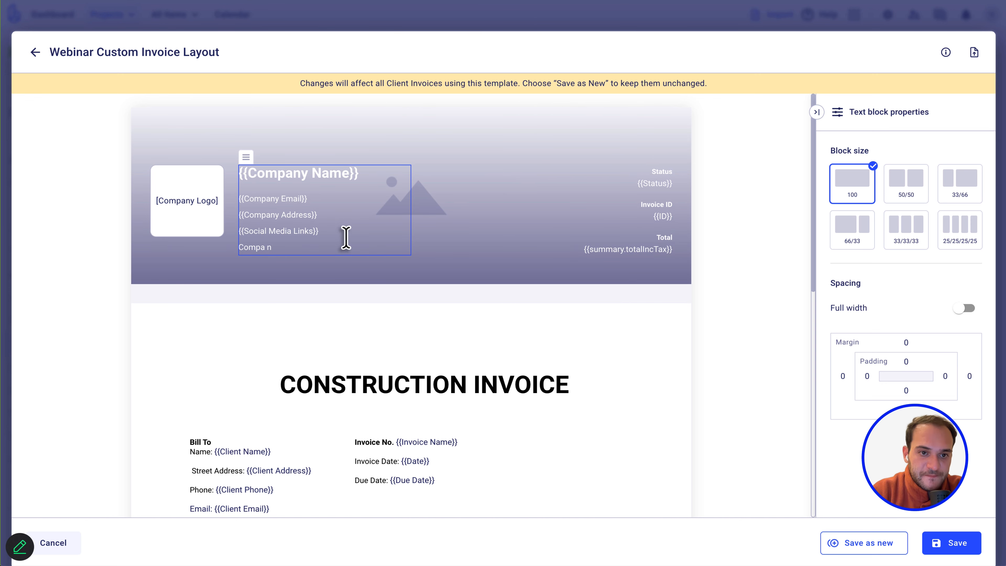
key("BackSpace")
key("BackSpace")
type("ny TI")
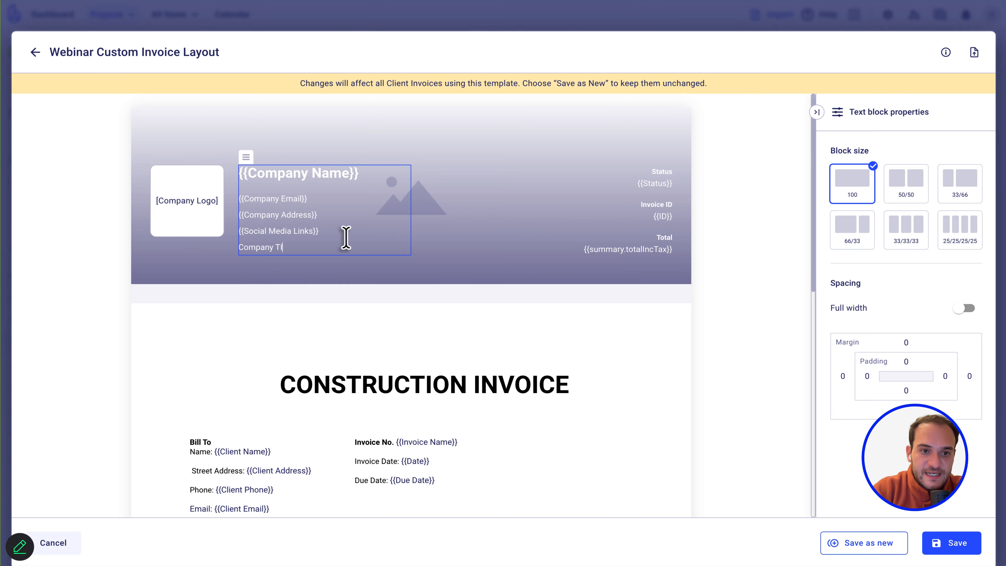
type("nN")
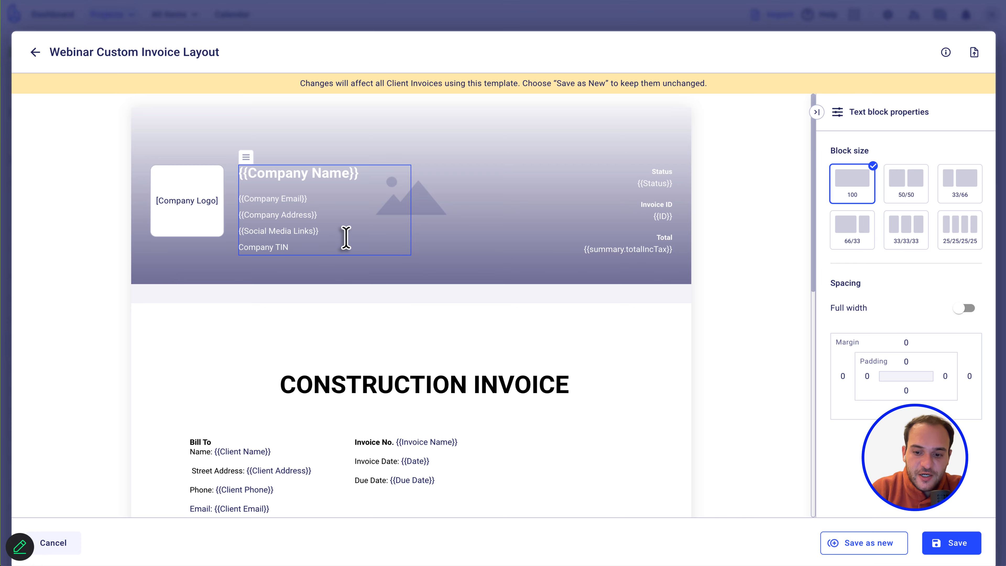
type(":")
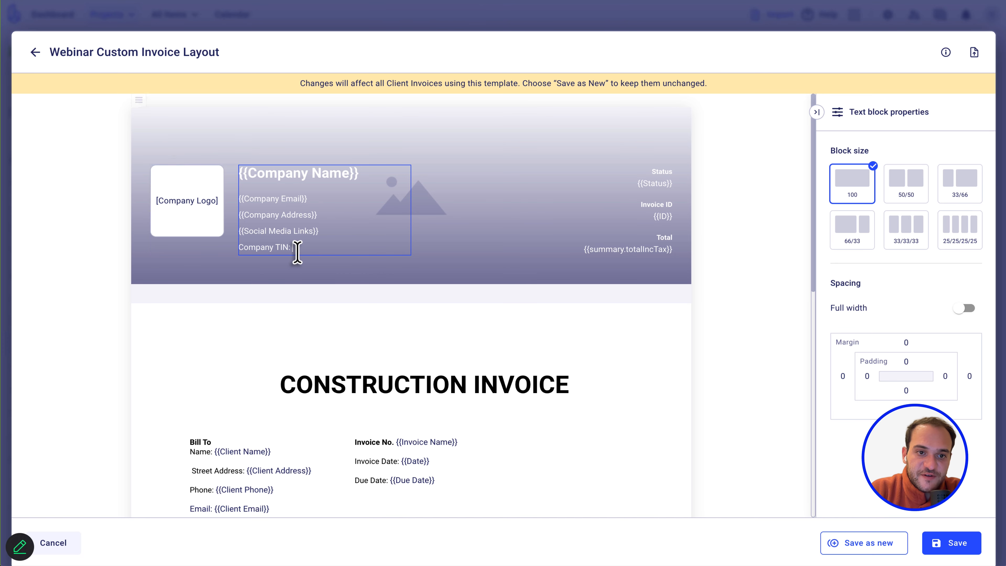
triple_click(264, 250)
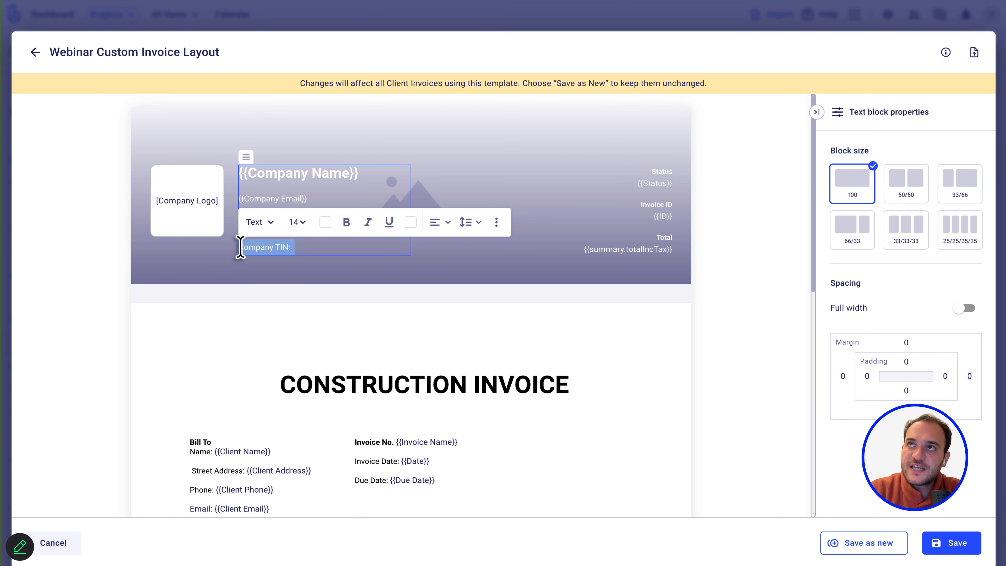
left_click(268, 247)
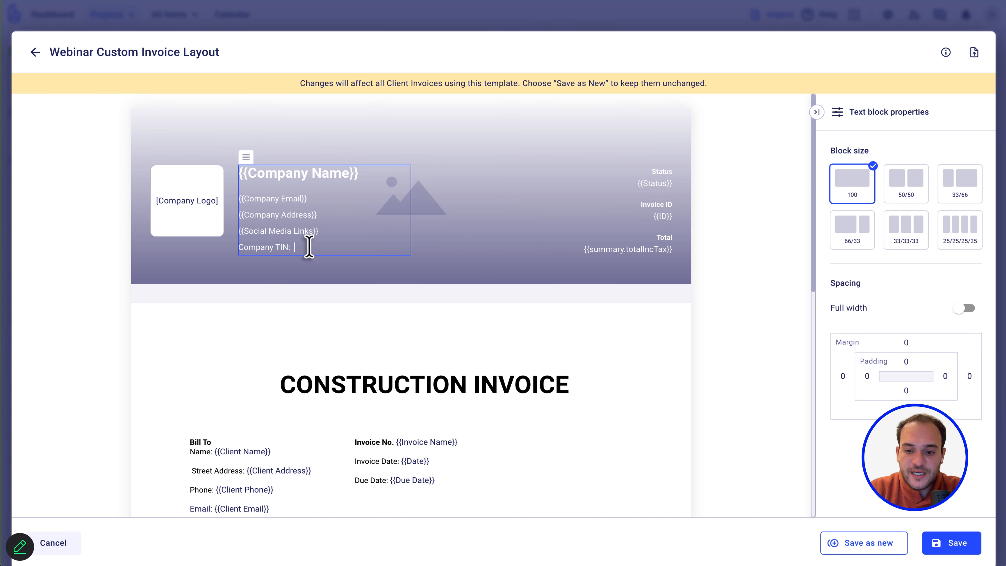
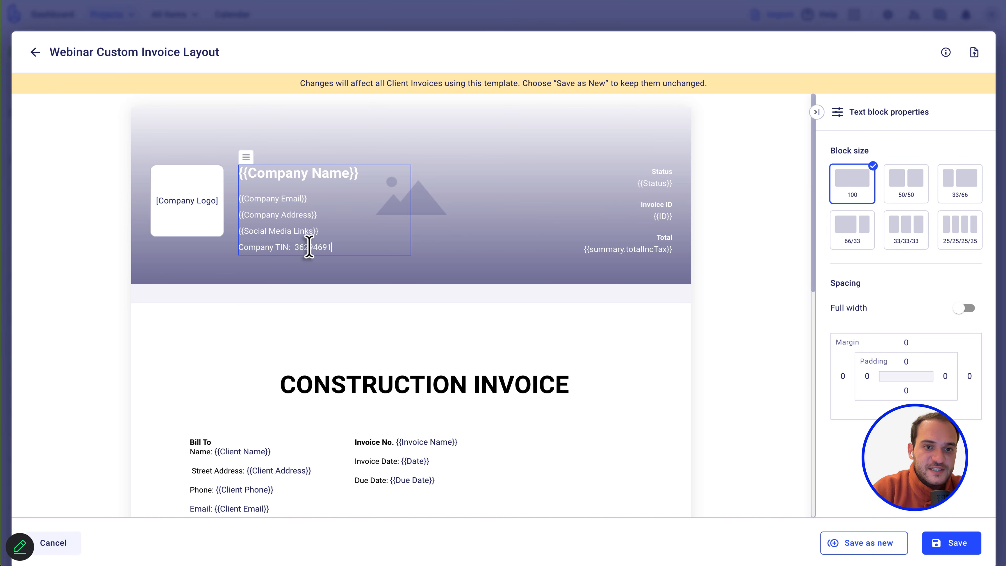
left_click(730, 343)
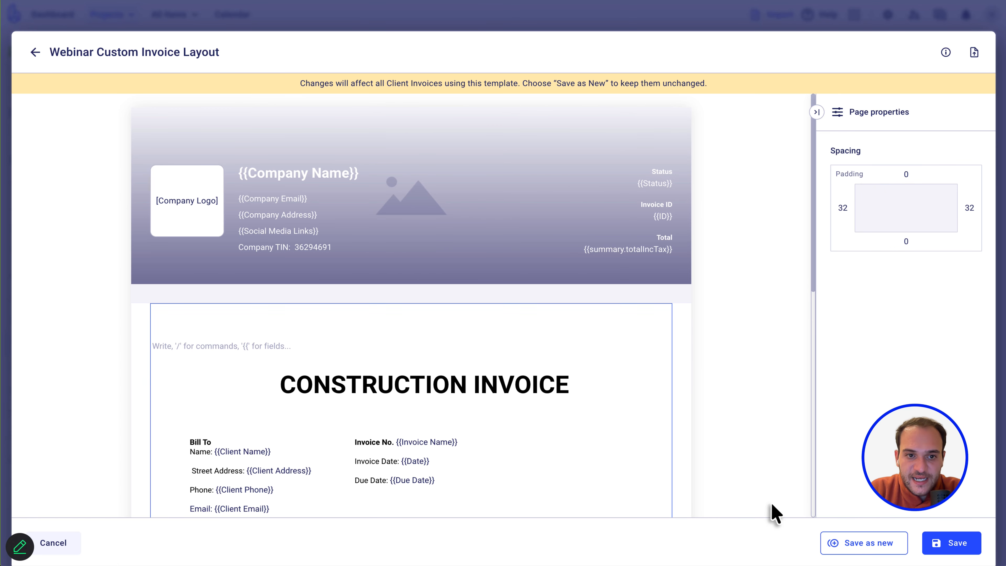
Save the template for all invoices and check the TIN line in the preview header.
left_click(946, 541)
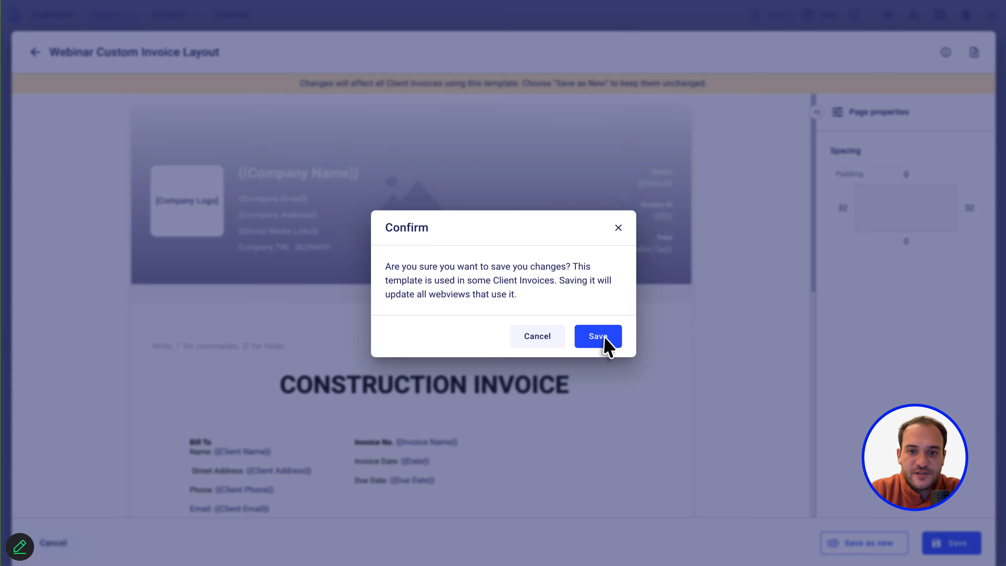
left_click(614, 341)
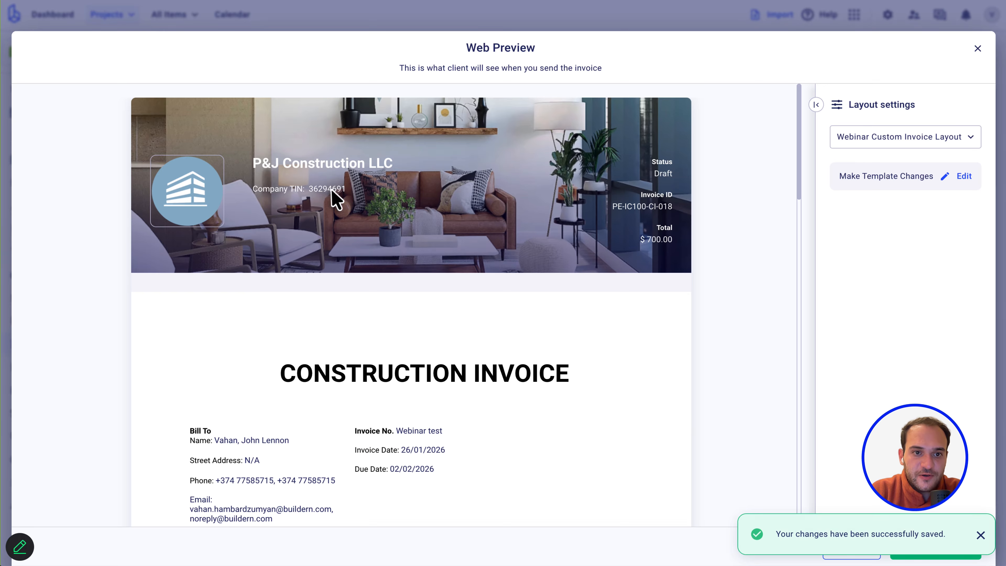
mouse_move(304, 188)
left_mouse_down()
mouse_move(353, 187)
mouse_move(309, 190)
left_mouse_up()
scroll(382, 314, "down", 2)
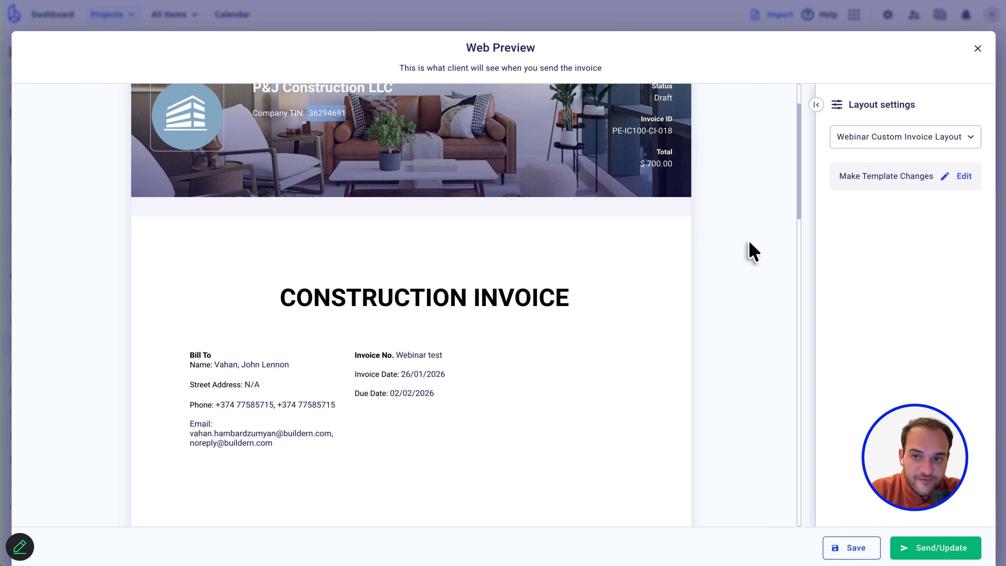
Reopen the web preview with the Custom layout and open that template for editing.
left_click(977, 48)
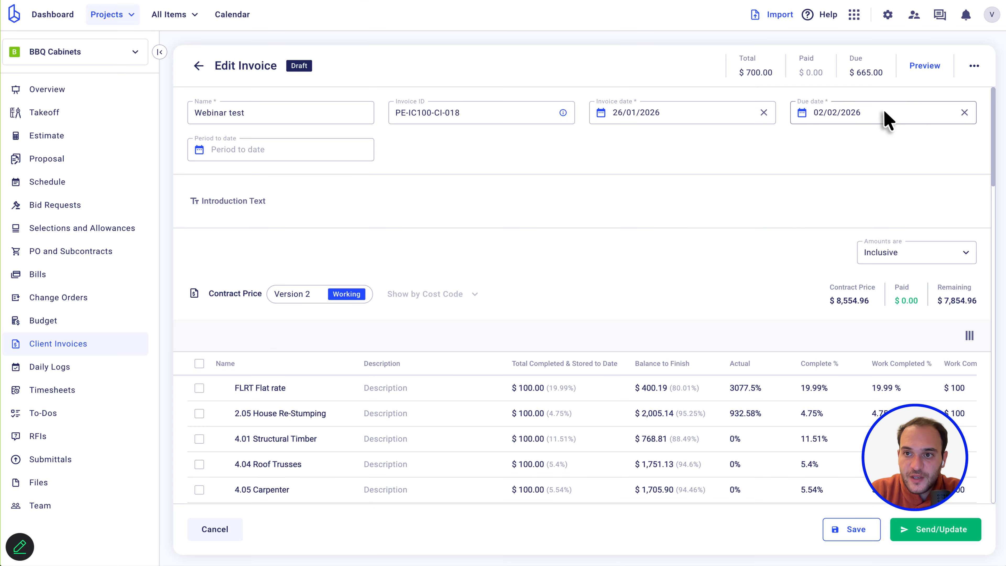
left_click(944, 67)
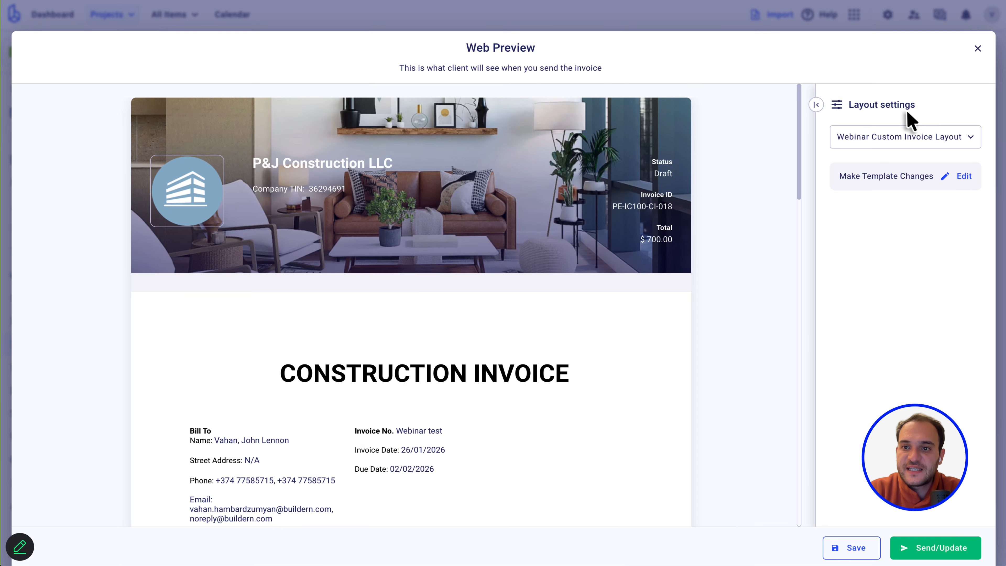
left_click(915, 139)
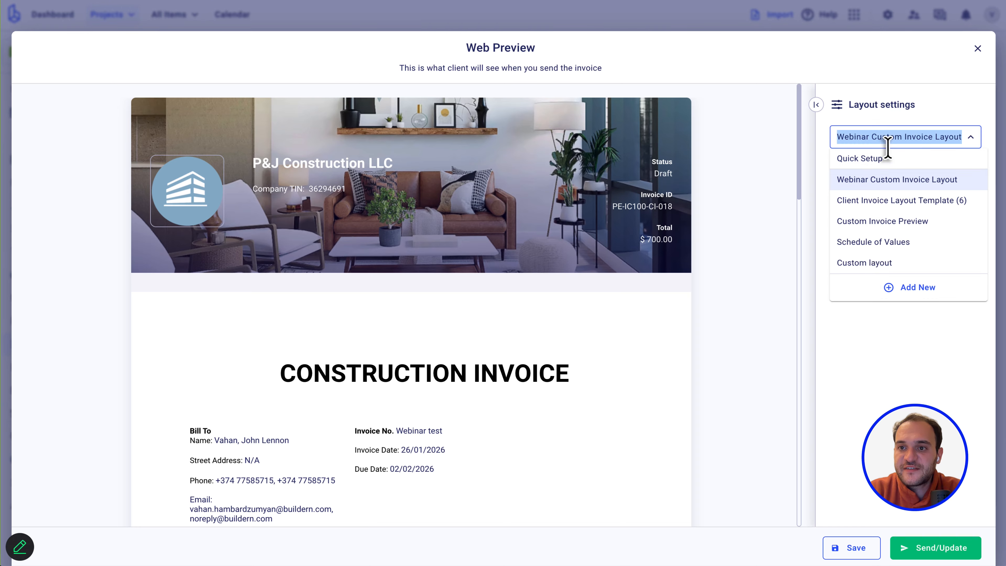
left_click(868, 267)
left_click(940, 172)
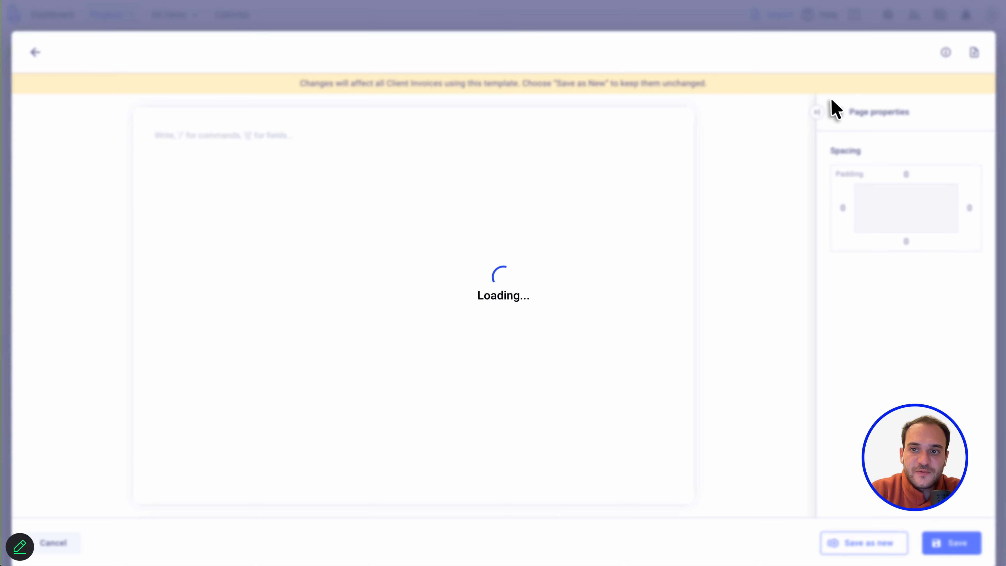
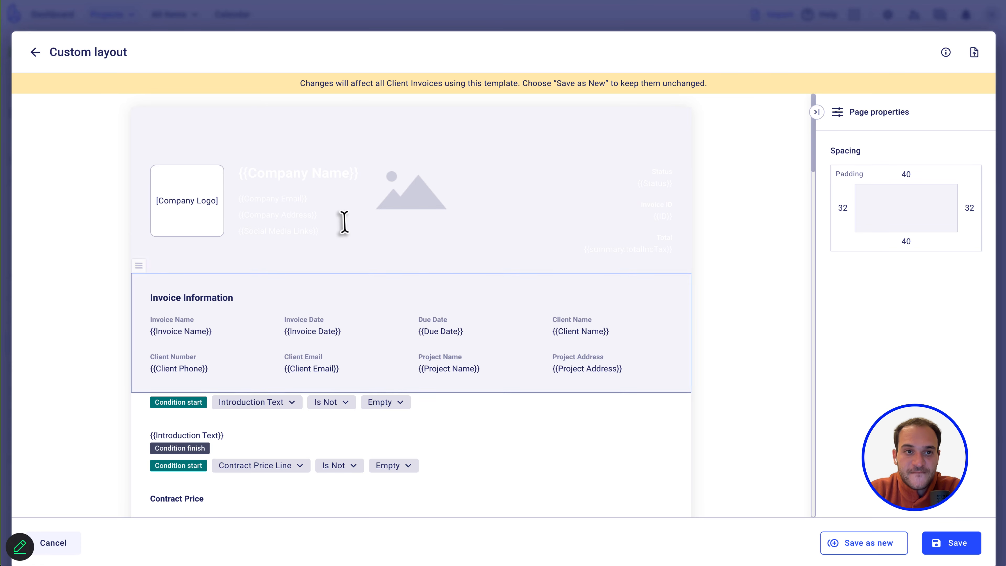
Leave the Custom layout editor and web preview, back to the $700.00 'Webinar test' draft.
left_click(34, 55)
left_click(615, 26)
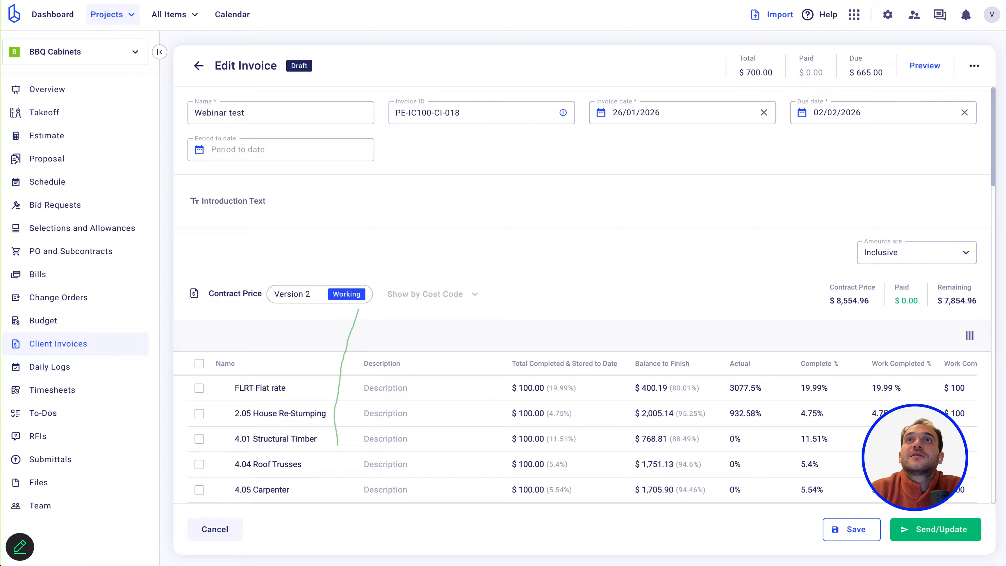
left_click(19, 547)
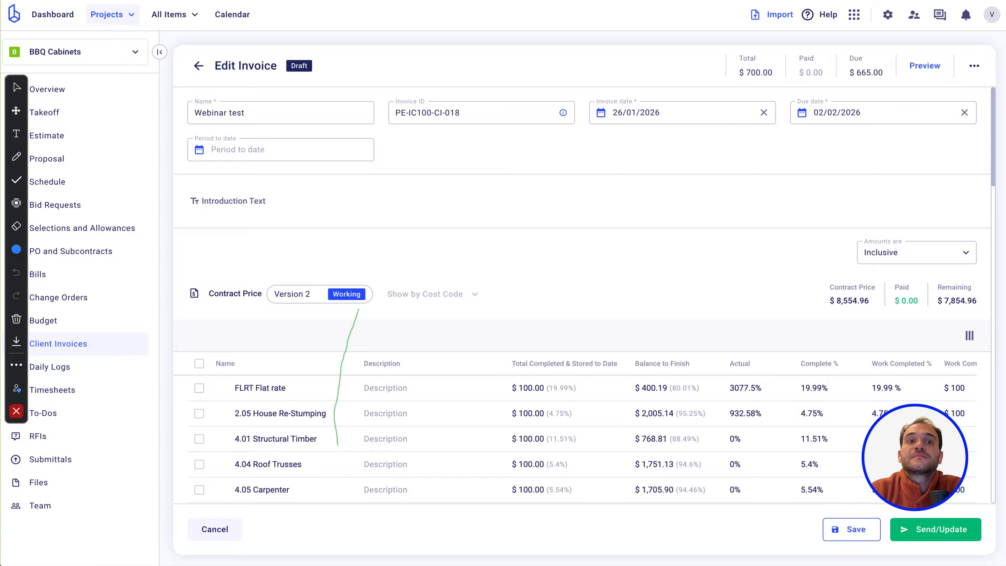
left_click(16, 410)
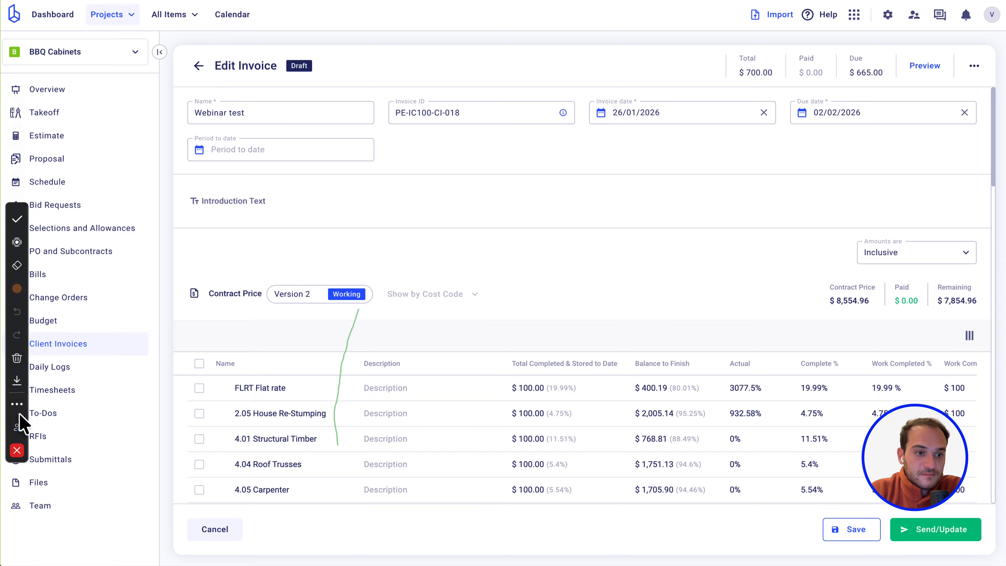
left_click(20, 547)
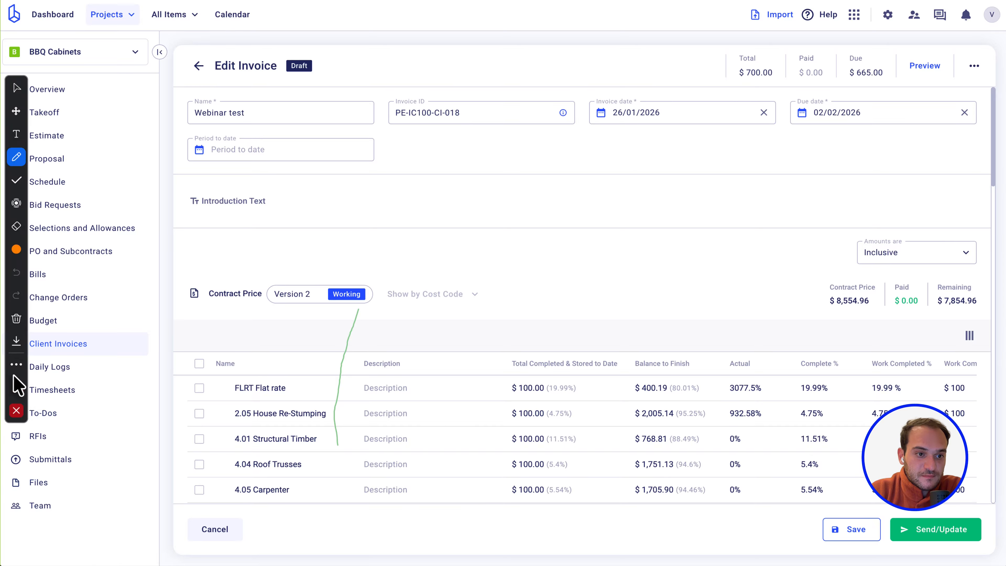
left_click(16, 318)
left_click(115, 327)
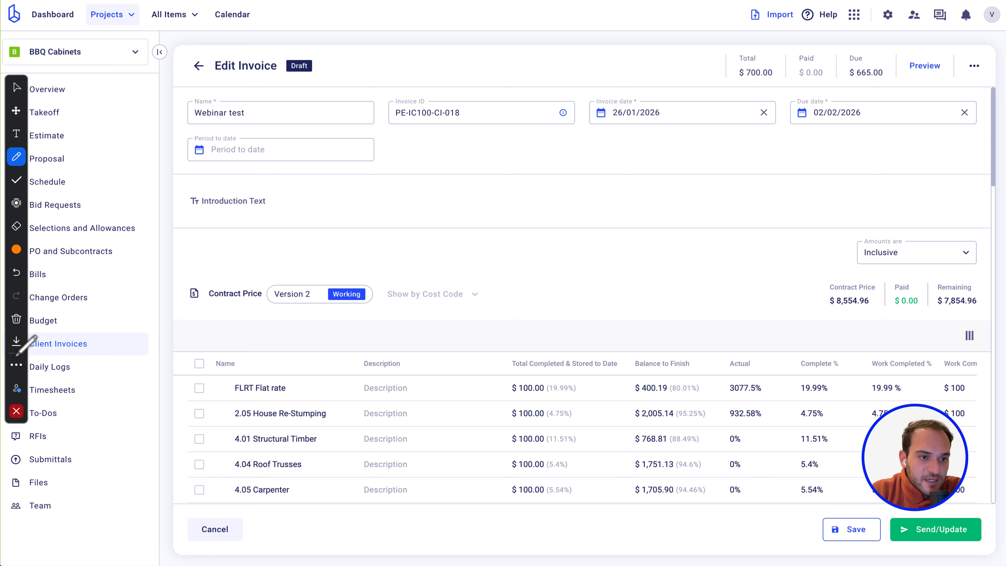
left_click(17, 411)
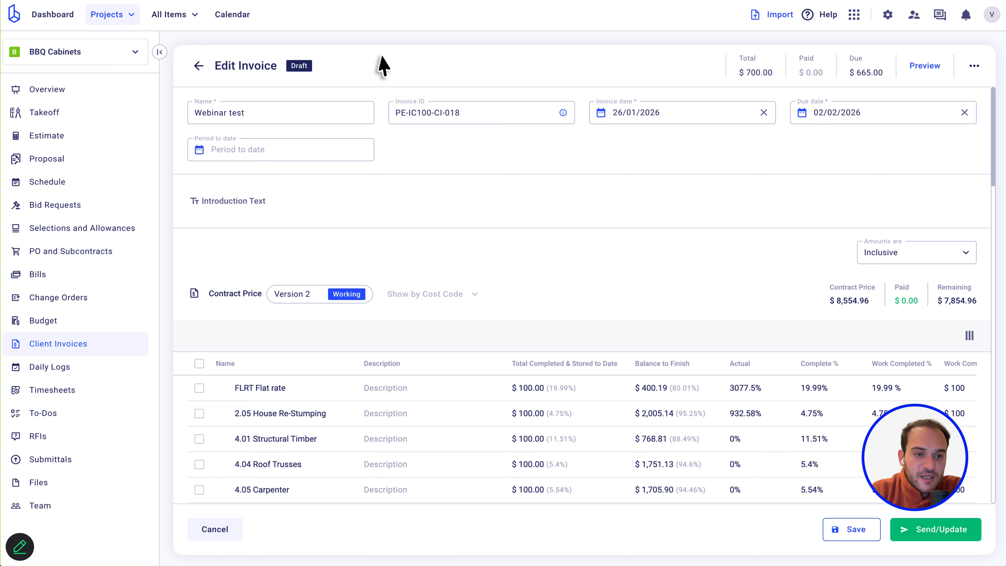
Switch the invoice preview to the Quick Setup layout and save the invoice.
double_click(926, 66)
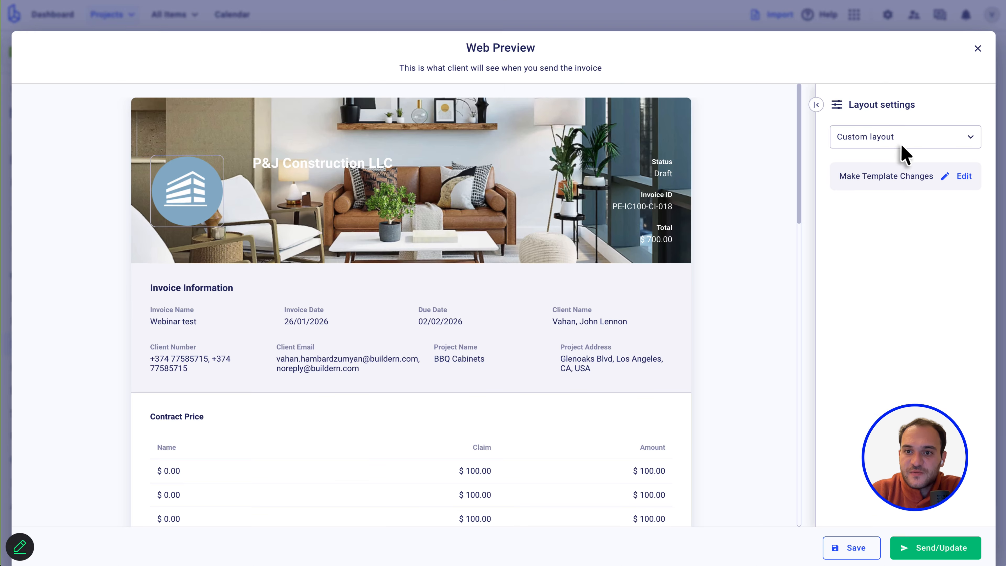
left_click(907, 133)
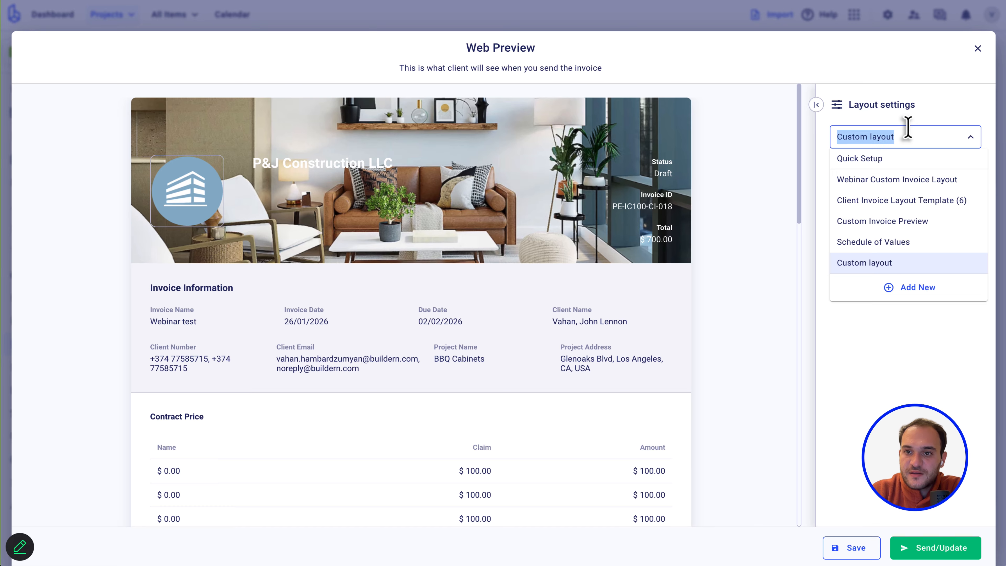
left_click(877, 160)
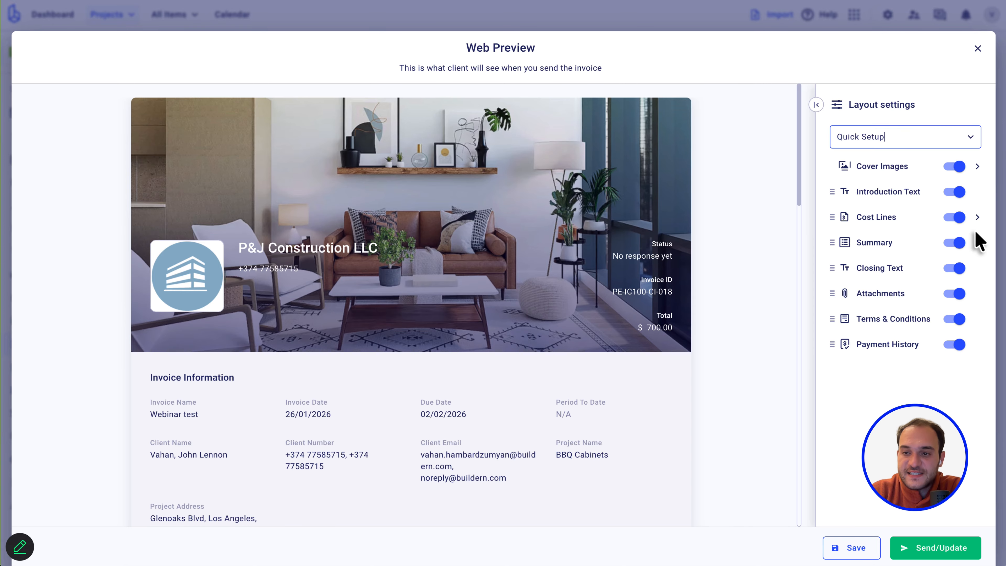
left_click(978, 218)
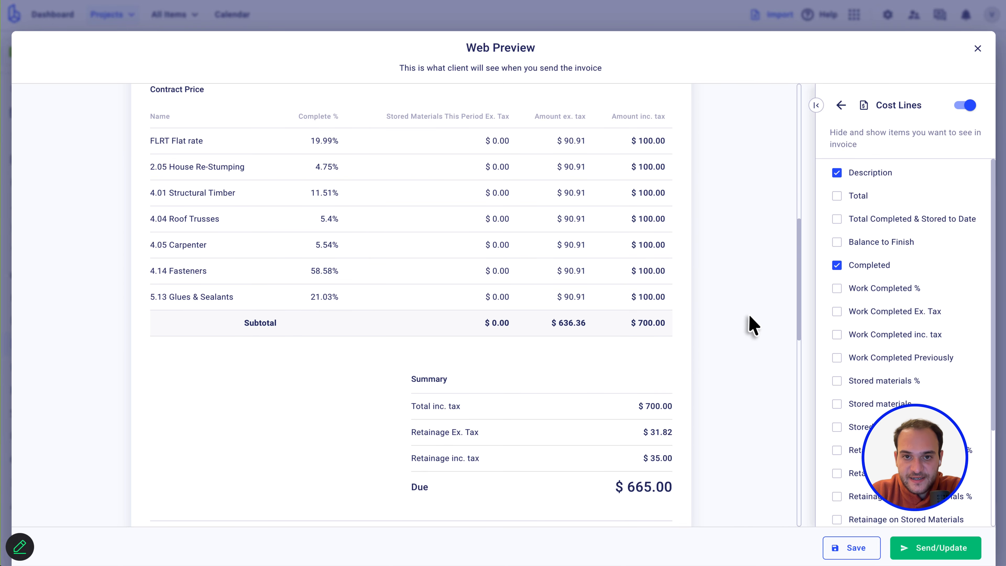
scroll(601, 308, "up", 3)
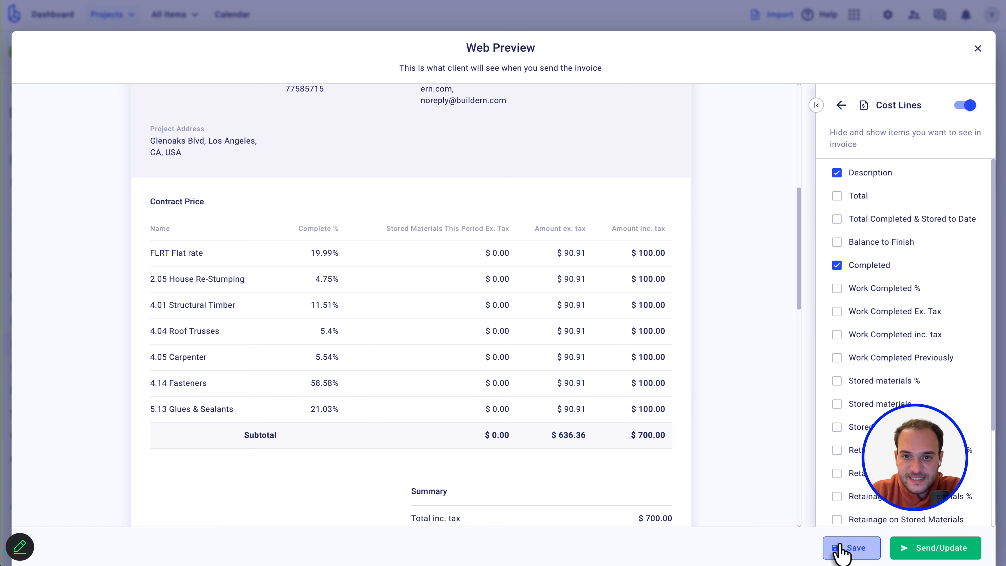
left_click(839, 547)
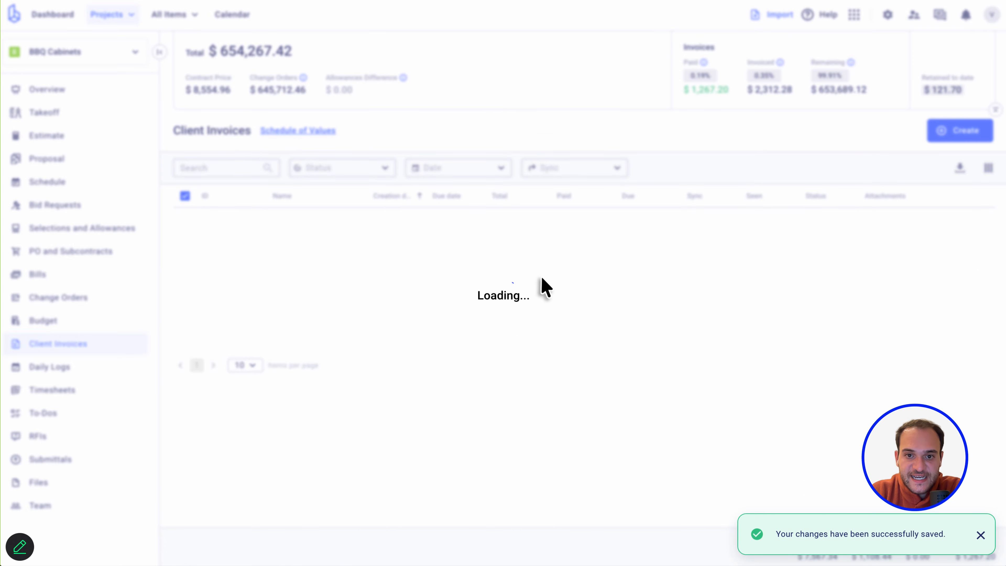
Reopen 'Webinar test' and check its Cost Lines in the client preview.
left_click(246, 229)
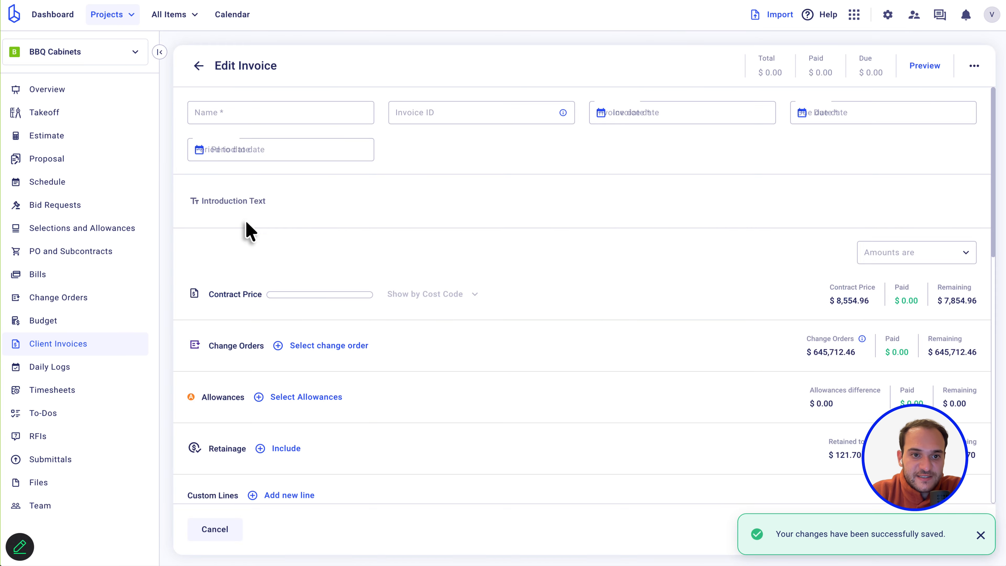
left_click(926, 70)
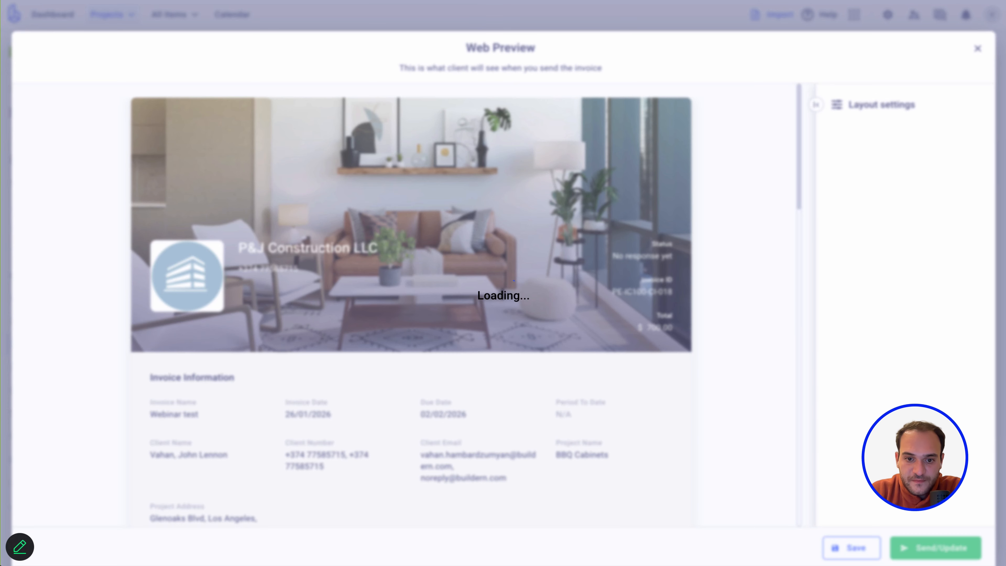
scroll(600, 404, "down", 5)
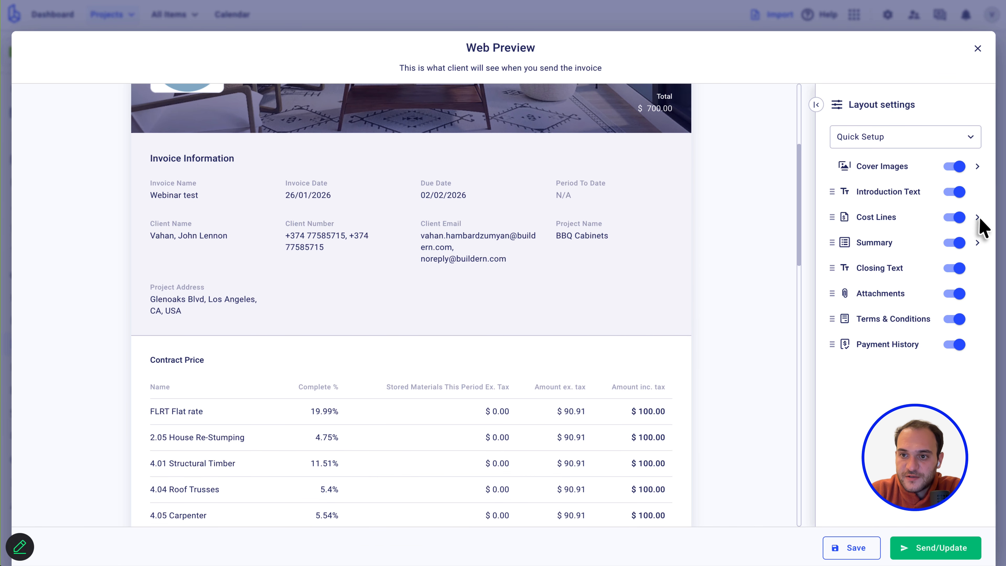
left_click(977, 217)
scroll(835, 460, "down", 5)
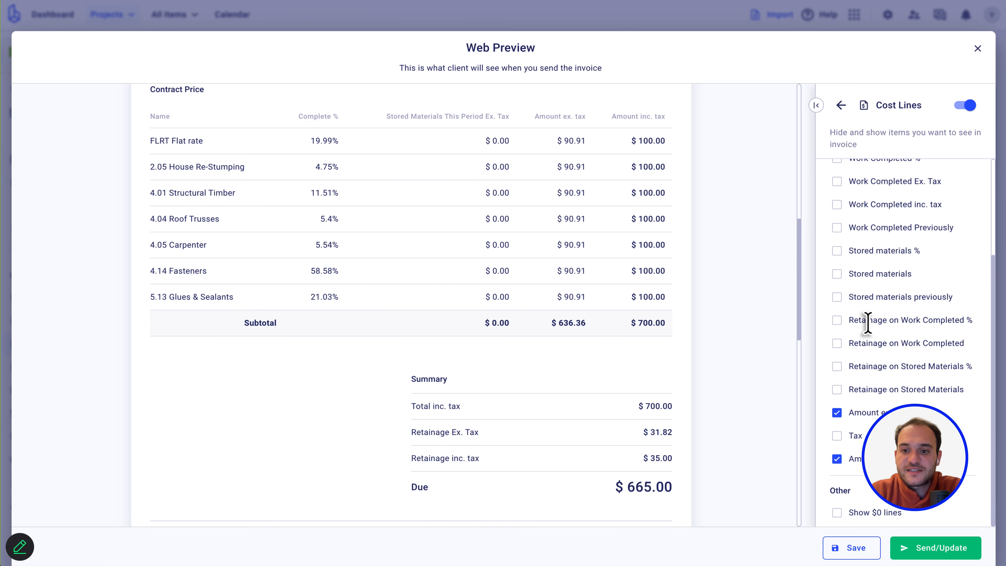
scroll(867, 323, "up", 3)
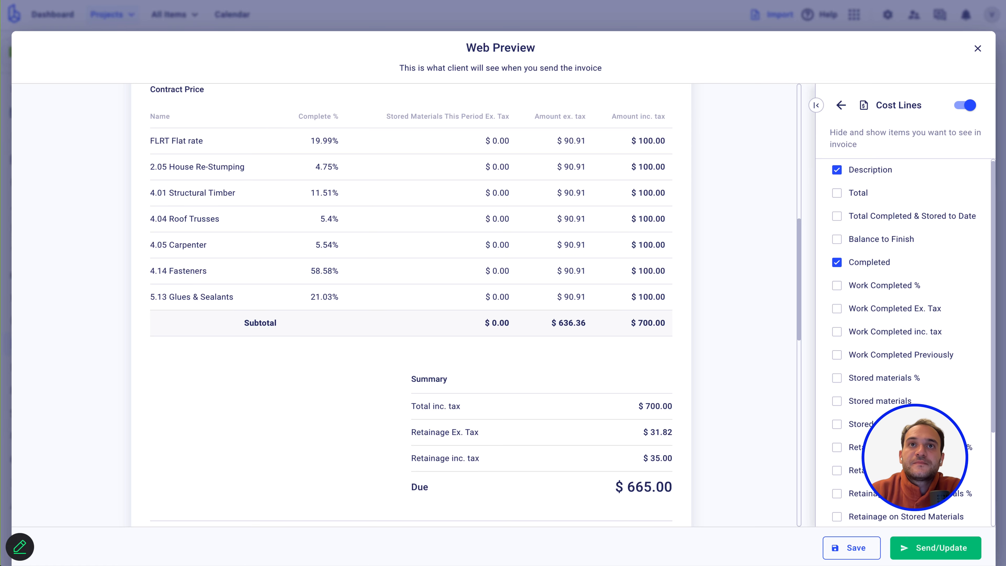
left_click(977, 48)
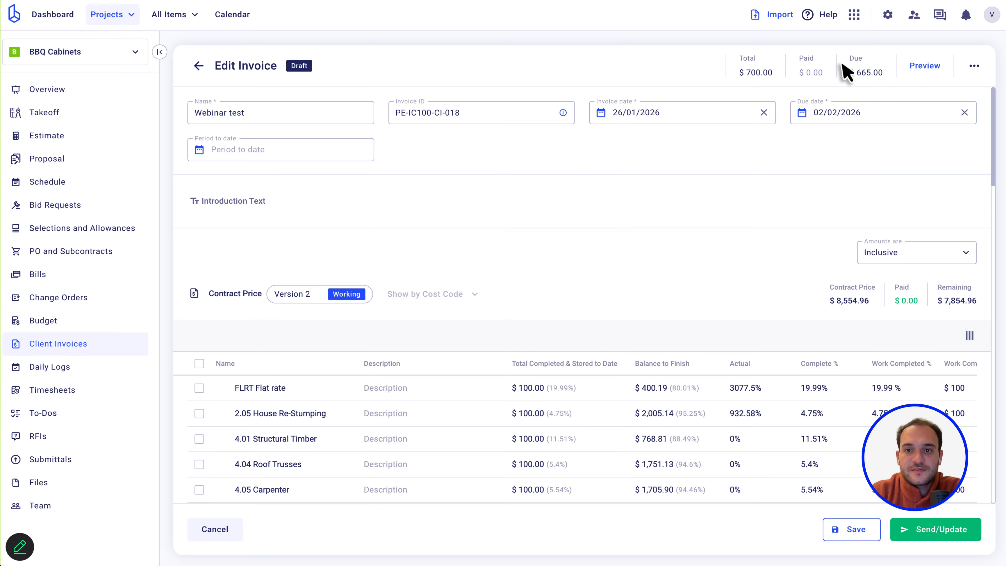
Start a new invoice named 'TesrWebinar test 1' and expand its introduction editor.
left_click(198, 68)
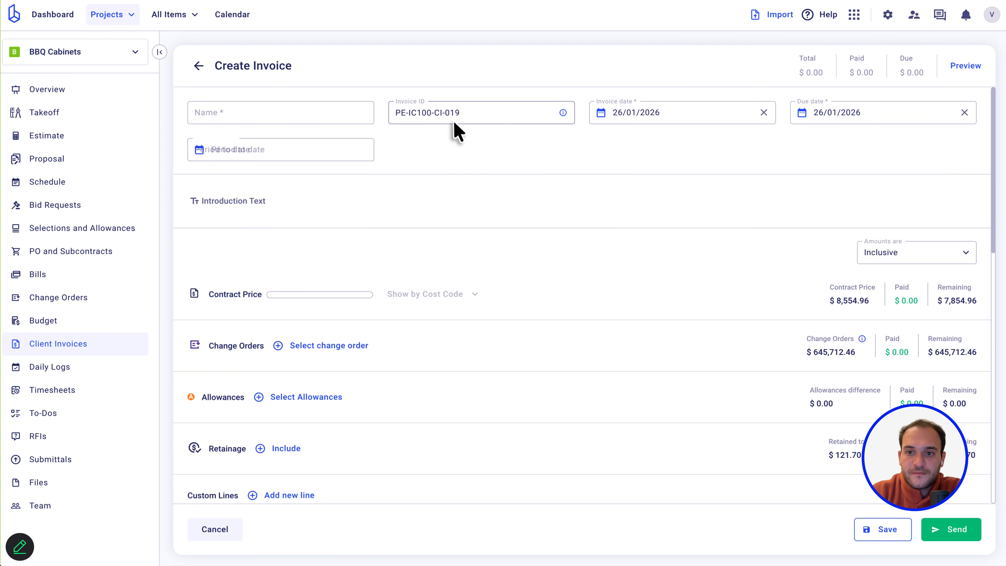
left_click(251, 113)
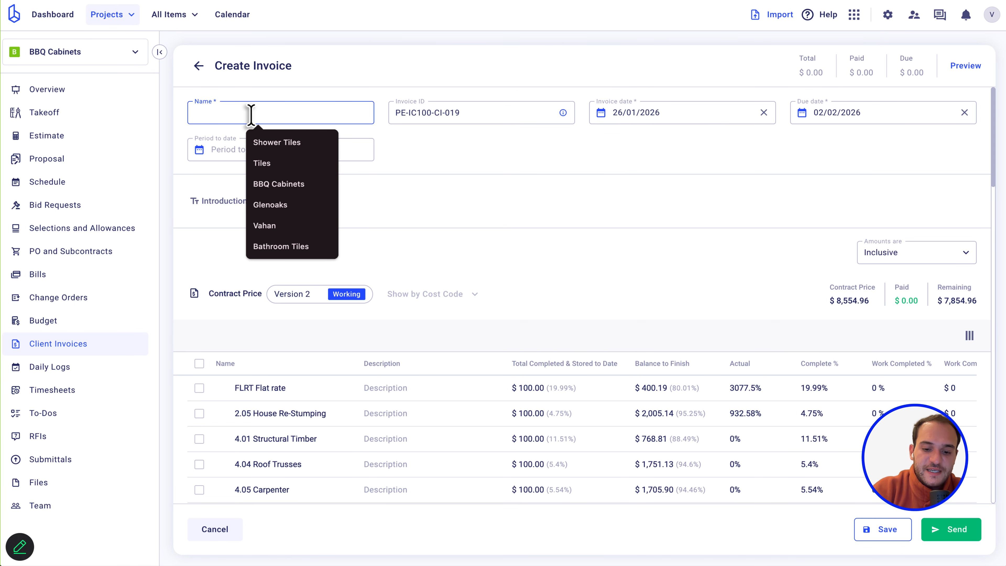
type("Tesr")
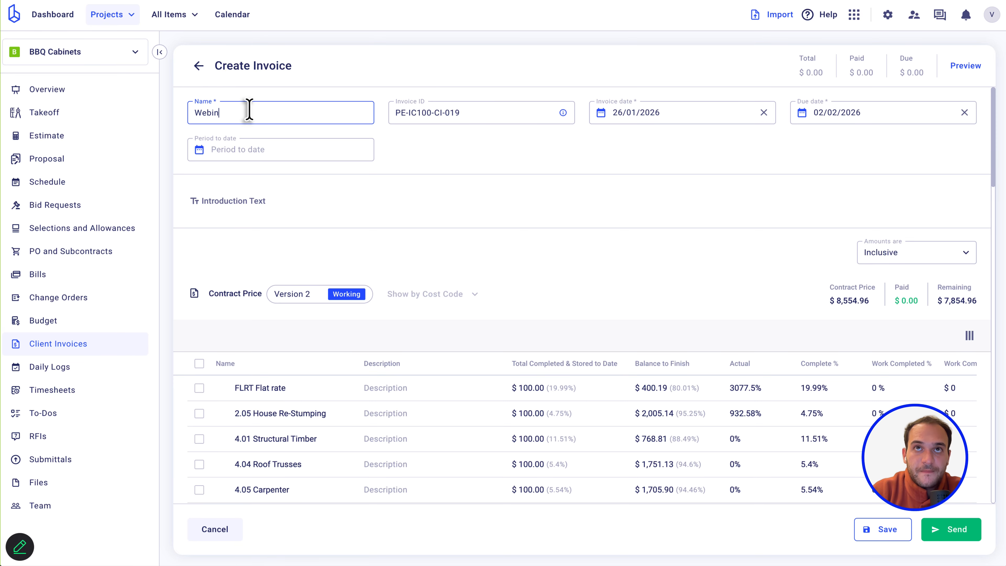
type("Webinar test ")
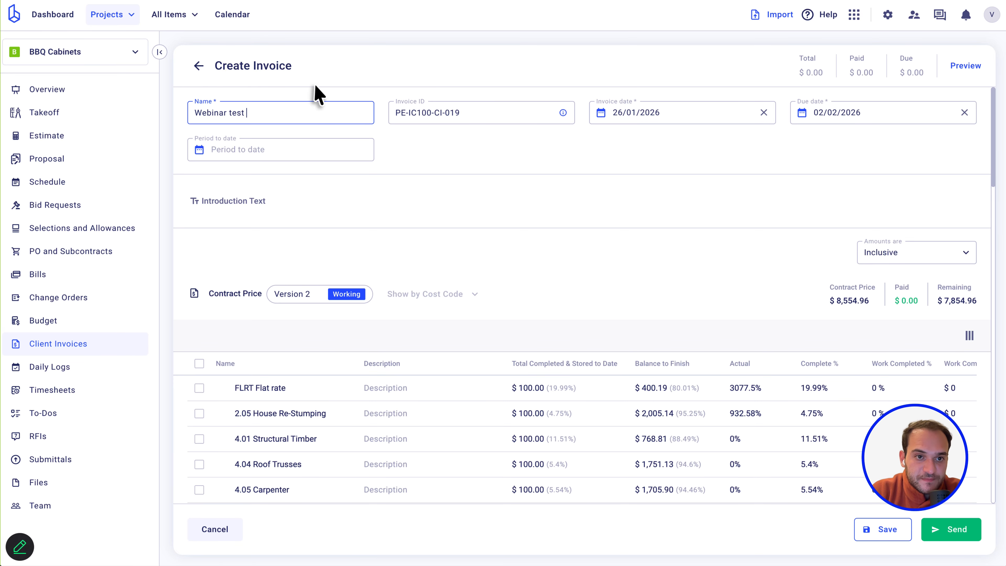
type("1")
left_click(451, 203)
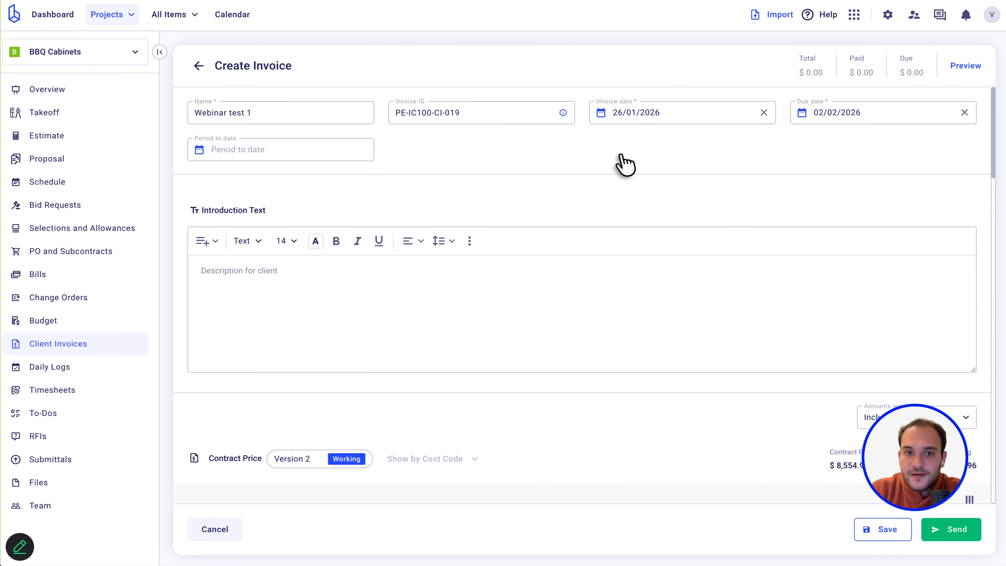
scroll(367, 323, "down", 5)
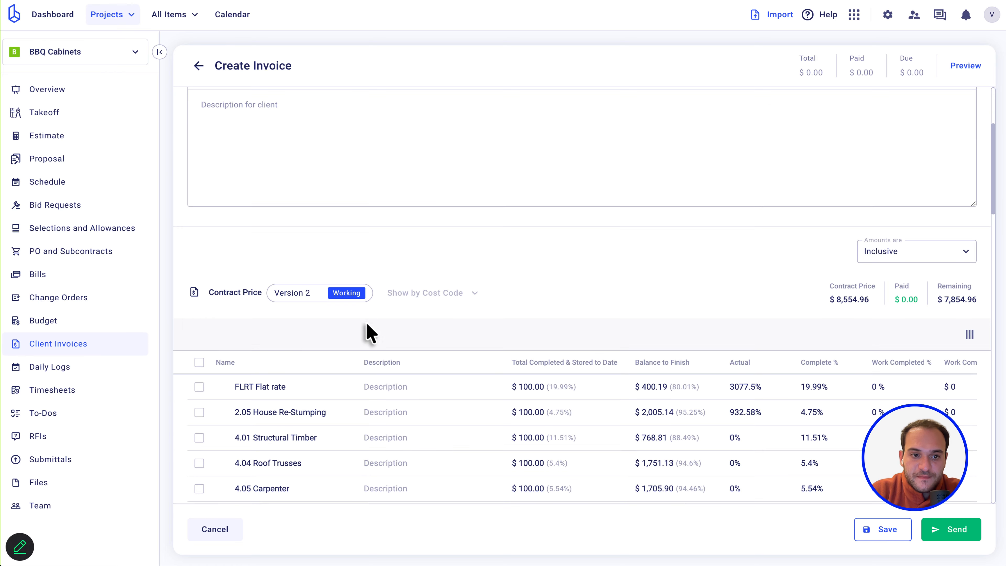
Bulk-set Work Completed to $1,000 on all seven cost lines.
left_click(199, 363)
scroll(203, 370, "down", 3)
scroll(204, 372, "down", 2)
left_click(566, 541)
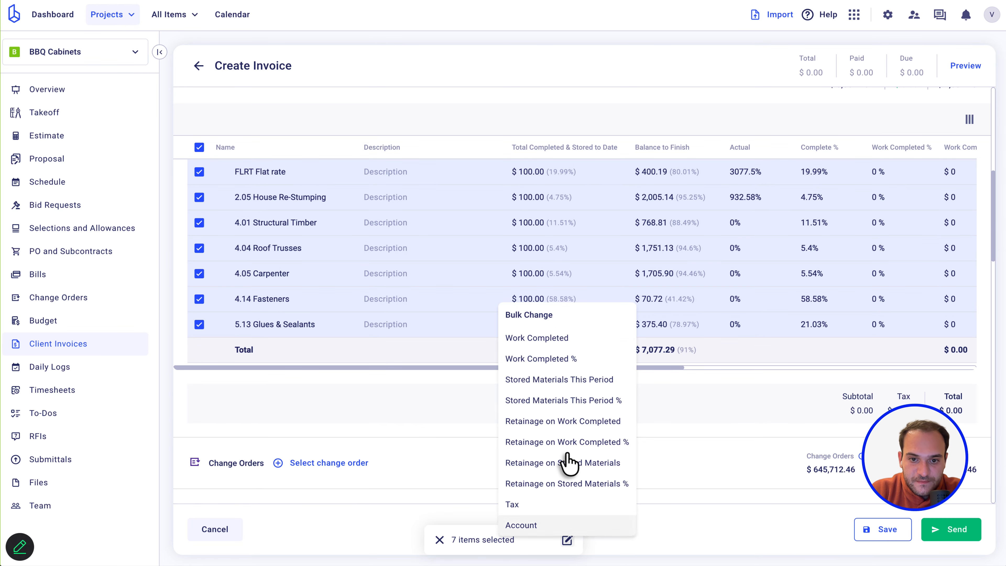
left_click(576, 339)
left_click(547, 298)
type("1000")
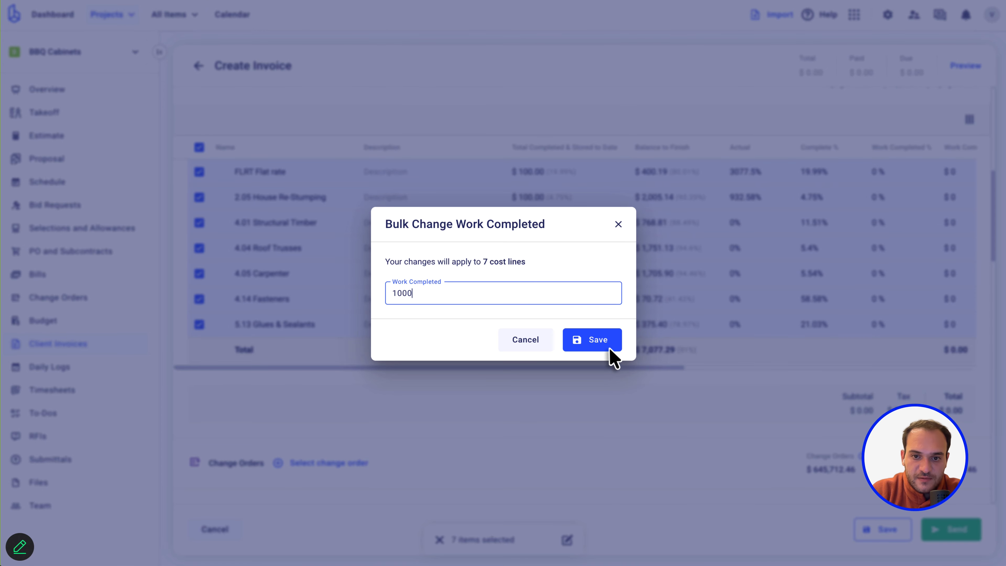
left_click(598, 345)
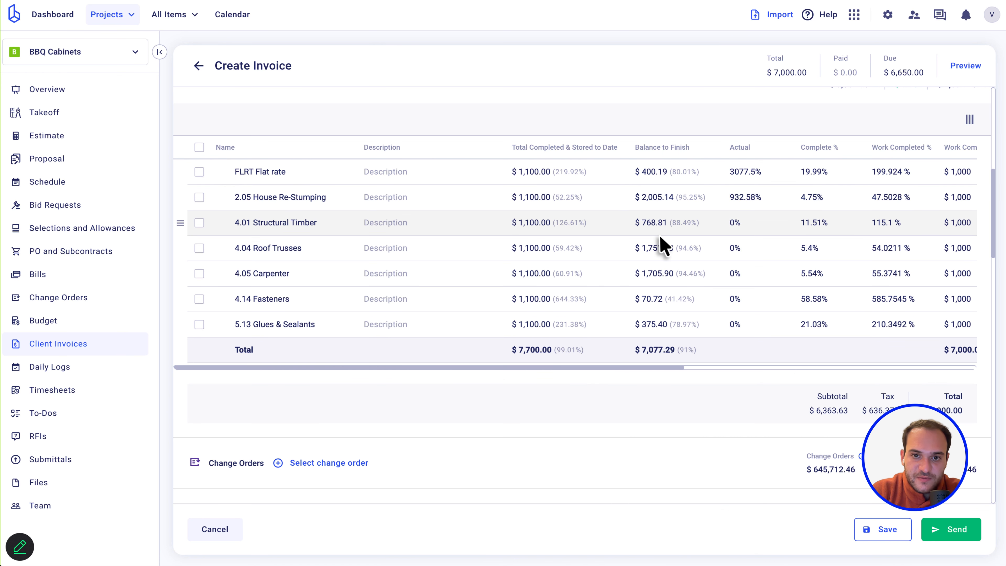
scroll(663, 186, "right", 2)
scroll(667, 200, "up", 3)
scroll(665, 204, "up", 3)
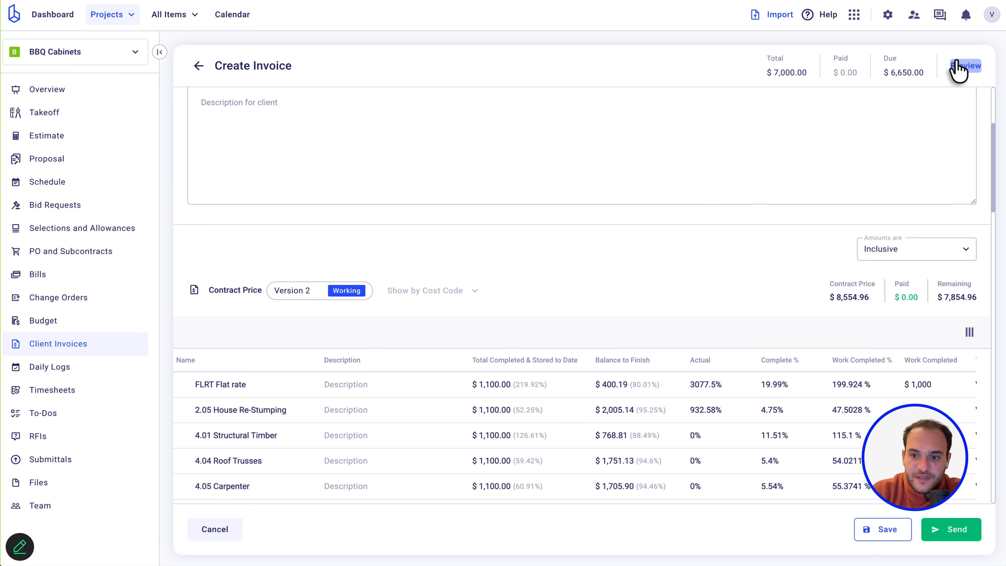
scroll(612, 284, "down", 2)
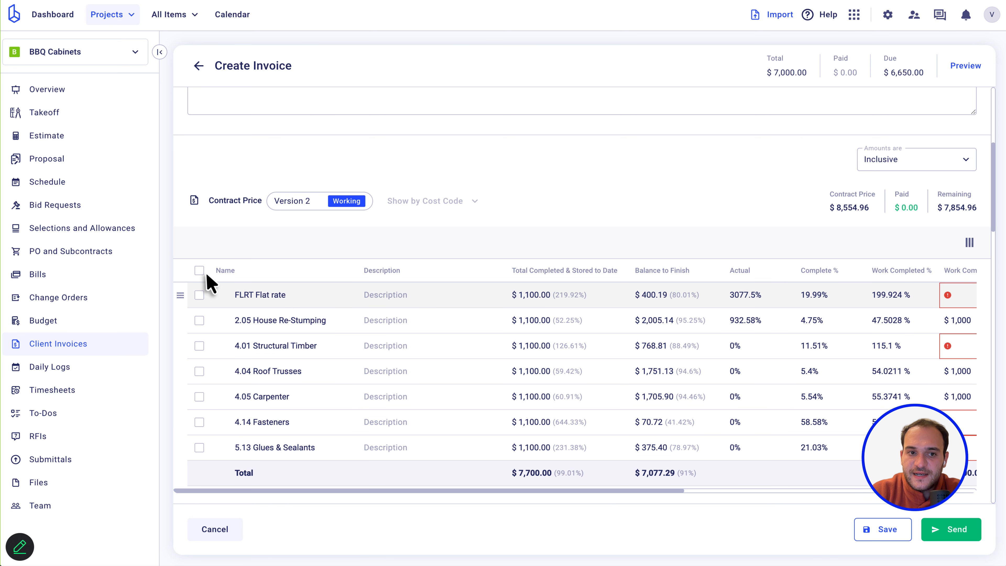
Bulk-set Work Completed % to 100 on all seven cost lines.
left_click(201, 271)
left_click(568, 540)
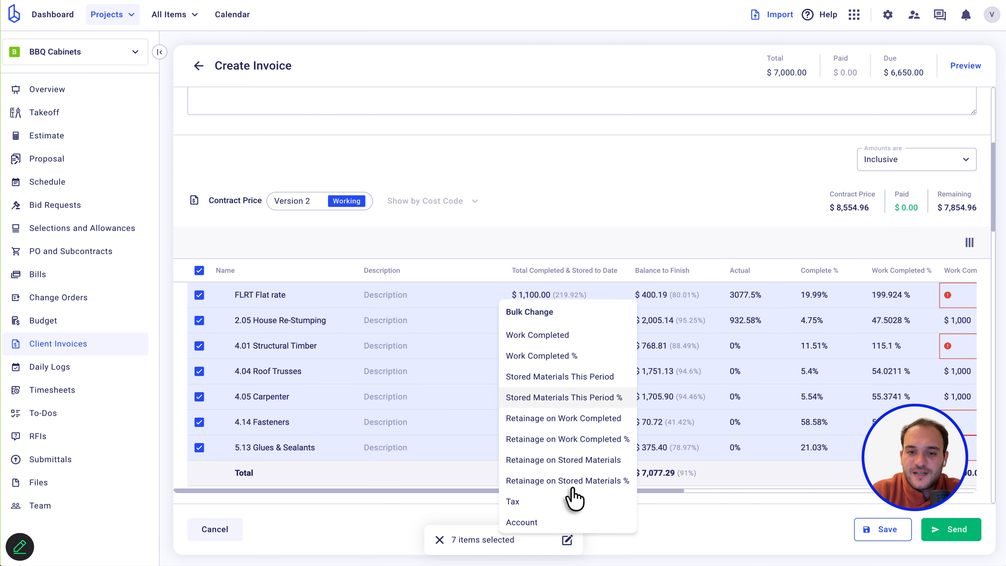
left_click(564, 352)
type("100")
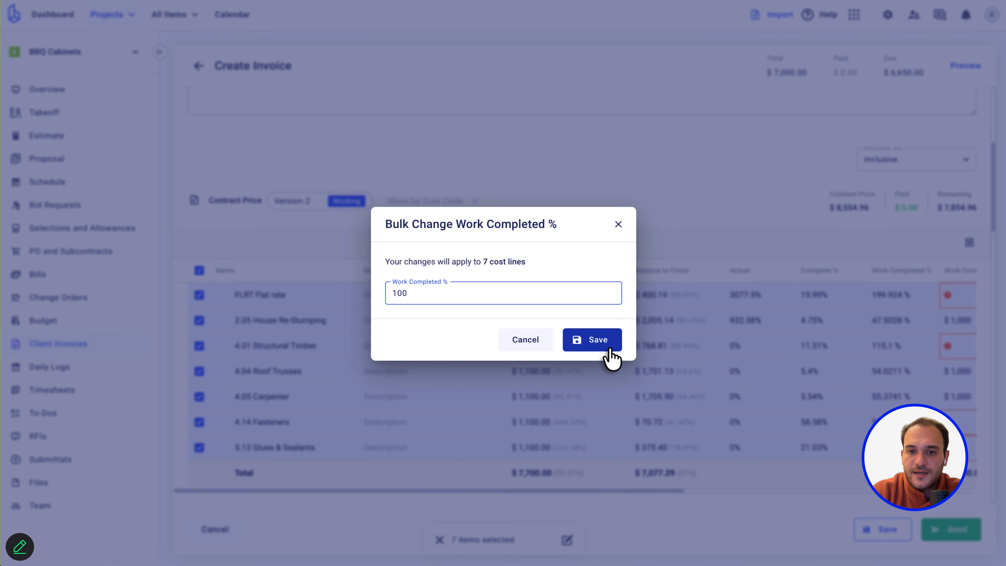
left_click(604, 345)
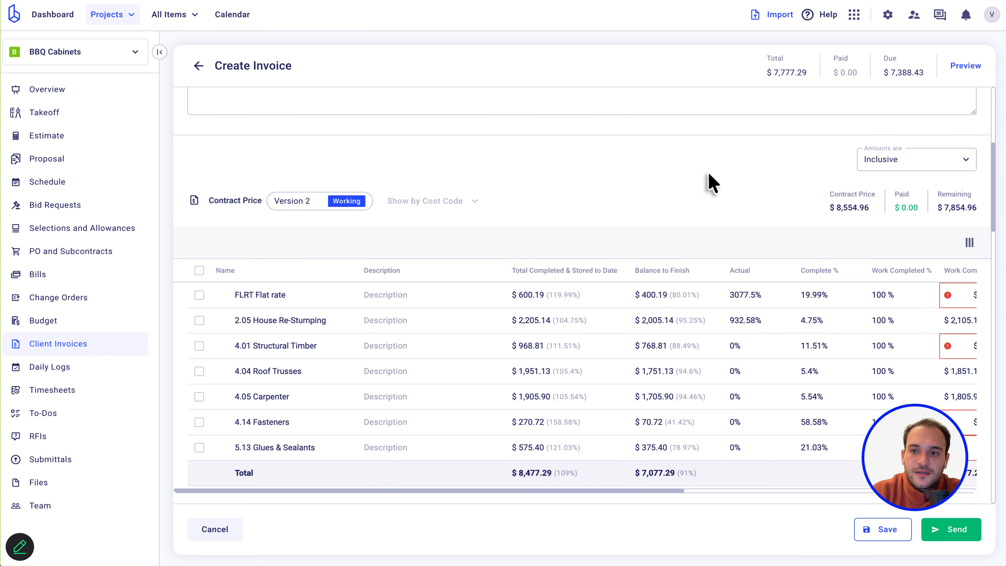
scroll(730, 359, "right", 4)
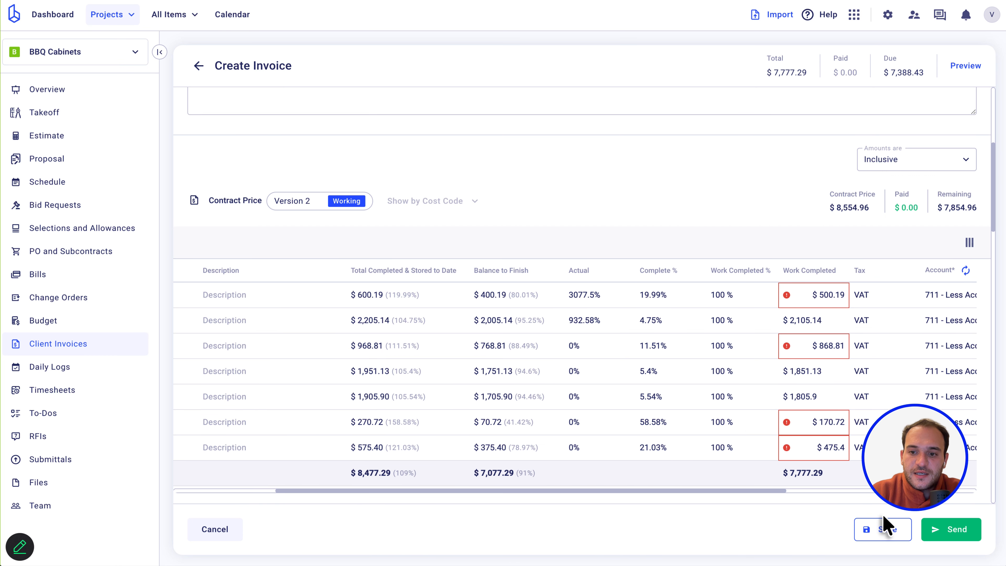
scroll(886, 533, "down", 2)
scroll(678, 352, "down", 10)
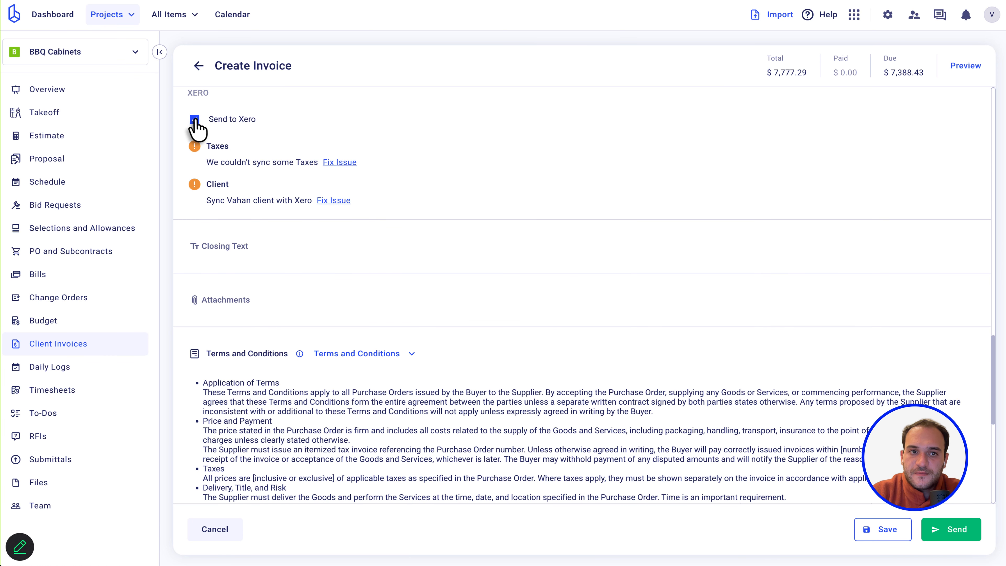
Untick Send to Xero, preview the invoice, then leave and discard it.
left_click(194, 120)
left_click(956, 67)
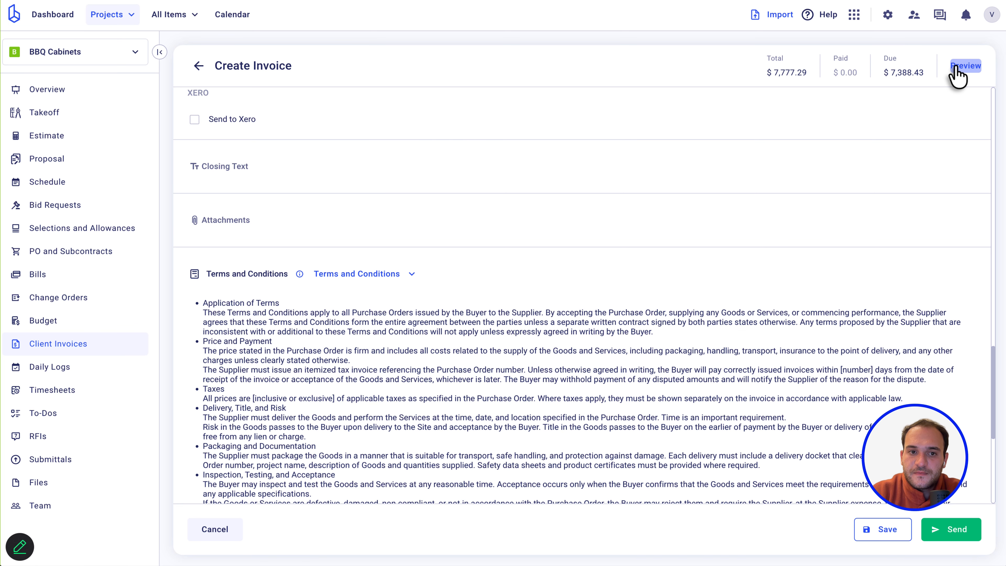
scroll(793, 242, "up", 10)
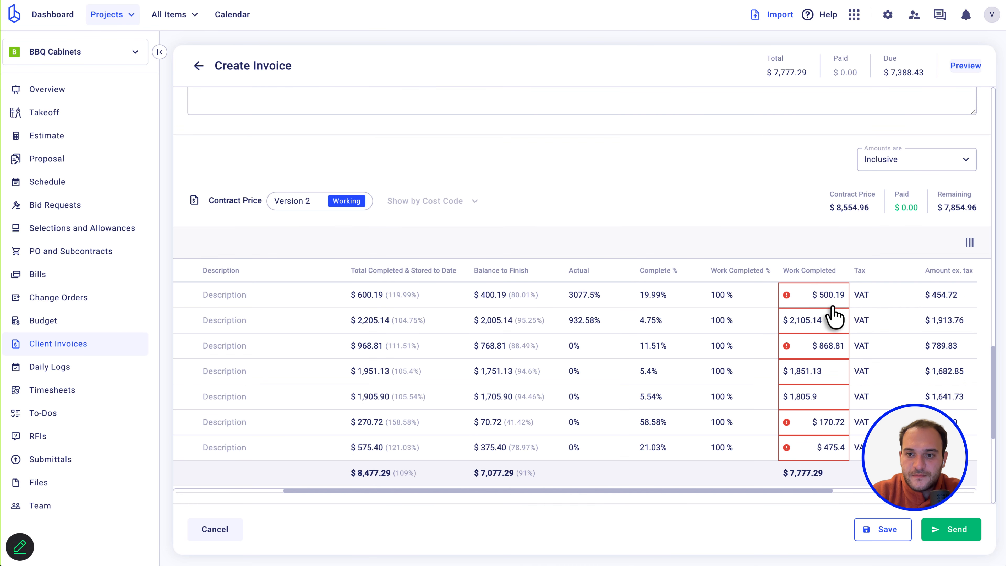
scroll(752, 269, "up", 5)
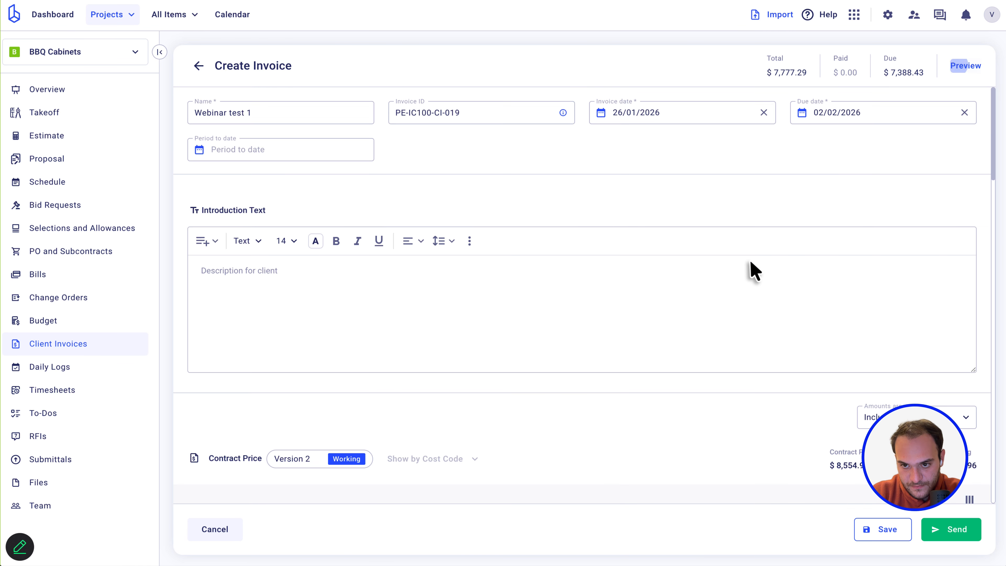
scroll(530, 315, "down", 5)
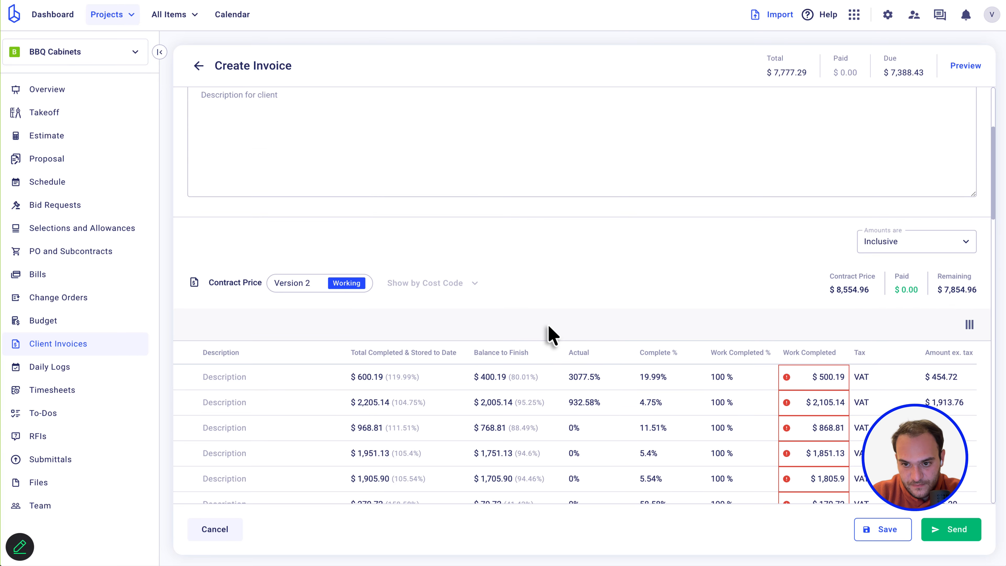
left_click(197, 67)
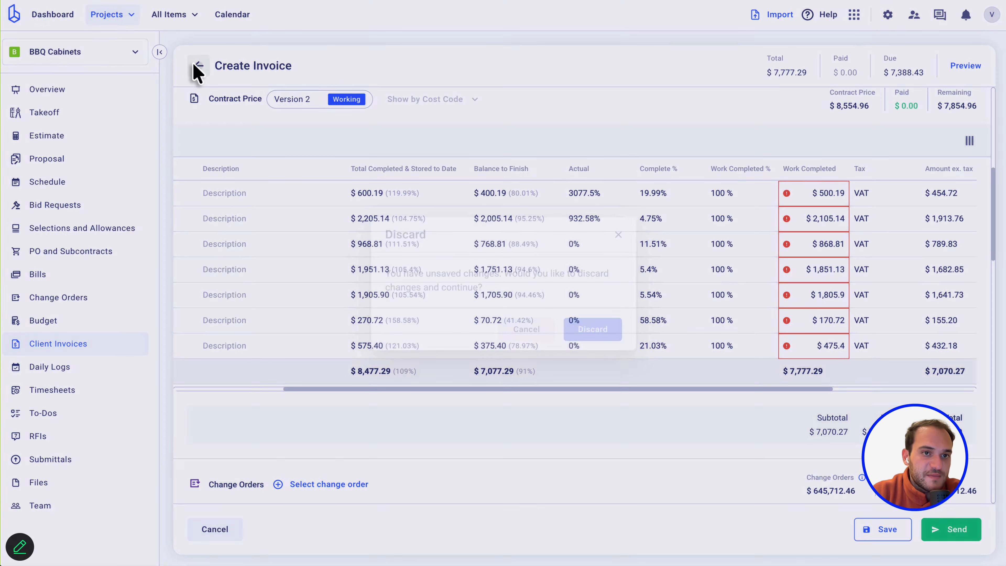
left_click(593, 330)
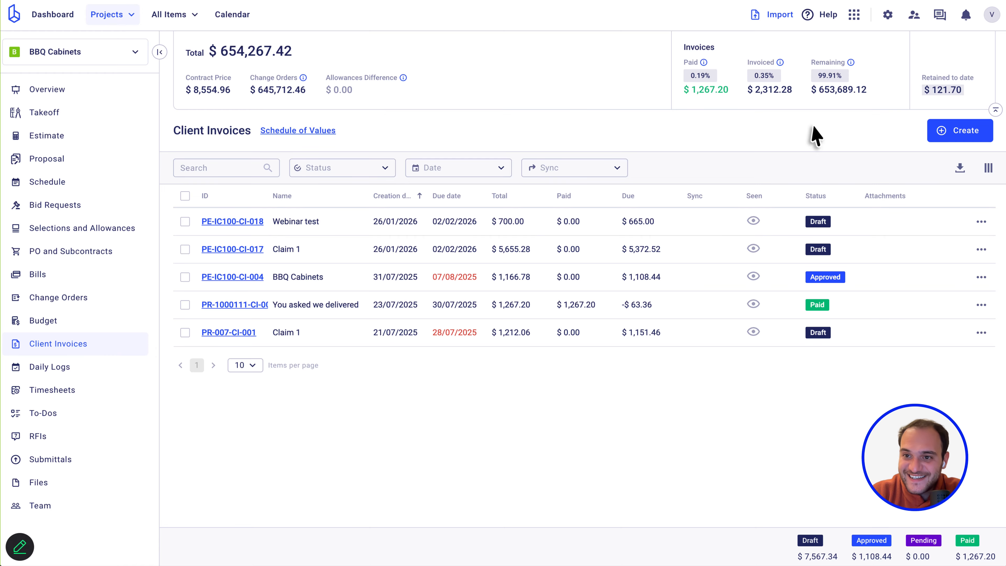
Create a new client invoice named 'Webinar test 2'.
left_click(940, 134)
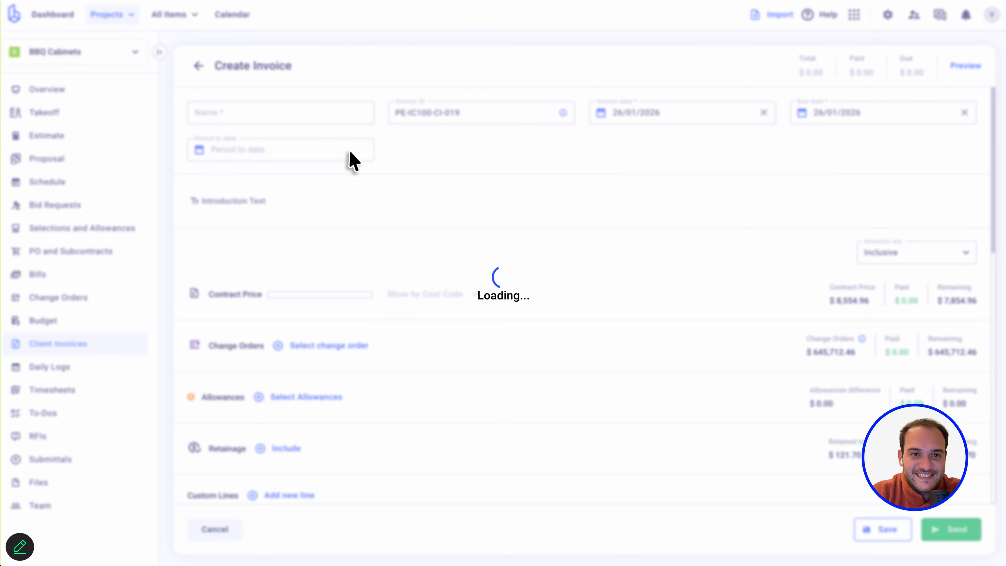
left_click(291, 115)
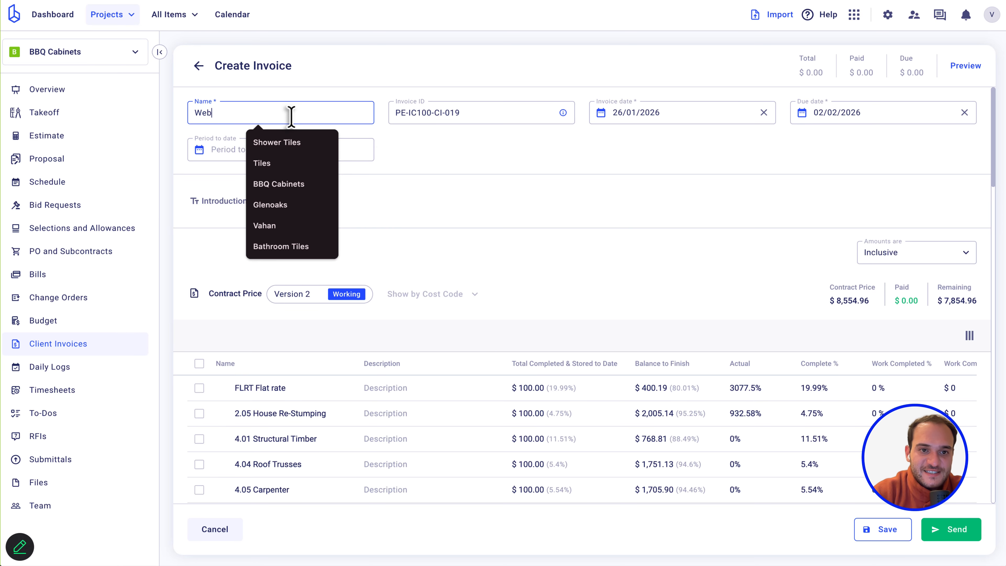
type("Webinar test 2")
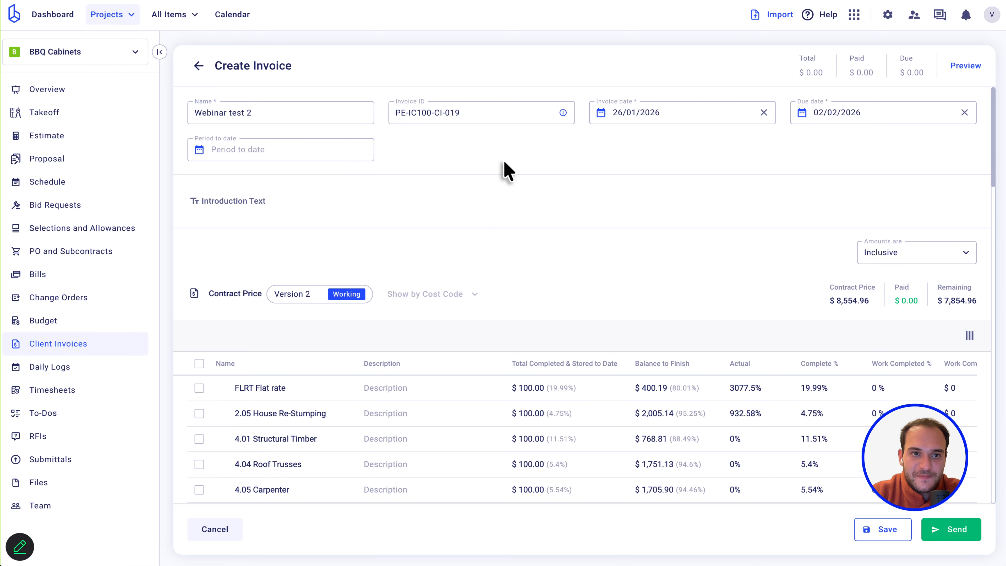
scroll(554, 258, "down", 3)
Bulk-set all seven cost lines to 100% work completed and save the invoice.
left_click(199, 235)
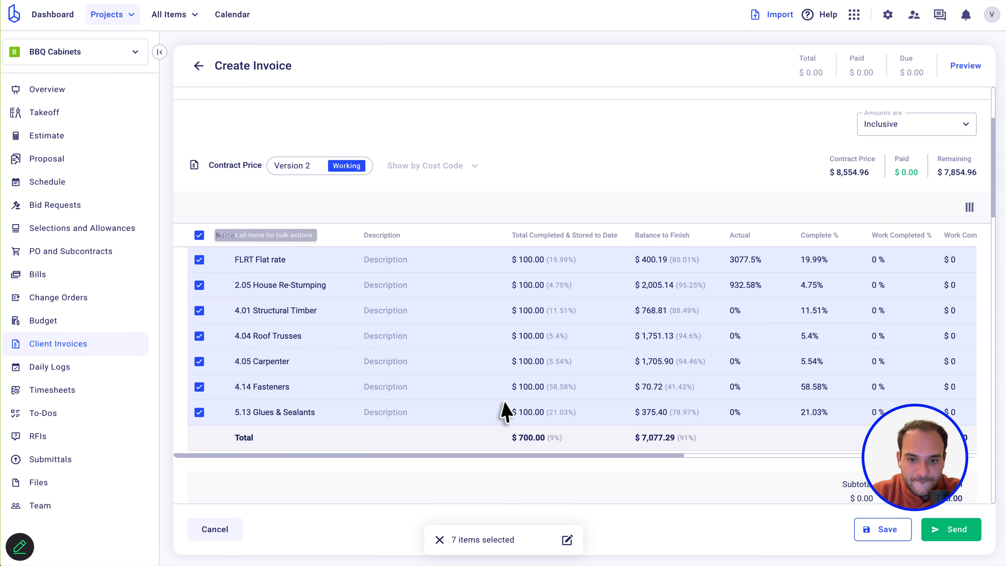
left_click(567, 540)
left_click(532, 371)
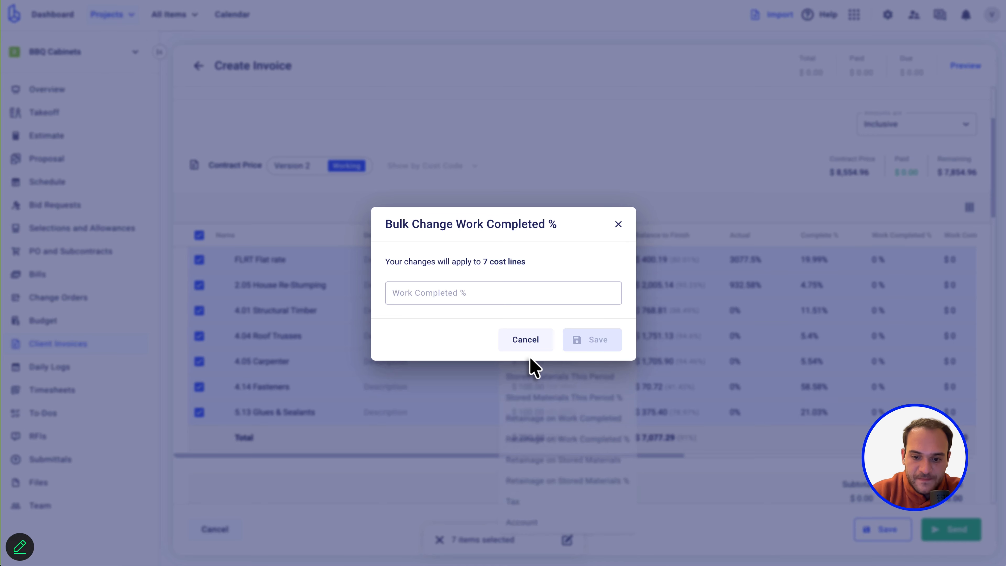
left_click(539, 292)
type("100")
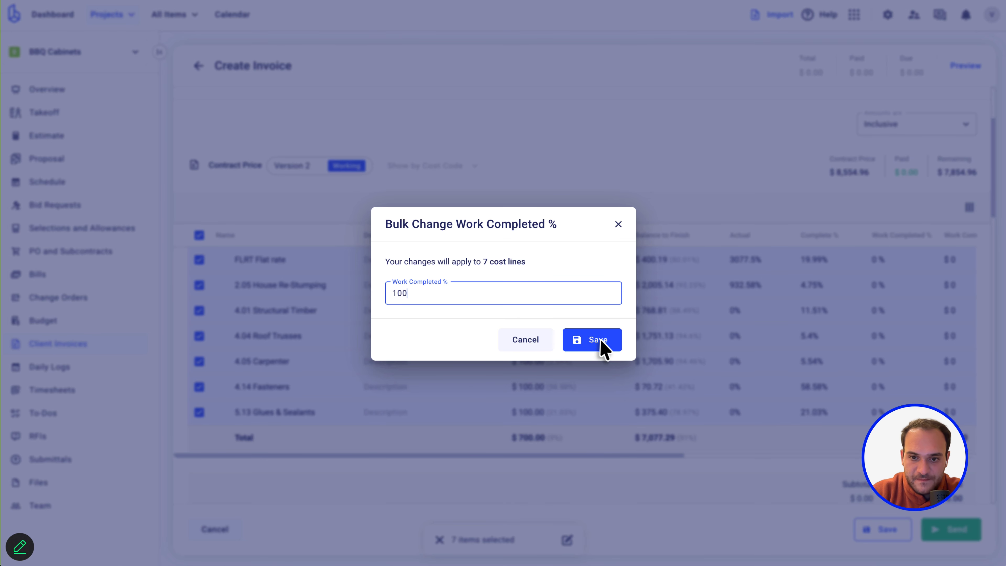
left_click(610, 351)
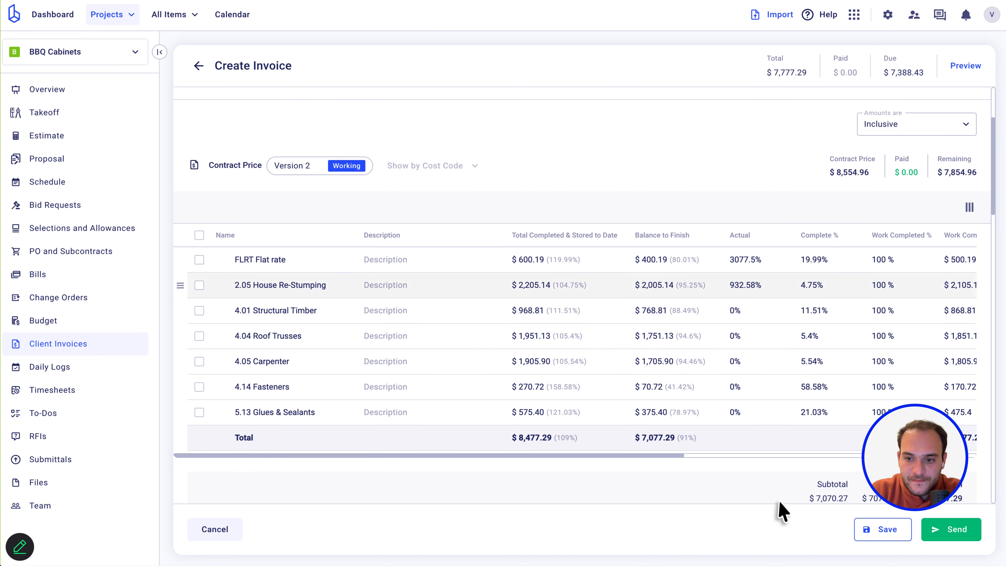
scroll(598, 428, "down", 3)
scroll(308, 478, "down", 5)
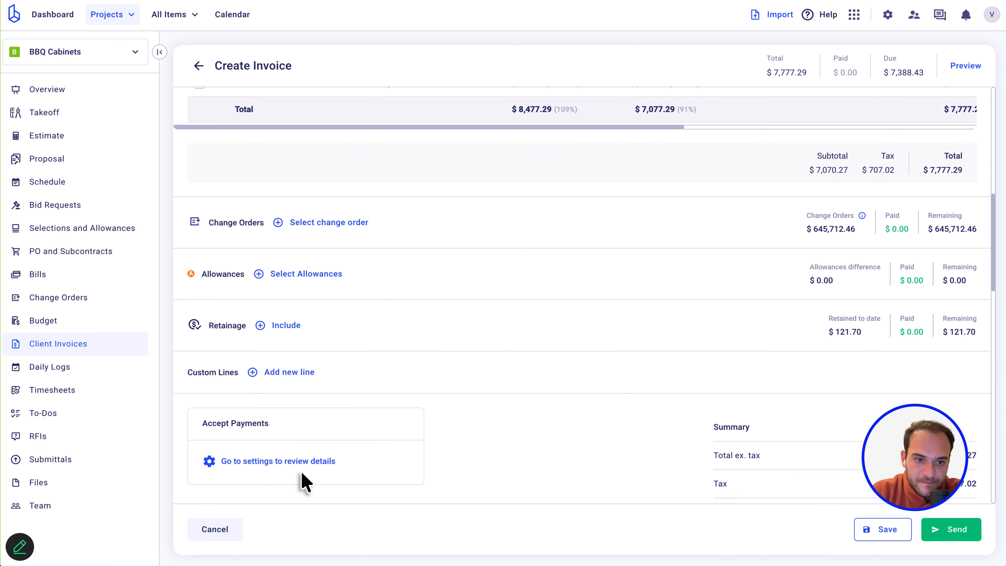
scroll(230, 449, "down", 3)
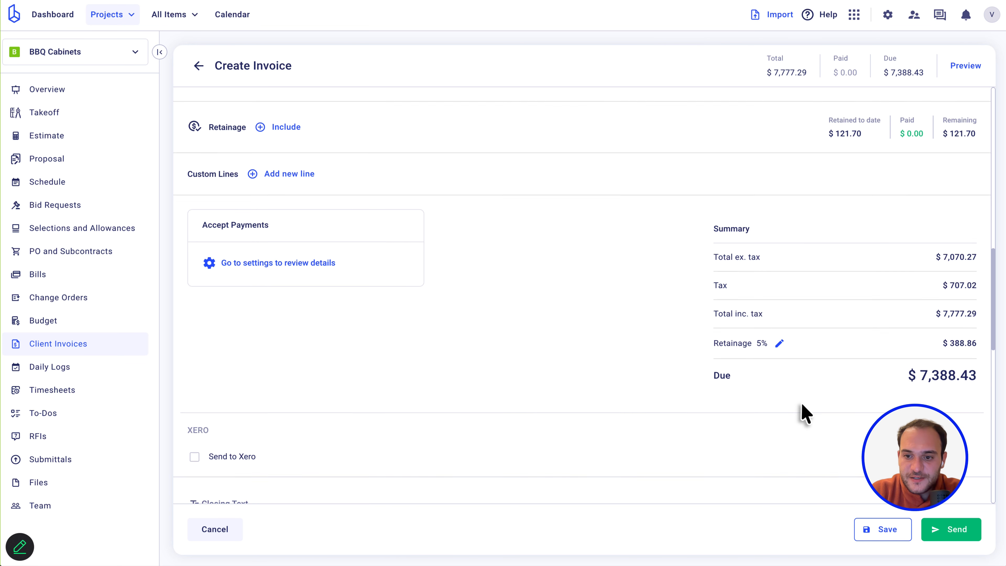
scroll(815, 420, "up", 3)
left_click(903, 530)
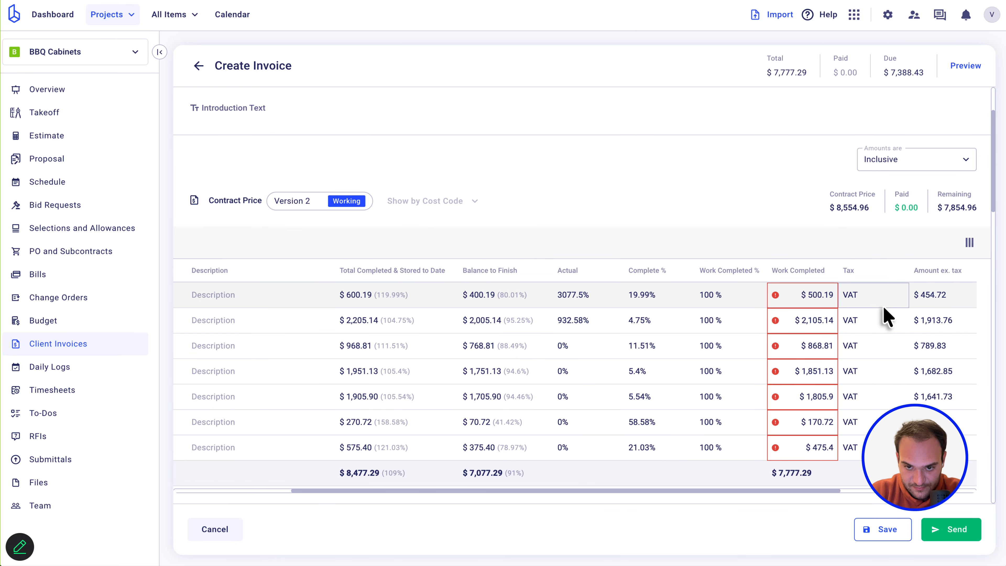
Set Work Completed to $100 on the first five cost lines.
left_click(822, 298)
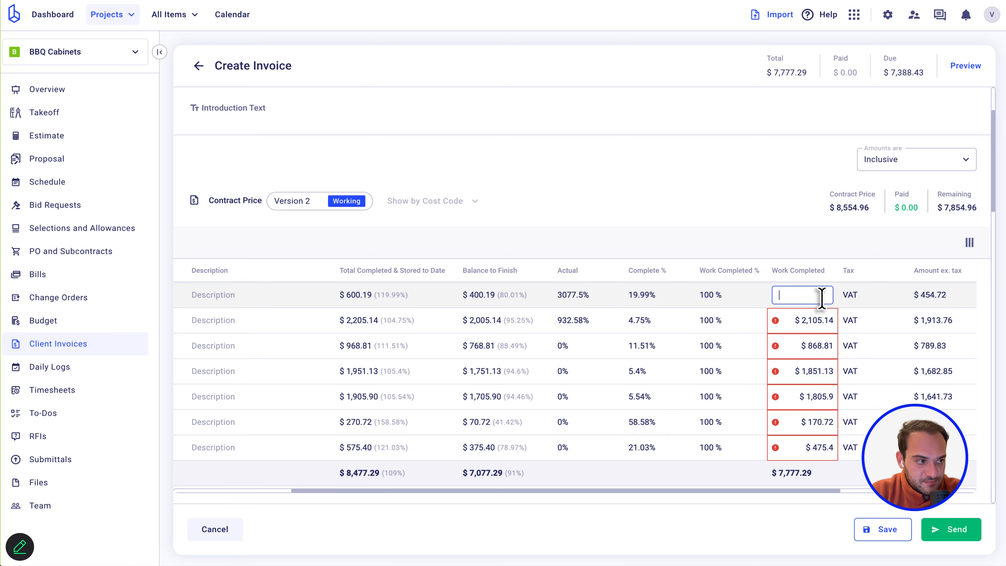
key("Return")
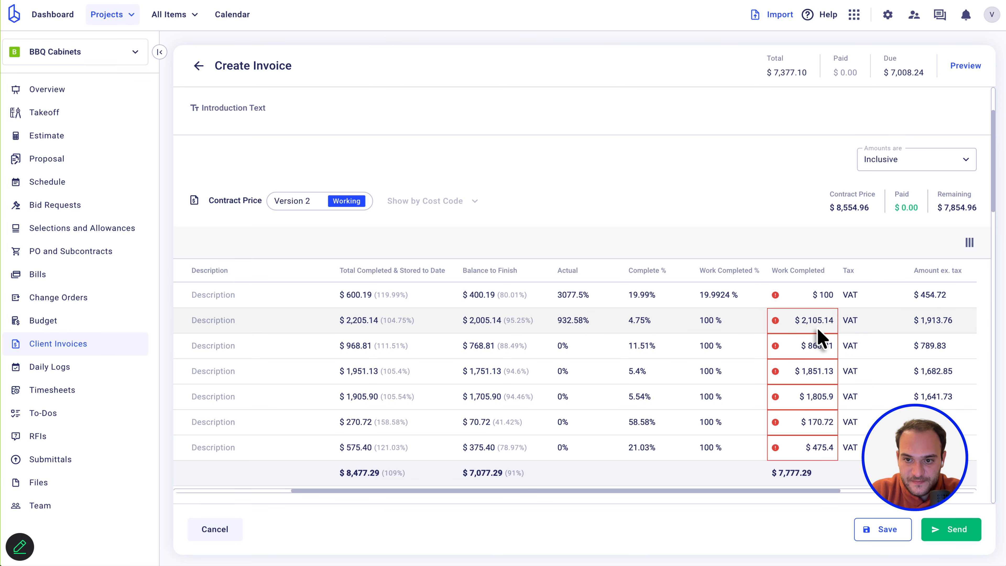
left_click(819, 321)
left_click(803, 354)
key("super+a")
type("100")
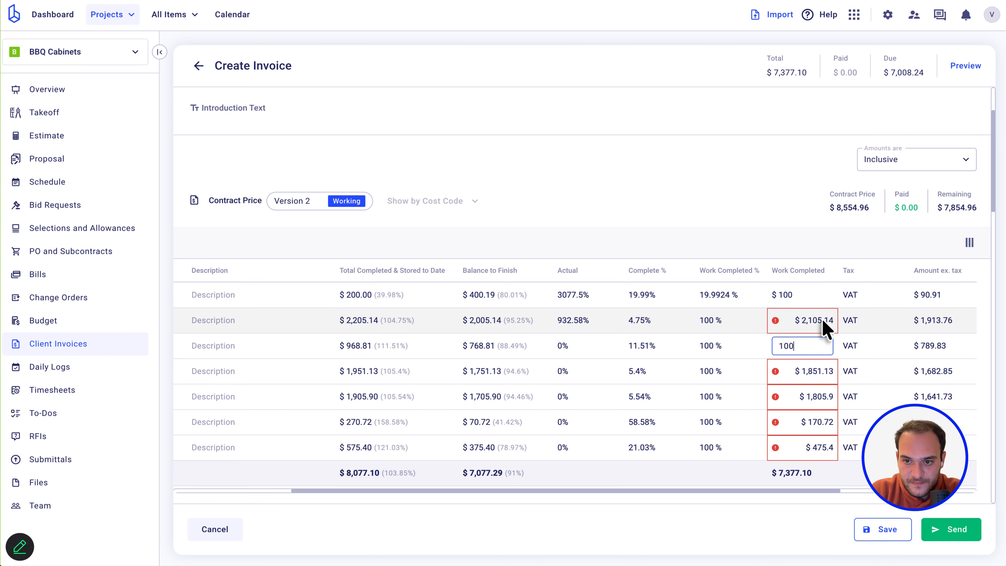
left_click(822, 320)
key("super+a")
type("100")
left_click(806, 374)
left_click(813, 390)
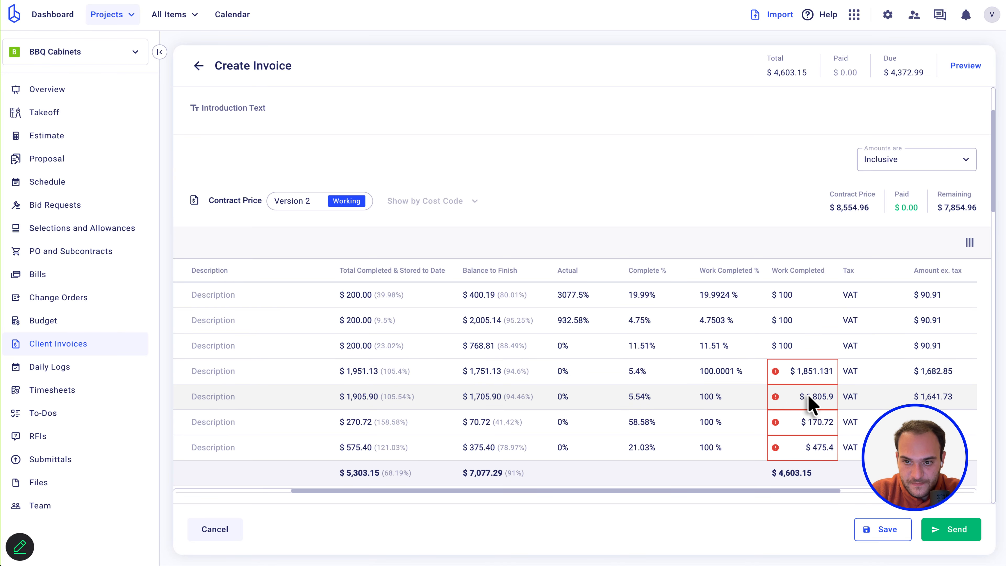
key("super+a")
type("100")
key("Return")
Set Work Completed to $100 on the remaining lines, replacing the last line's 475.4.
left_click(821, 374)
key("super+a")
type("100")
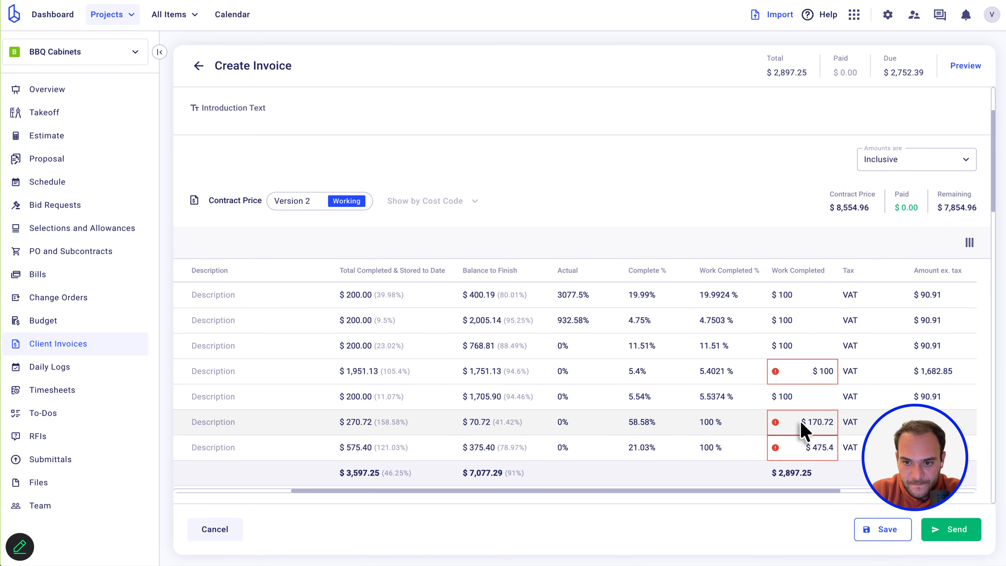
left_click(804, 423)
type("100")
scroll(799, 420, "down", 2)
key("super+a")
type("100")
left_click(820, 363)
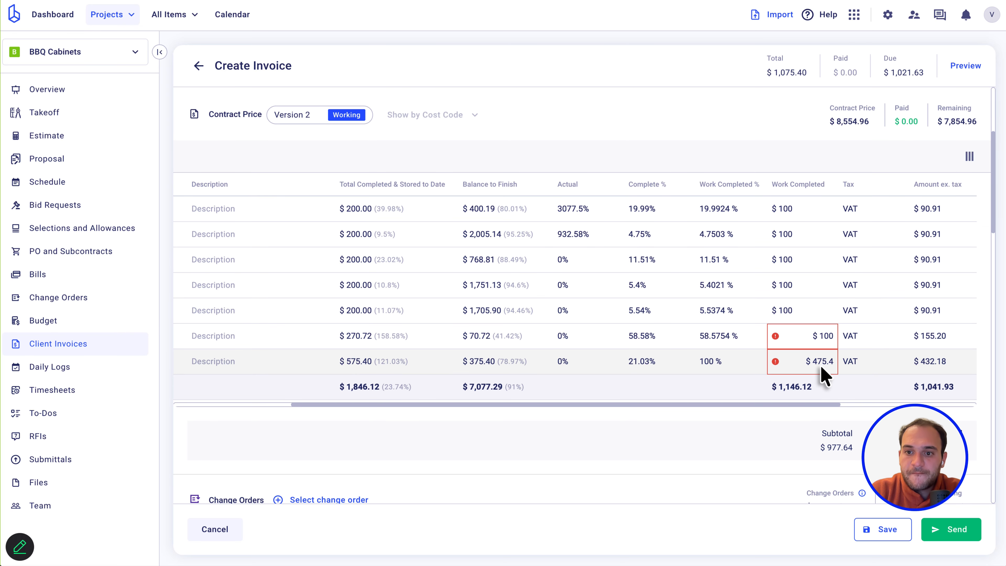
left_click(820, 365)
key("super+a")
type("100")
left_click(818, 335)
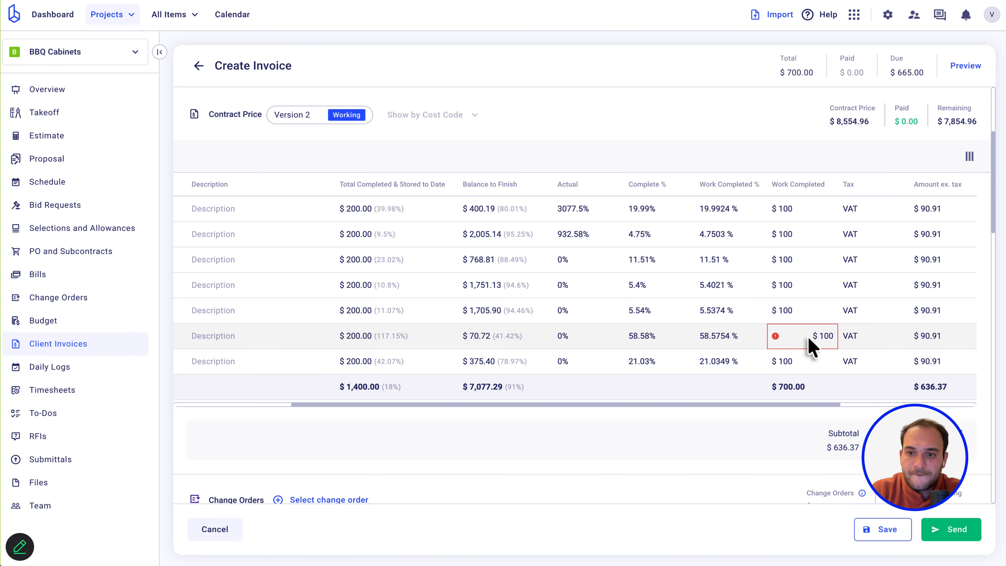
Set the sixth line's Work Completed to $0, bringing the total to $600.00.
left_click(807, 336)
type("0")
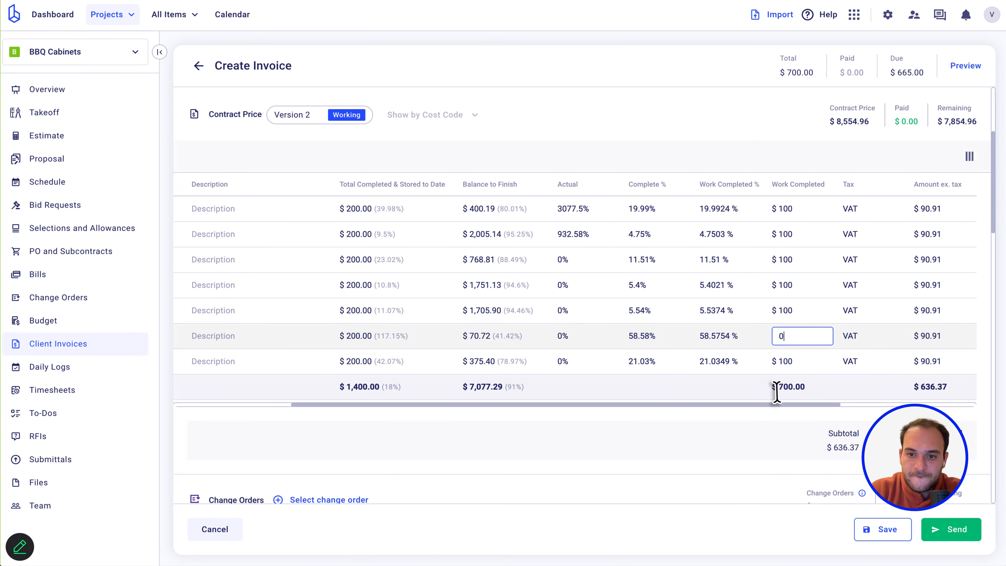
left_click(725, 484)
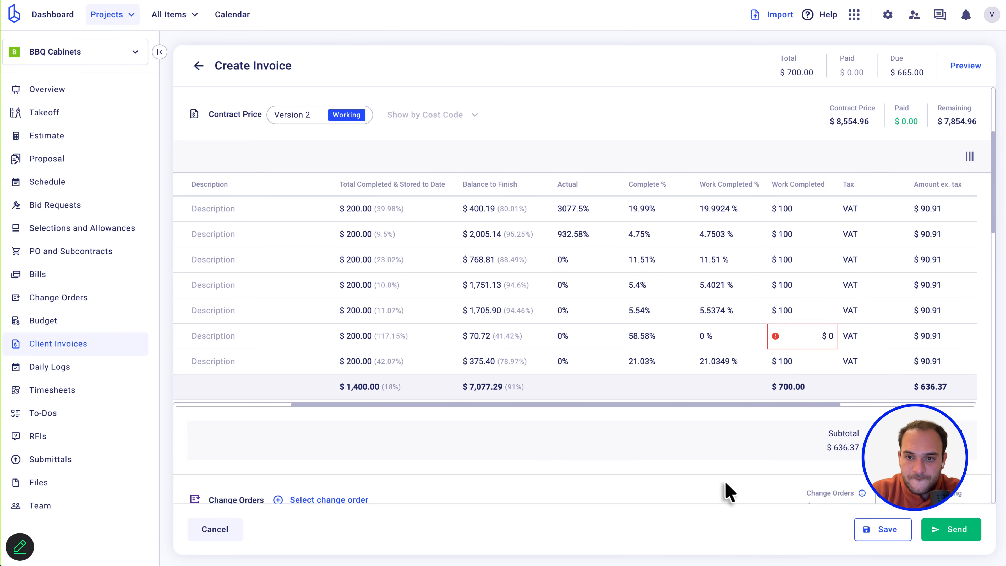
left_click(976, 65)
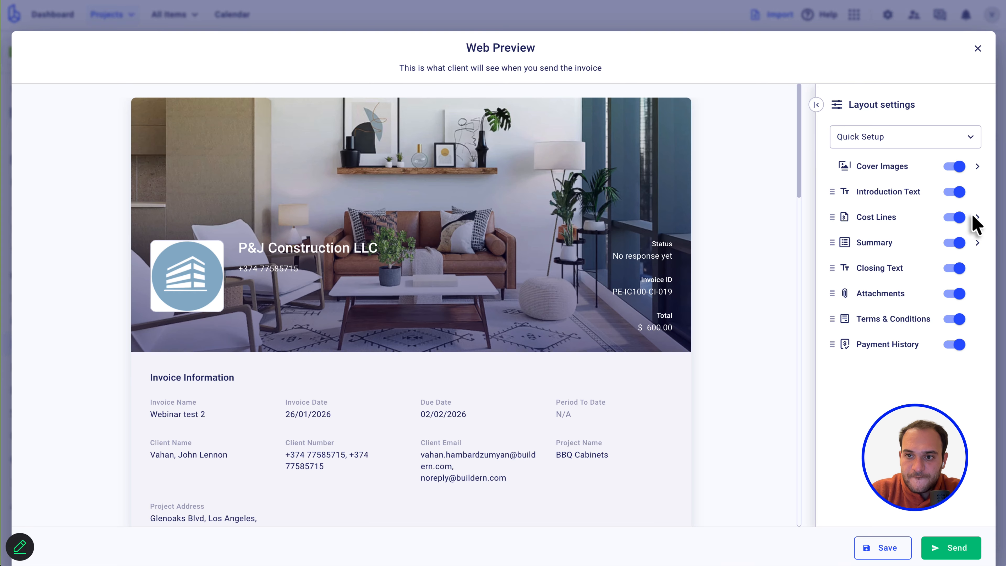
Check the Cost Lines column options in the preview, then return to Layout settings.
left_click(976, 217)
scroll(874, 386, "down", 2)
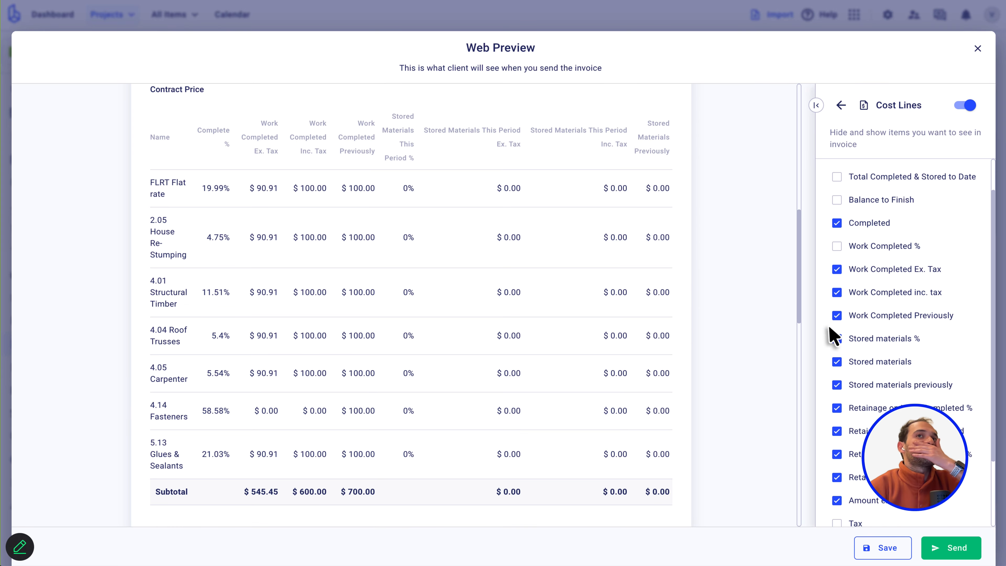
scroll(390, 279, "up", 1)
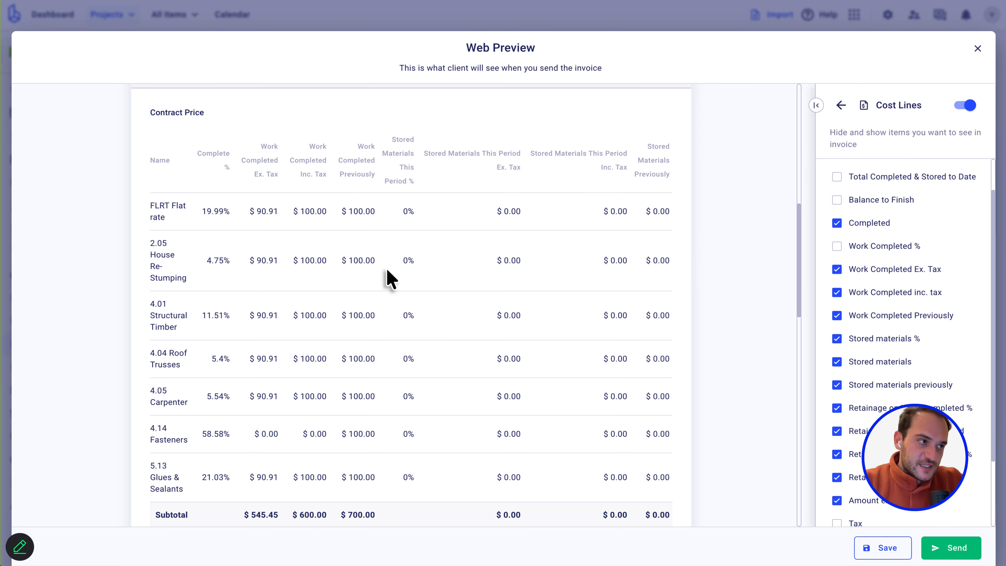
scroll(855, 279, "down", 4)
scroll(855, 279, "up", 3)
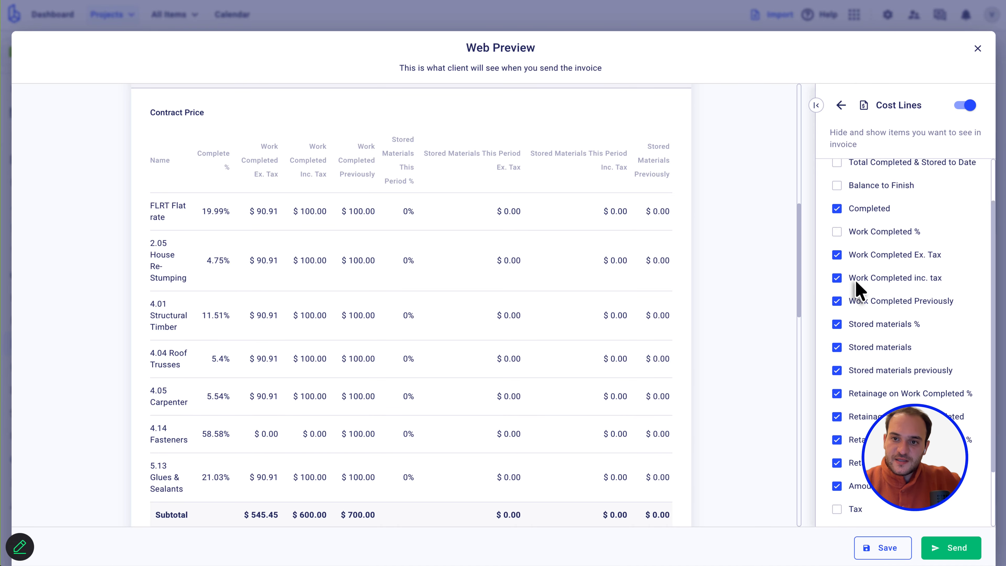
scroll(855, 279, "up", 2)
scroll(601, 322, "down", 2)
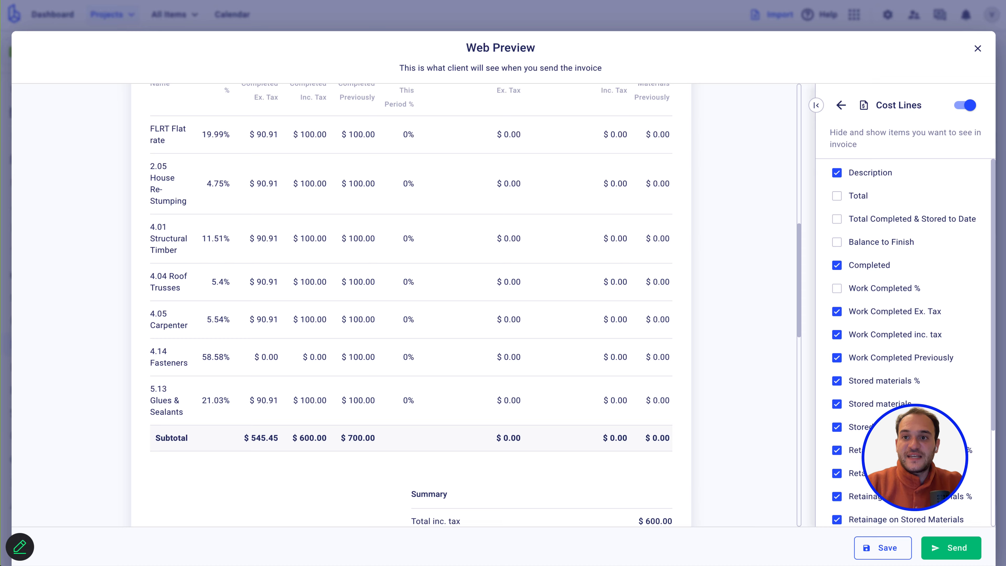
left_click(840, 106)
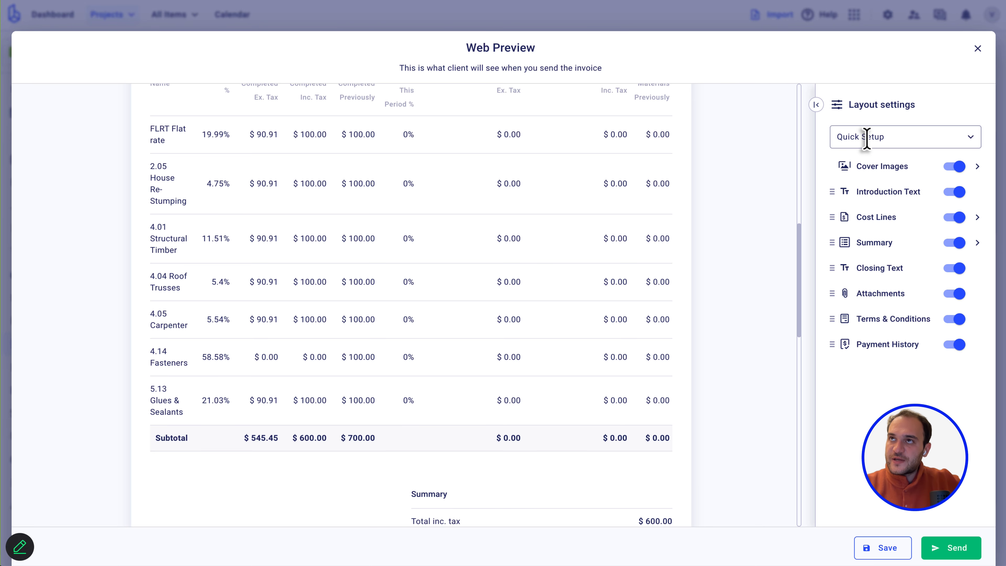
Apply the Custom layout to the preview and add a new layout template.
left_click(867, 139)
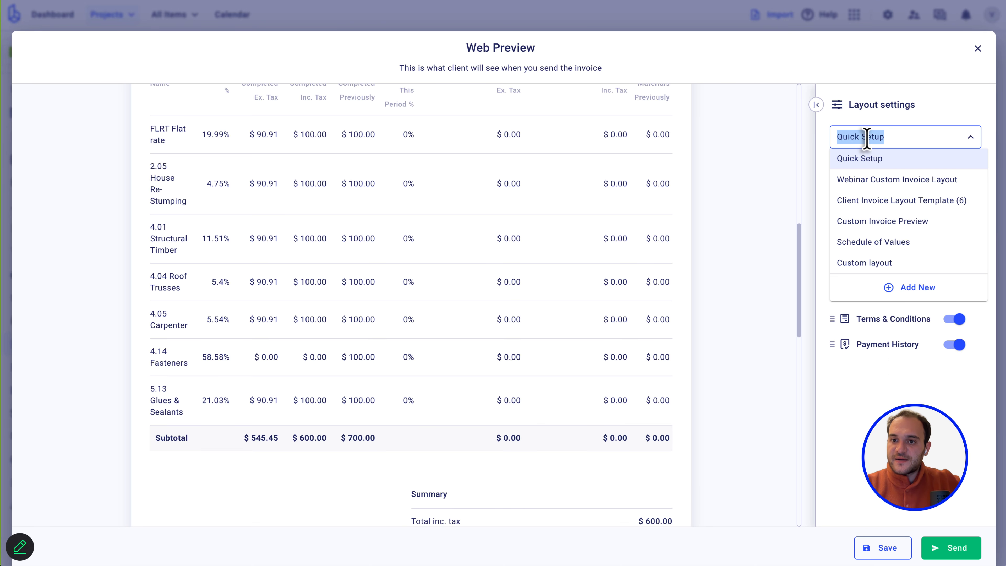
left_click(872, 264)
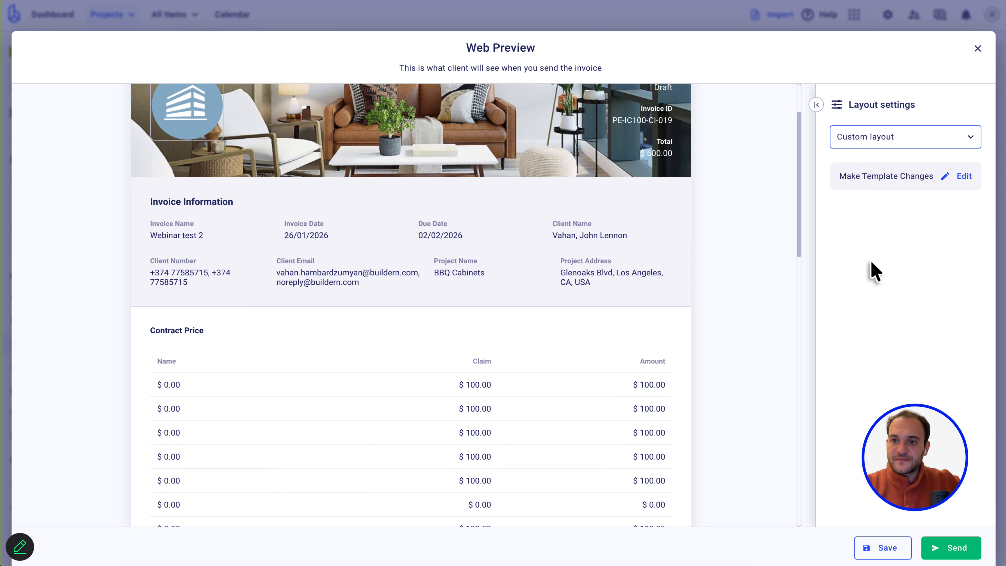
left_click(923, 137)
left_click(913, 297)
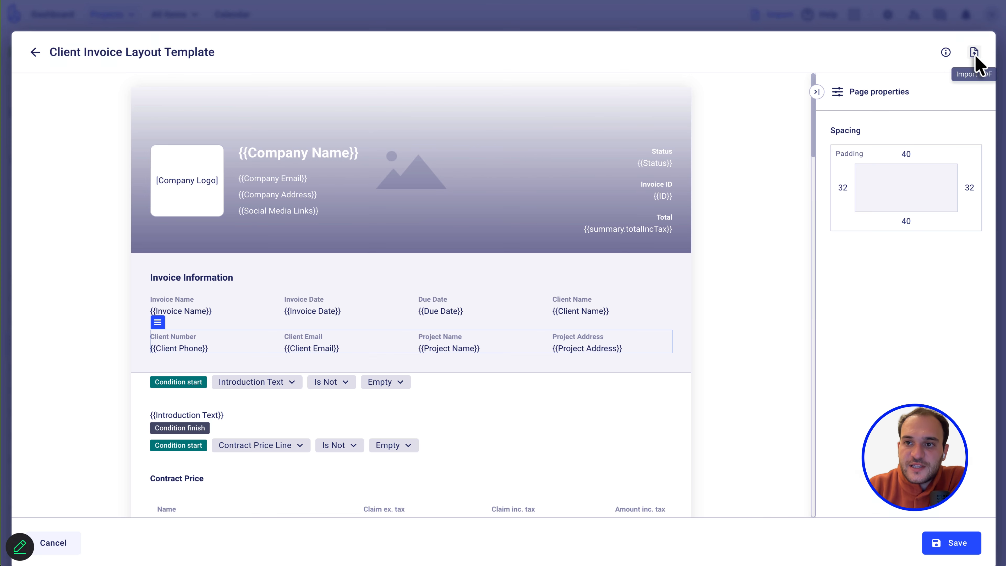
Cancel the PDF import without a file, then close the template editor and web preview.
left_click(974, 53)
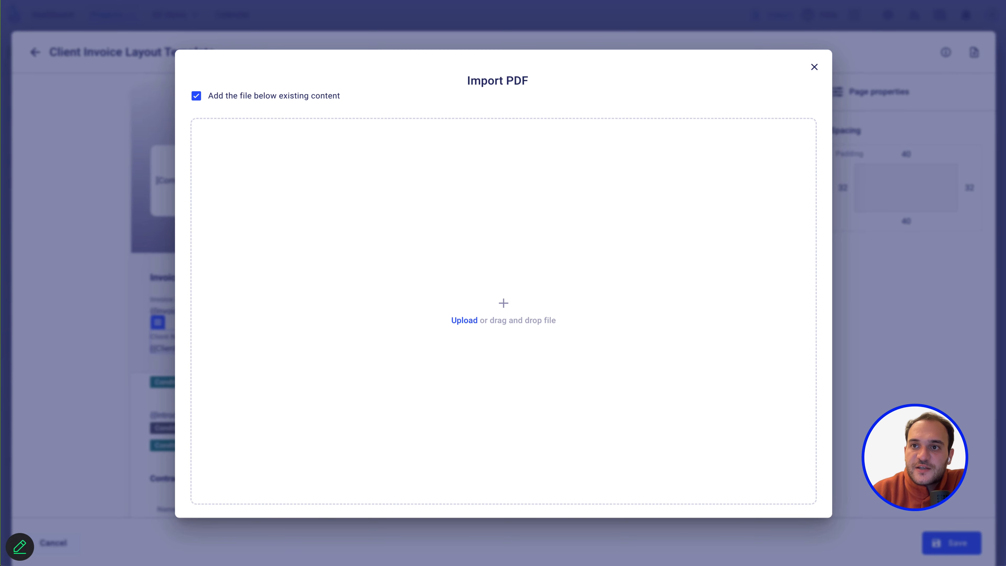
left_click(466, 324)
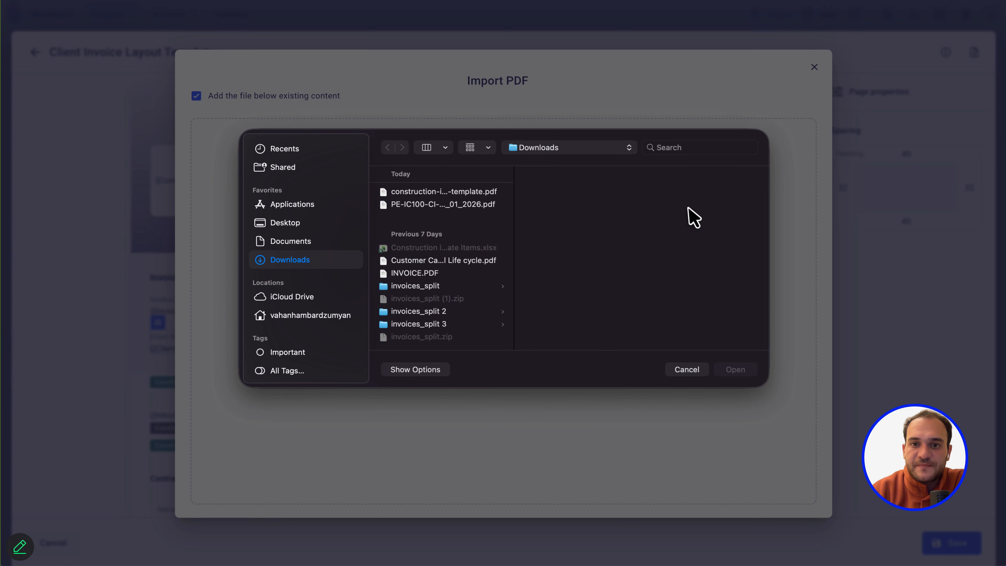
left_click(683, 372)
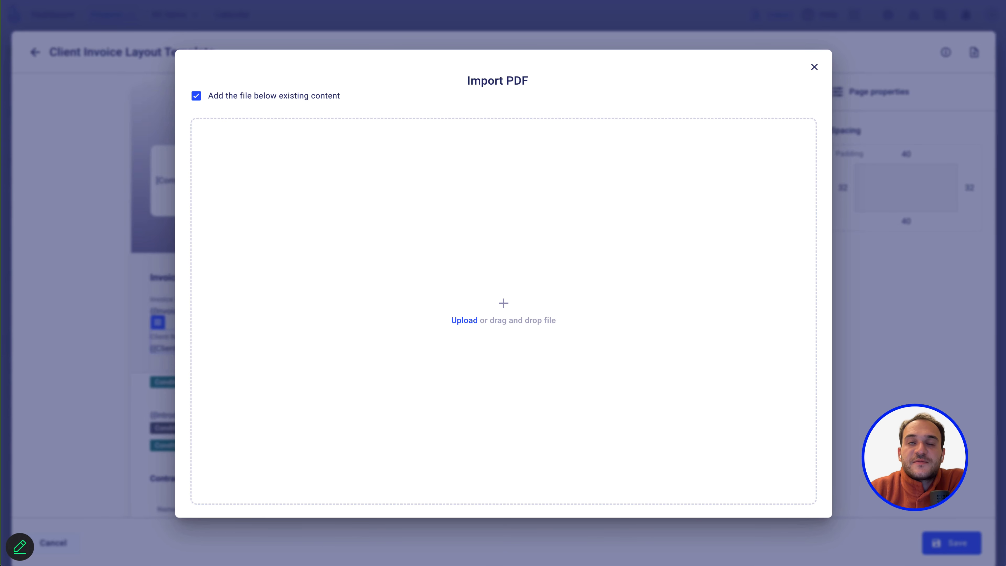
left_click(814, 69)
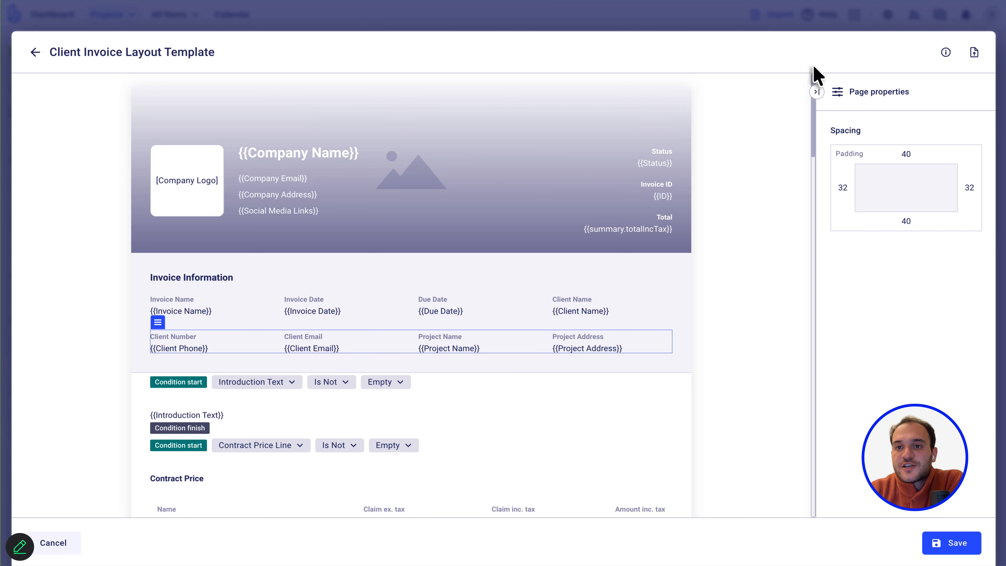
left_click(27, 51)
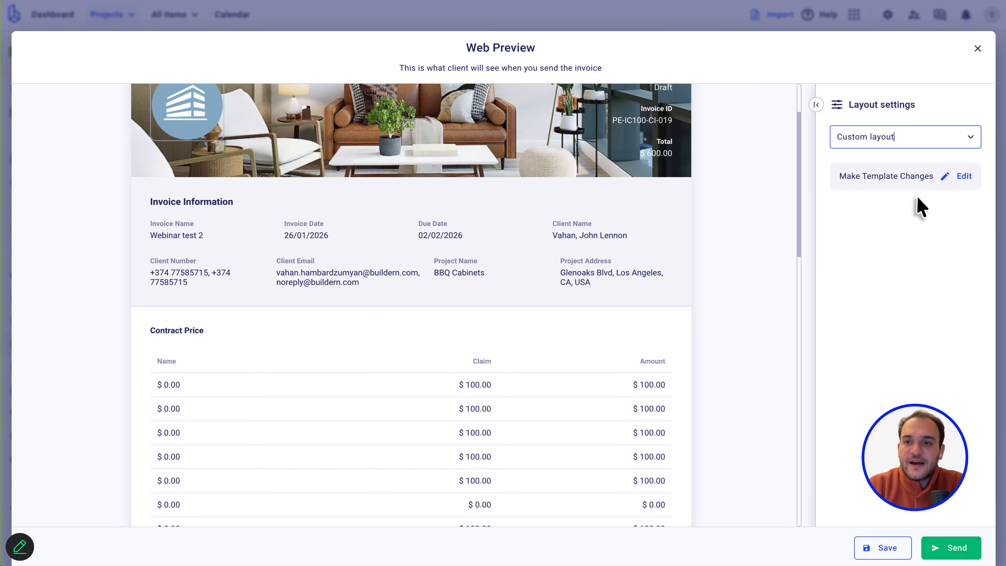
left_click(977, 49)
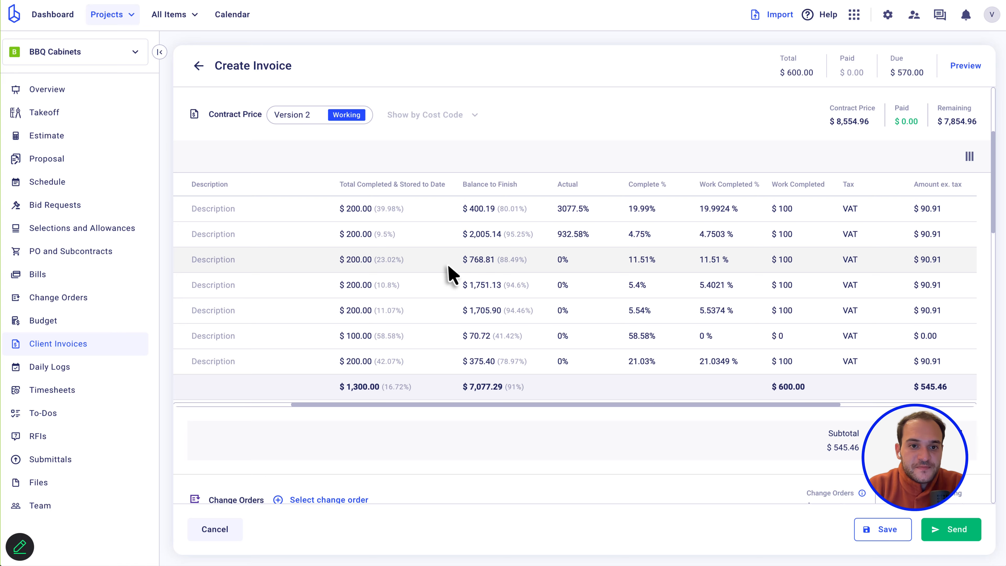
Go via Estimate to the BBQ Cabinets Client Invoices list.
scroll(449, 274, "up", 5)
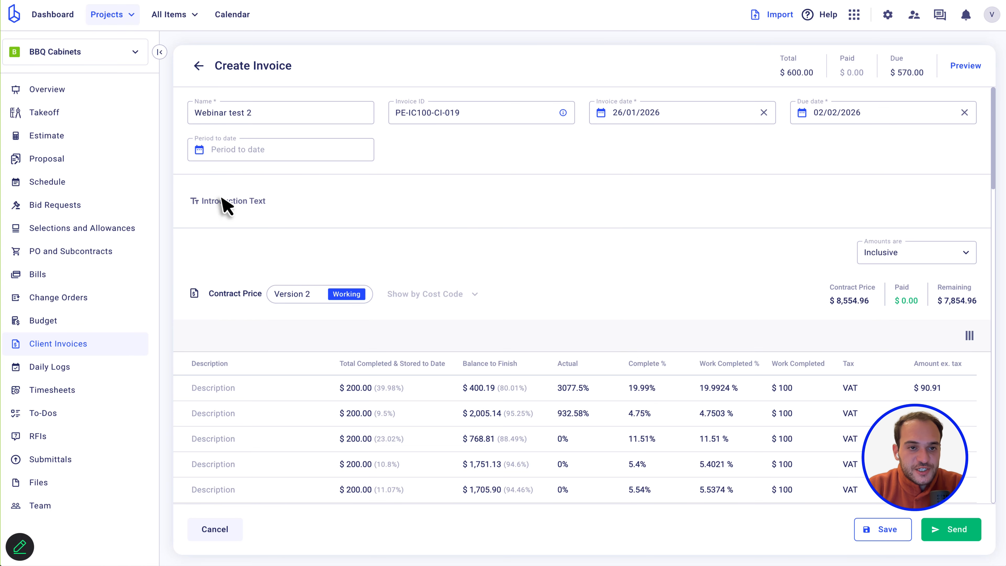
left_click(55, 137)
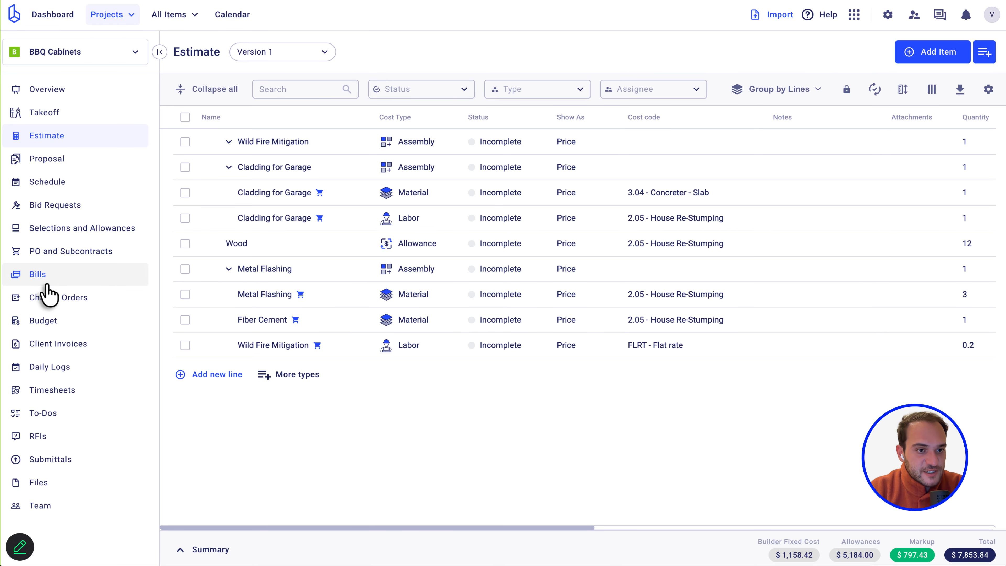
left_click(70, 345)
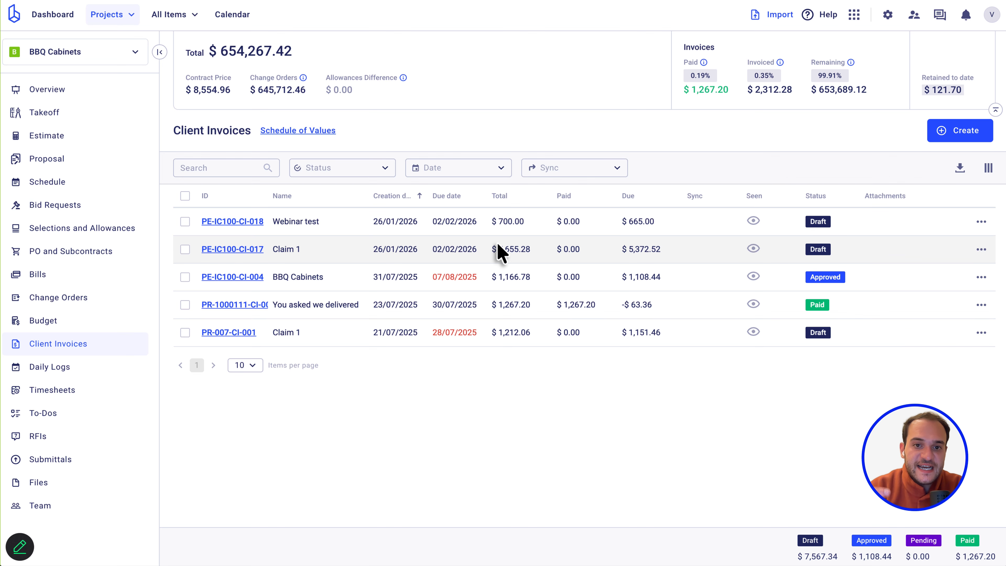
Open the 'Webinar test' invoice and start Record Payments under Payments History.
left_click(231, 222)
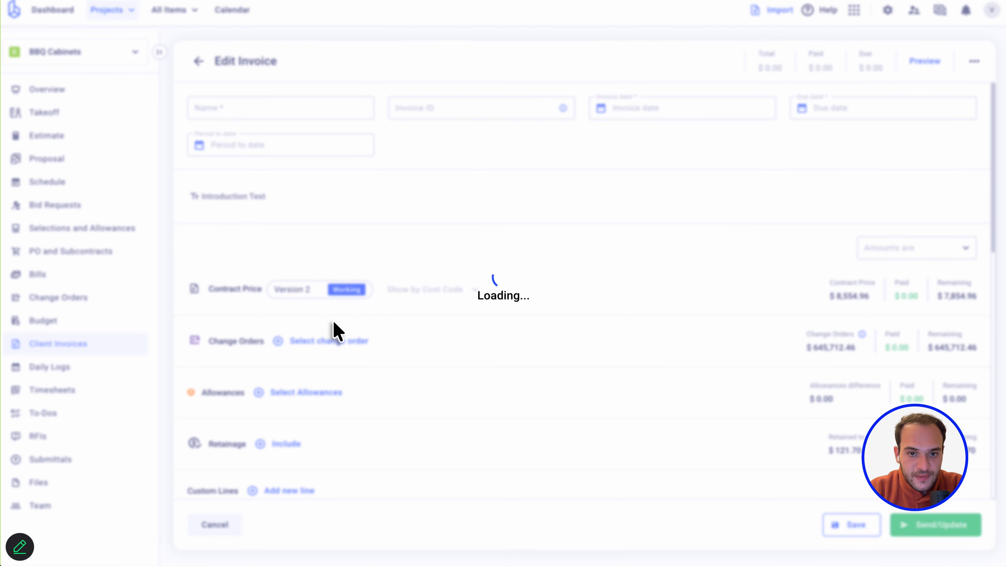
scroll(335, 331, "down", 5)
scroll(334, 331, "down", 6)
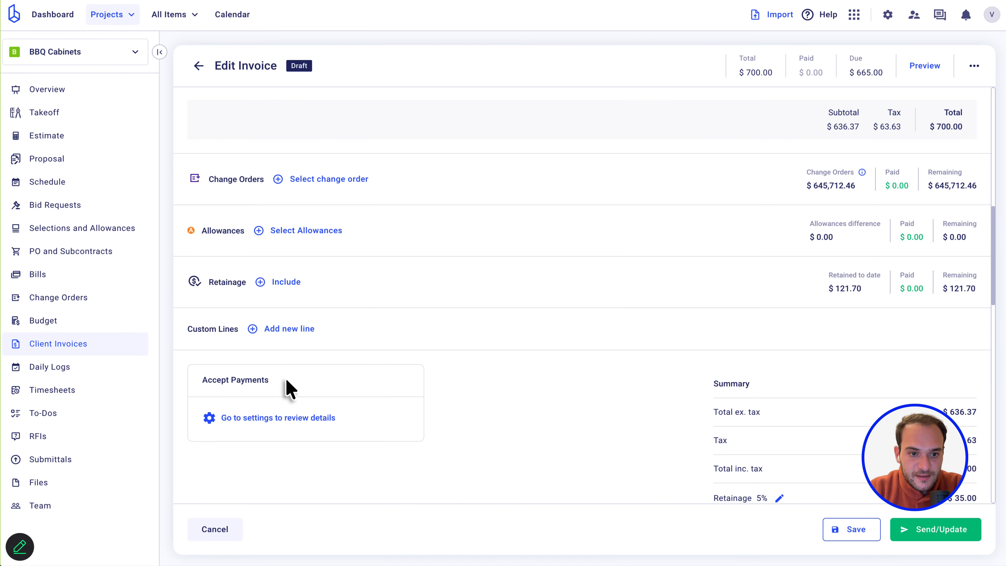
scroll(290, 387, "down", 4)
scroll(291, 386, "up", 3)
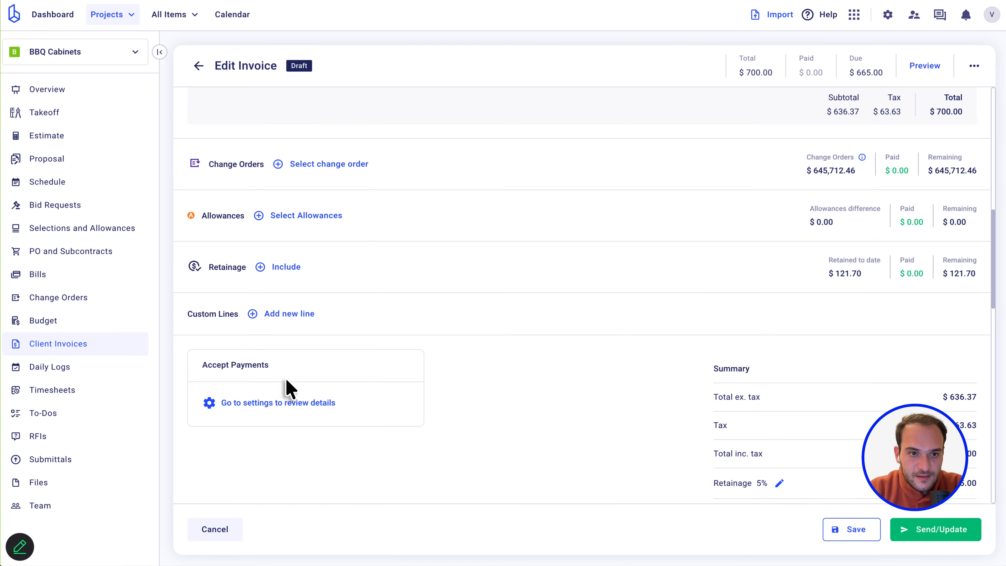
scroll(291, 386, "down", 16)
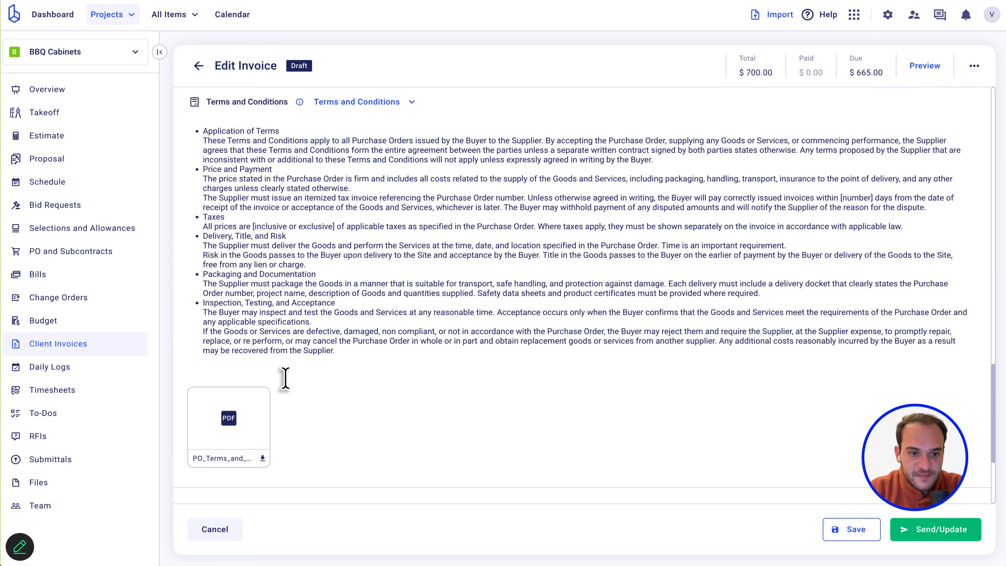
scroll(287, 382, "down", 4)
left_click(341, 346)
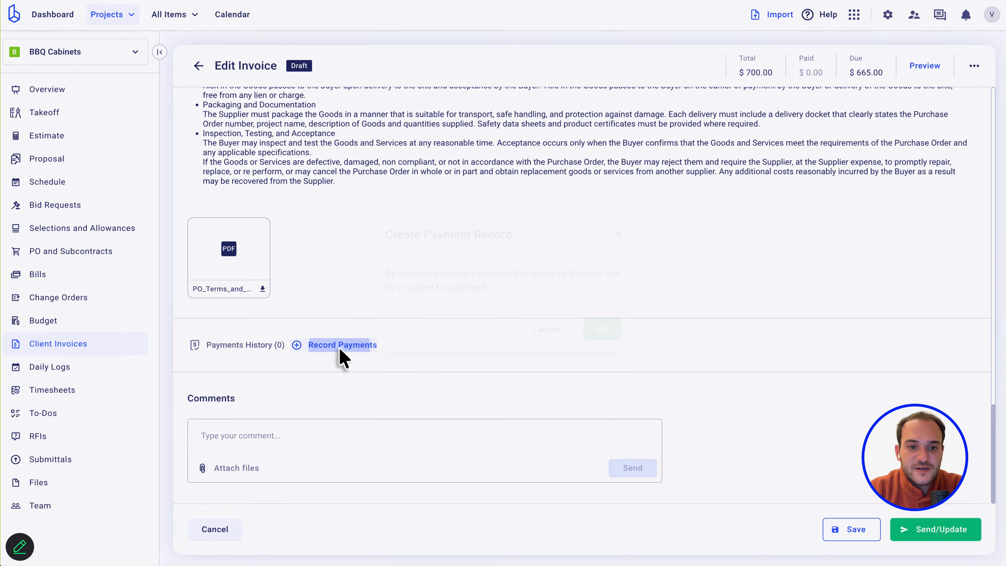
Fill in the payment form with amount 1000, Bank transfer method and date 4 November 2025.
left_click(601, 329)
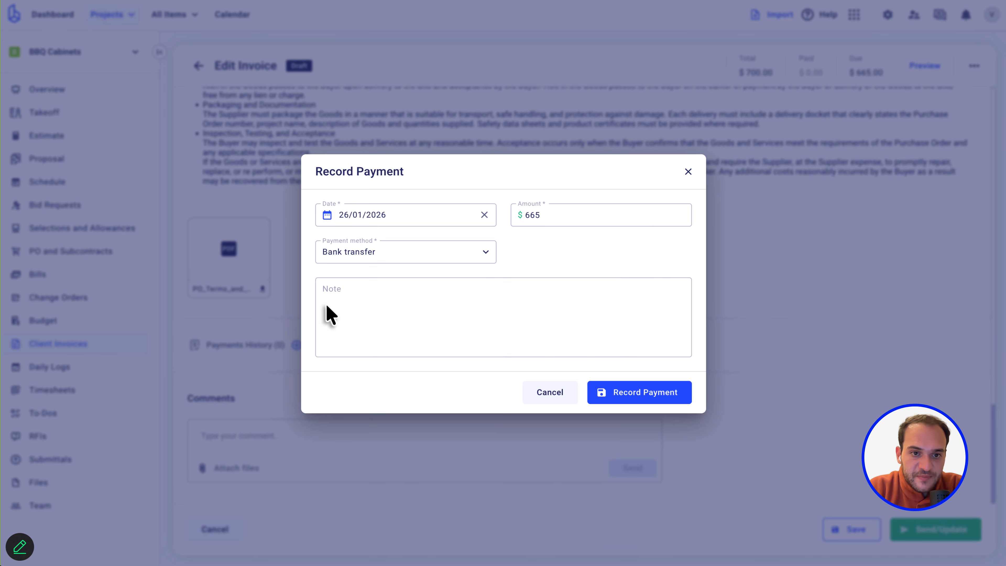
double_click(545, 217)
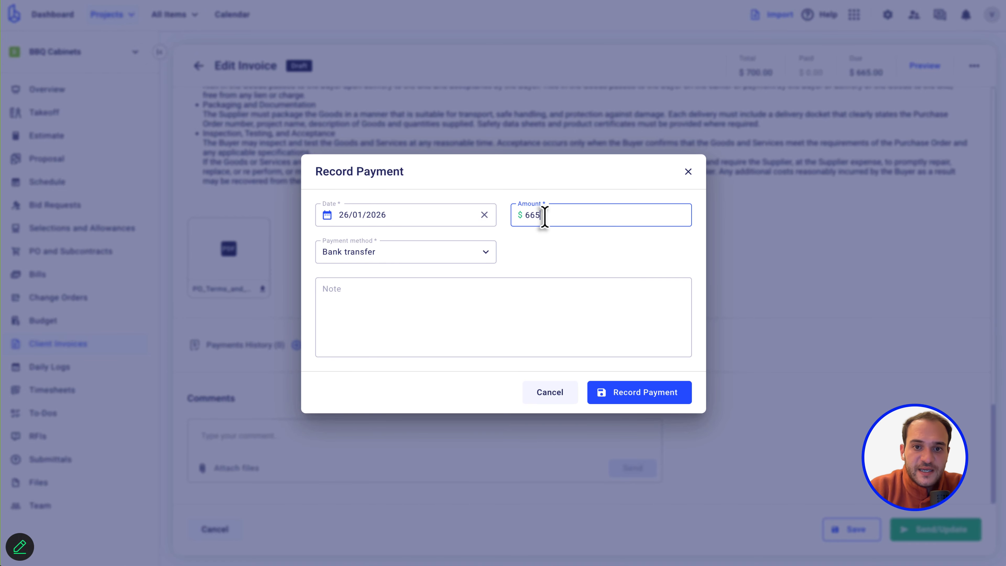
type("100")
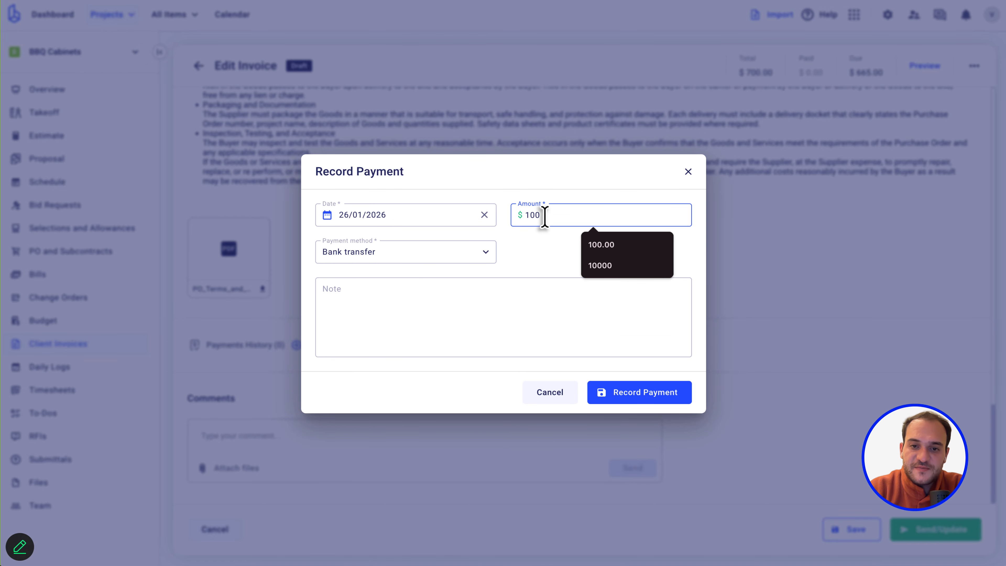
type("0")
left_click(454, 272)
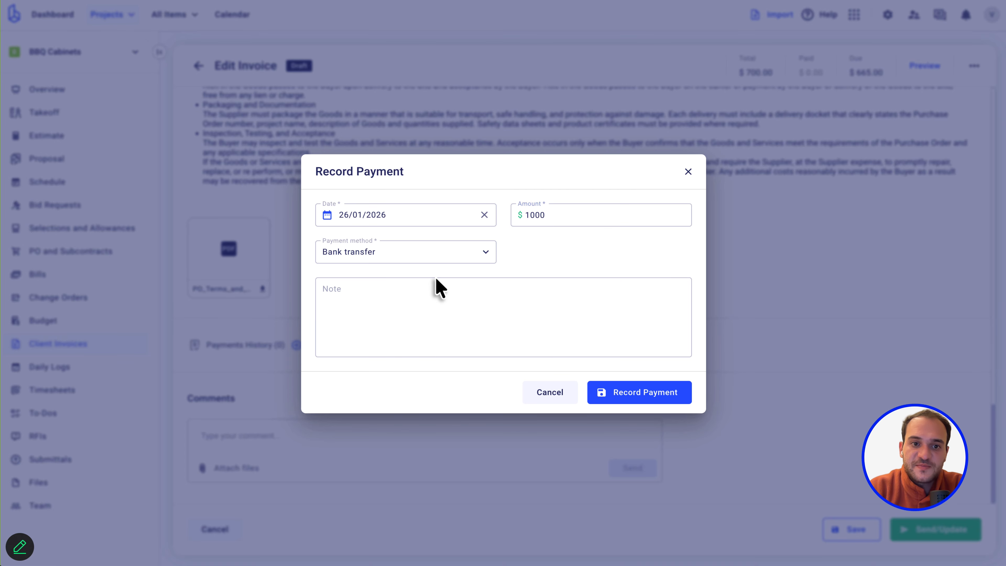
left_click(428, 248)
left_click(352, 285)
left_click(393, 224)
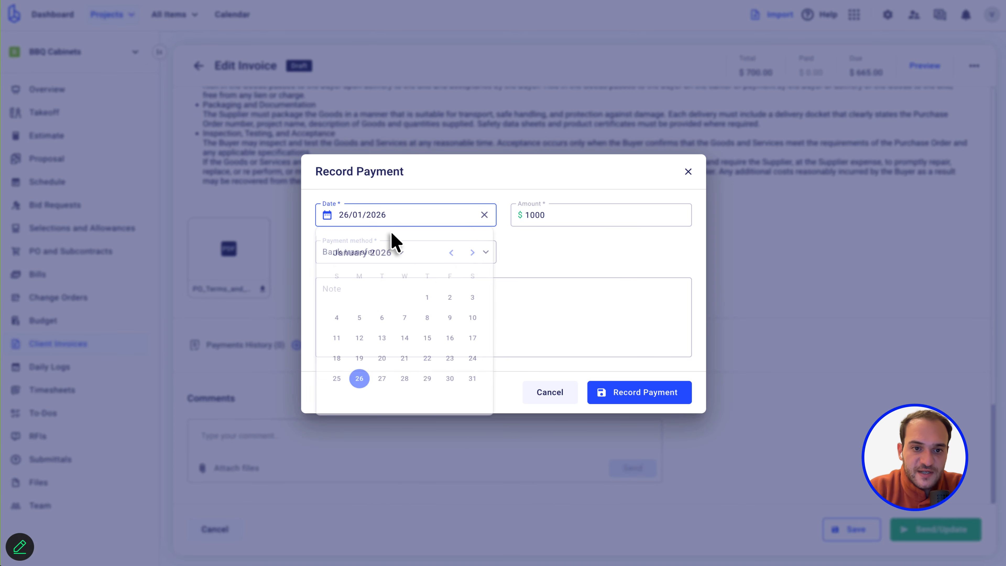
left_click(457, 254)
left_click(457, 254)
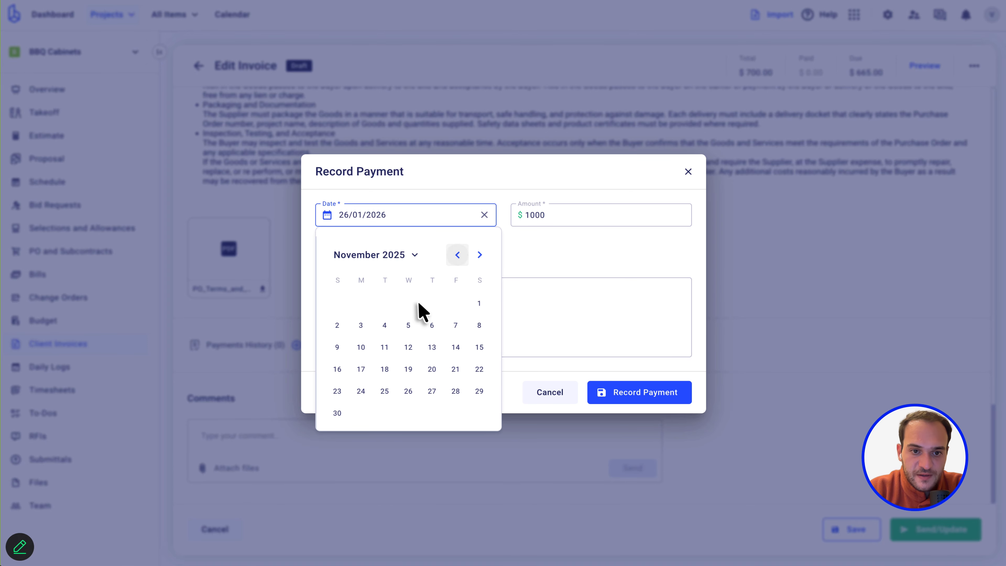
left_click(385, 326)
Correct the payment amount to 100 and record the $100 payment.
left_click(662, 400)
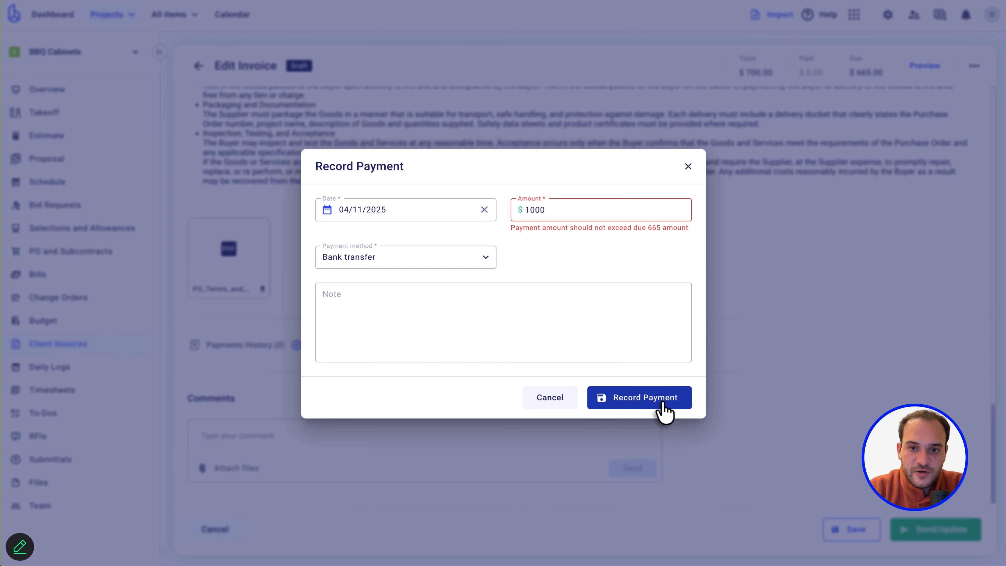
left_click(612, 212)
key("BackSpace")
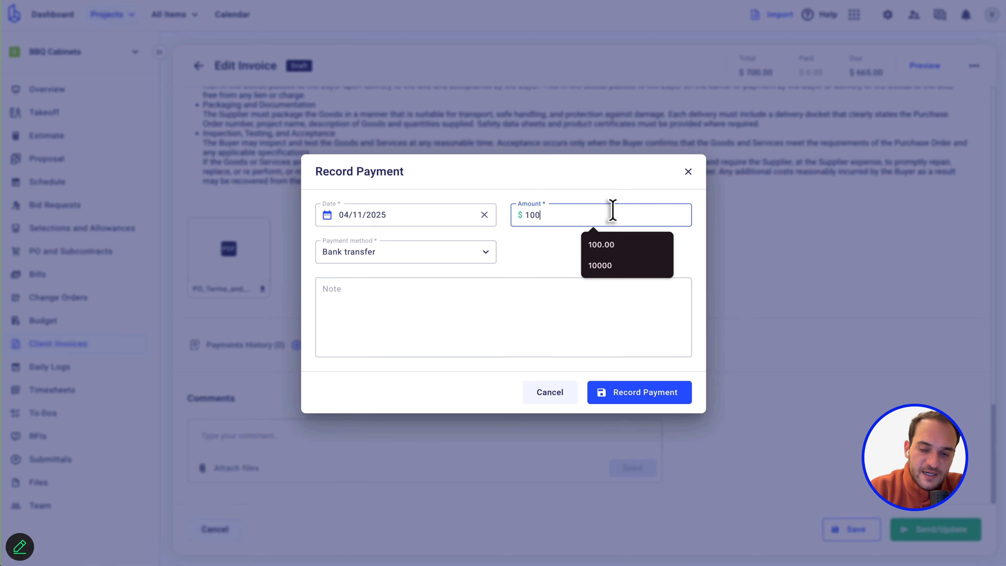
left_click(617, 301)
left_click(655, 394)
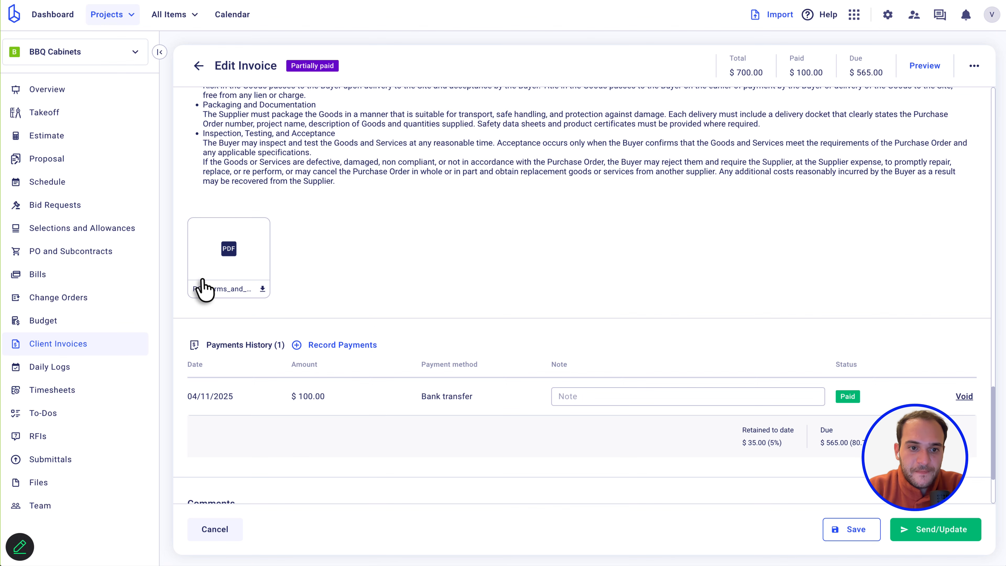
scroll(543, 292, "down", 2)
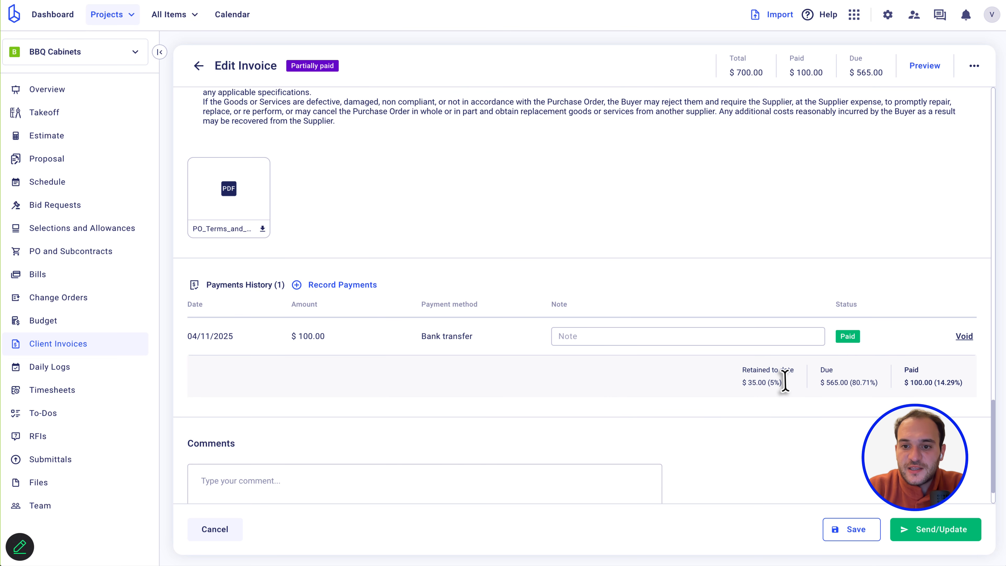
left_click_drag(745, 383, 885, 383)
left_click(885, 382)
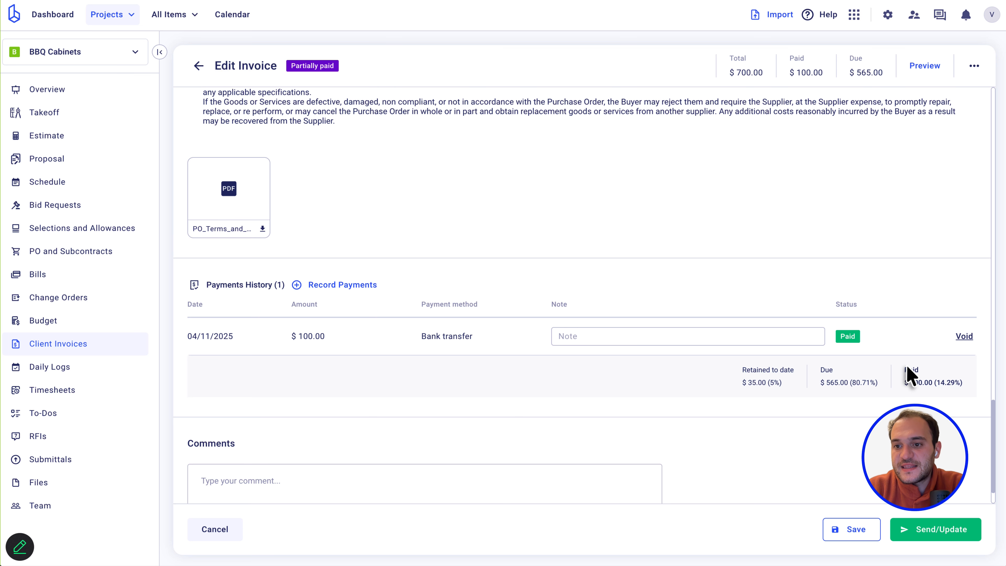
scroll(876, 226, "up", 10)
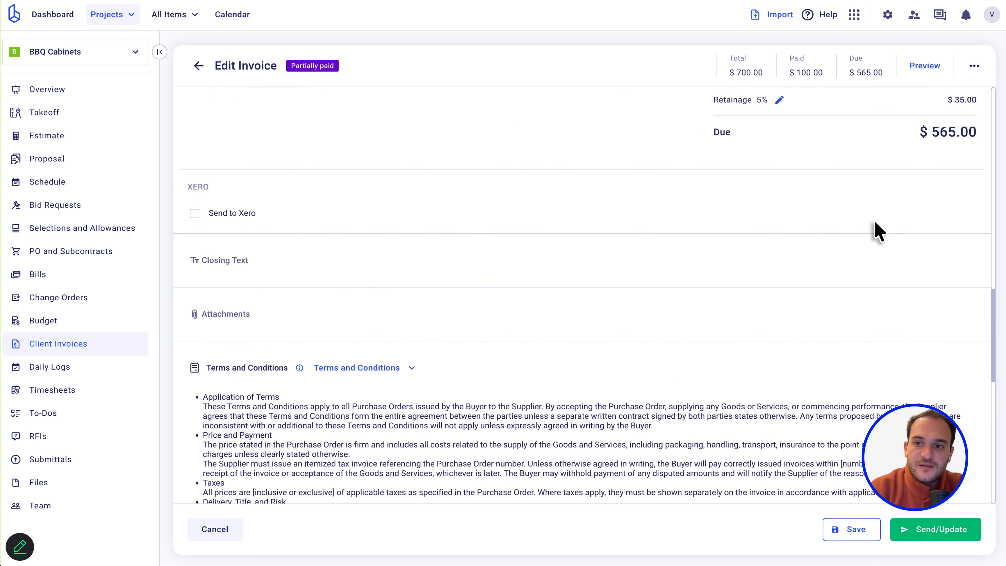
scroll(783, 207, "up", 3)
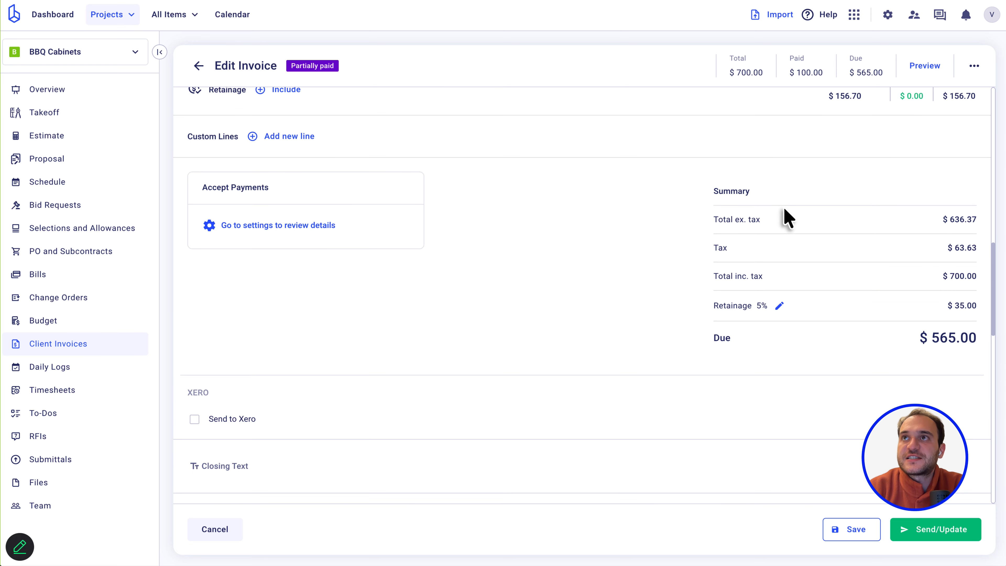
scroll(784, 209, "up", 3)
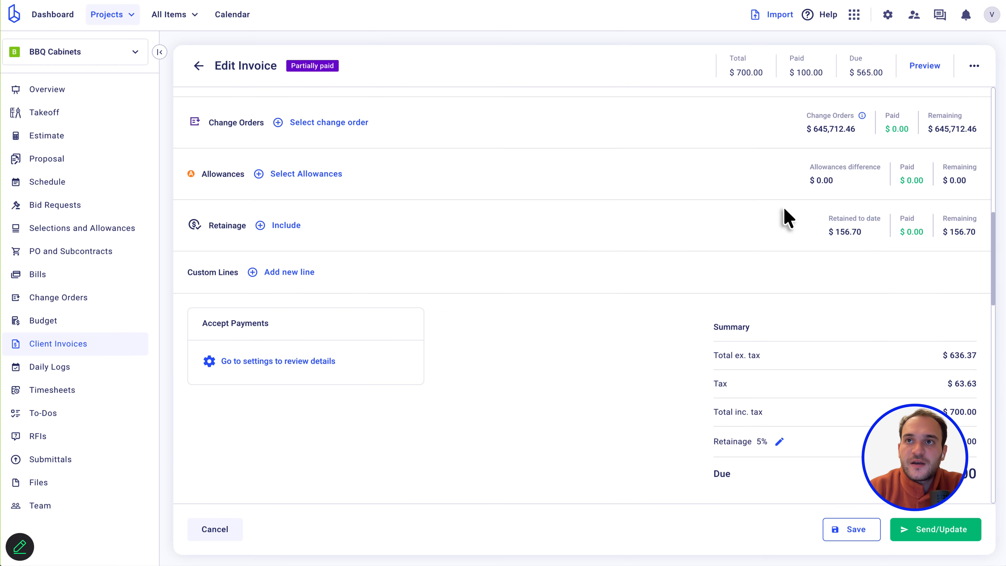
scroll(609, 398, "down", 2)
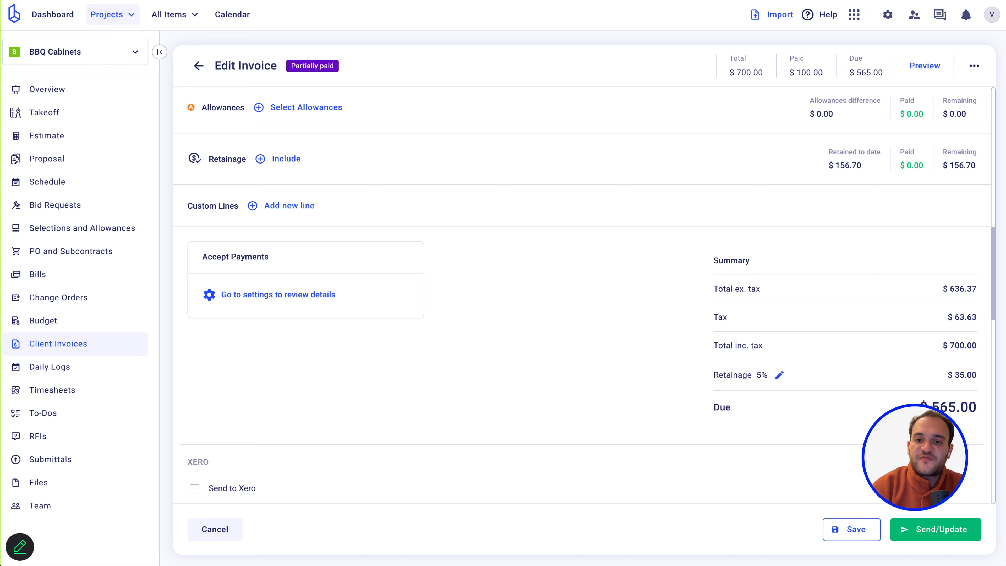
Replace the Summary's Retainage value with 5 percent.
left_click(777, 375)
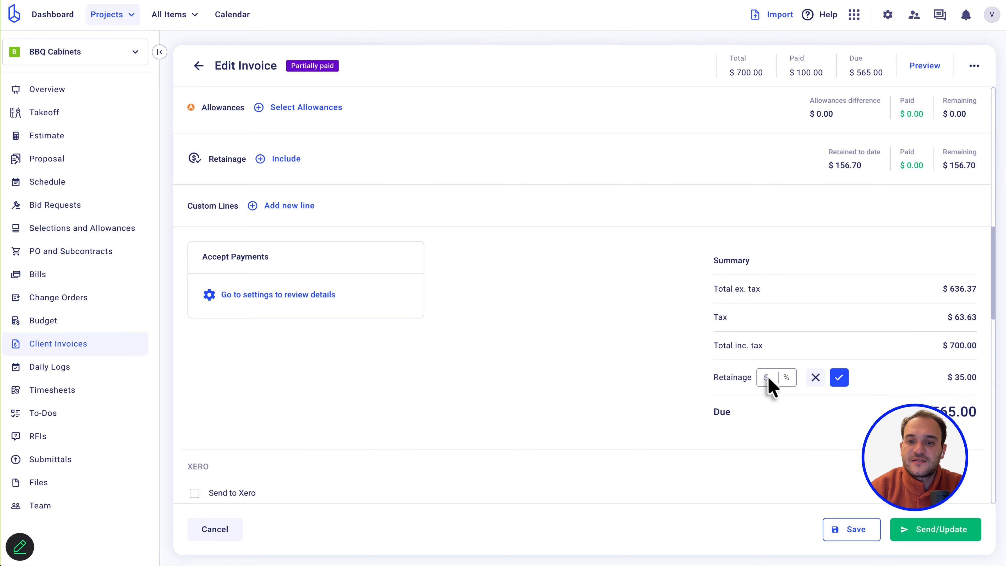
double_click(770, 377)
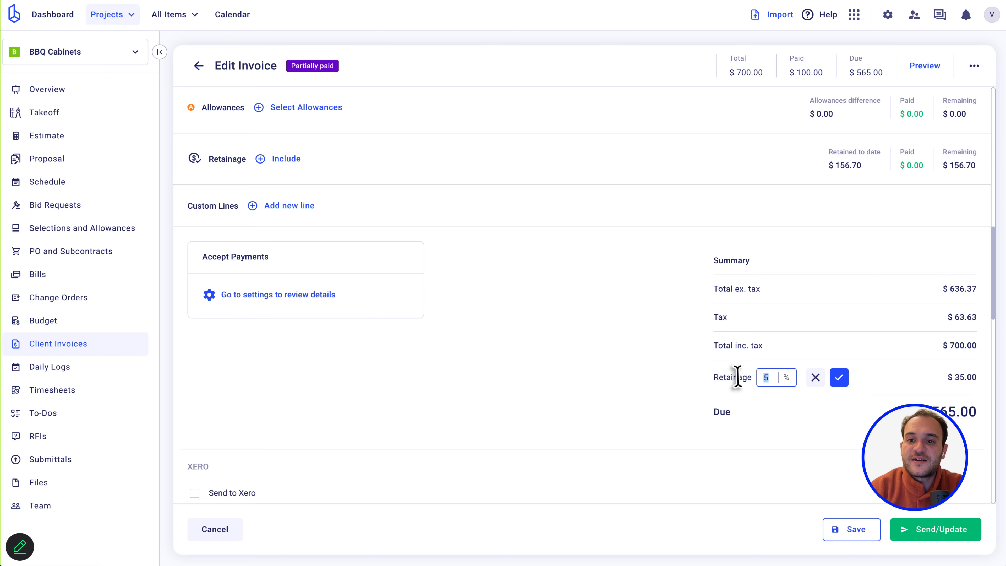
key("BackSpace")
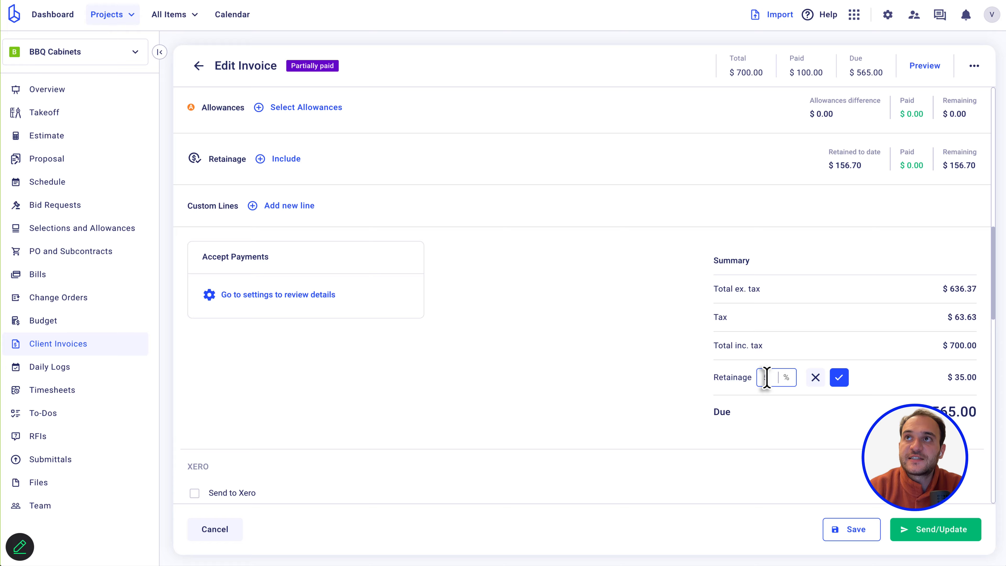
type("5")
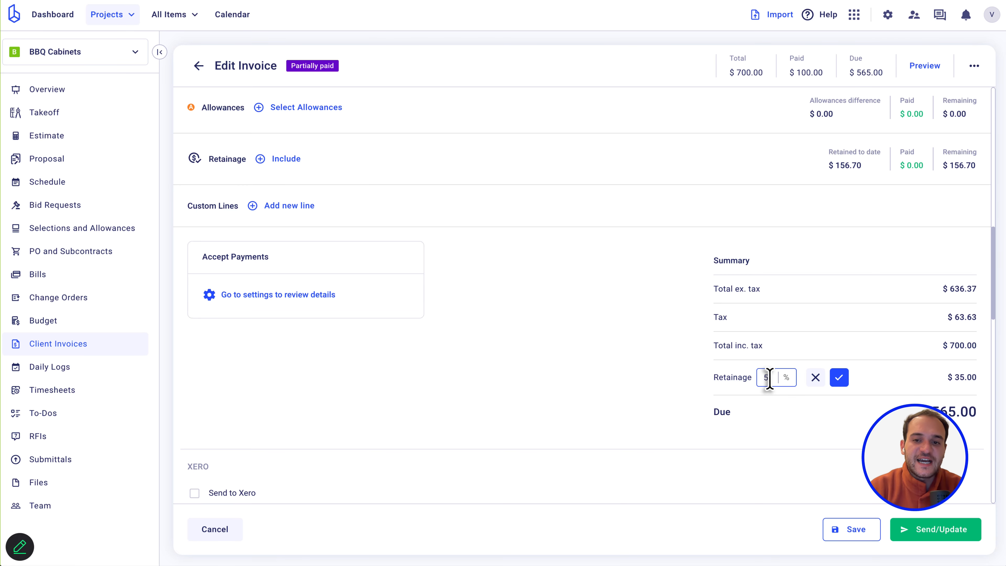
scroll(613, 180, "down", 10)
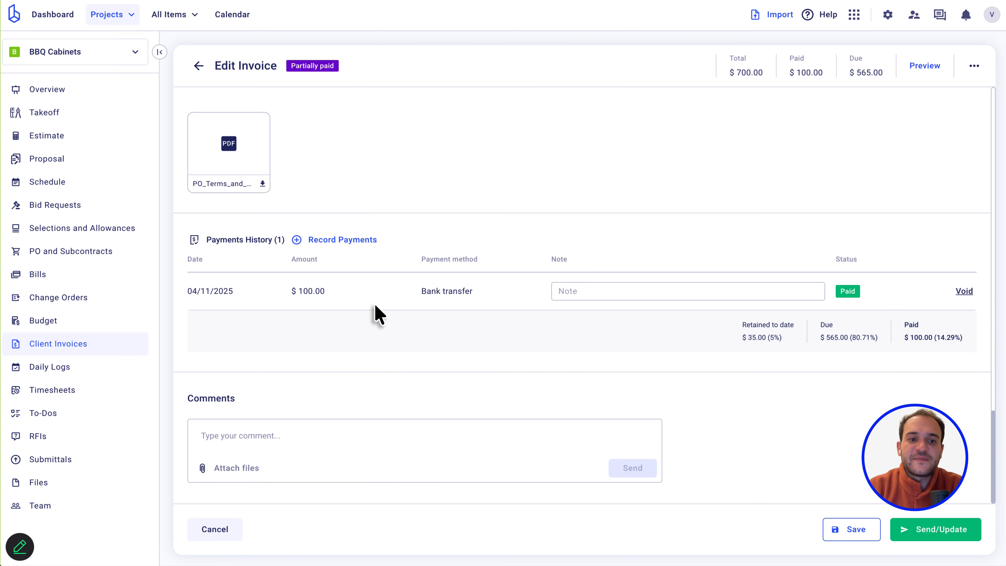
scroll(378, 315, "up", 4)
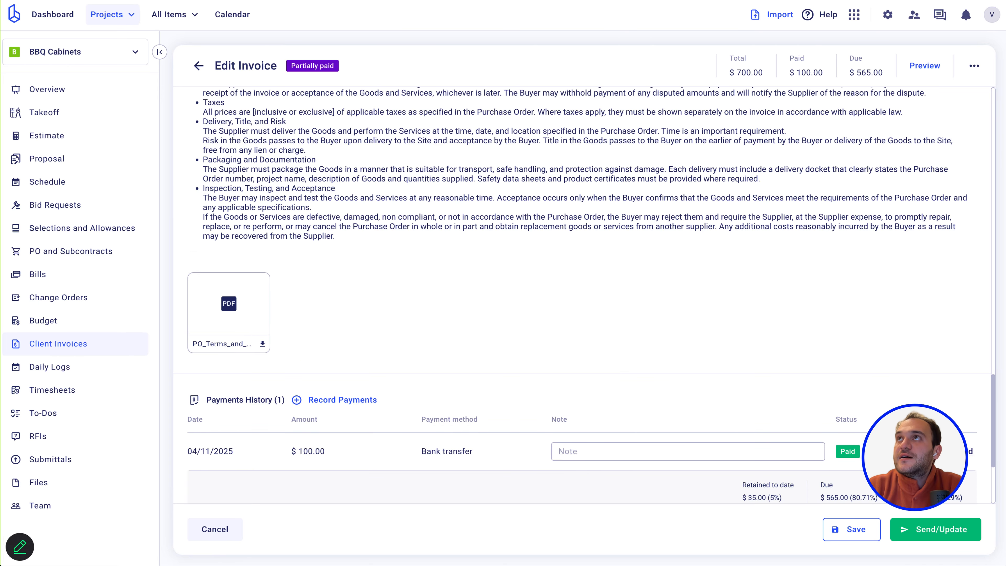
scroll(355, 109, "up", 10)
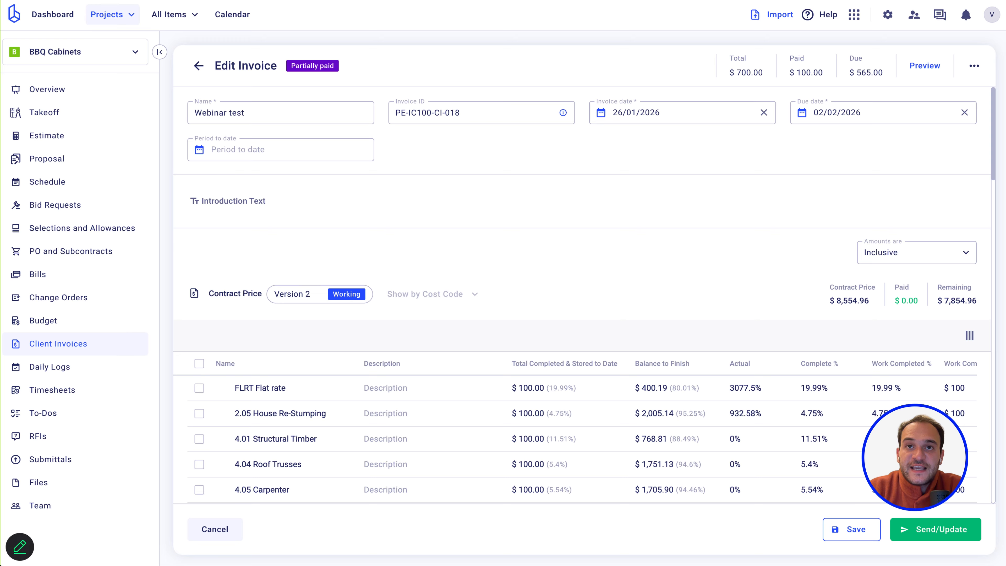
scroll(451, 304, "down", 10)
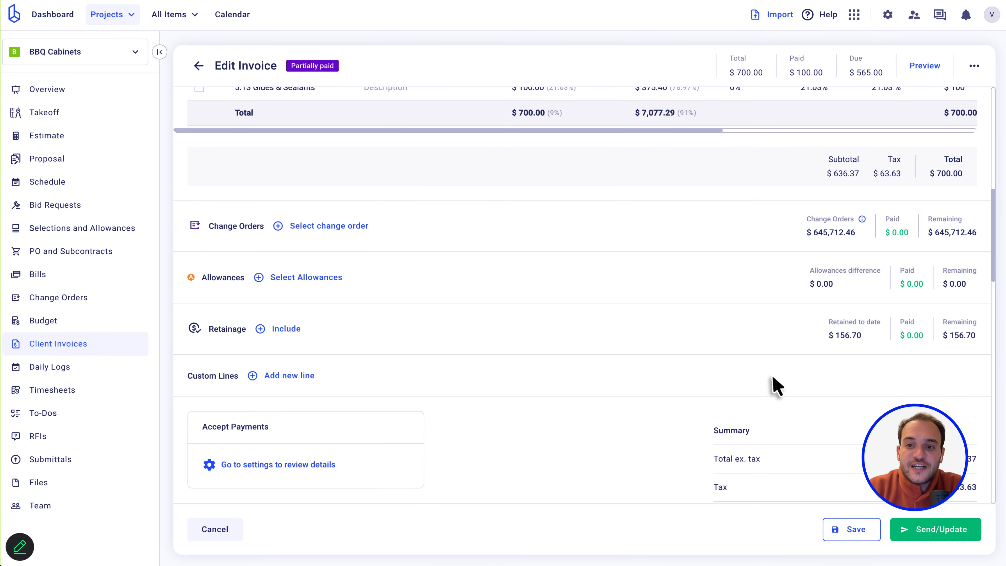
scroll(775, 386, "down", 5)
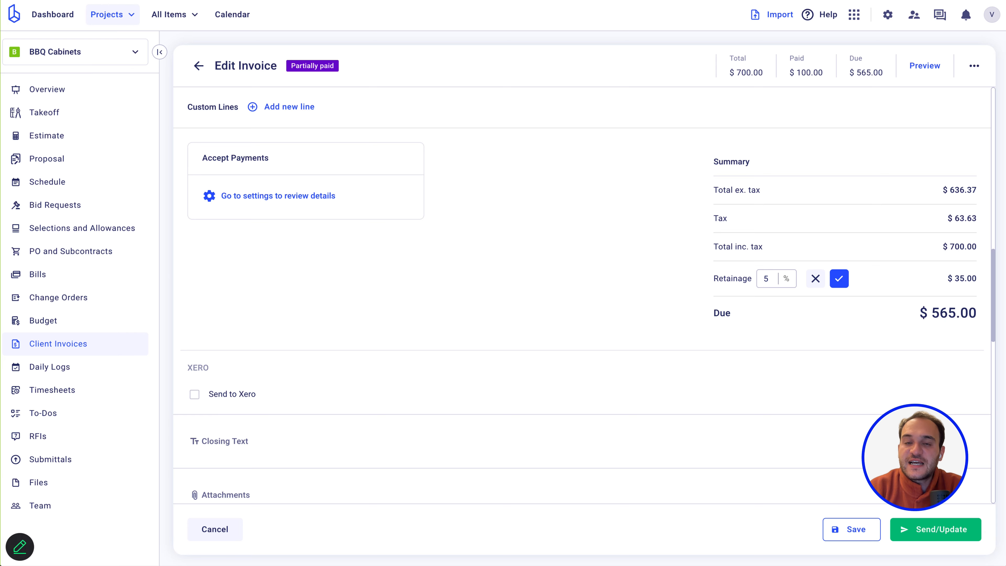
scroll(396, 157, "down", 15)
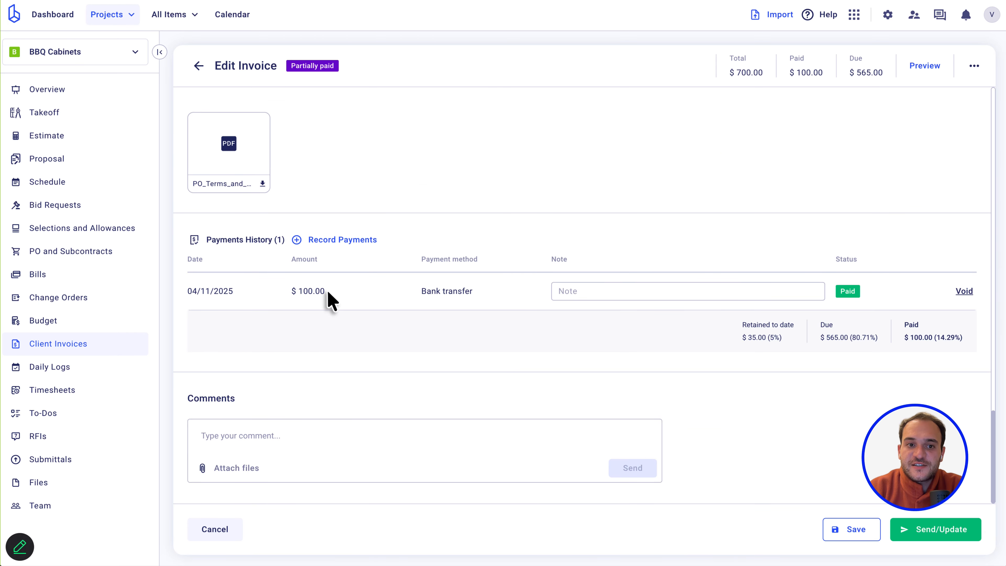
left_click_drag(327, 292, 291, 292)
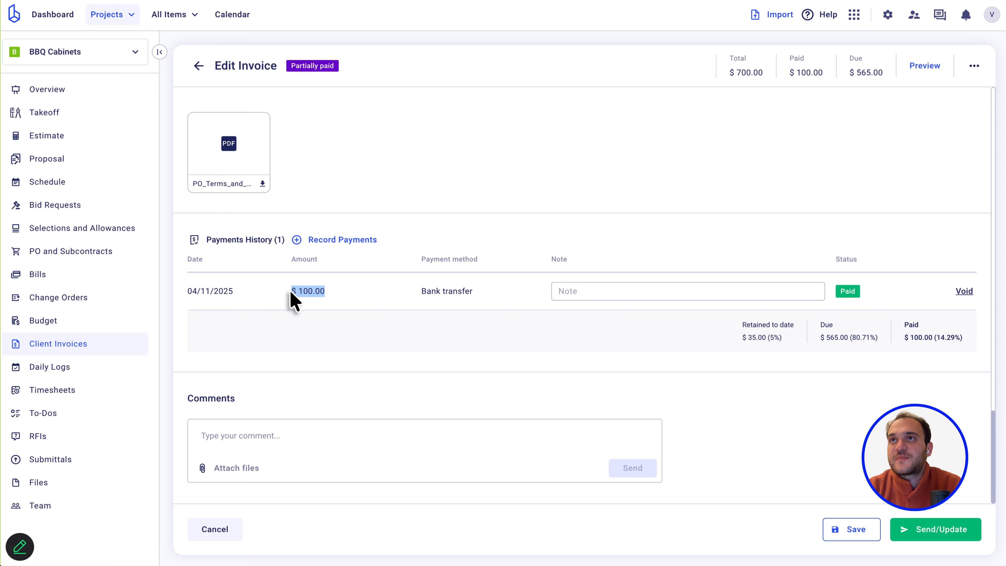
left_click(344, 293)
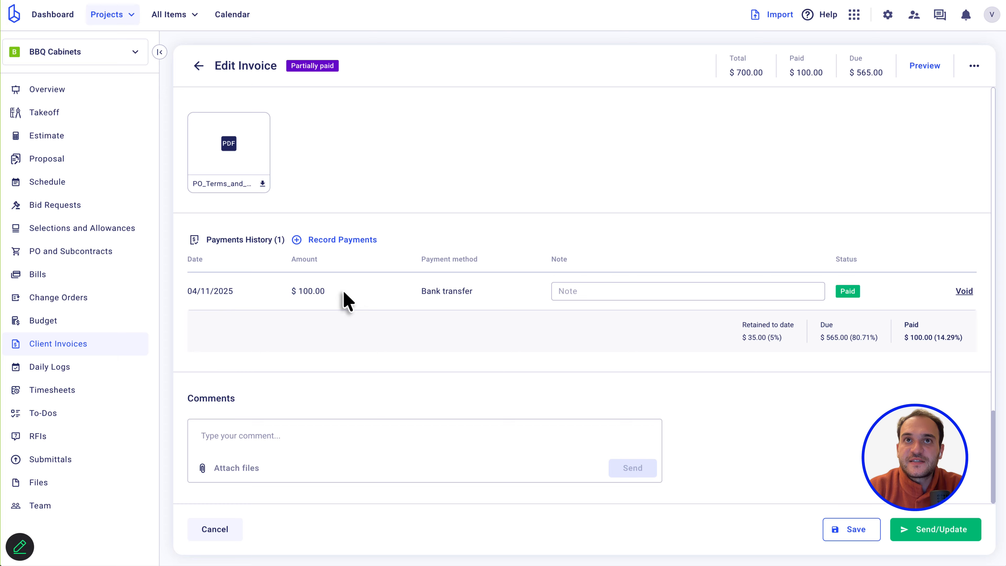